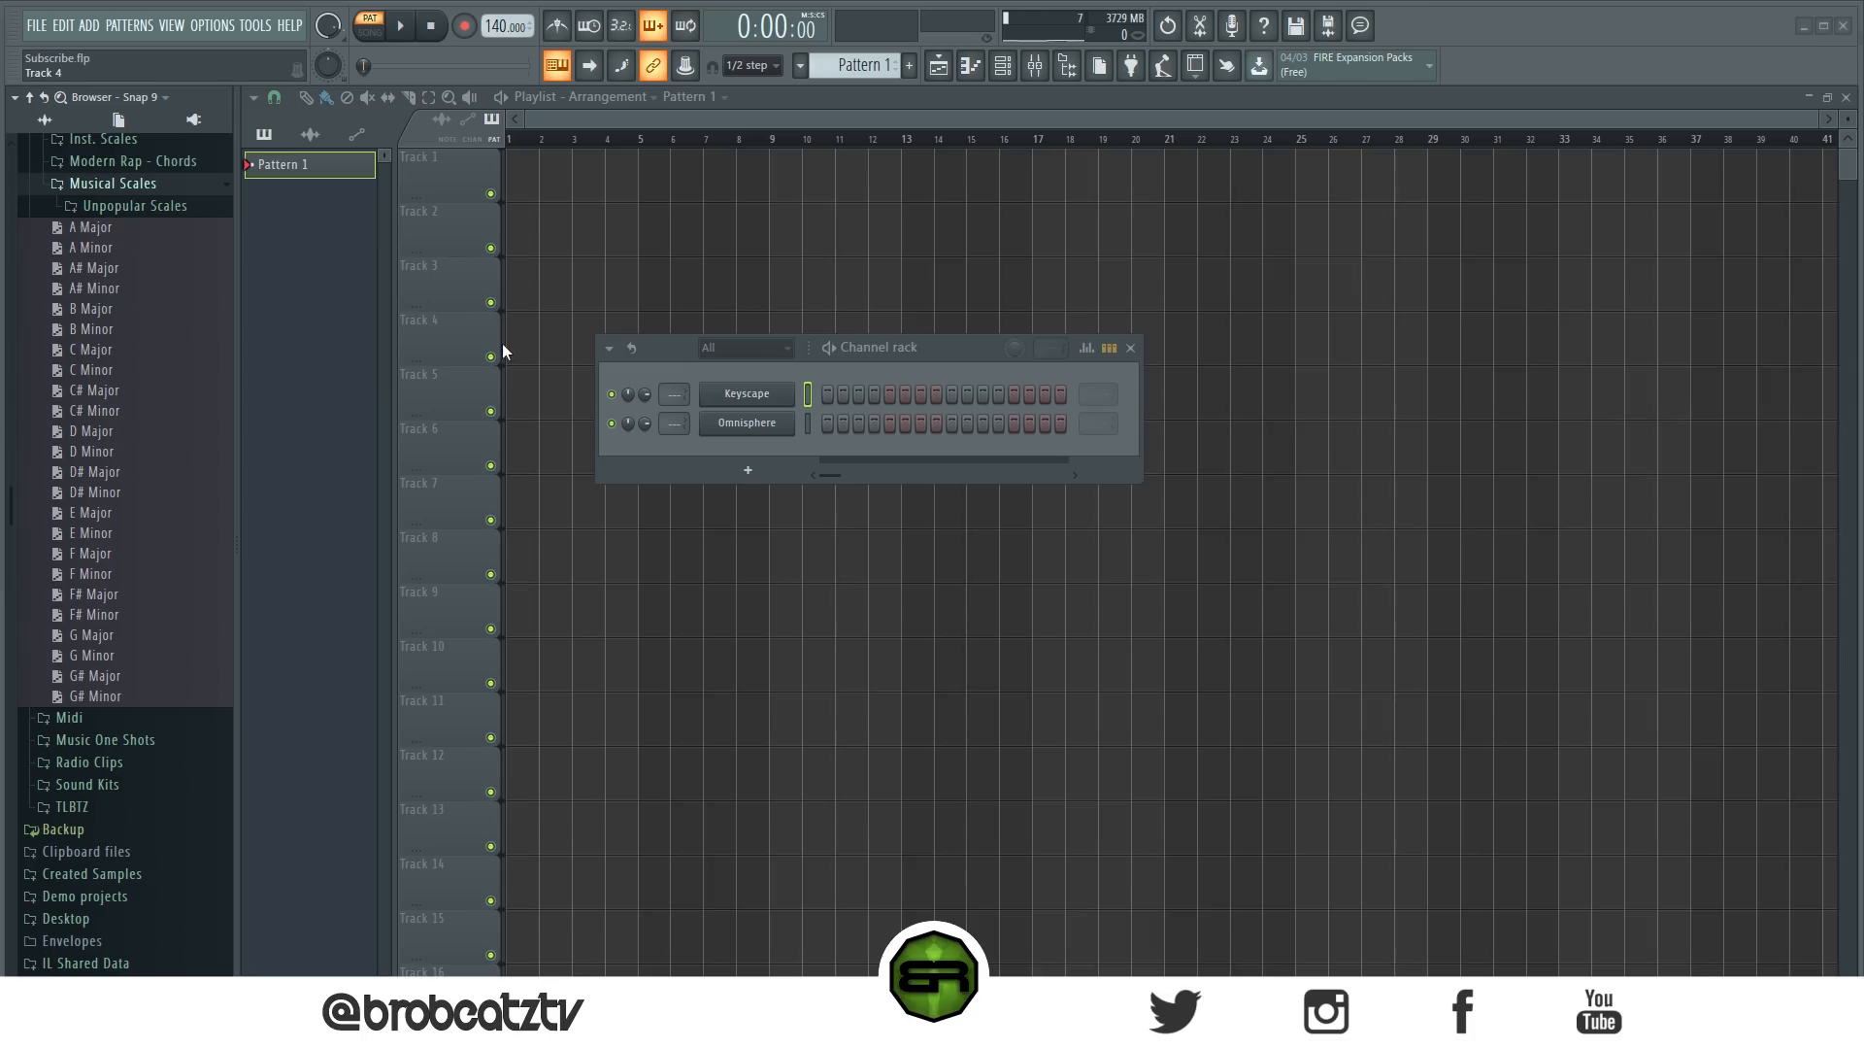
Add the C Minor scale from the Musical Scales folder to the channel rack and open Keyscape's piano roll.
right_click(761, 392)
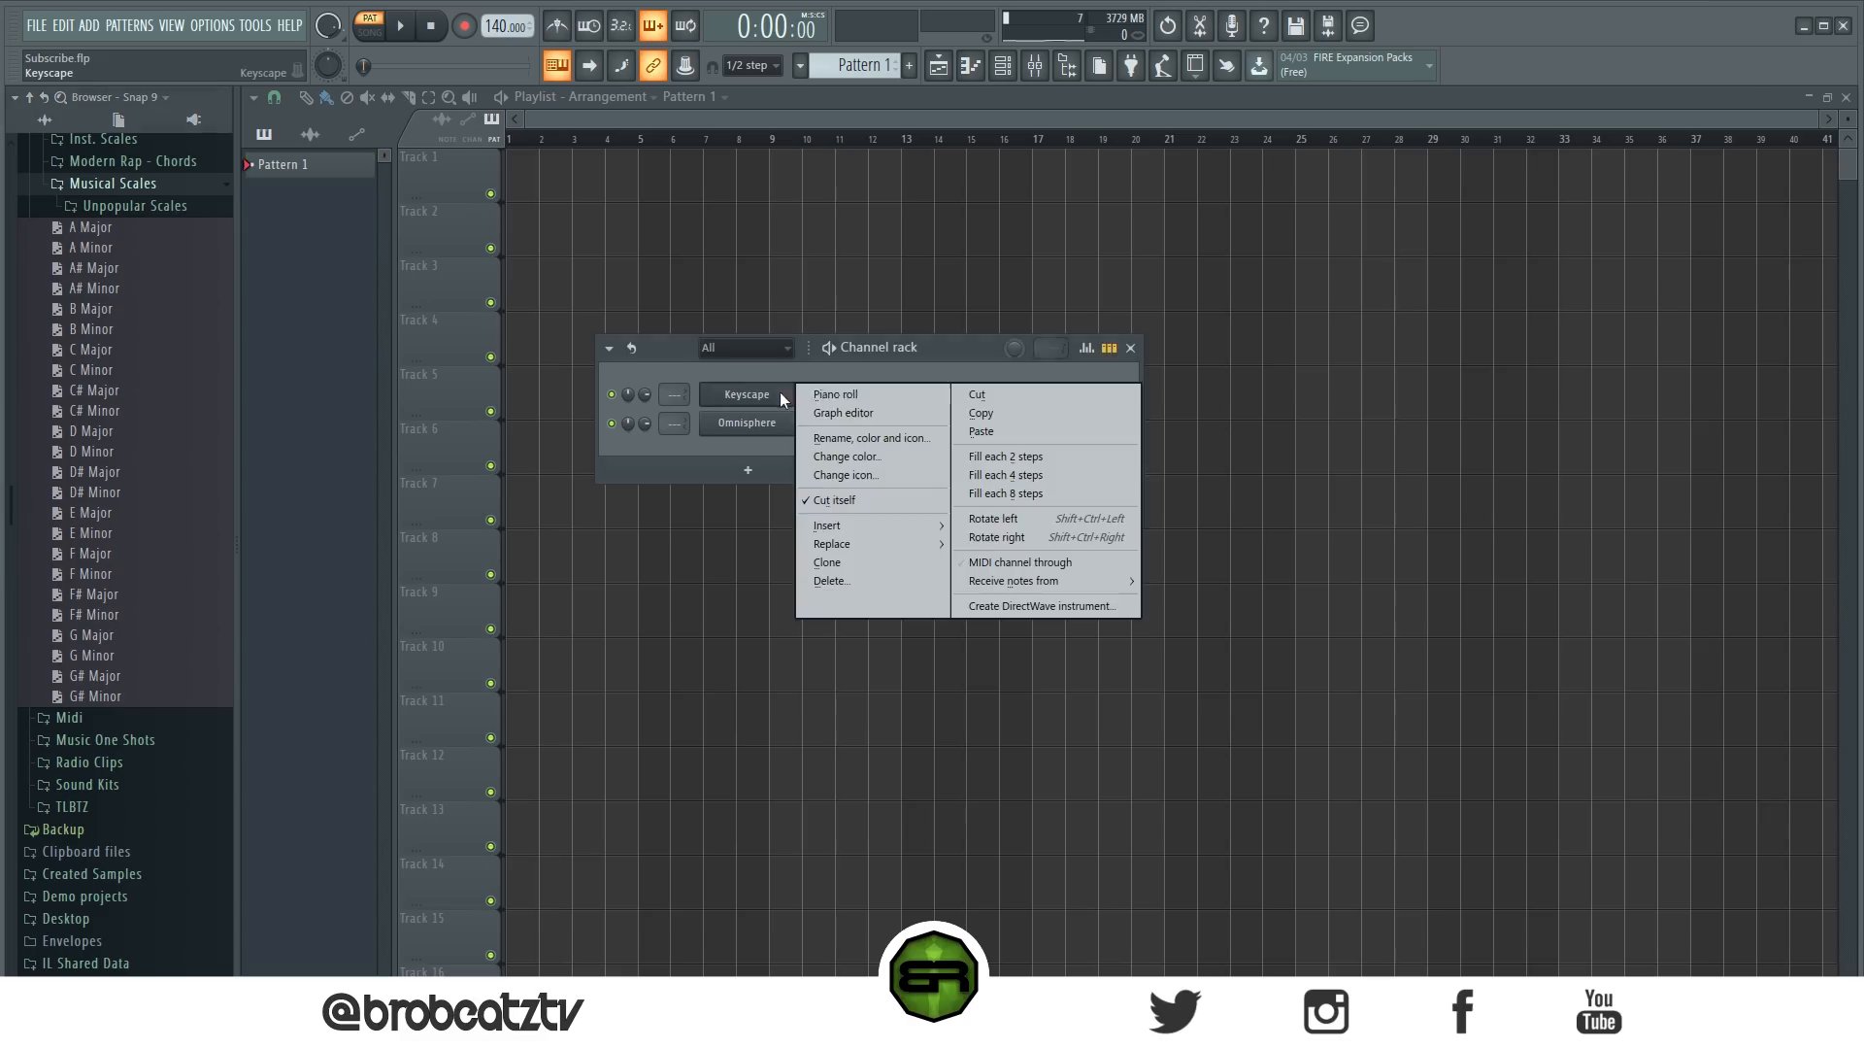
click(334, 398)
drag(92, 370, 777, 394)
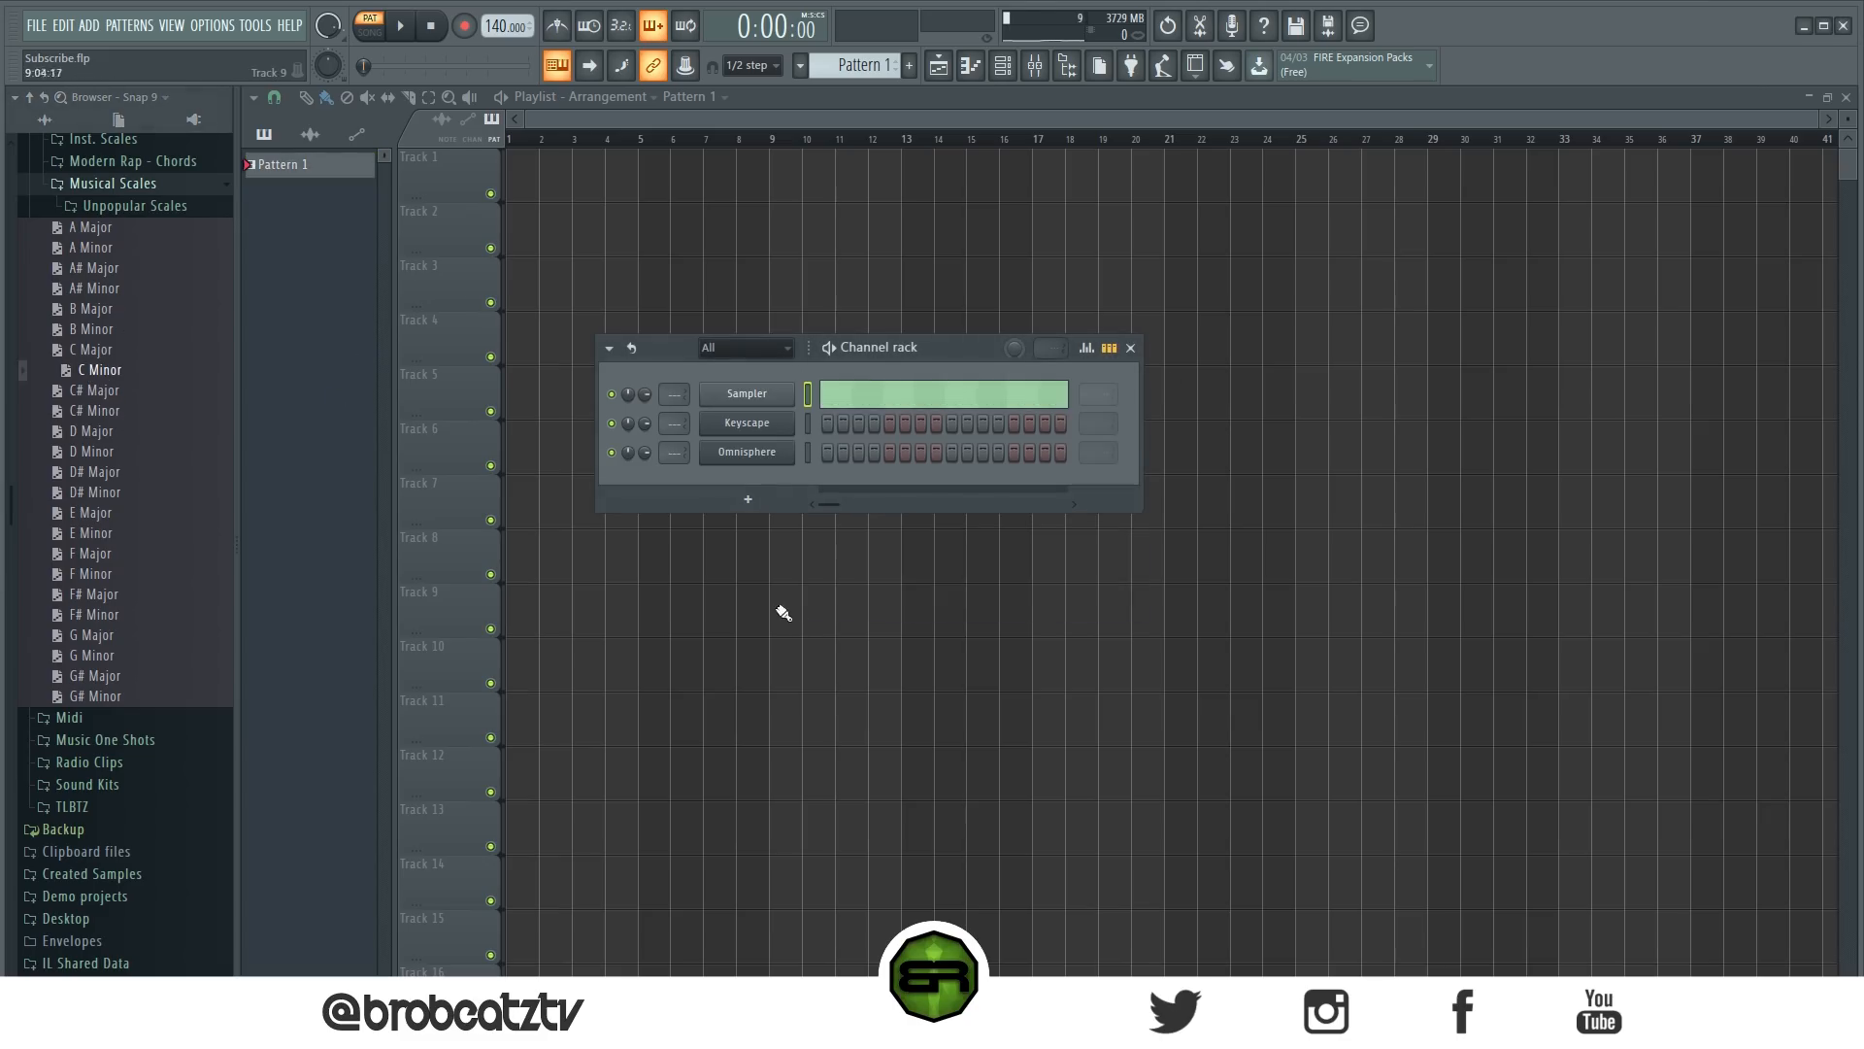
right_click(791, 423)
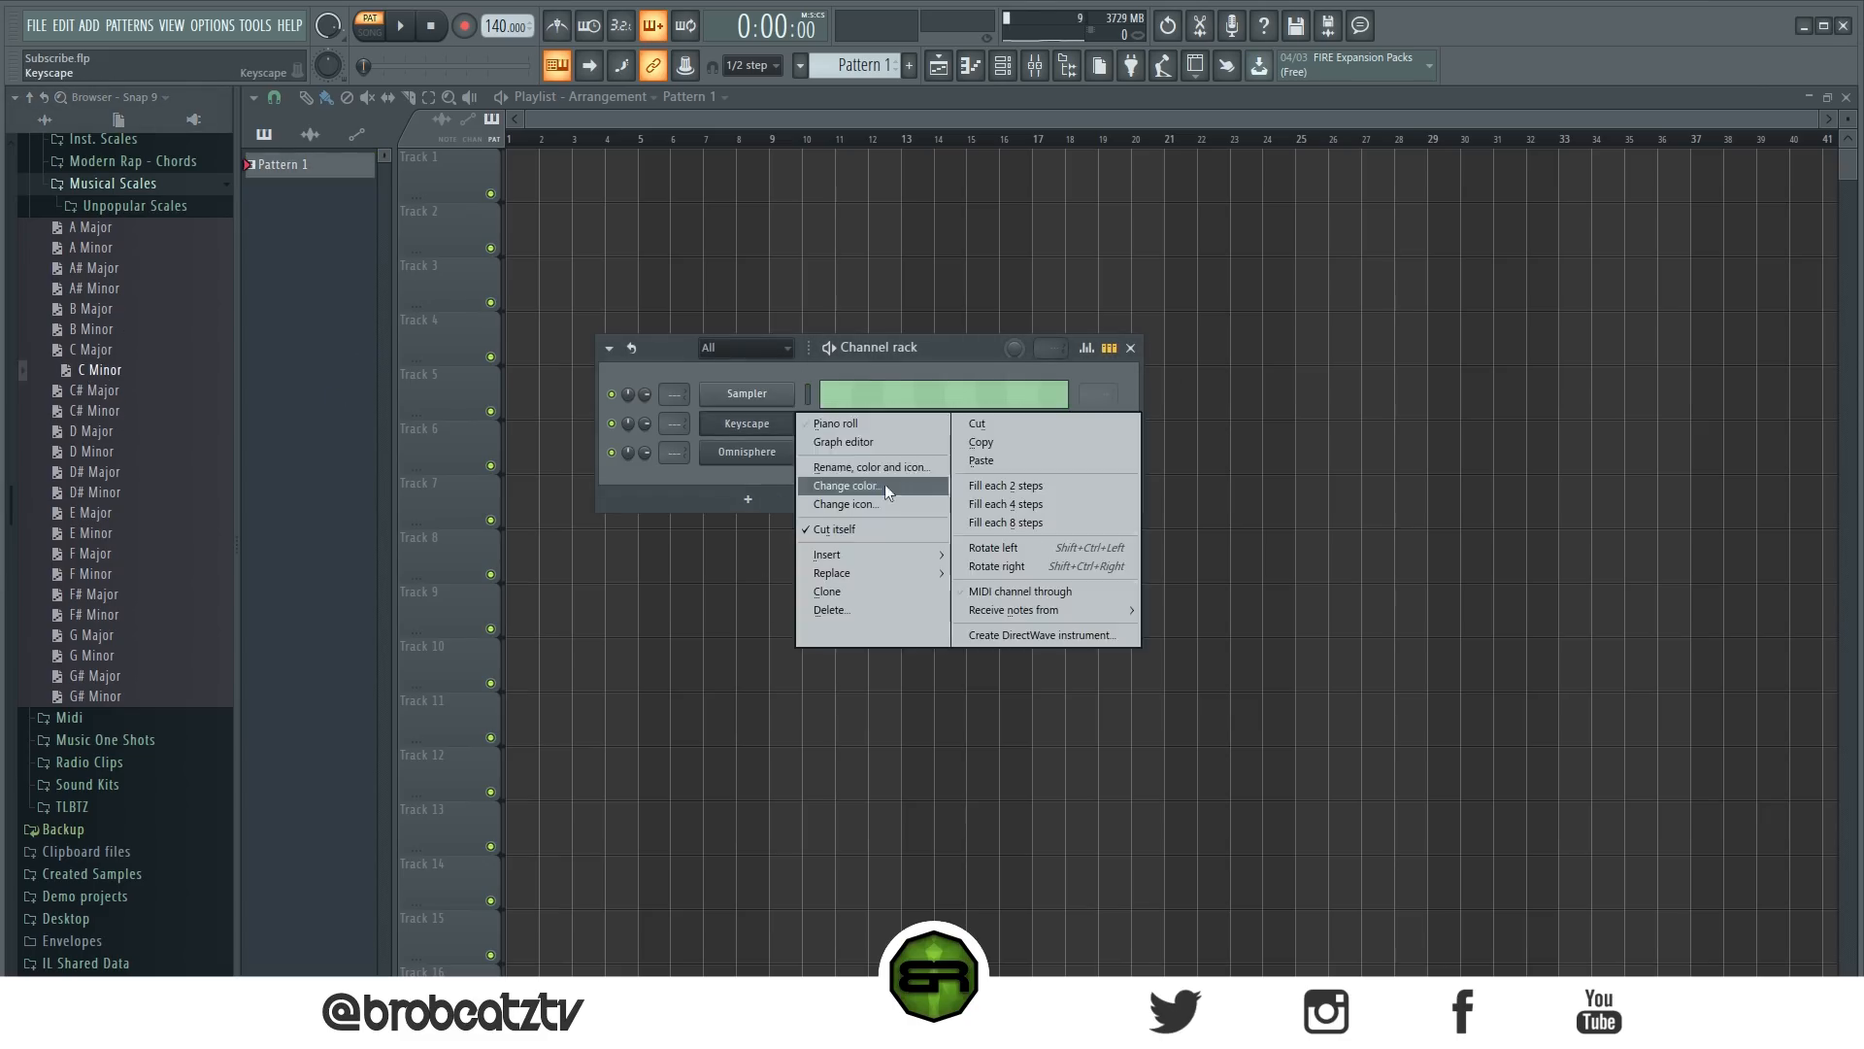
click(863, 429)
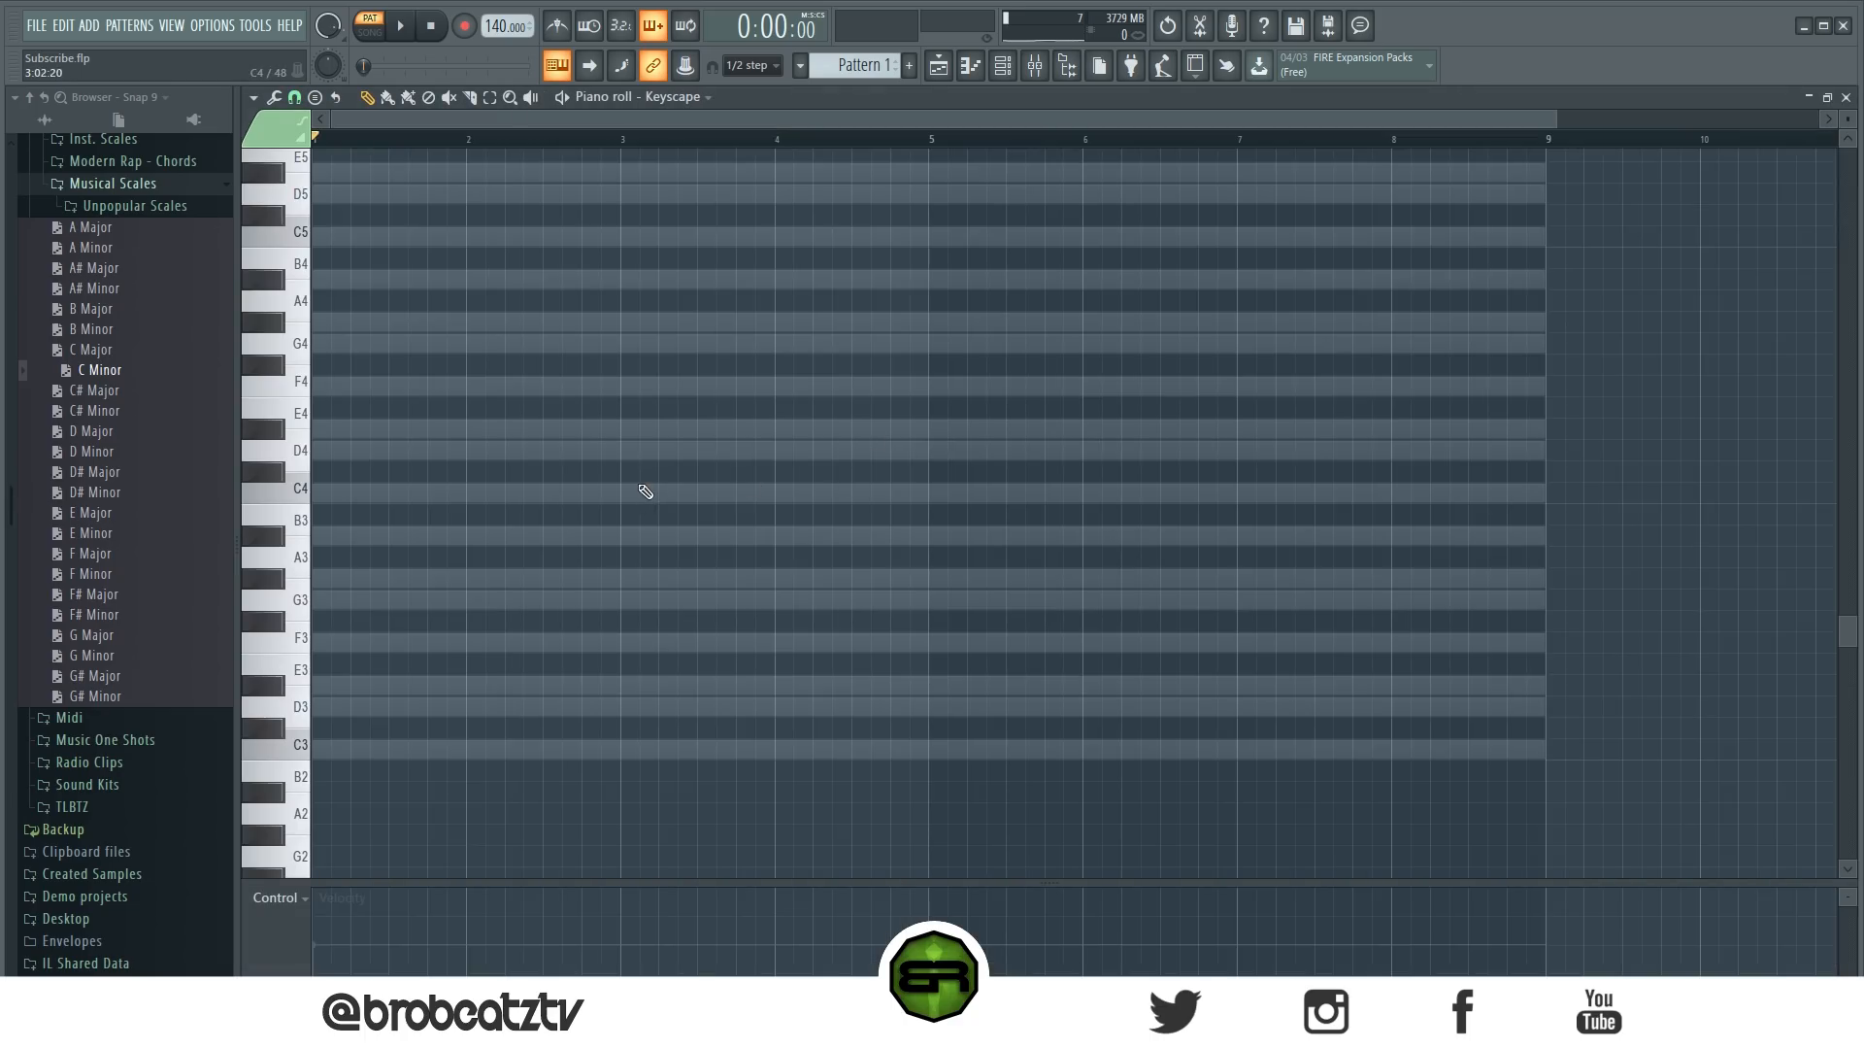
scroll(650, 465, up, 4)
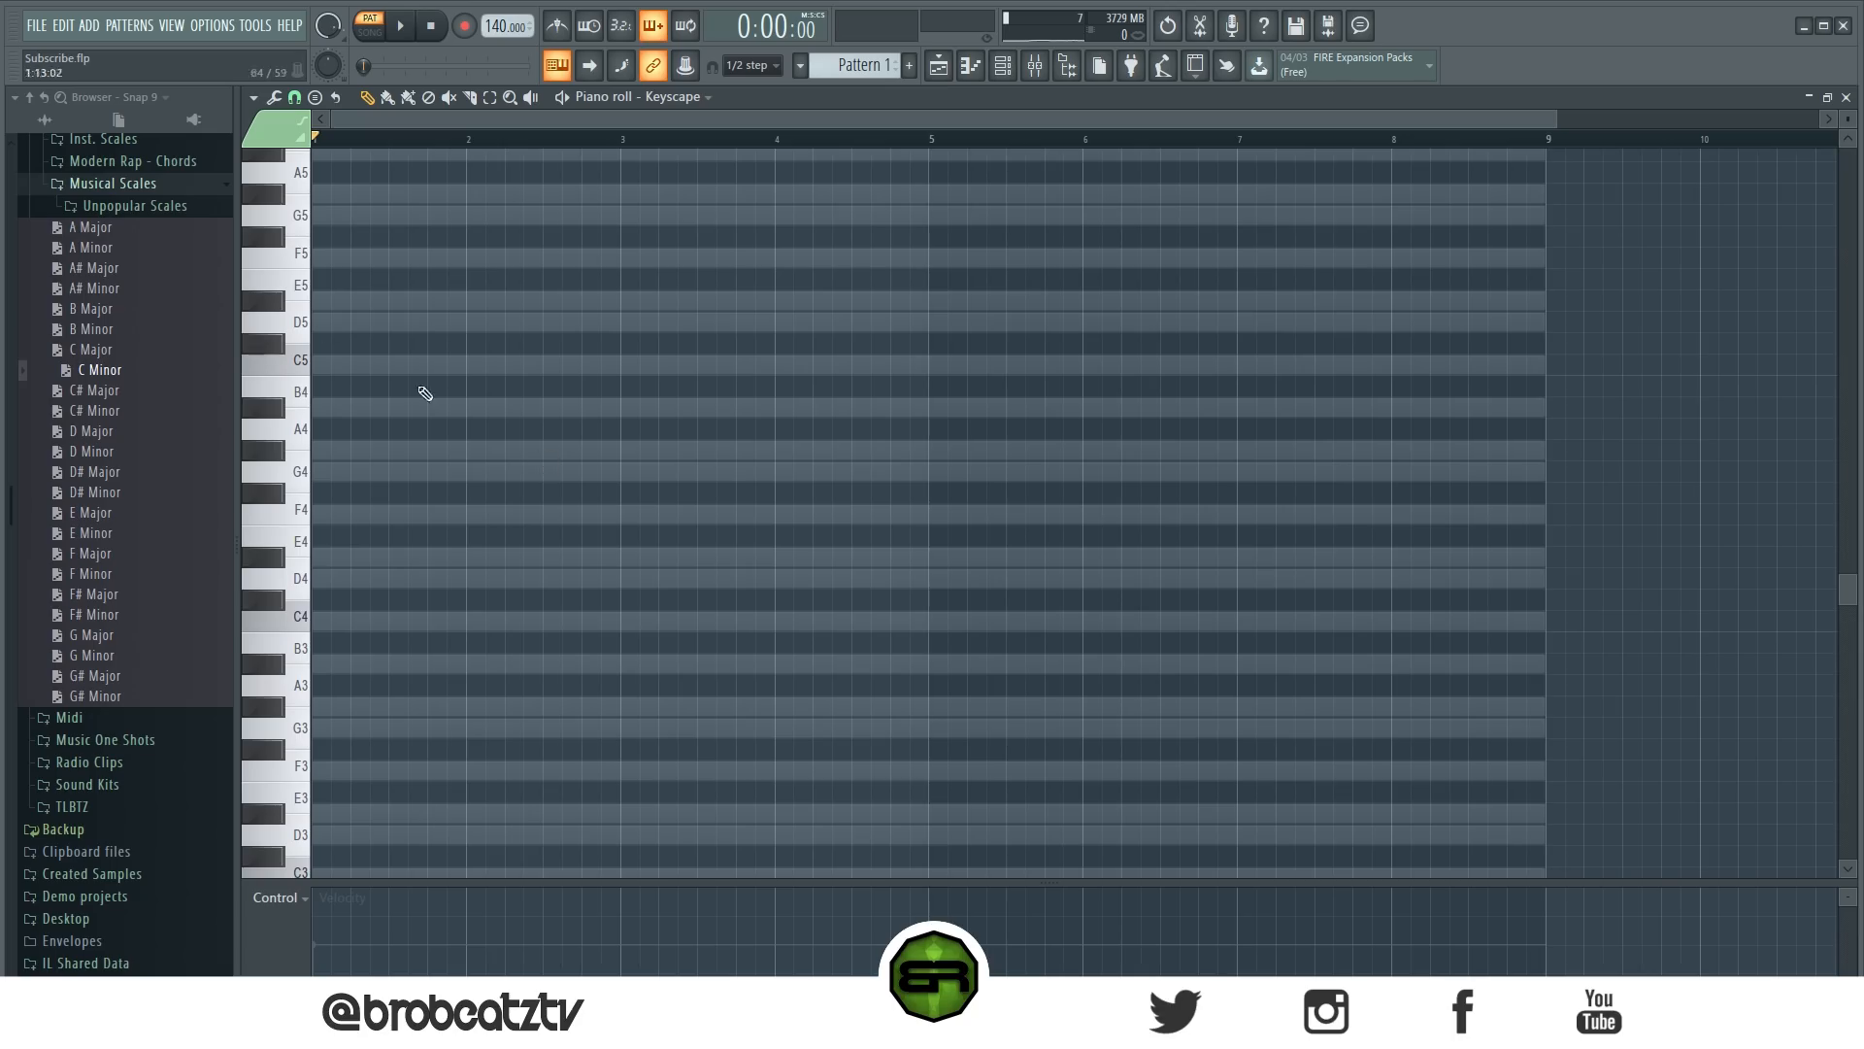
Collapse the aSOUND FACTORY folder in the browser and narrow the browser to widen the piano roll.
scroll(168, 212, up, 3)
scroll(145, 203, up, 2)
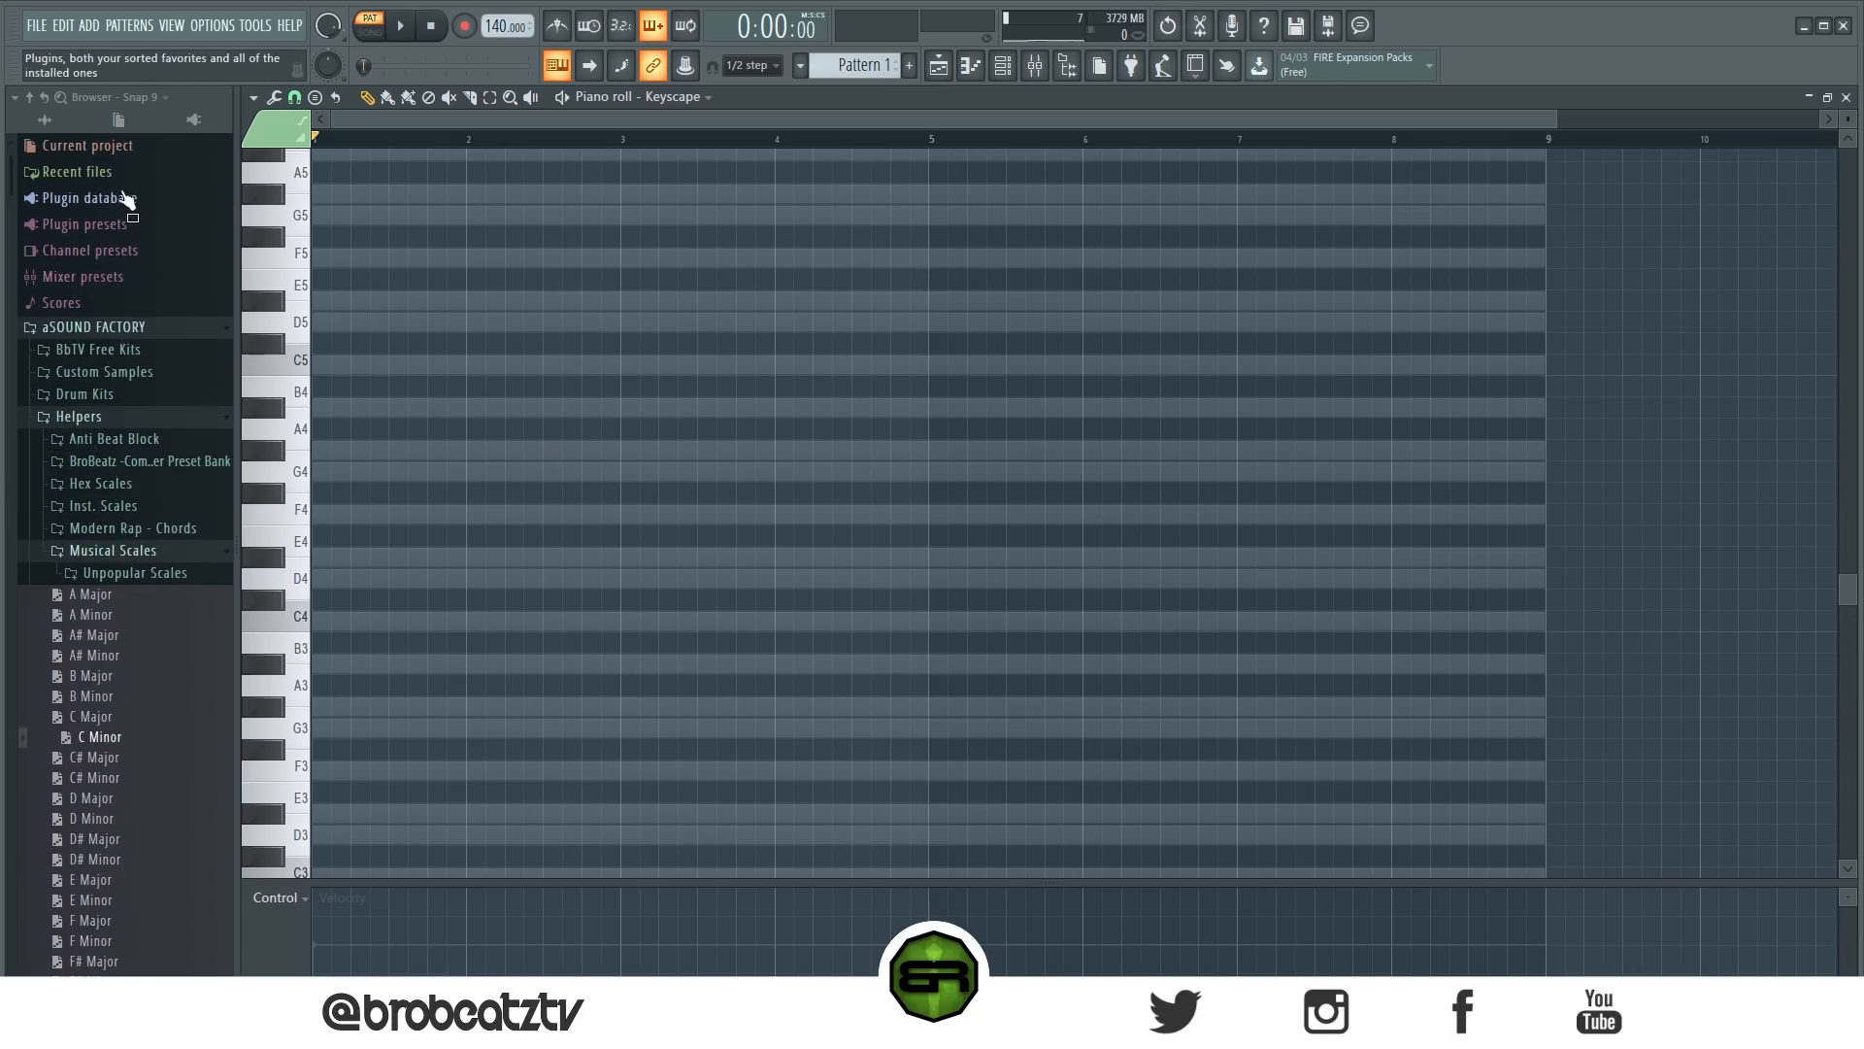
click(136, 326)
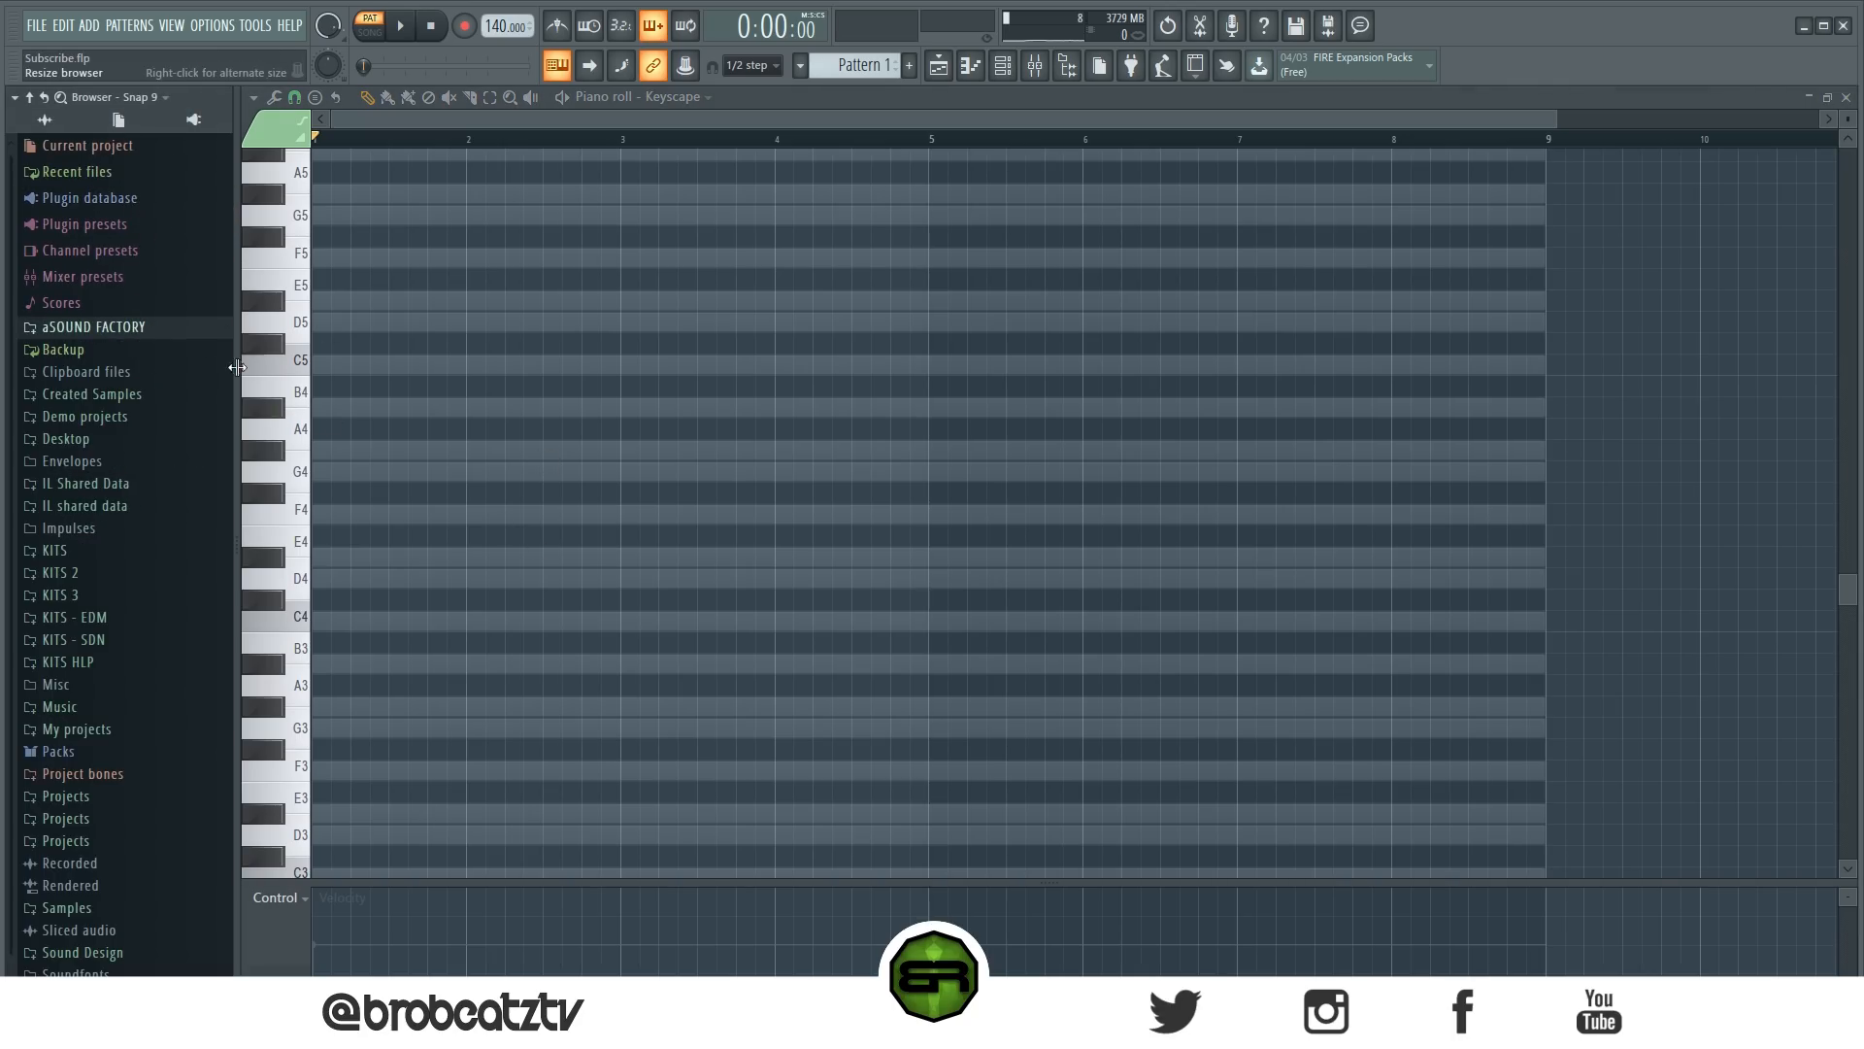
drag(237, 364, 198, 364)
Place a 12-step C4 note at the start of bar 1 and preview it.
scroll(487, 529, down, 4)
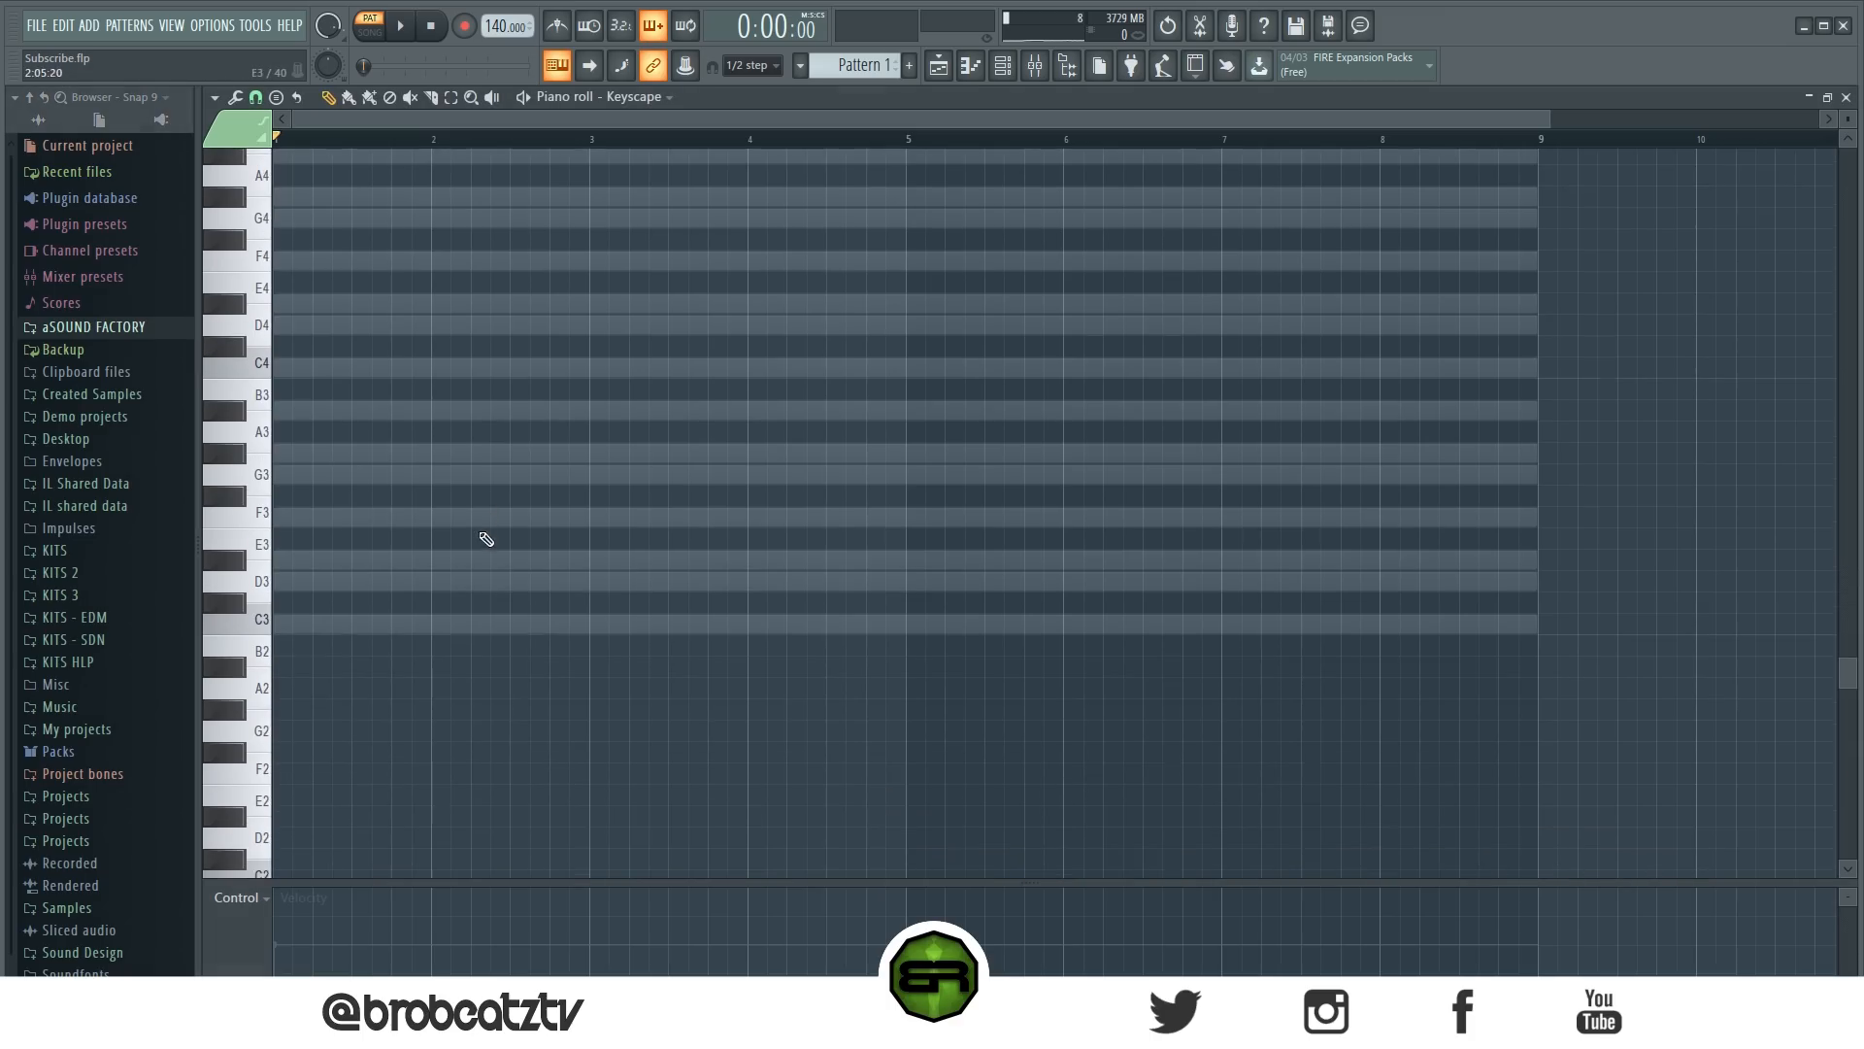
scroll(412, 553, up, 3)
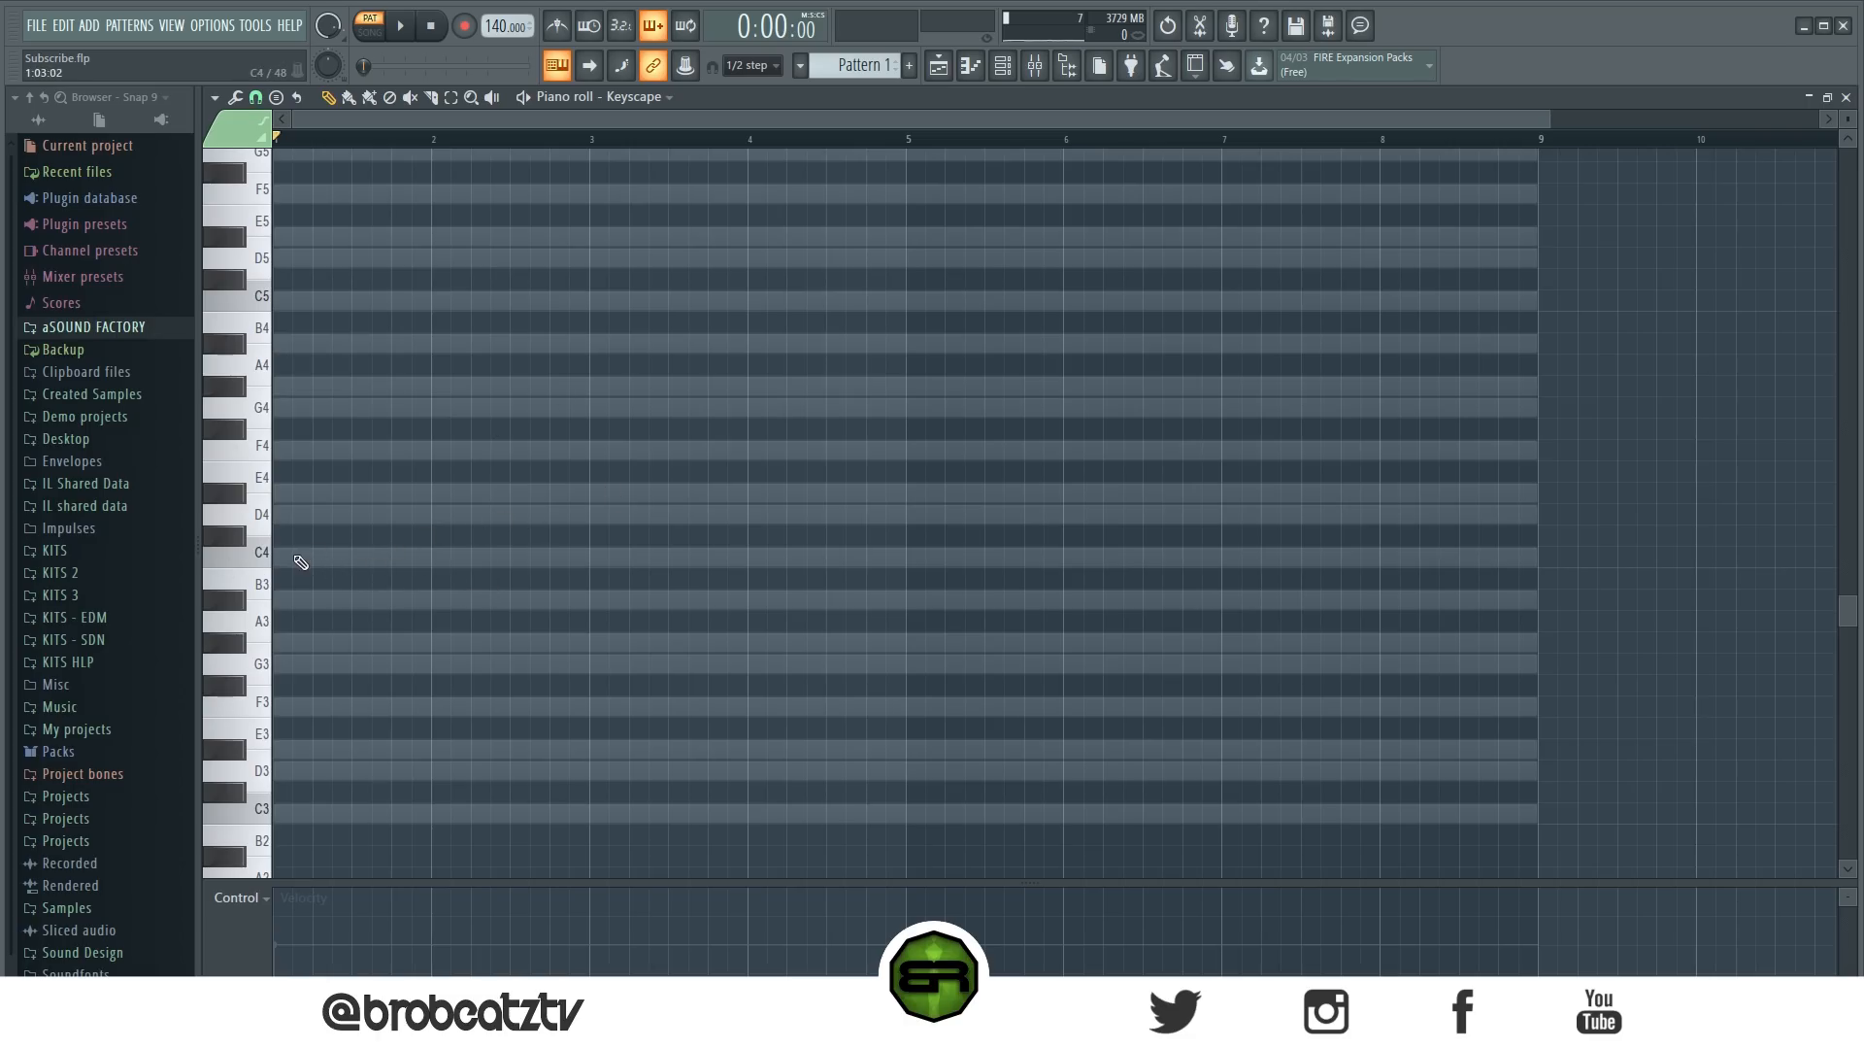
click(301, 562)
drag(325, 566, 391, 566)
key(space)
key(space)
key(space)
key(space)
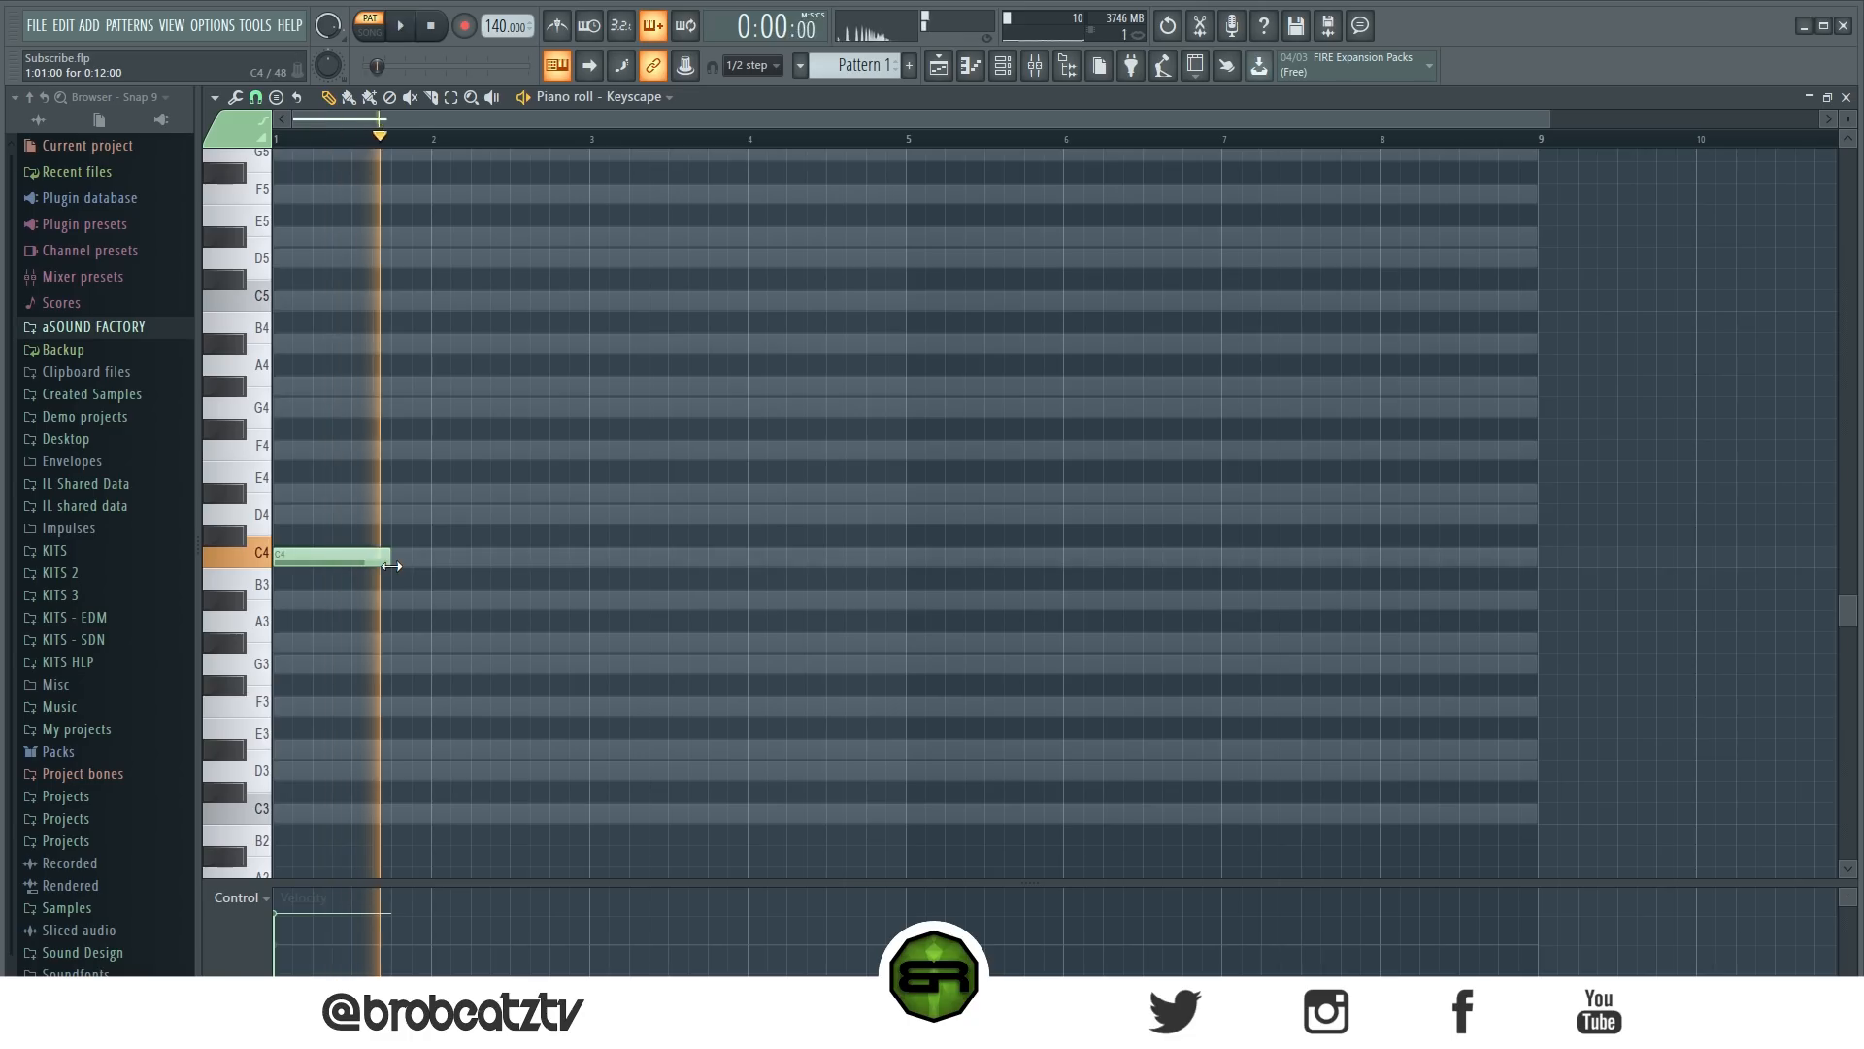
key(space)
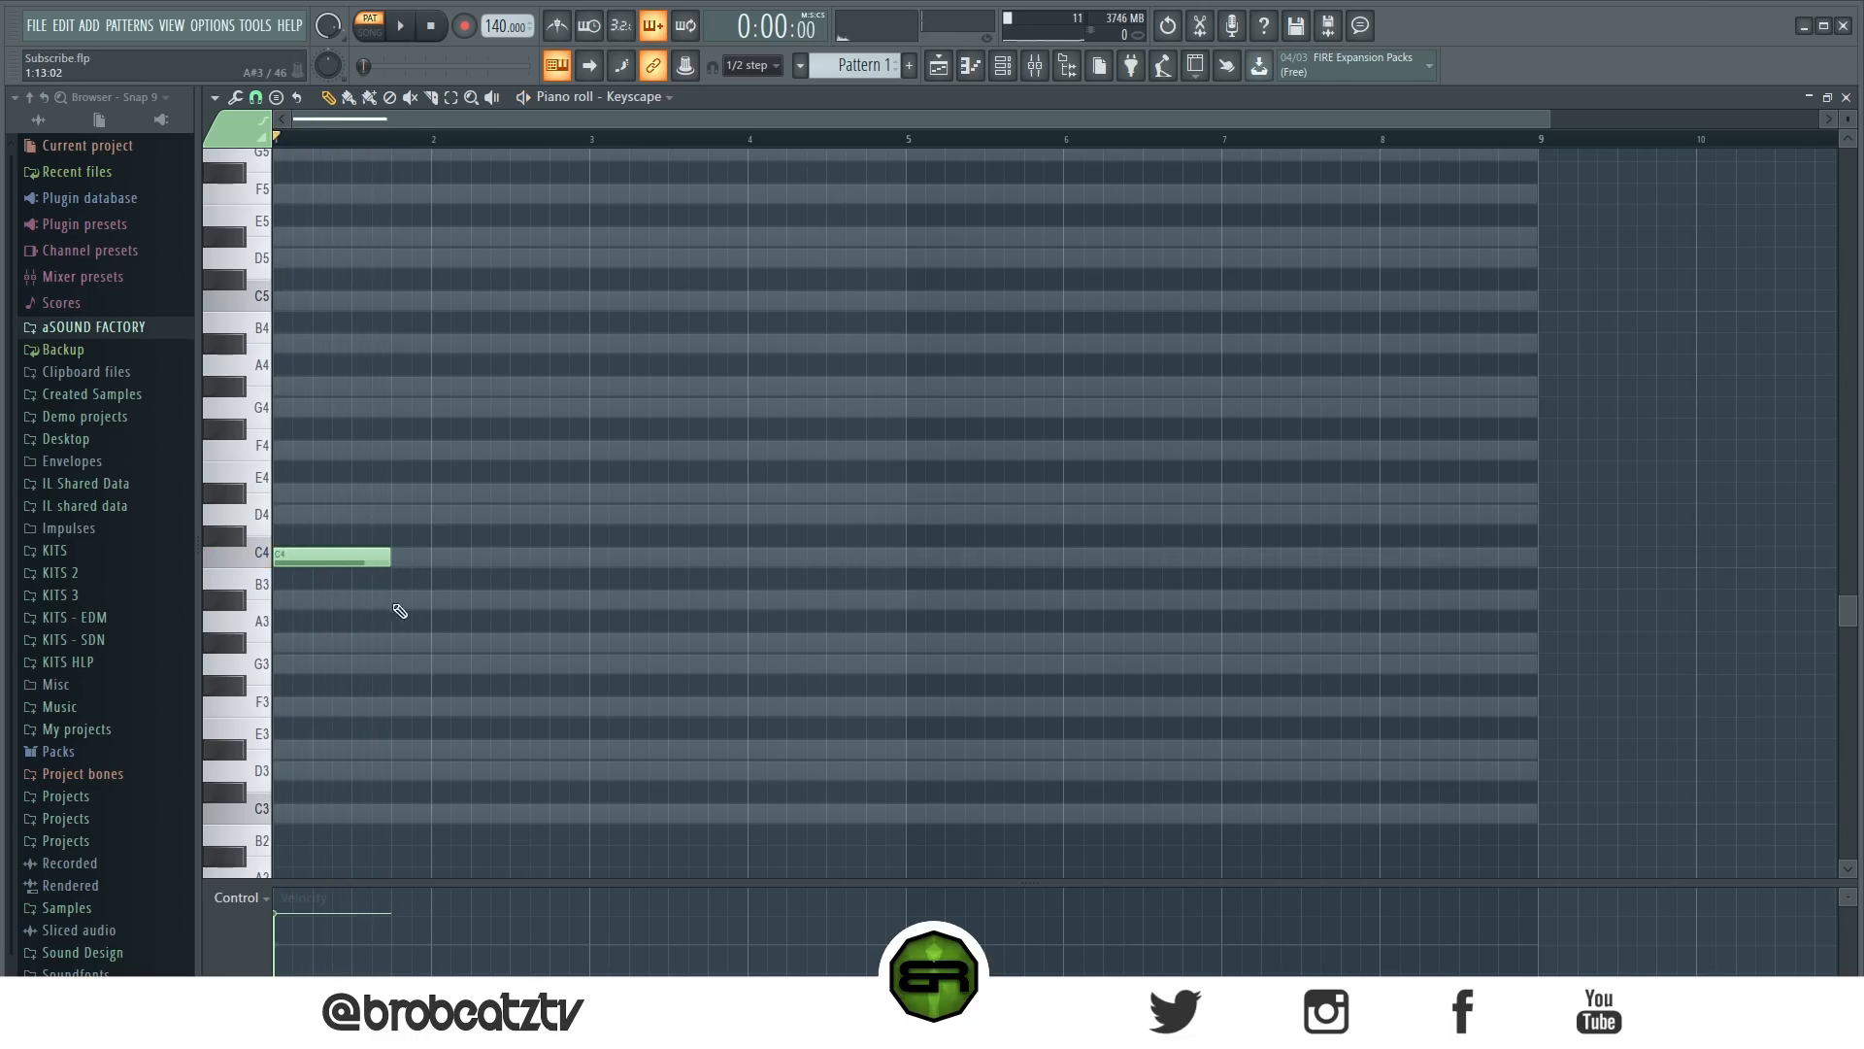
Add a 12-step G#3 note after the C4, followed by a G3 note ending at bar 3, while previewing.
key(space)
click(396, 642)
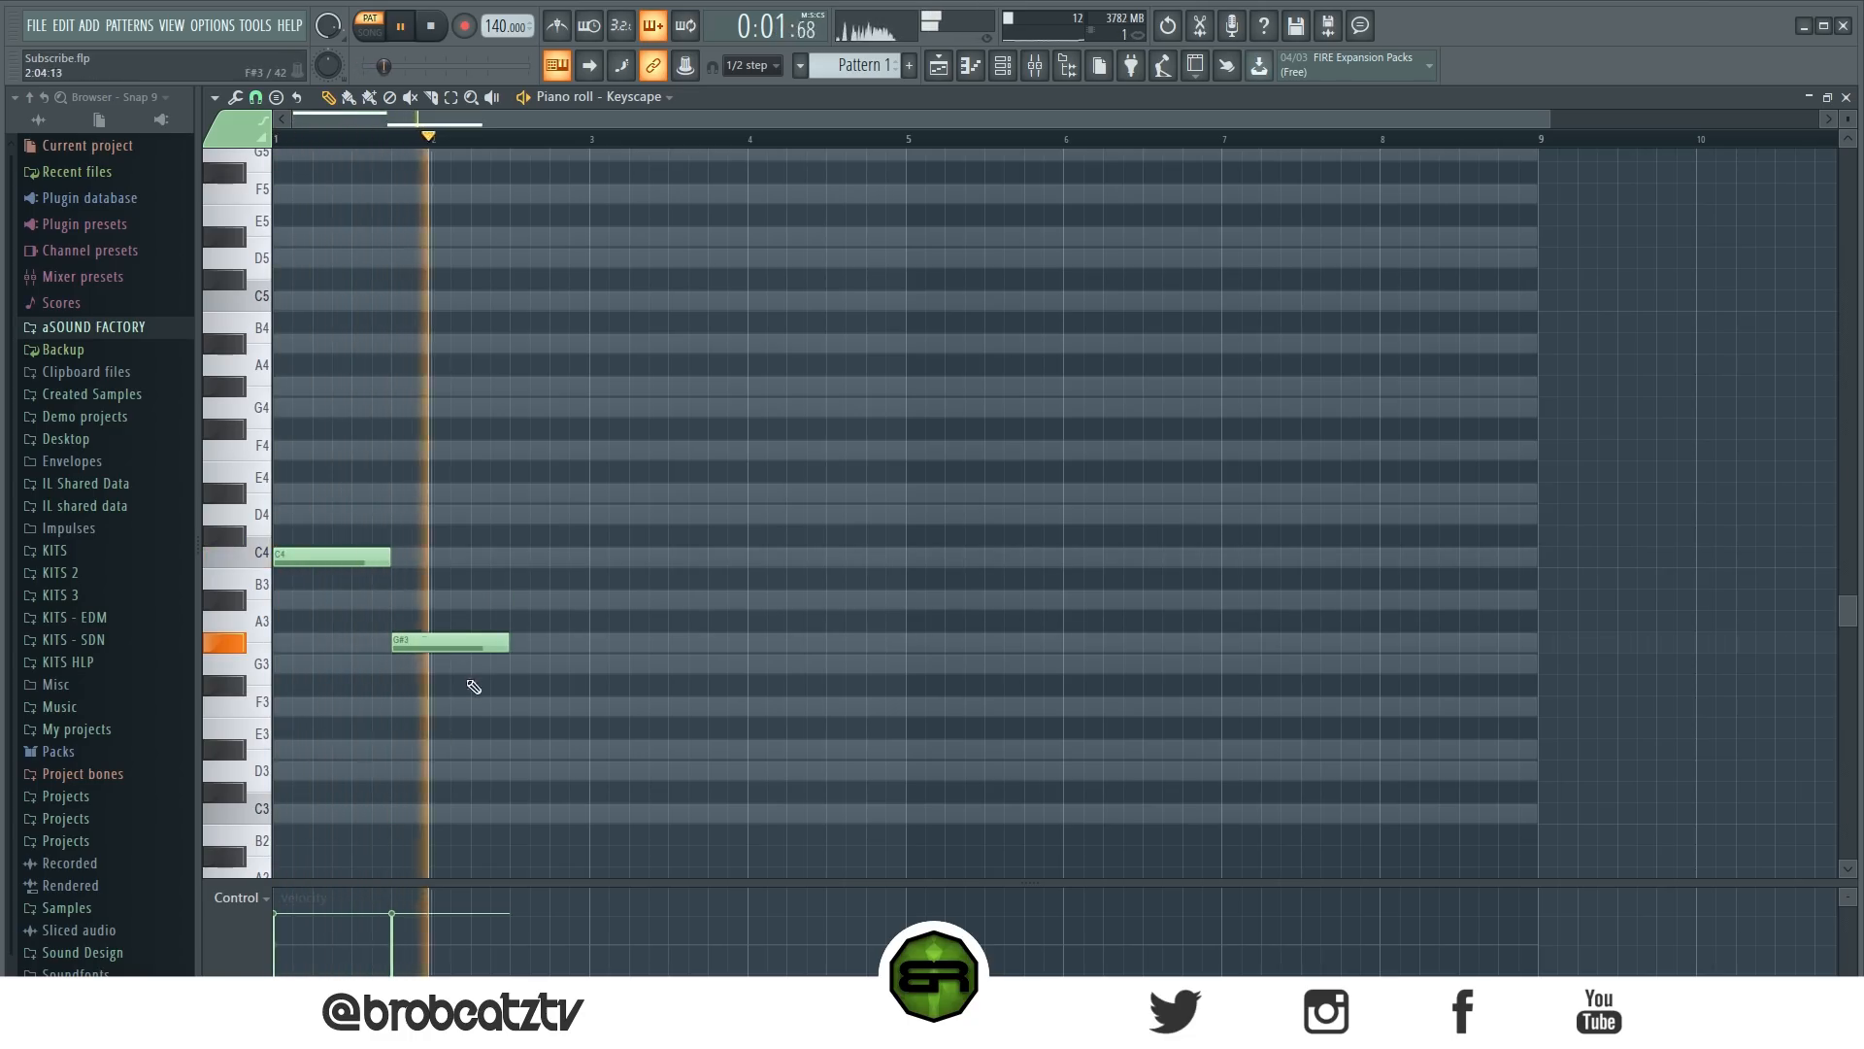
click(513, 664)
key(space)
drag(579, 670, 583, 680)
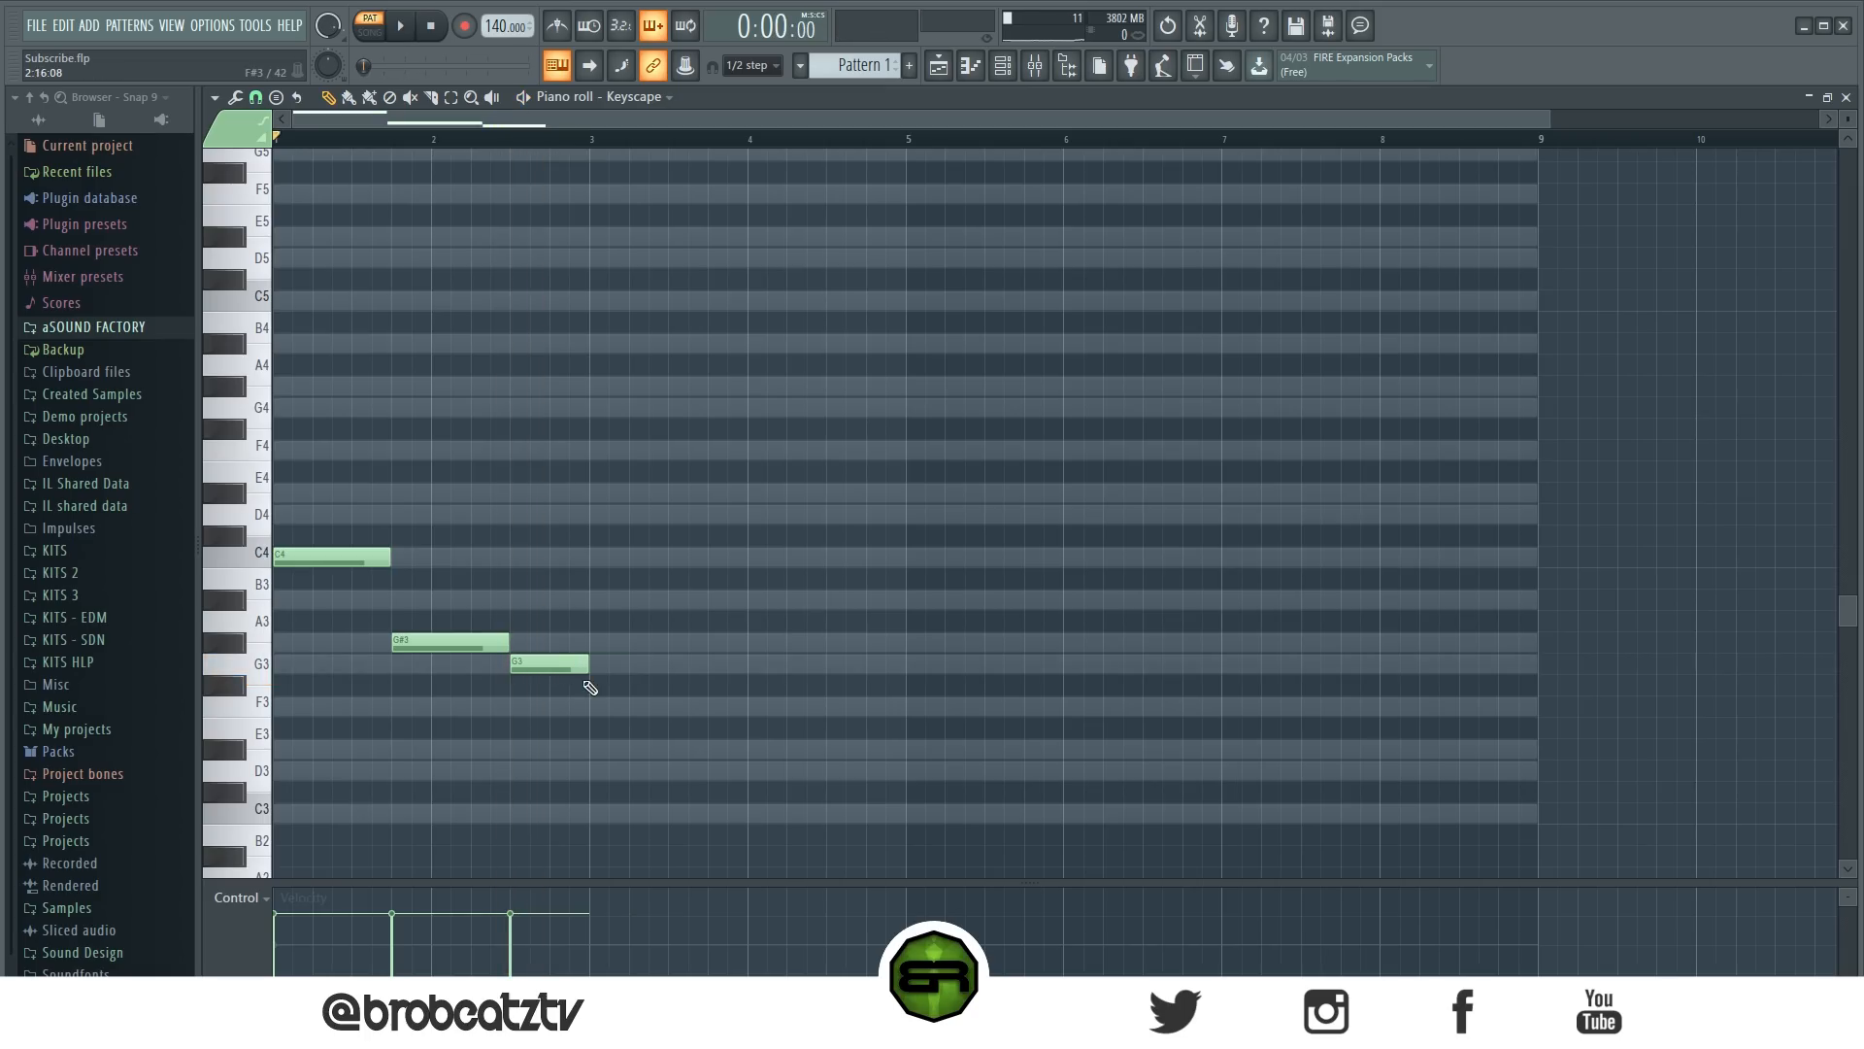
Duplicate the C4, G#3 and G3 notes so the copies start at bar 3.
drag(335, 513, 631, 713)
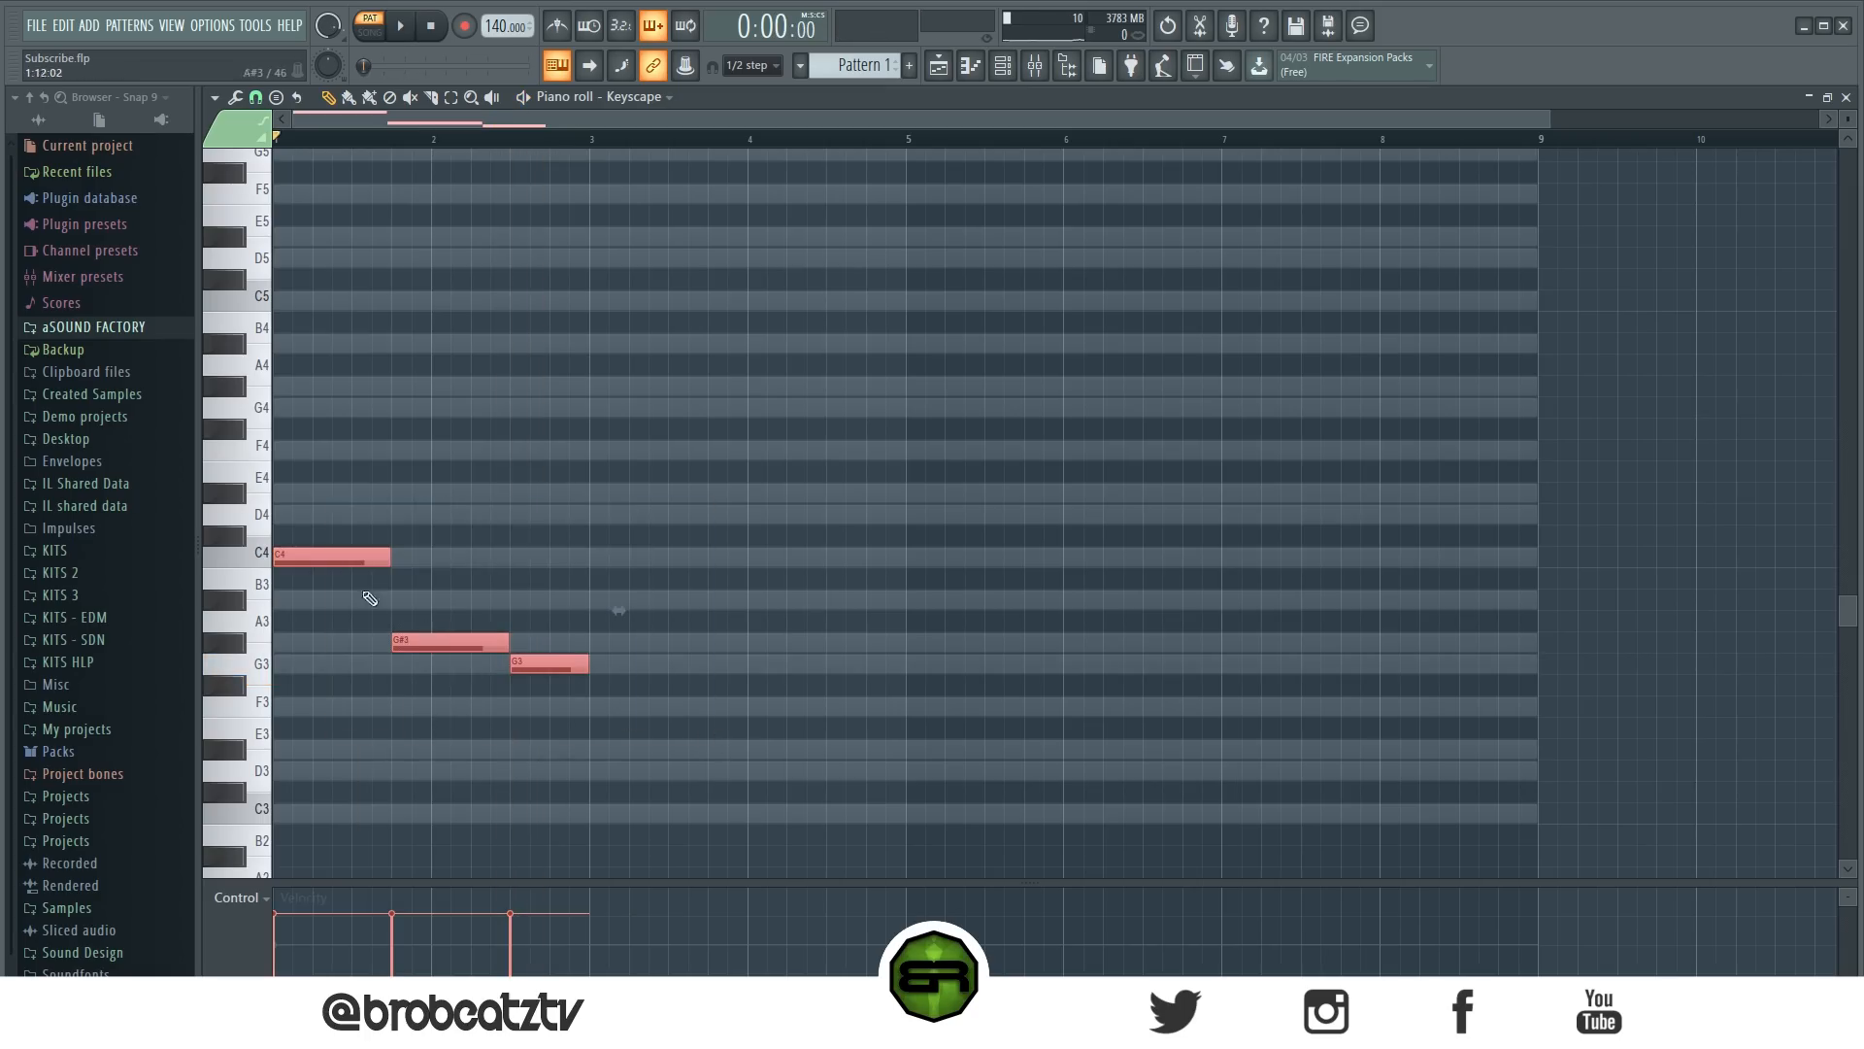
shift+drag(322, 554, 632, 559)
click(641, 533)
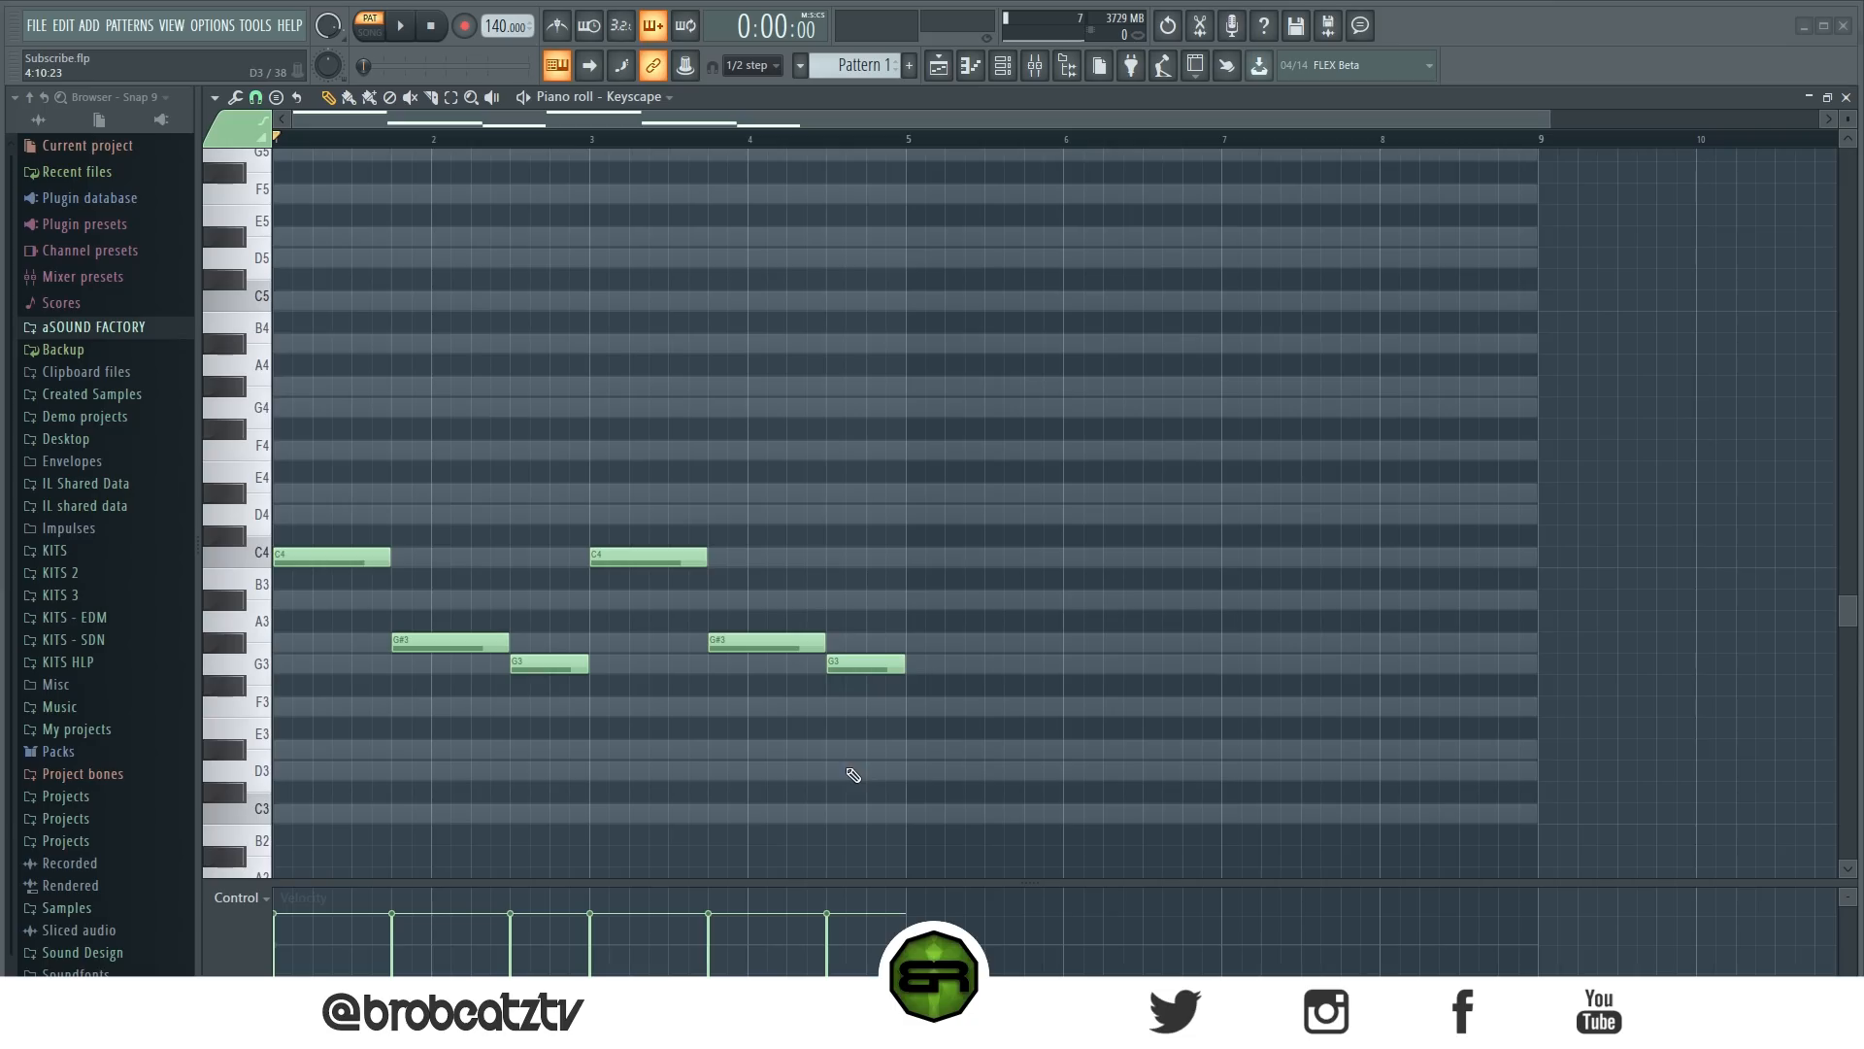
Stack copies of all six notes three semitones up, starting on D#4, and another four semitones up, starting on G4.
drag(917, 497, 680, 561)
scroll(1496, 133, up, 2)
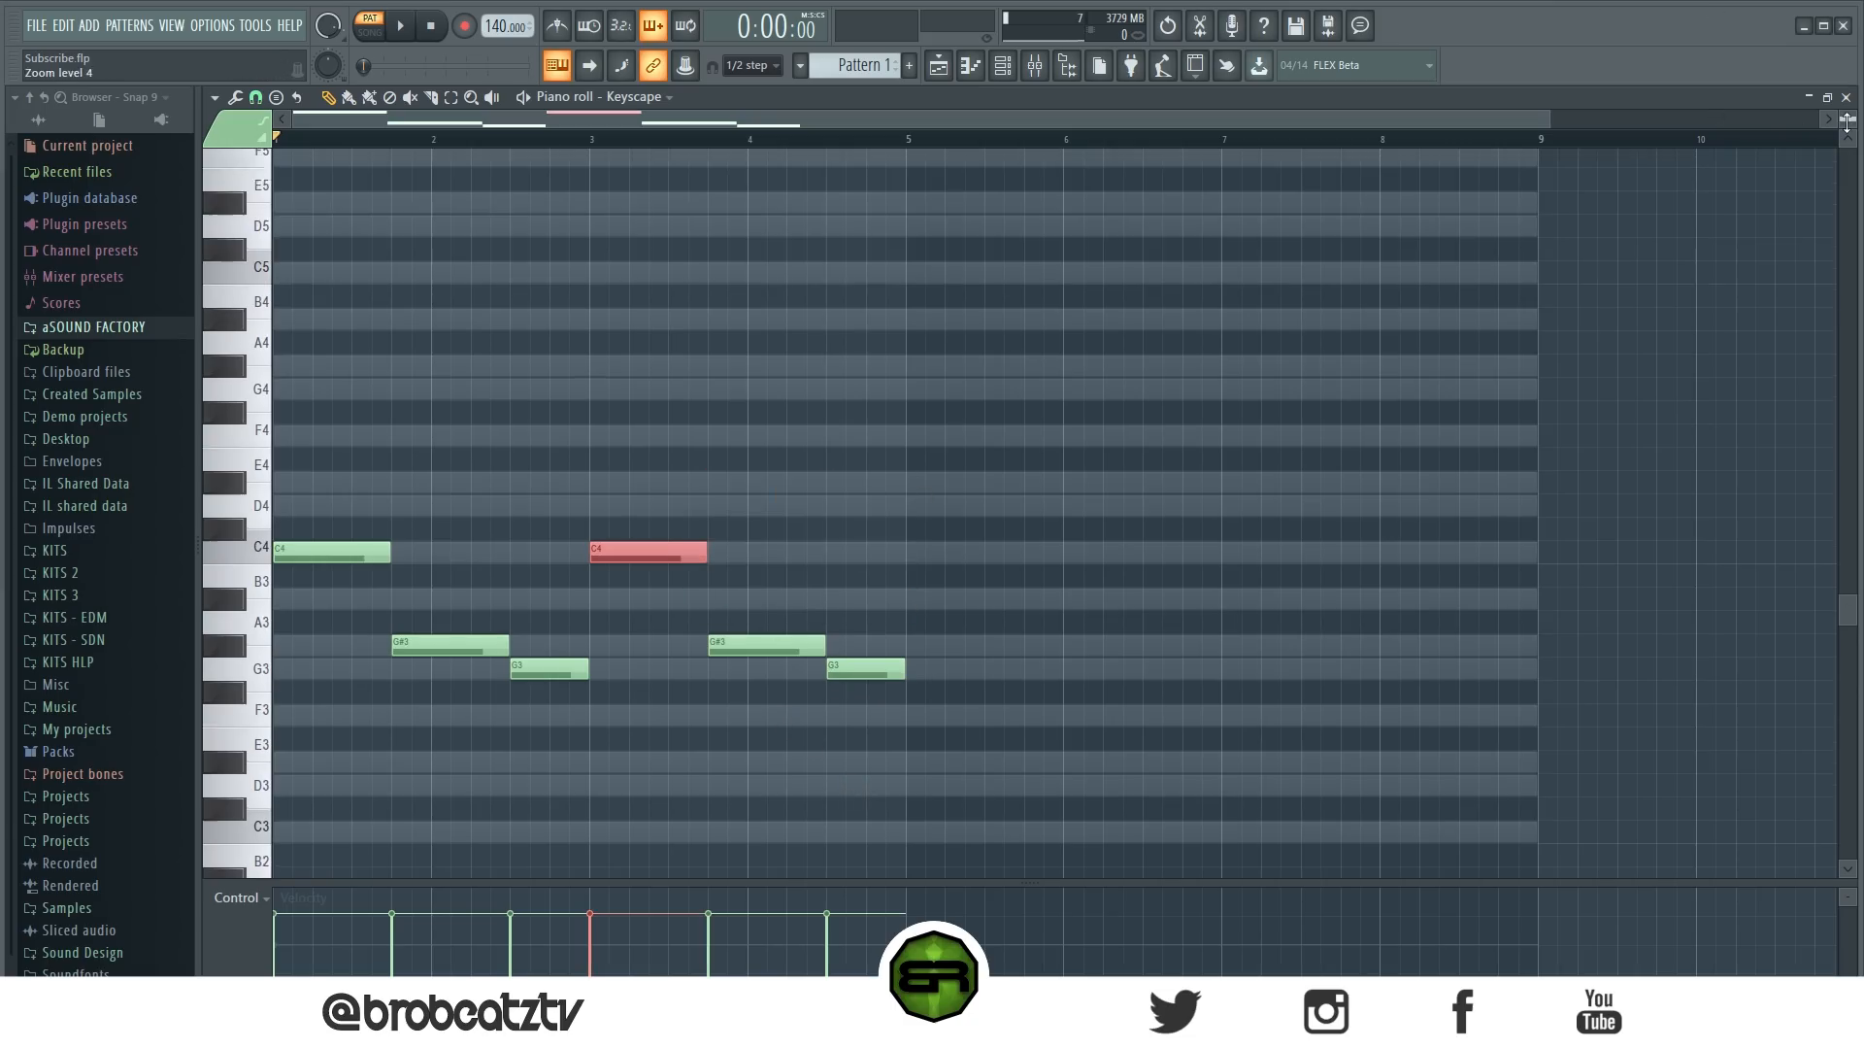
drag(1546, 132, 959, 120)
click(1090, 179)
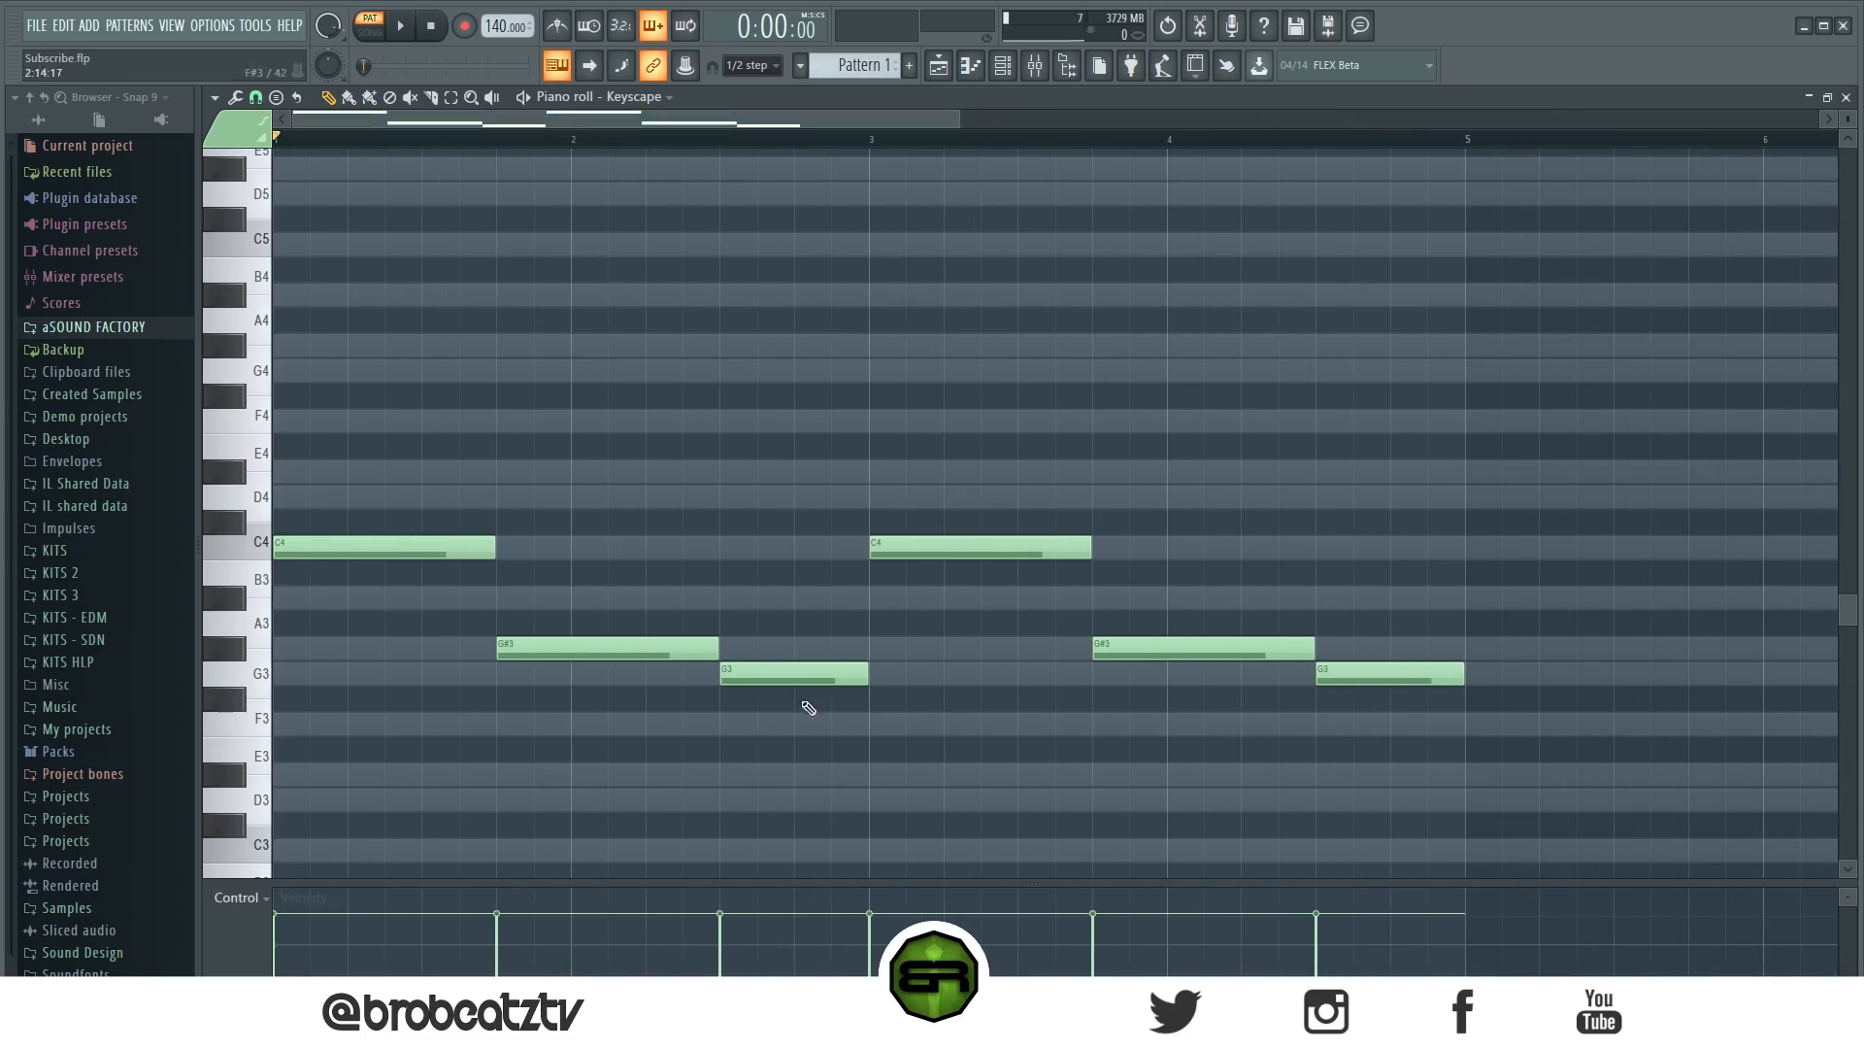
drag(1590, 446, 311, 803)
scroll(530, 708, up, 2)
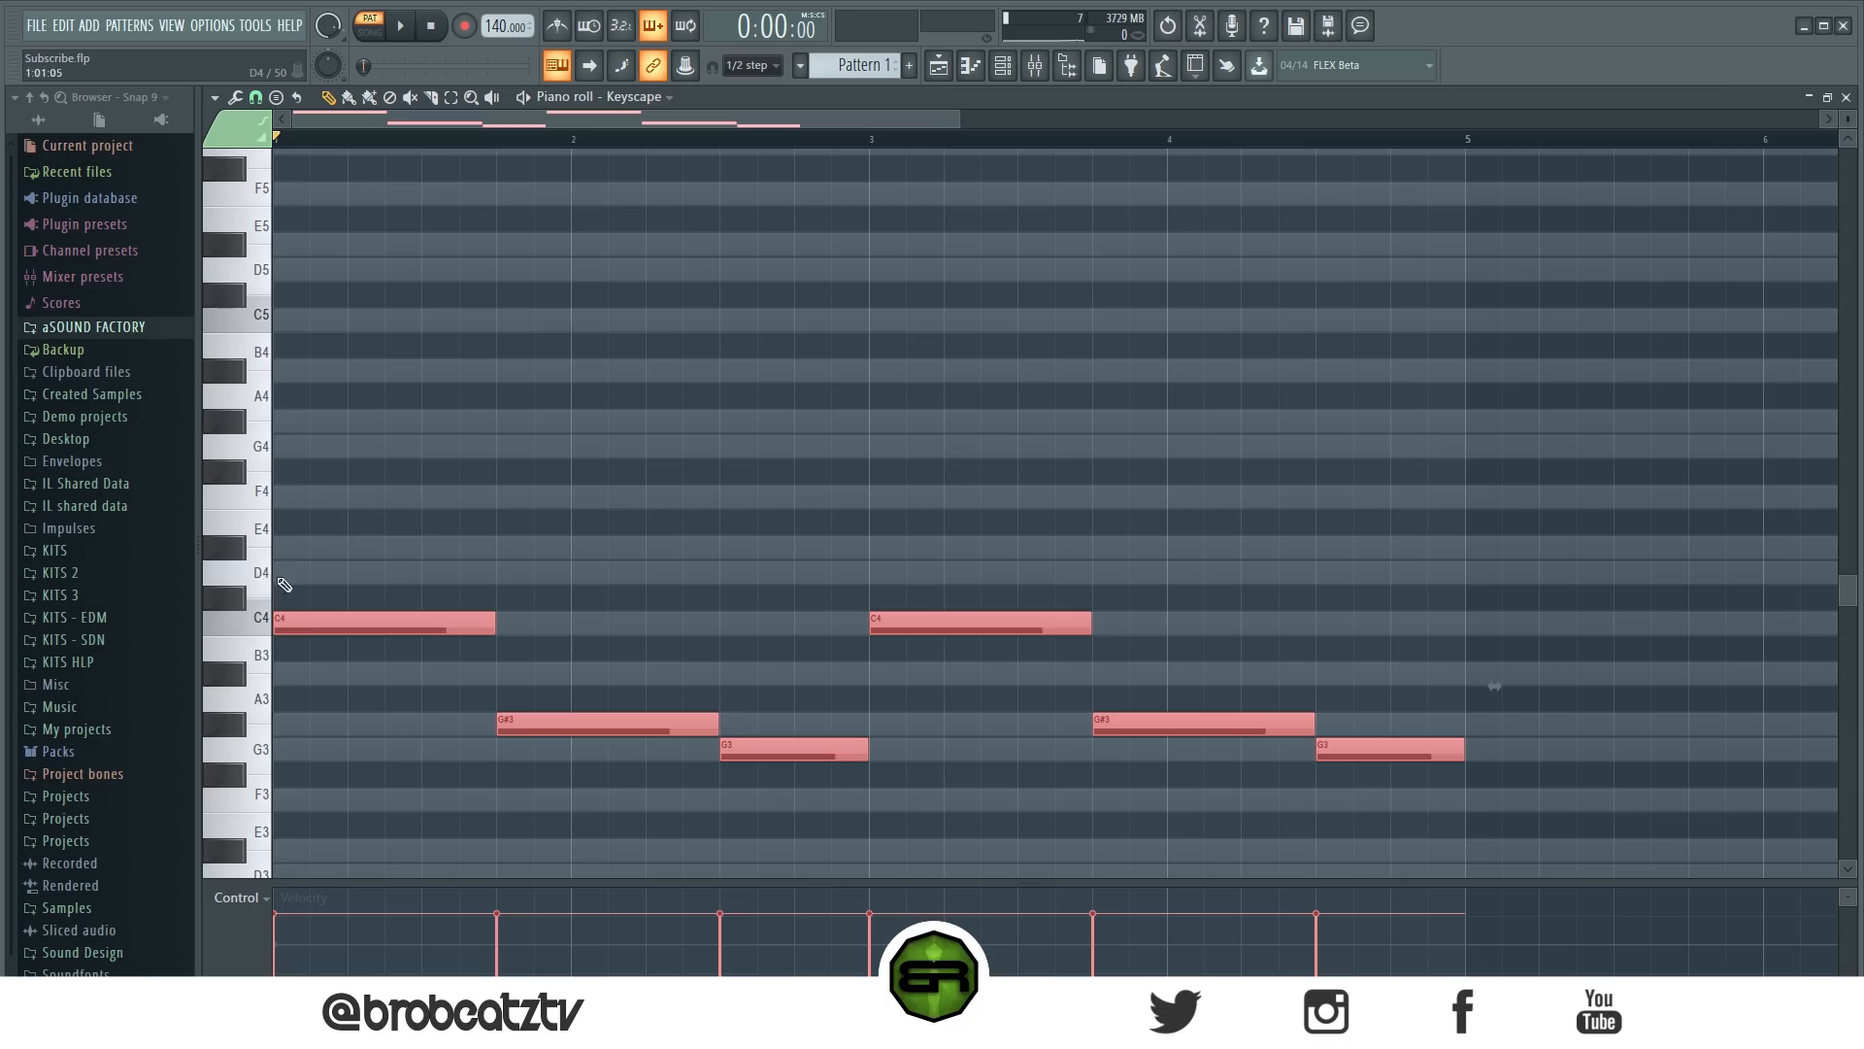
drag(292, 621, 269, 535)
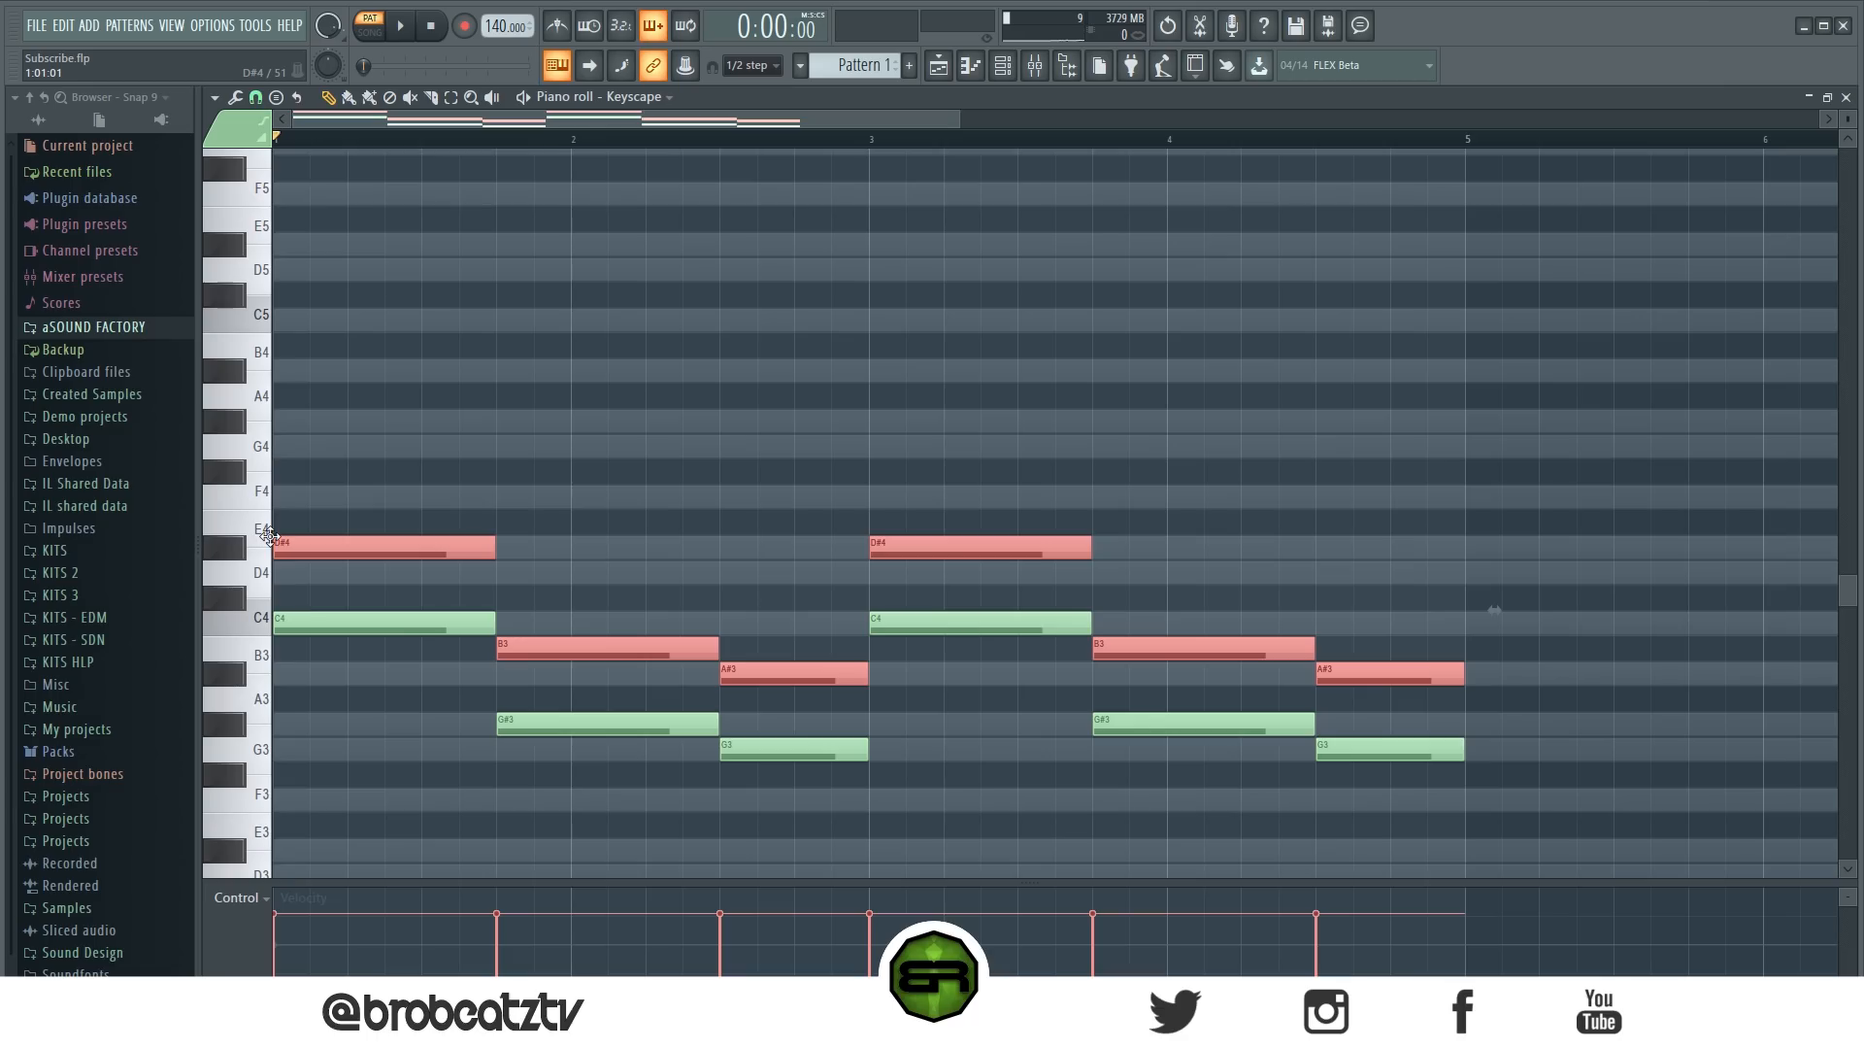
drag(269, 537, 273, 442)
click(445, 575)
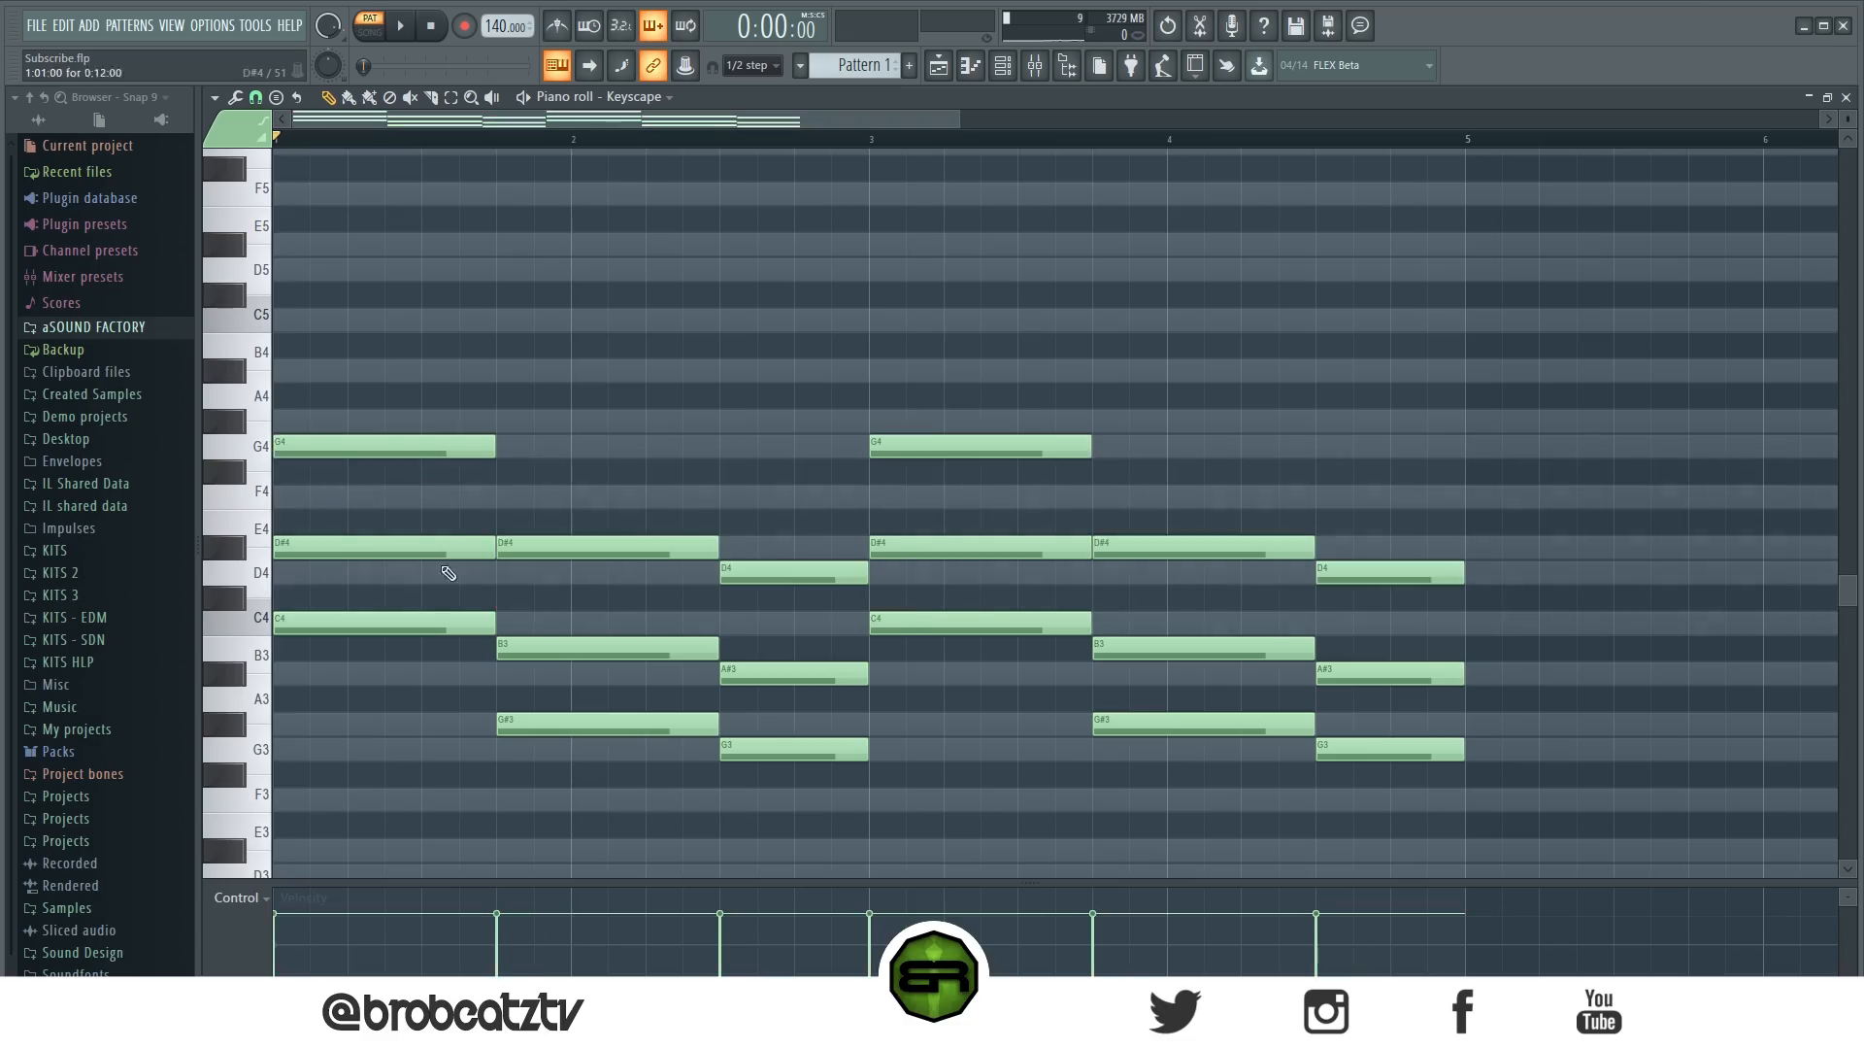
Move both B3 notes up to C4 and play back the chord progression.
click(561, 646)
ctrl+click(1196, 646)
drag(1196, 646, 1197, 619)
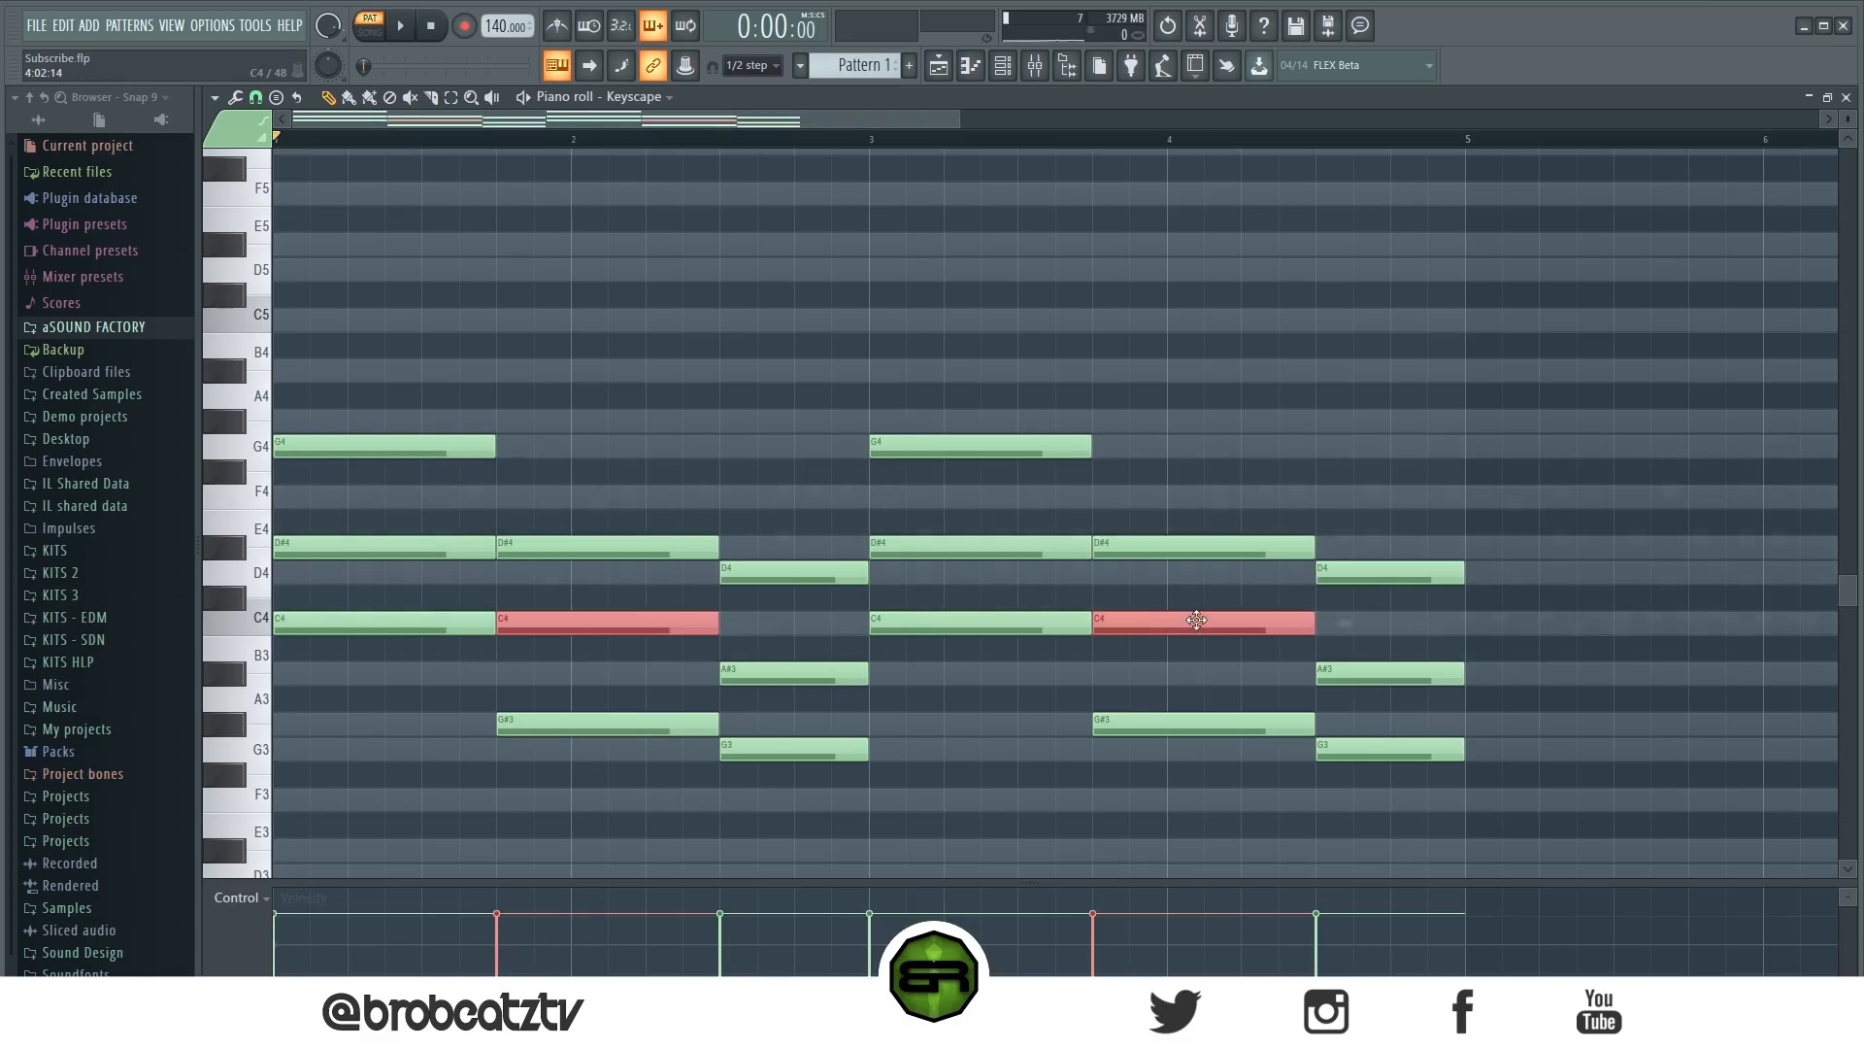
click(986, 821)
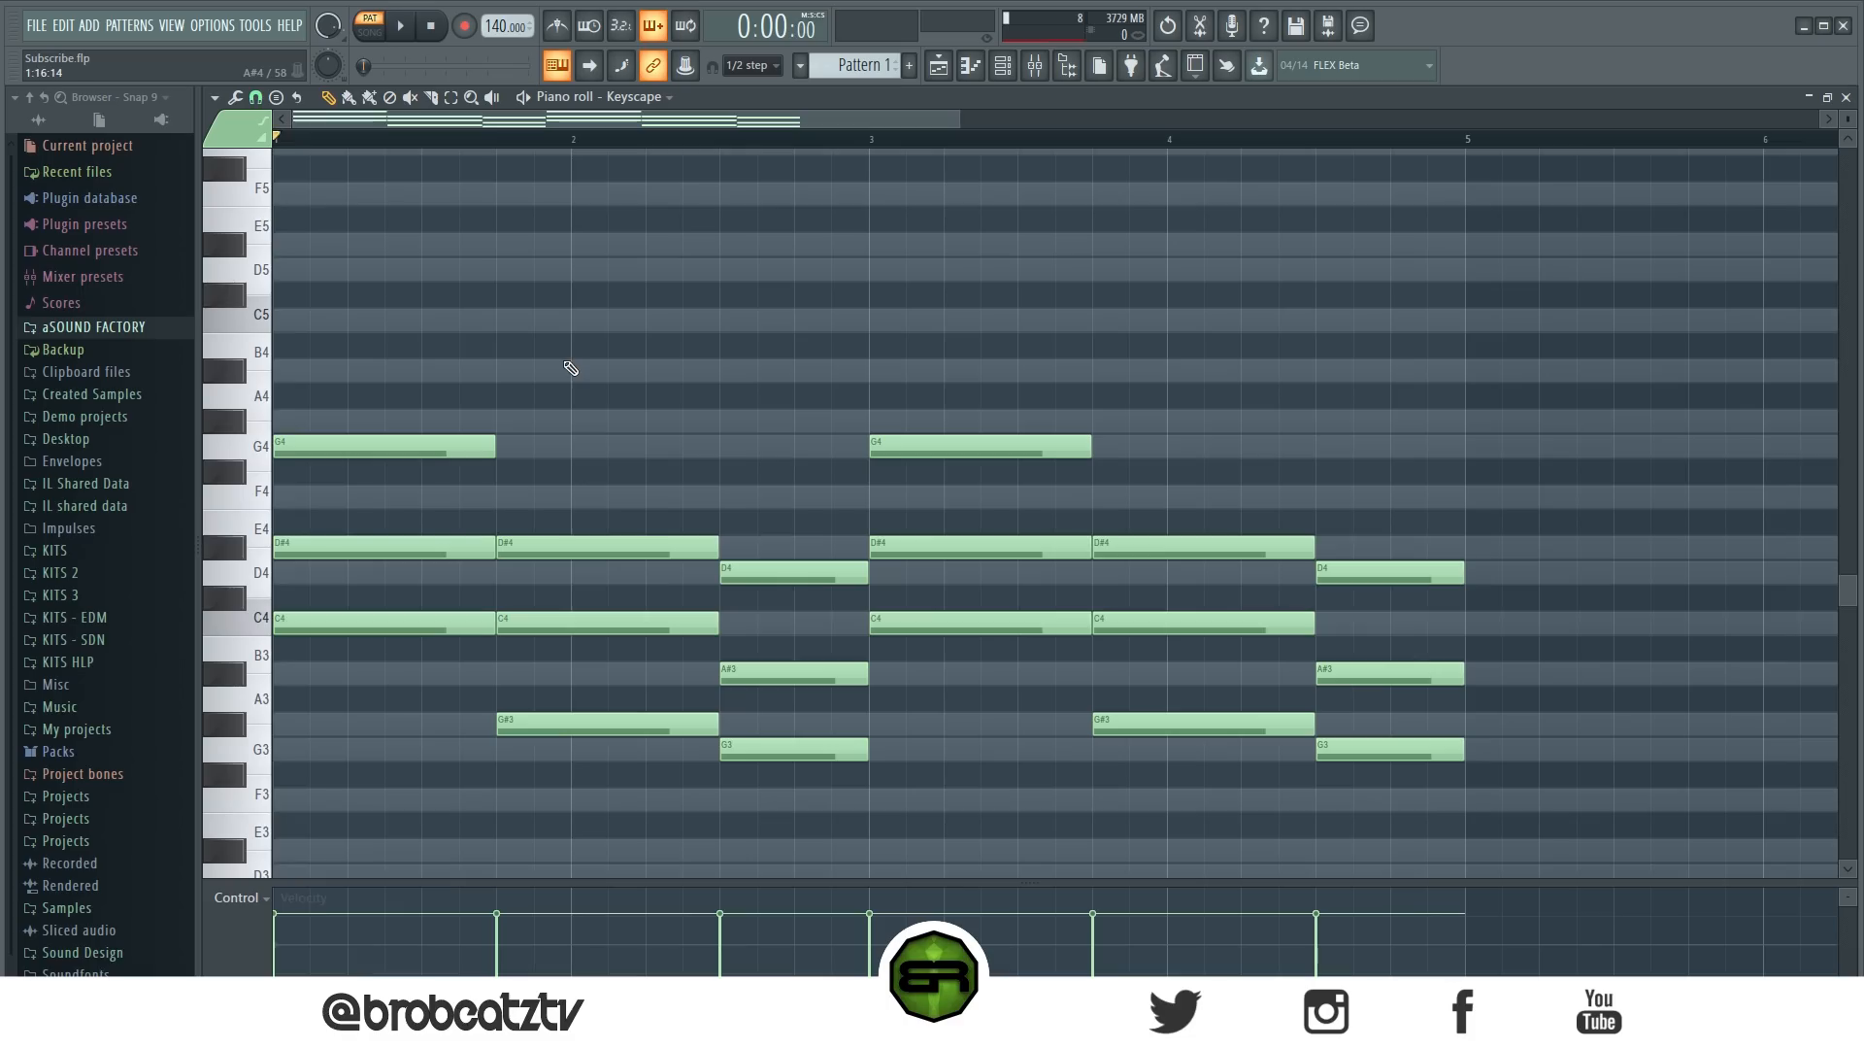
key(space)
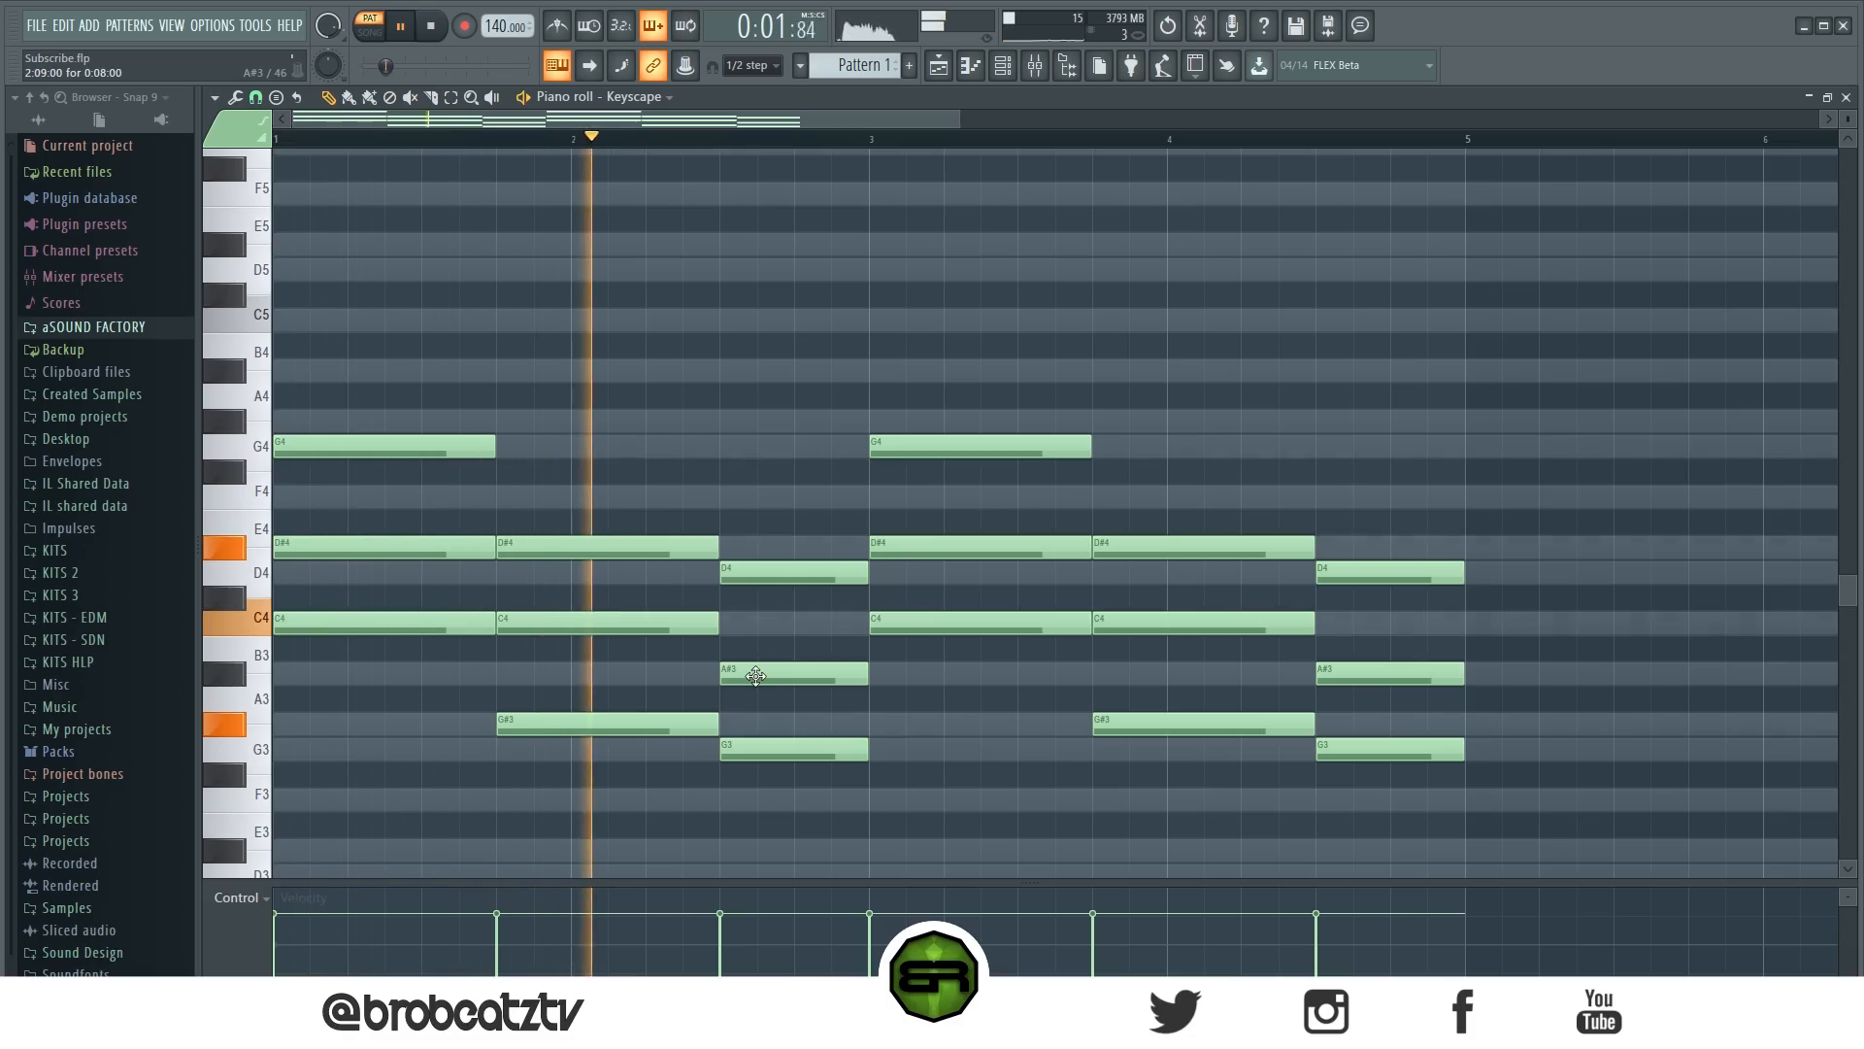
key(space)
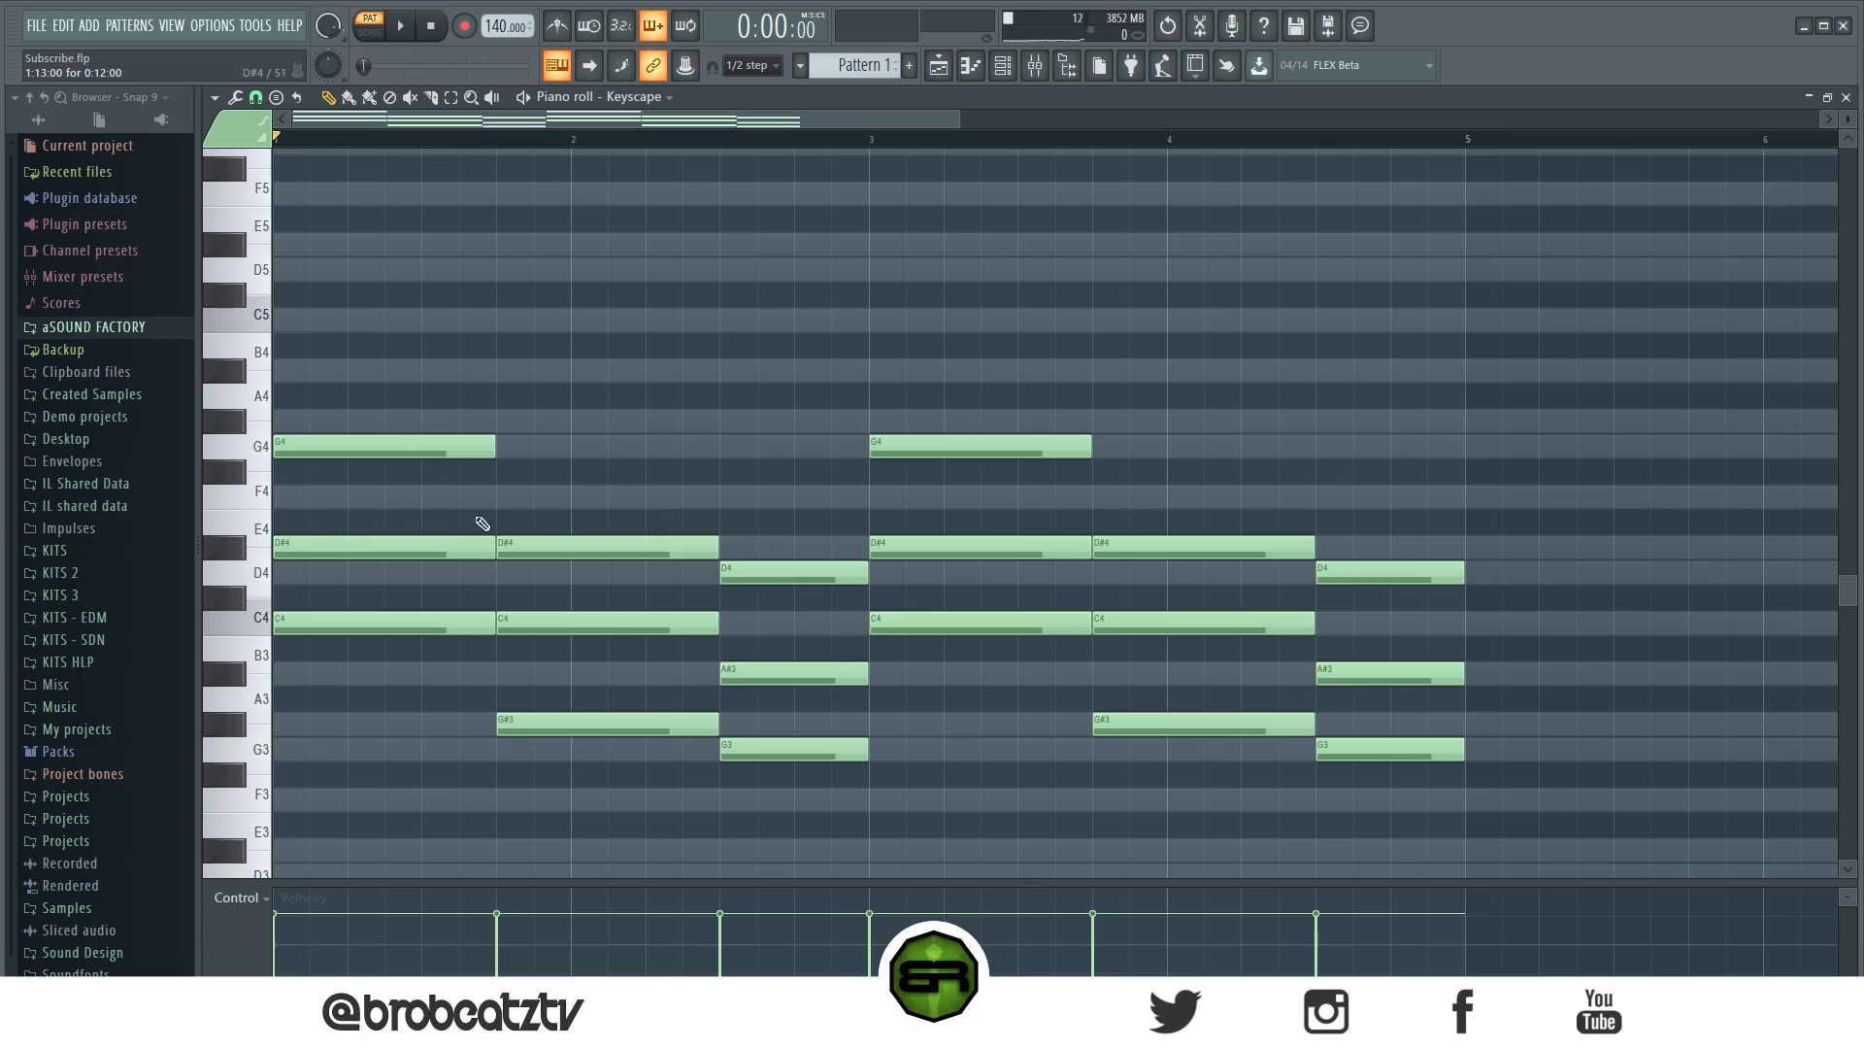
Select the lowest note of each chord and copy these root notes one octave down.
drag(355, 377, 1474, 825)
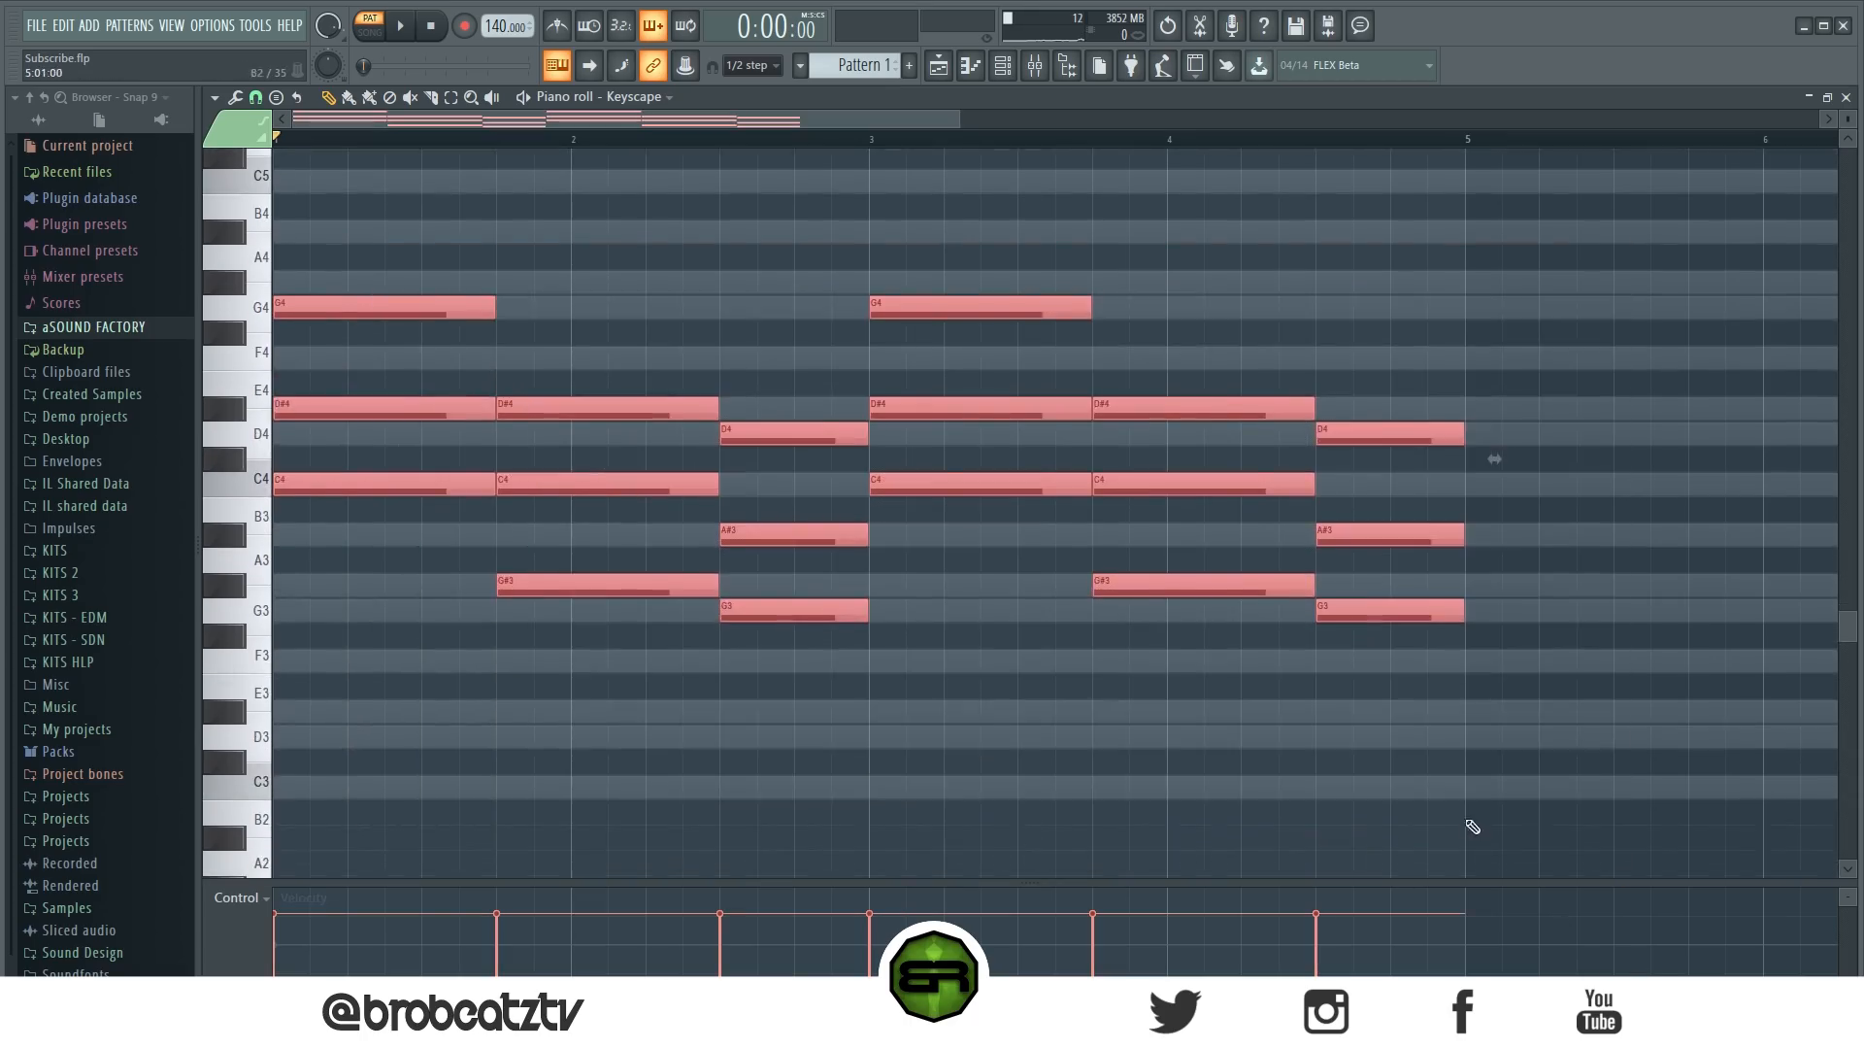
click(1435, 761)
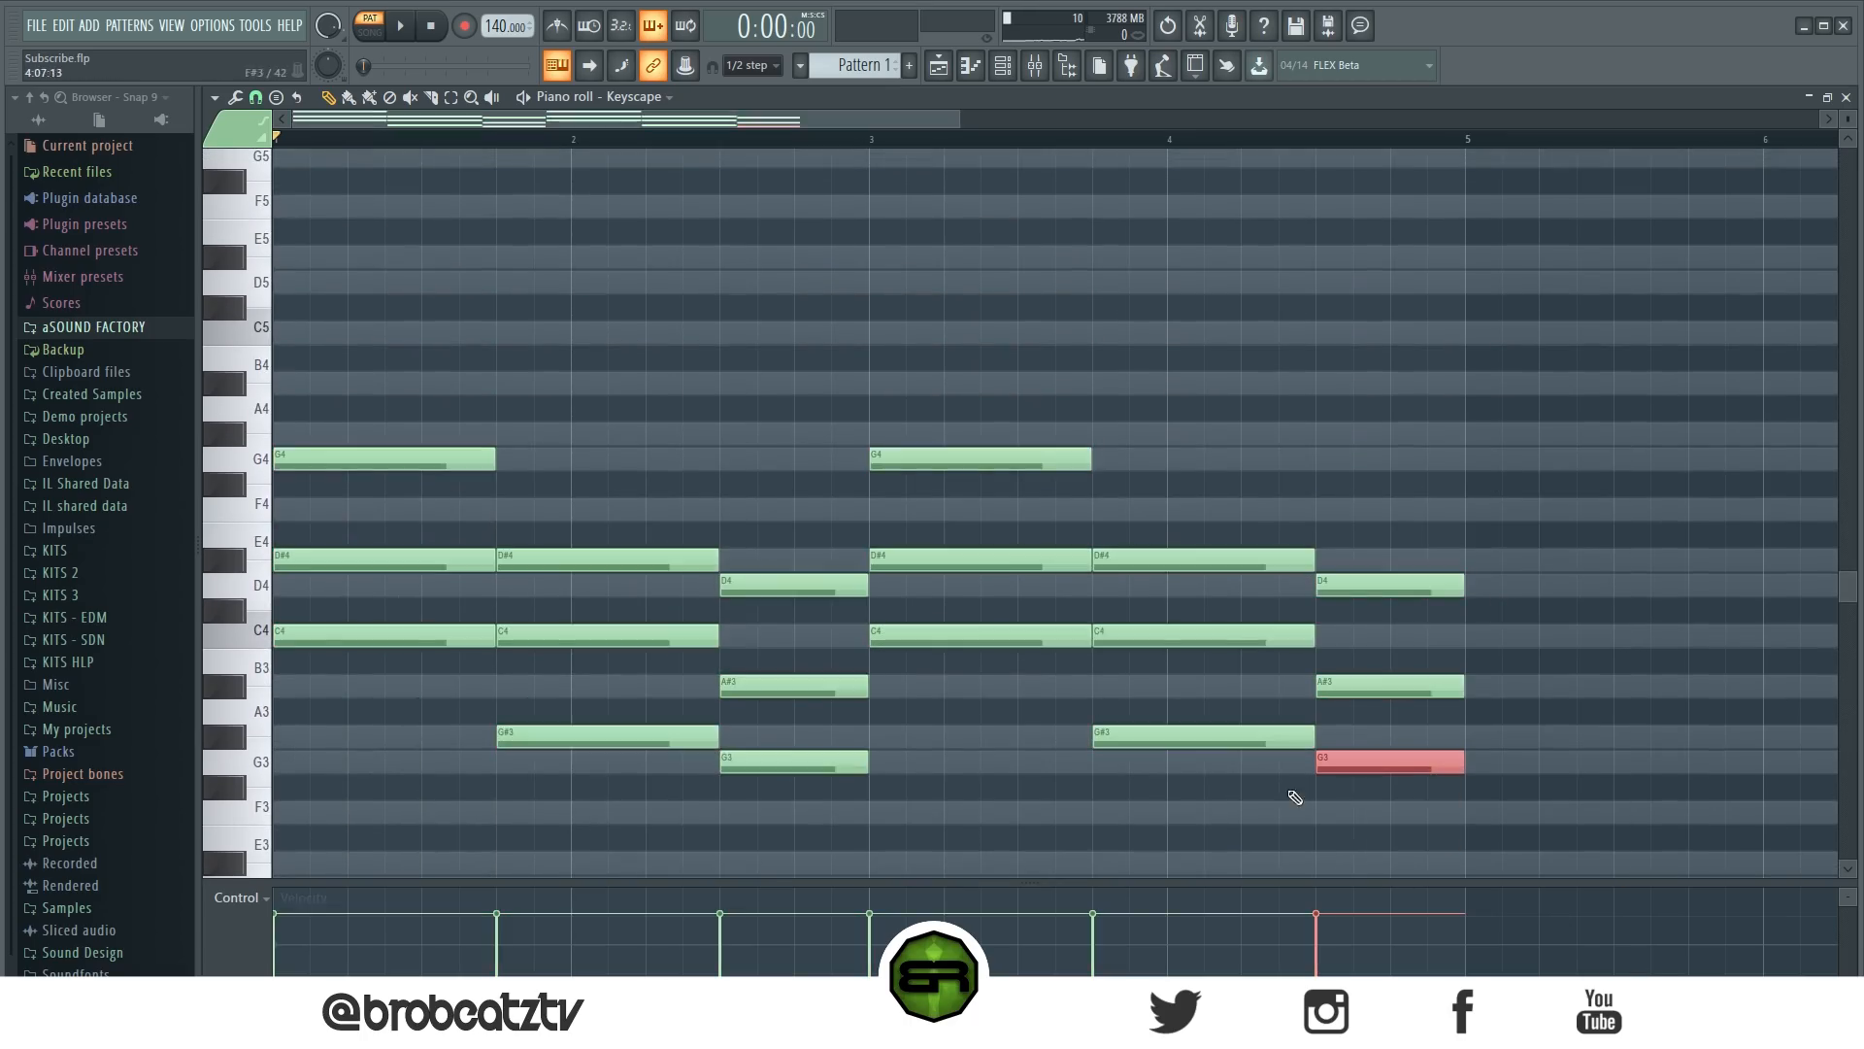
ctrl+shift+click(1204, 735)
ctrl+shift+click(1005, 636)
ctrl+shift+click(758, 761)
ctrl+shift+click(607, 735)
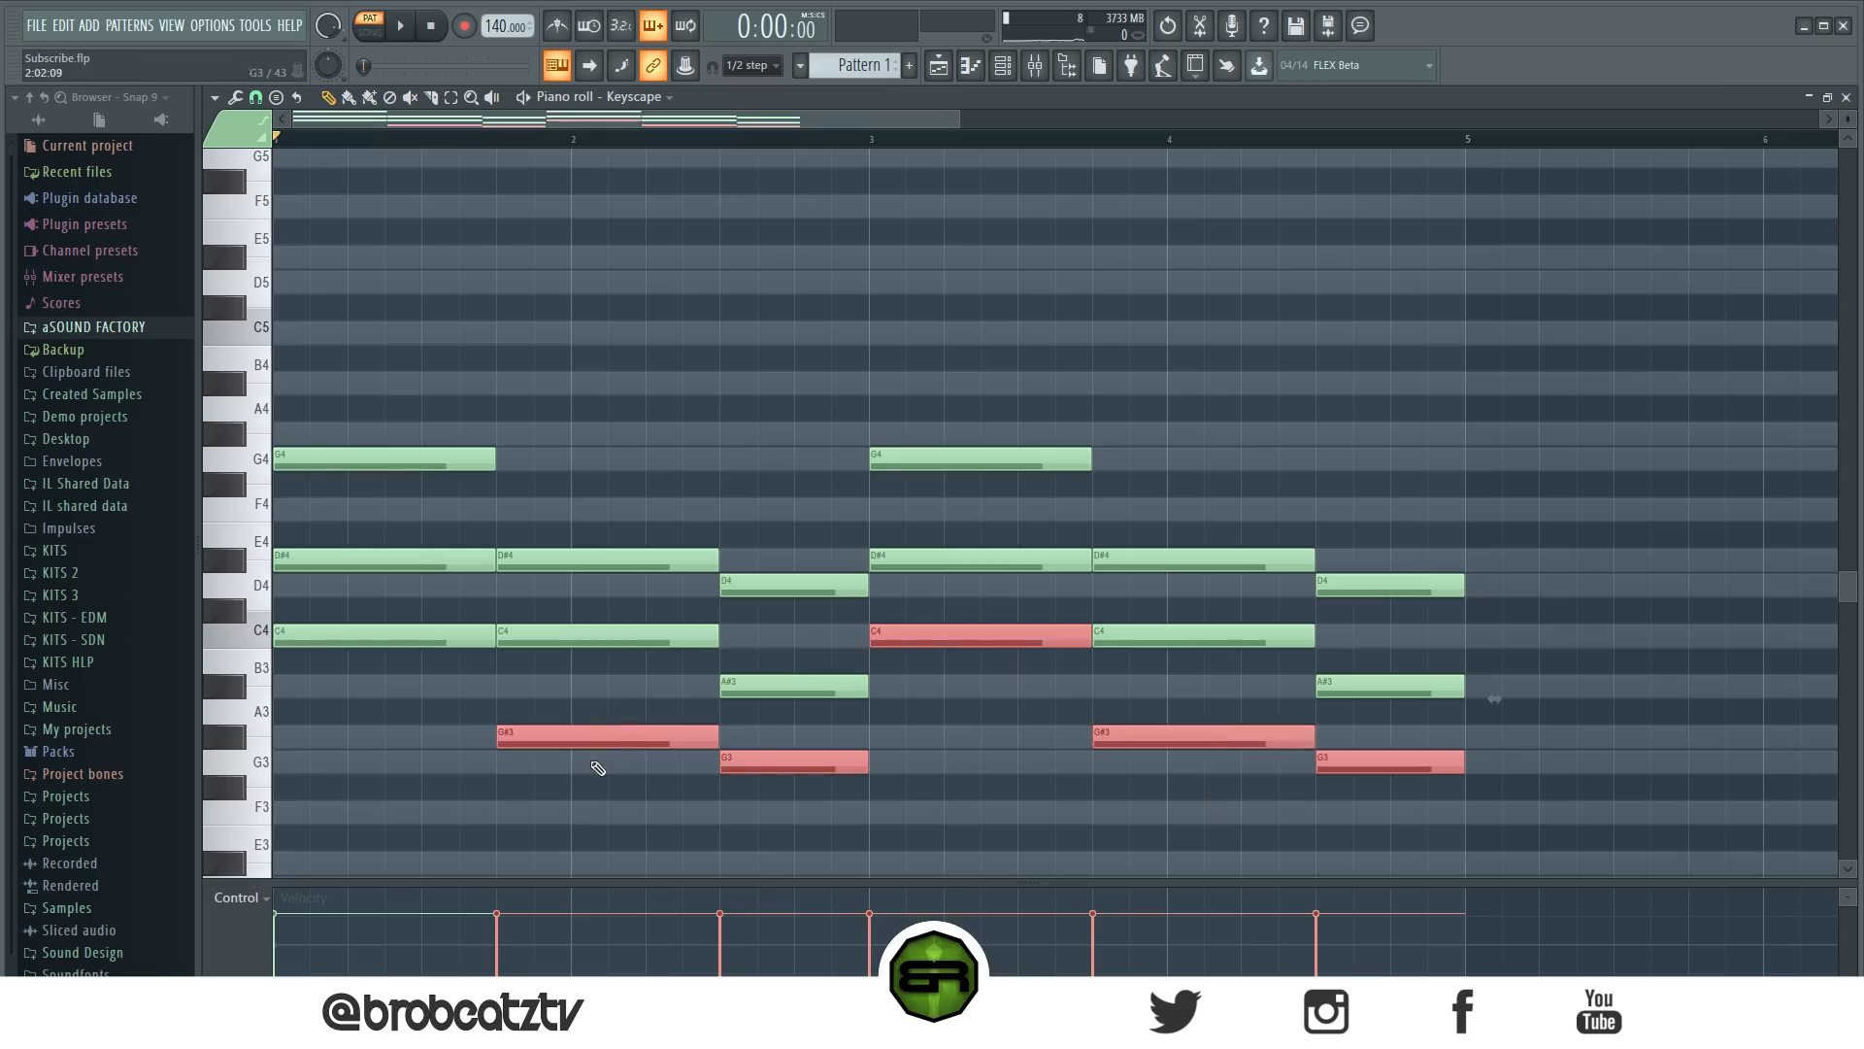
ctrl+shift+click(424, 636)
drag(423, 640, 316, 632)
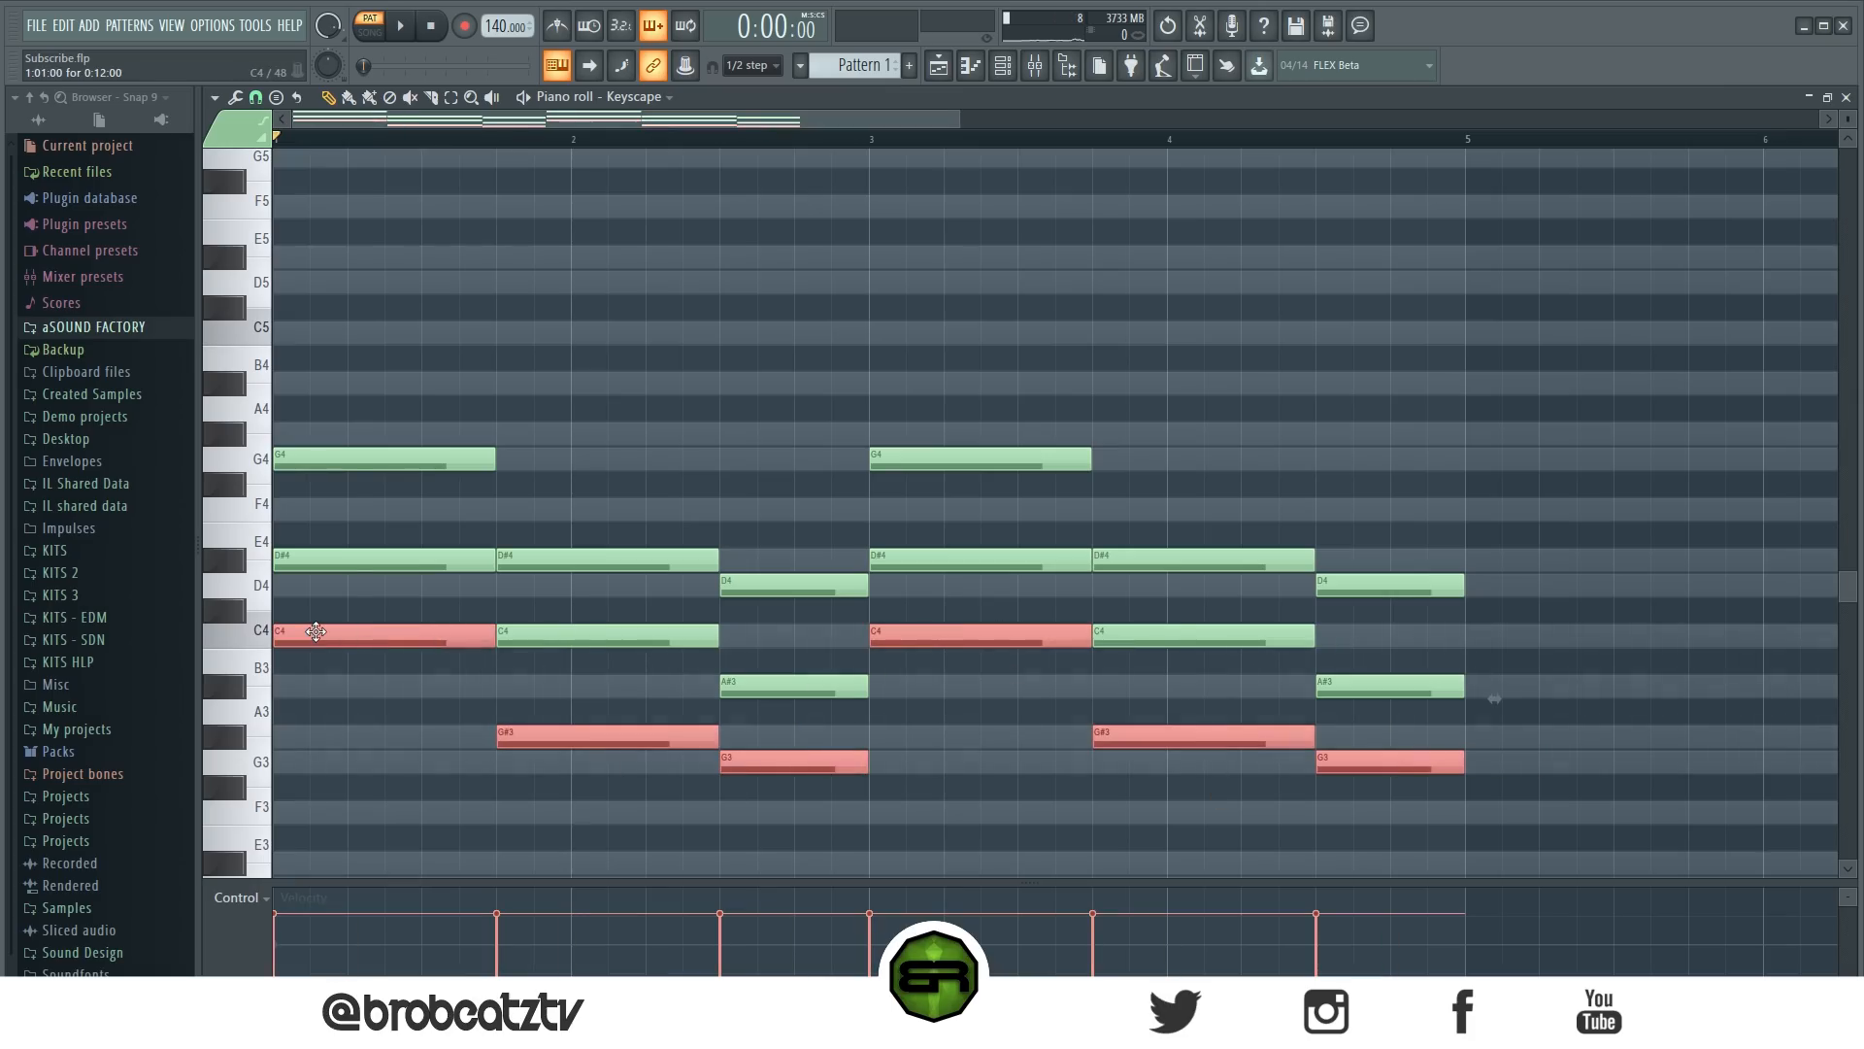
key(ctrl+d)
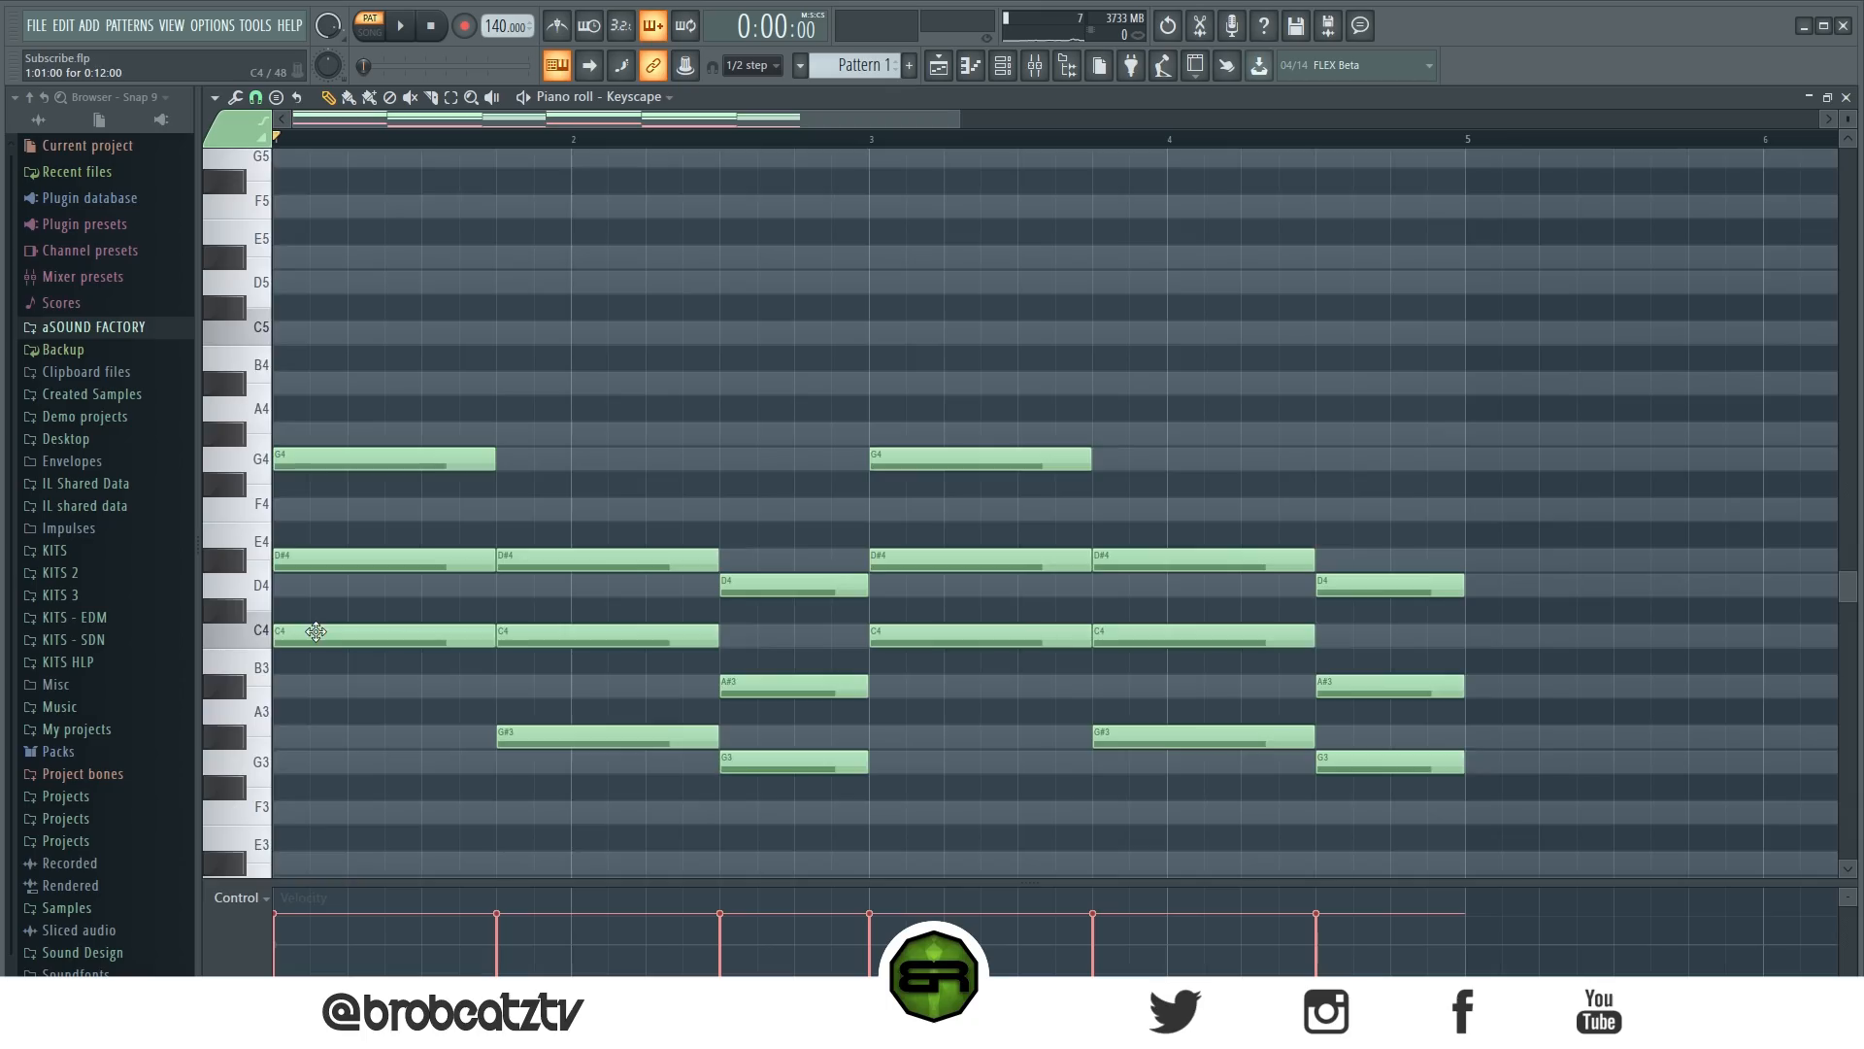
key(ctrl+z)
key(ctrl+z)
Transpose all notes up one octave, deselect them and play back the progression.
key(ctrl+a)
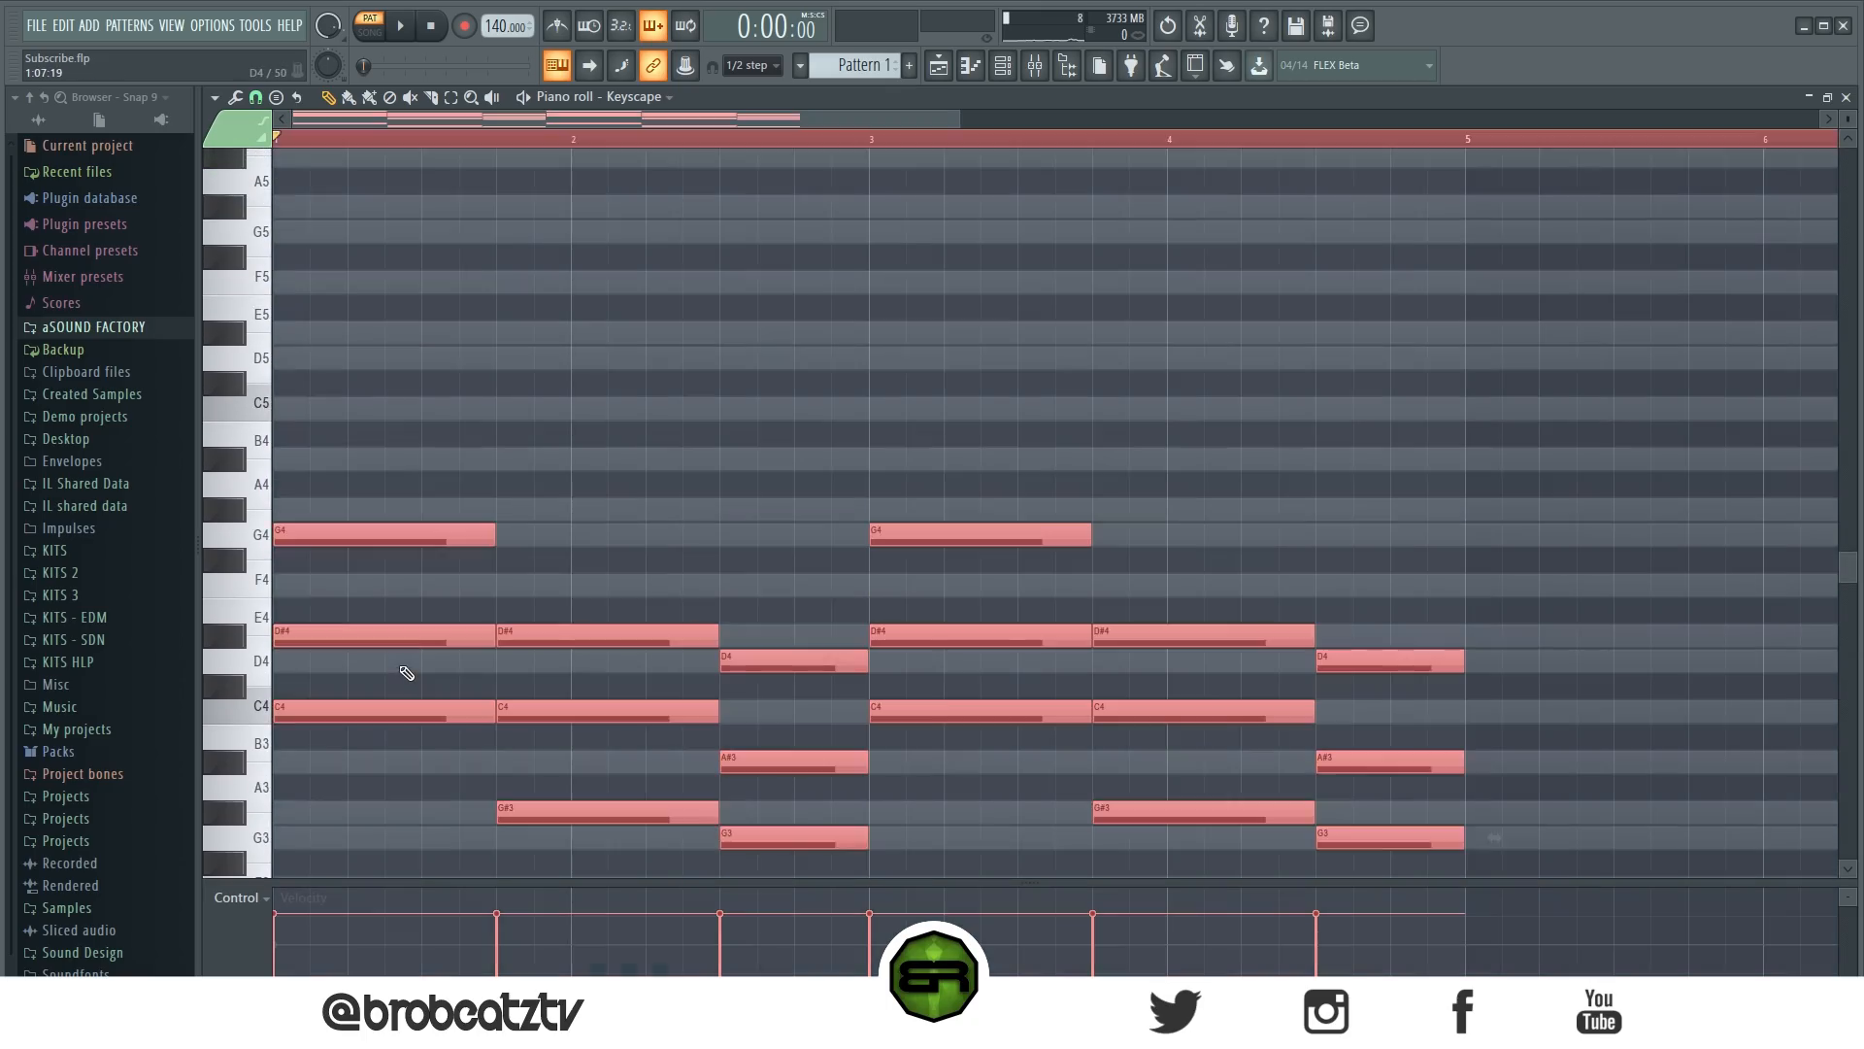
scroll(423, 655, down, 3)
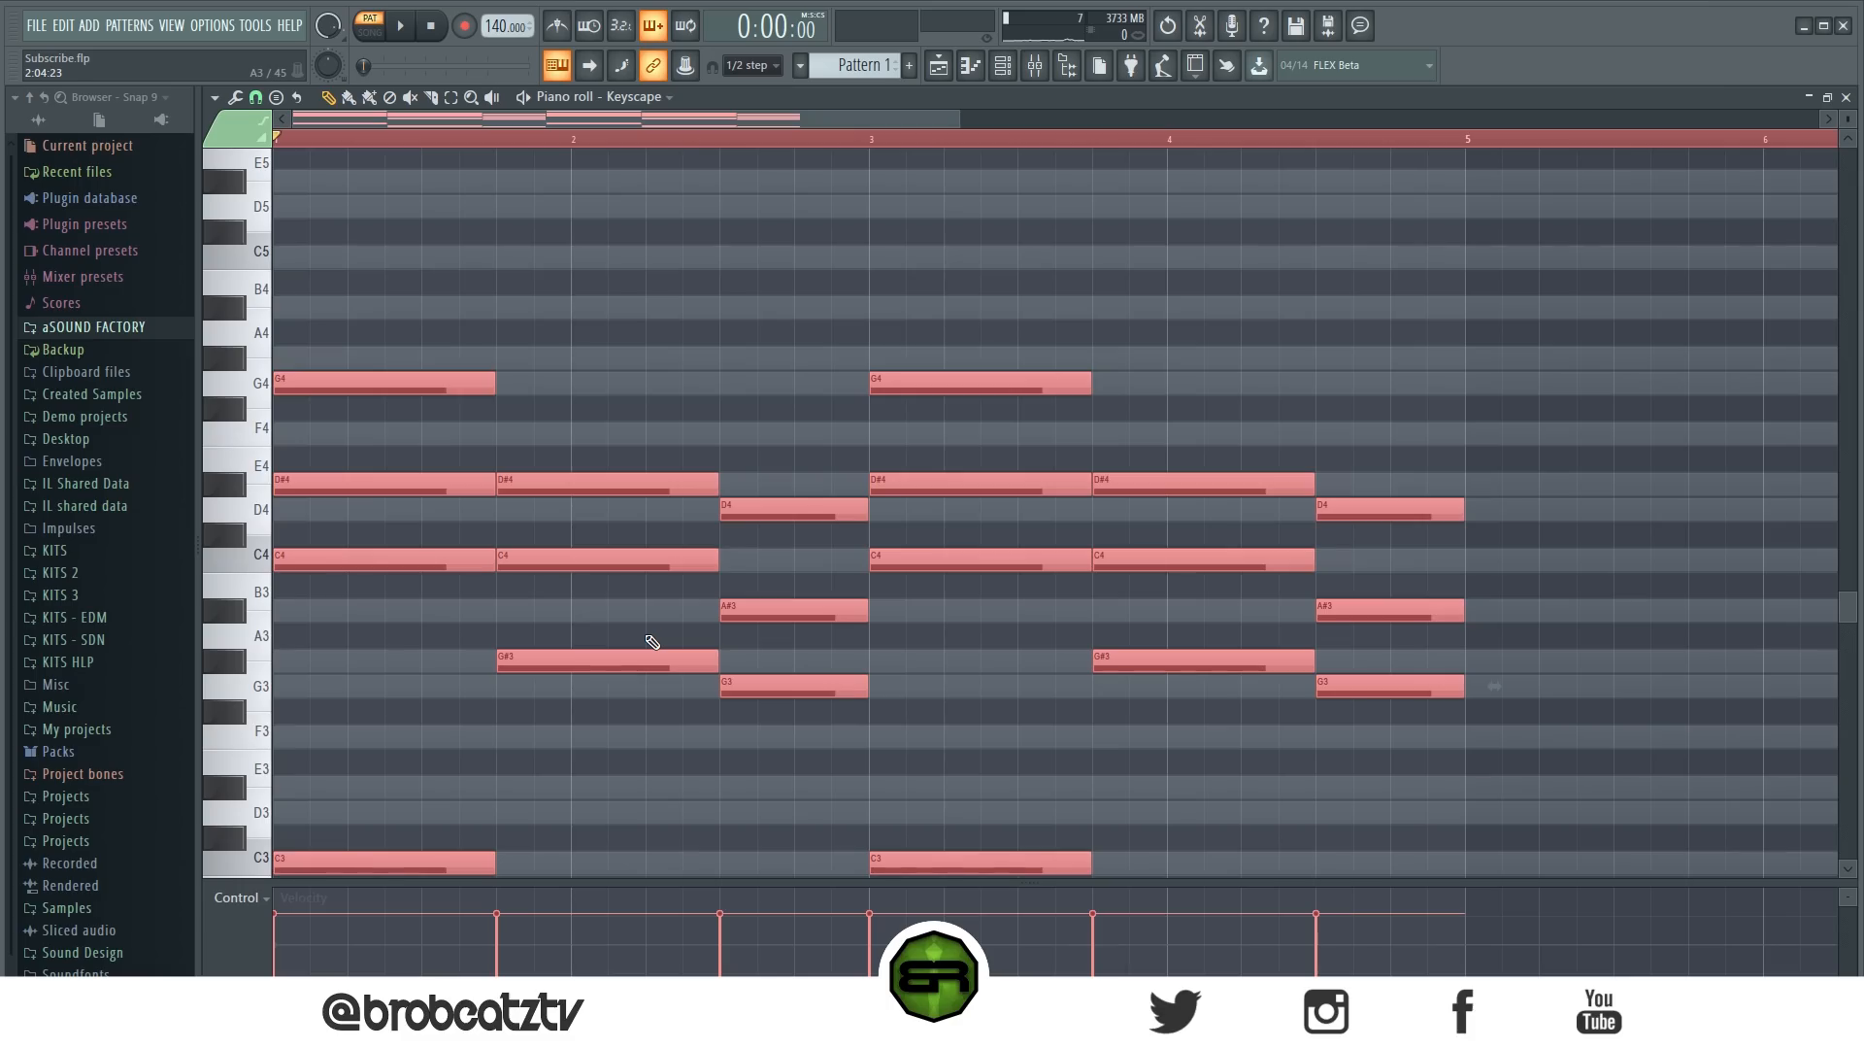
key(ctrl+Up)
scroll(718, 670, up, 3)
key(ctrl+d)
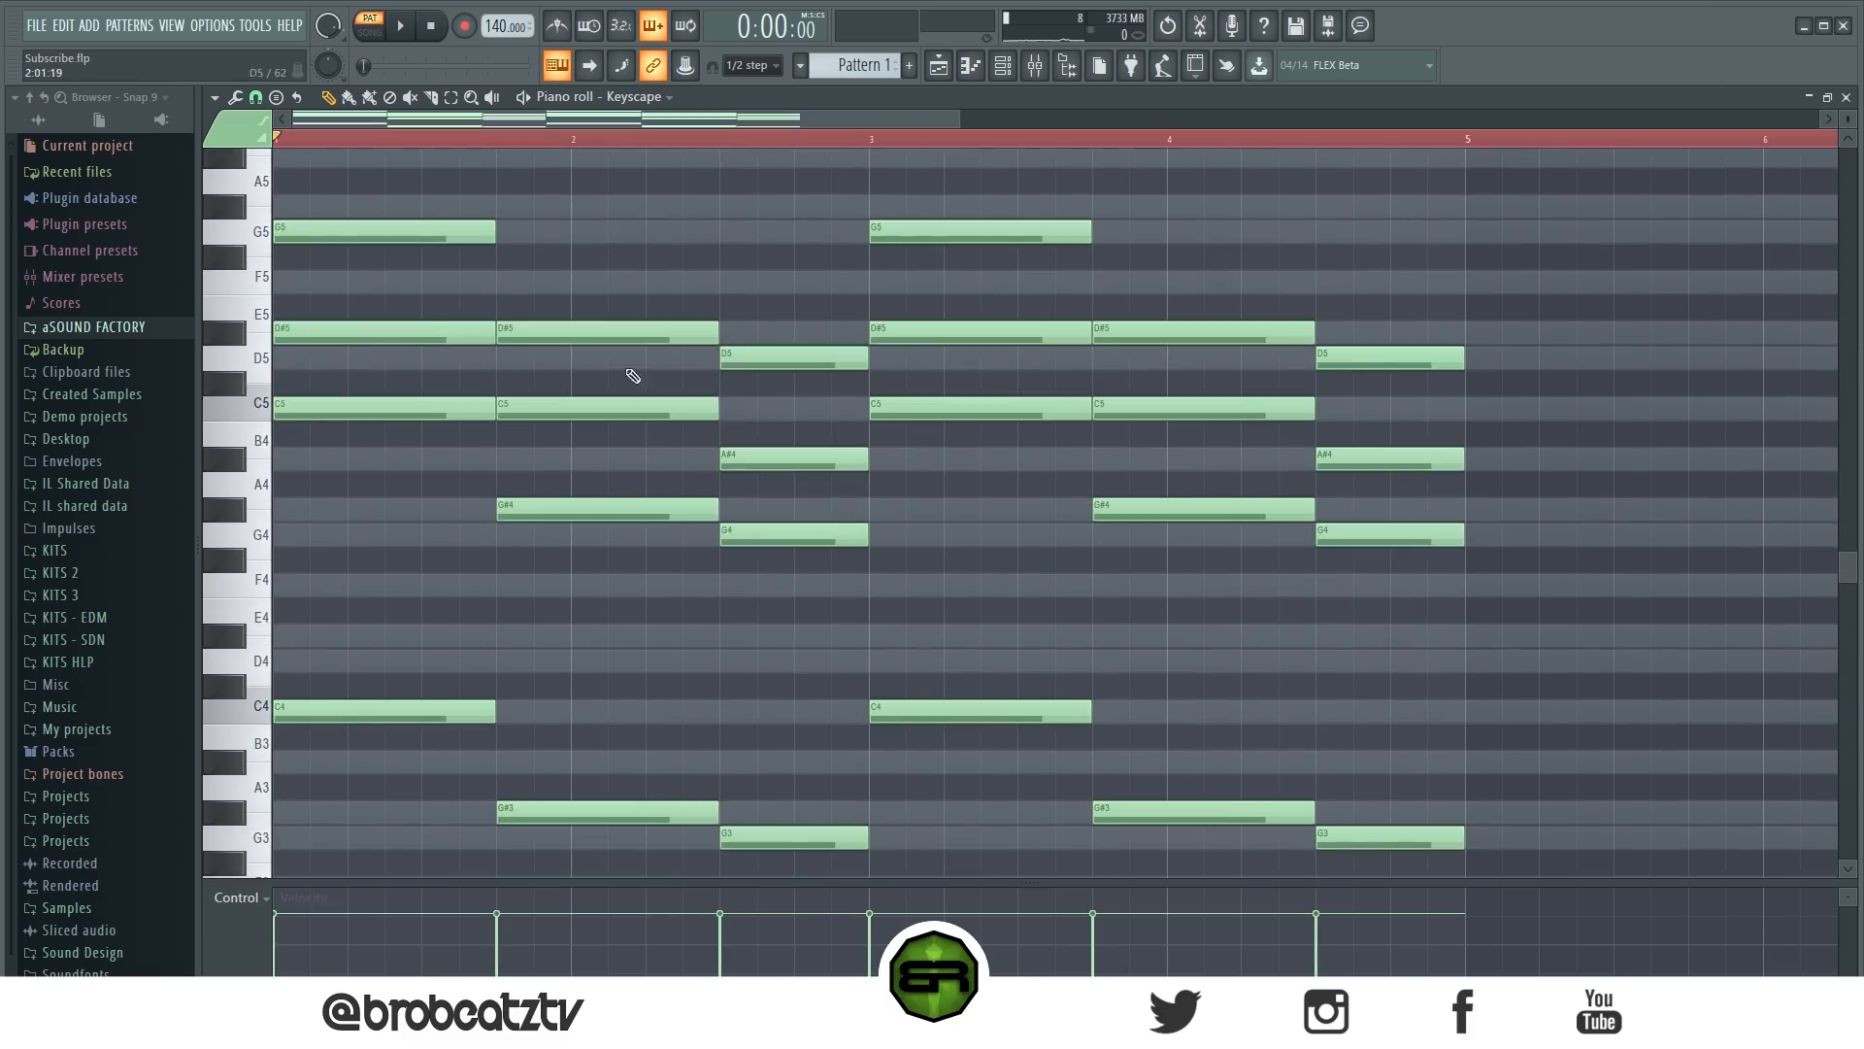
key(space)
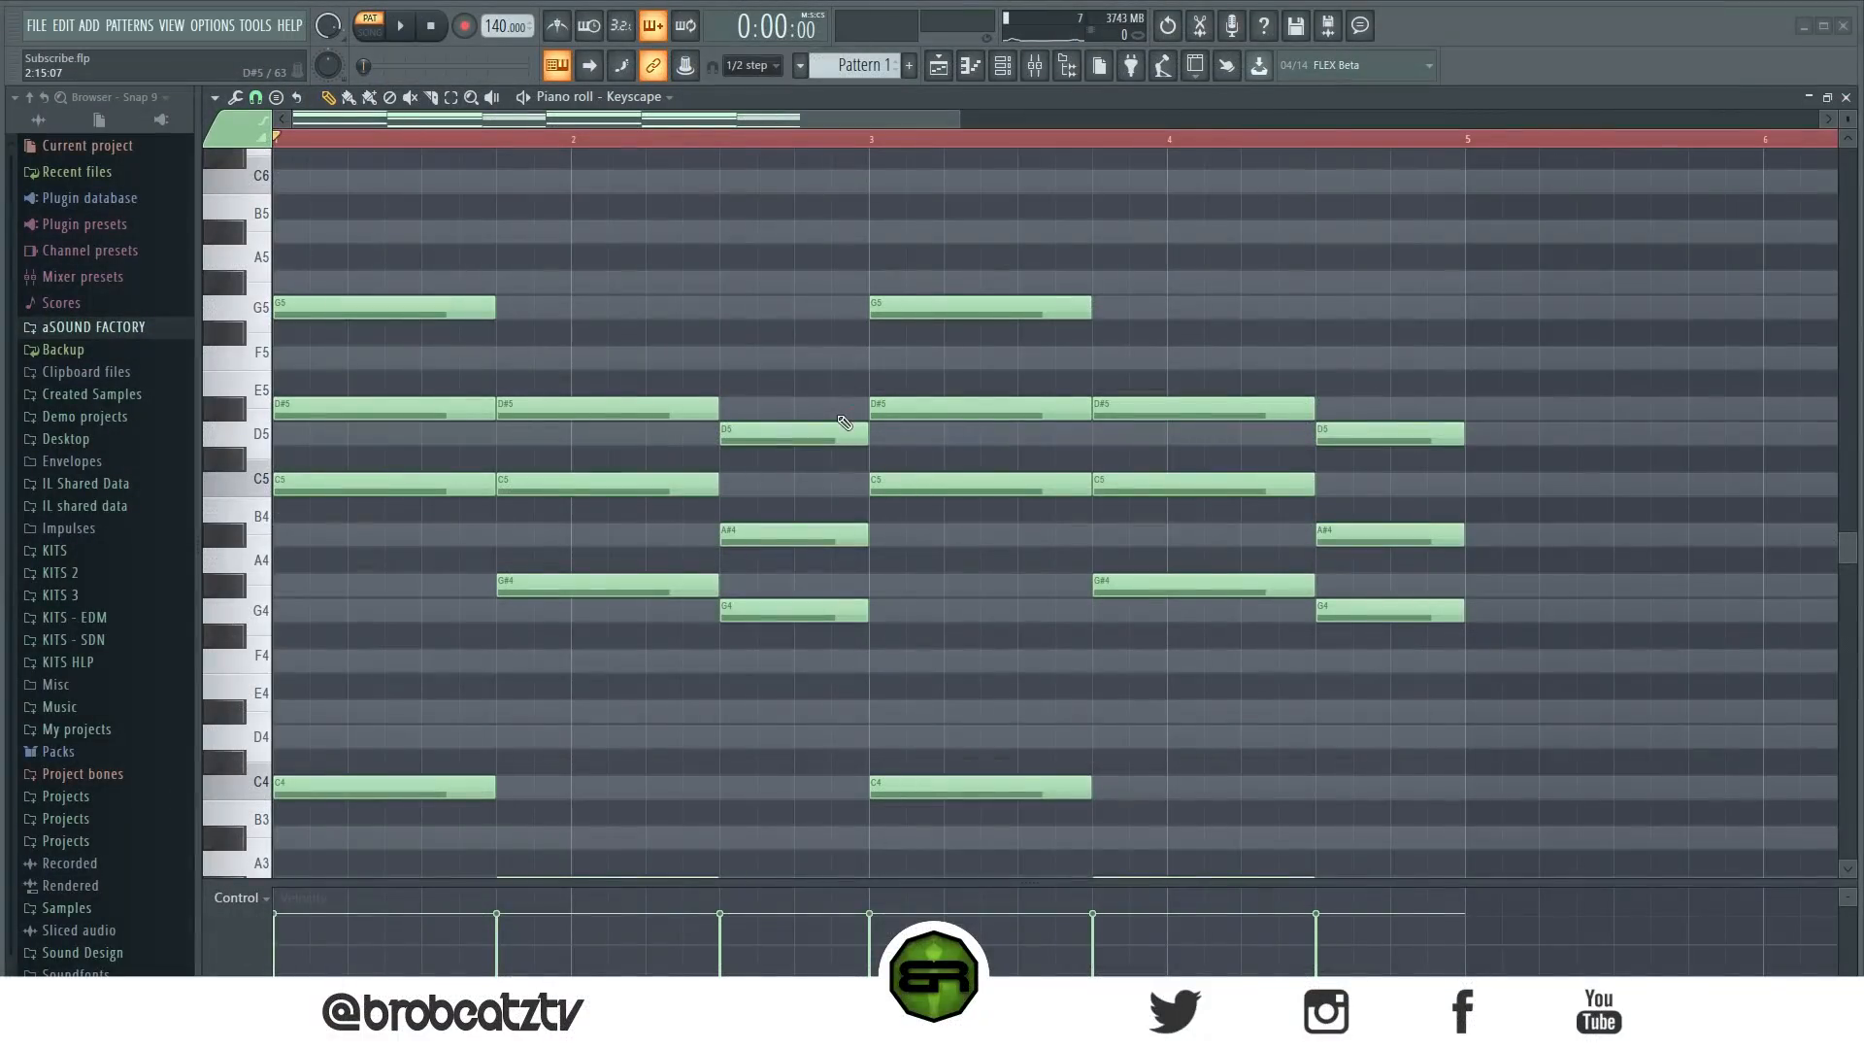
scroll(546, 370, up, 1)
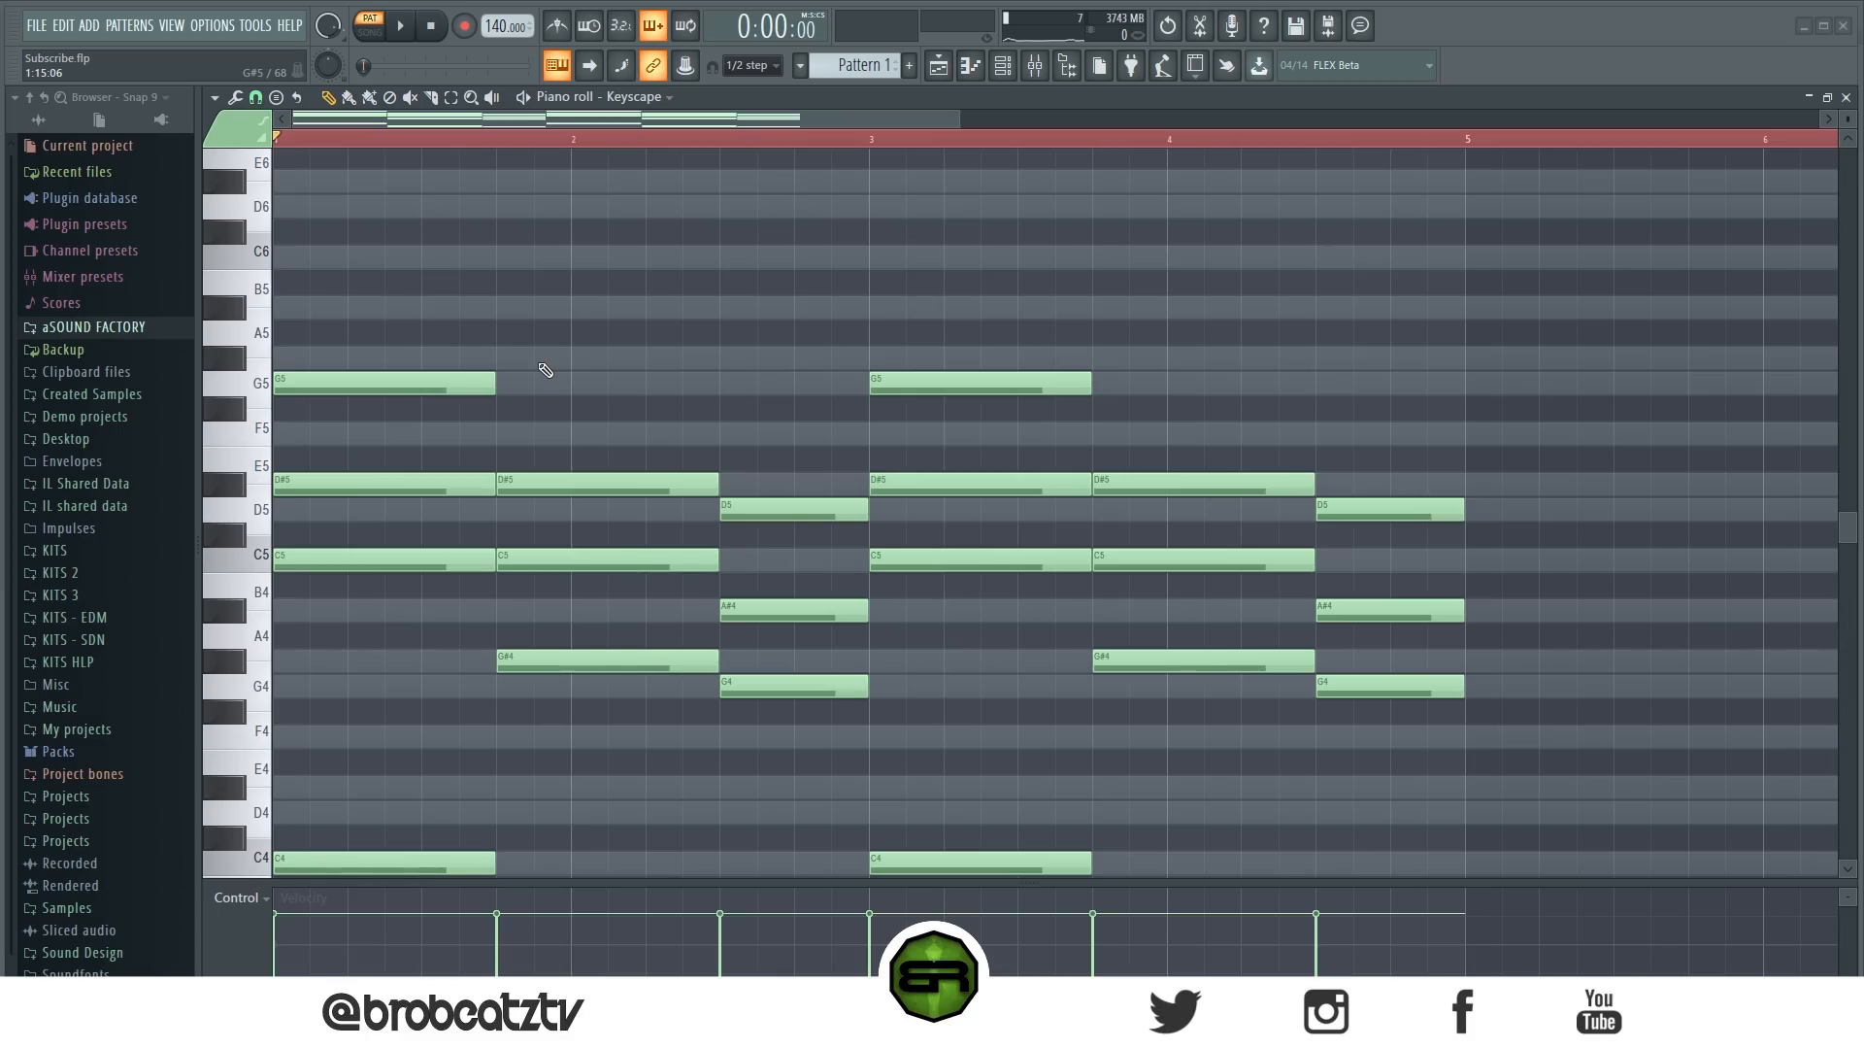
scroll(1122, 510, down, 2)
drag(412, 651, 884, 841)
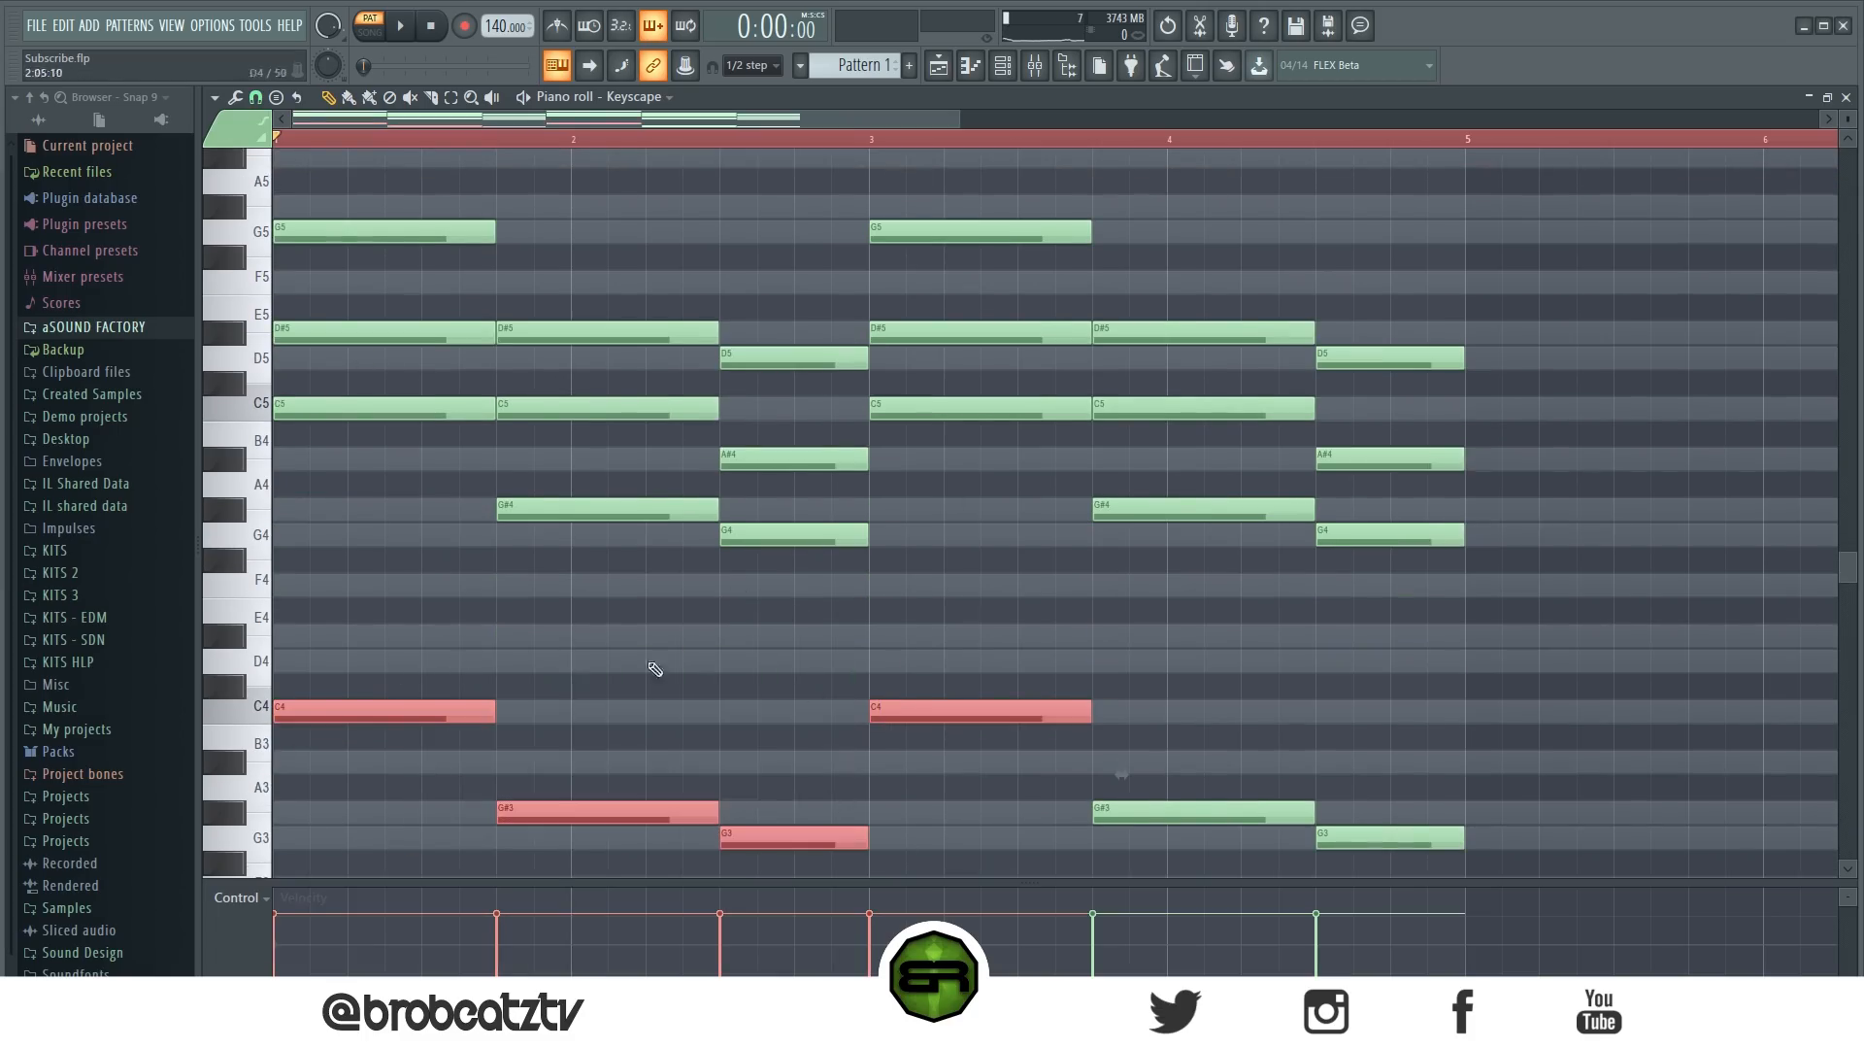
scroll(679, 583, up, 3)
click(655, 494)
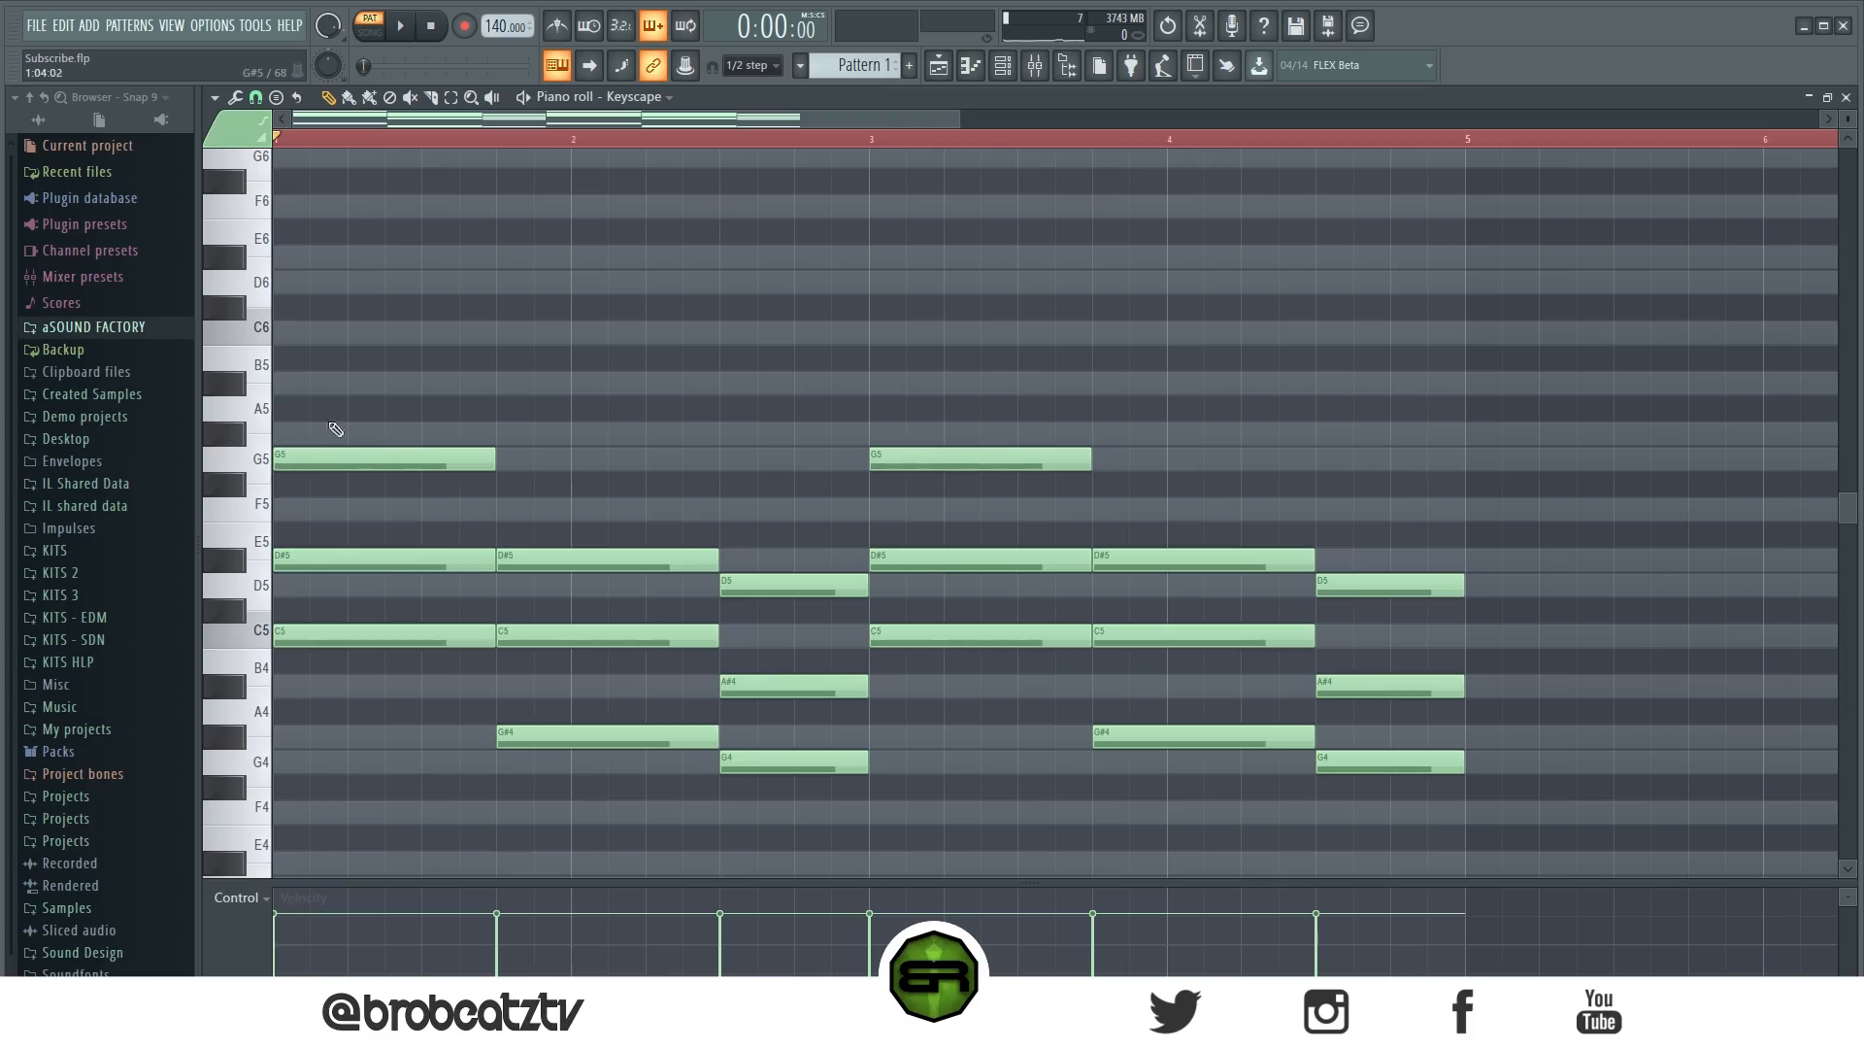
Add a higher note above each of the first three chords, A#5, G5 and F5, matching each chord's length.
click(342, 389)
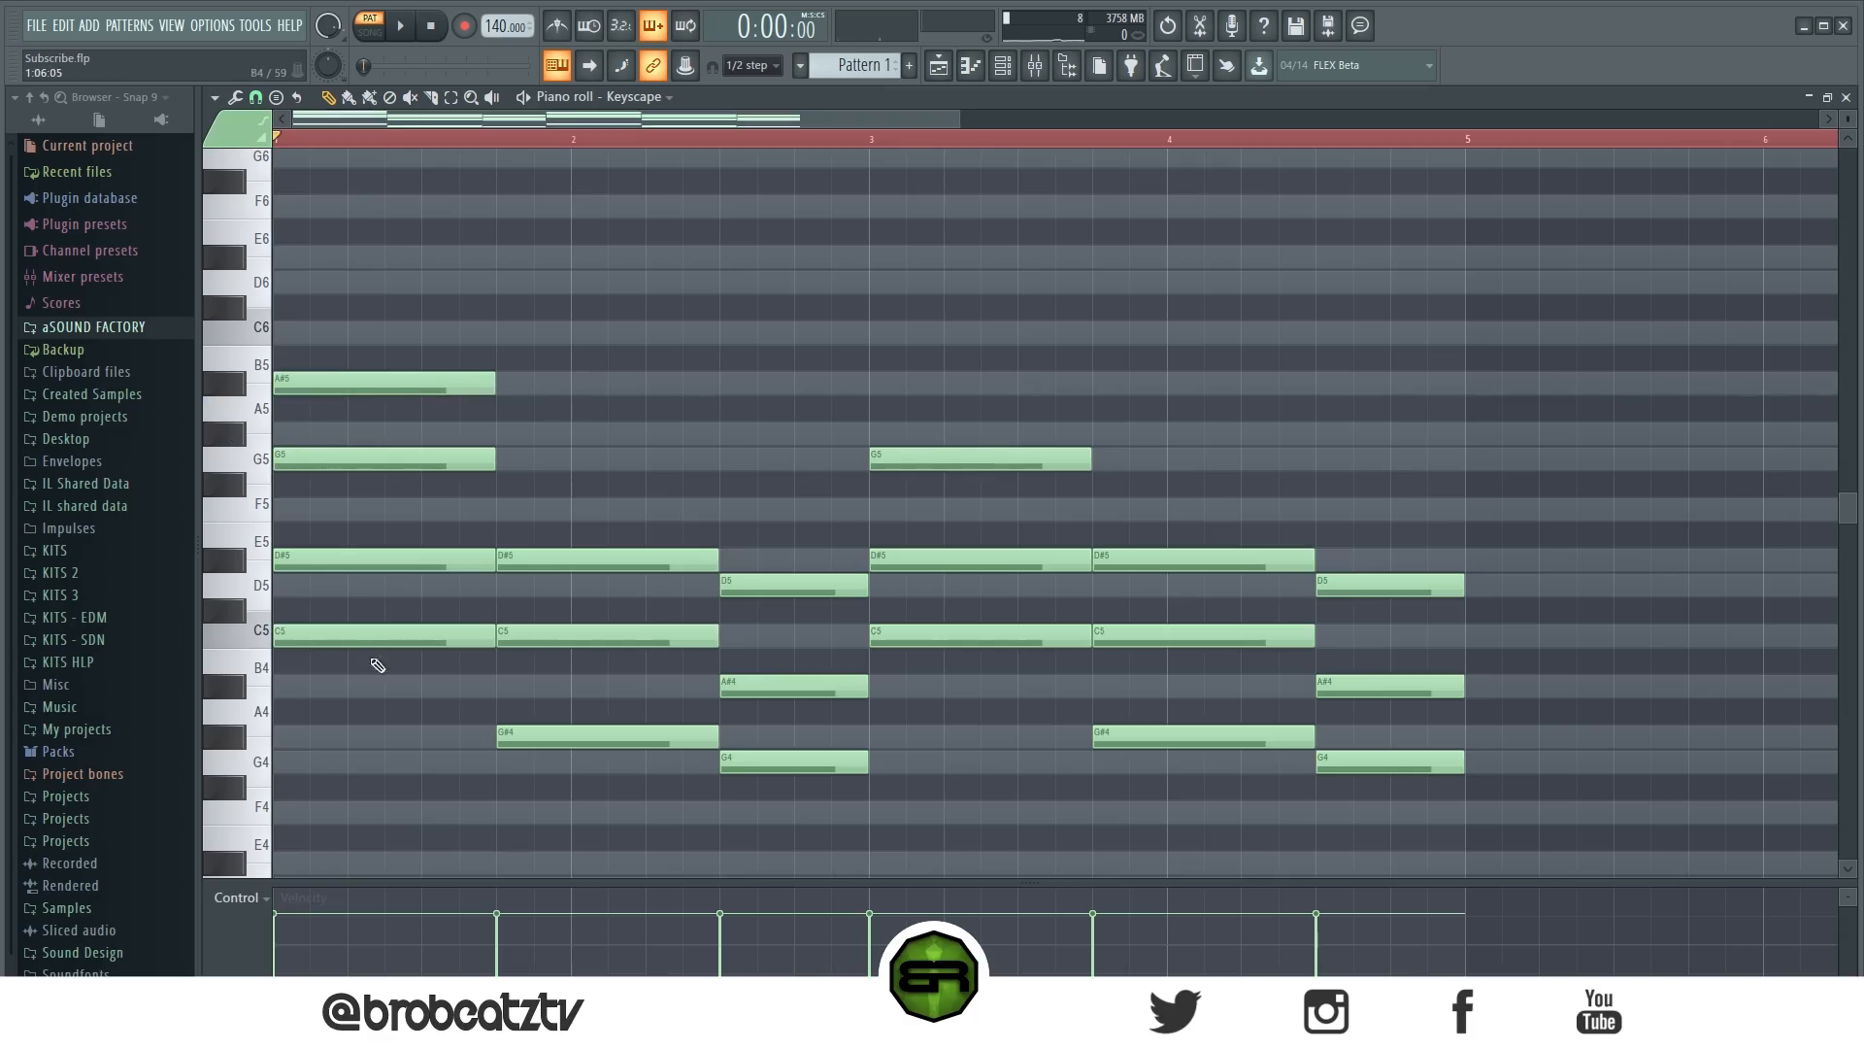
click(365, 387)
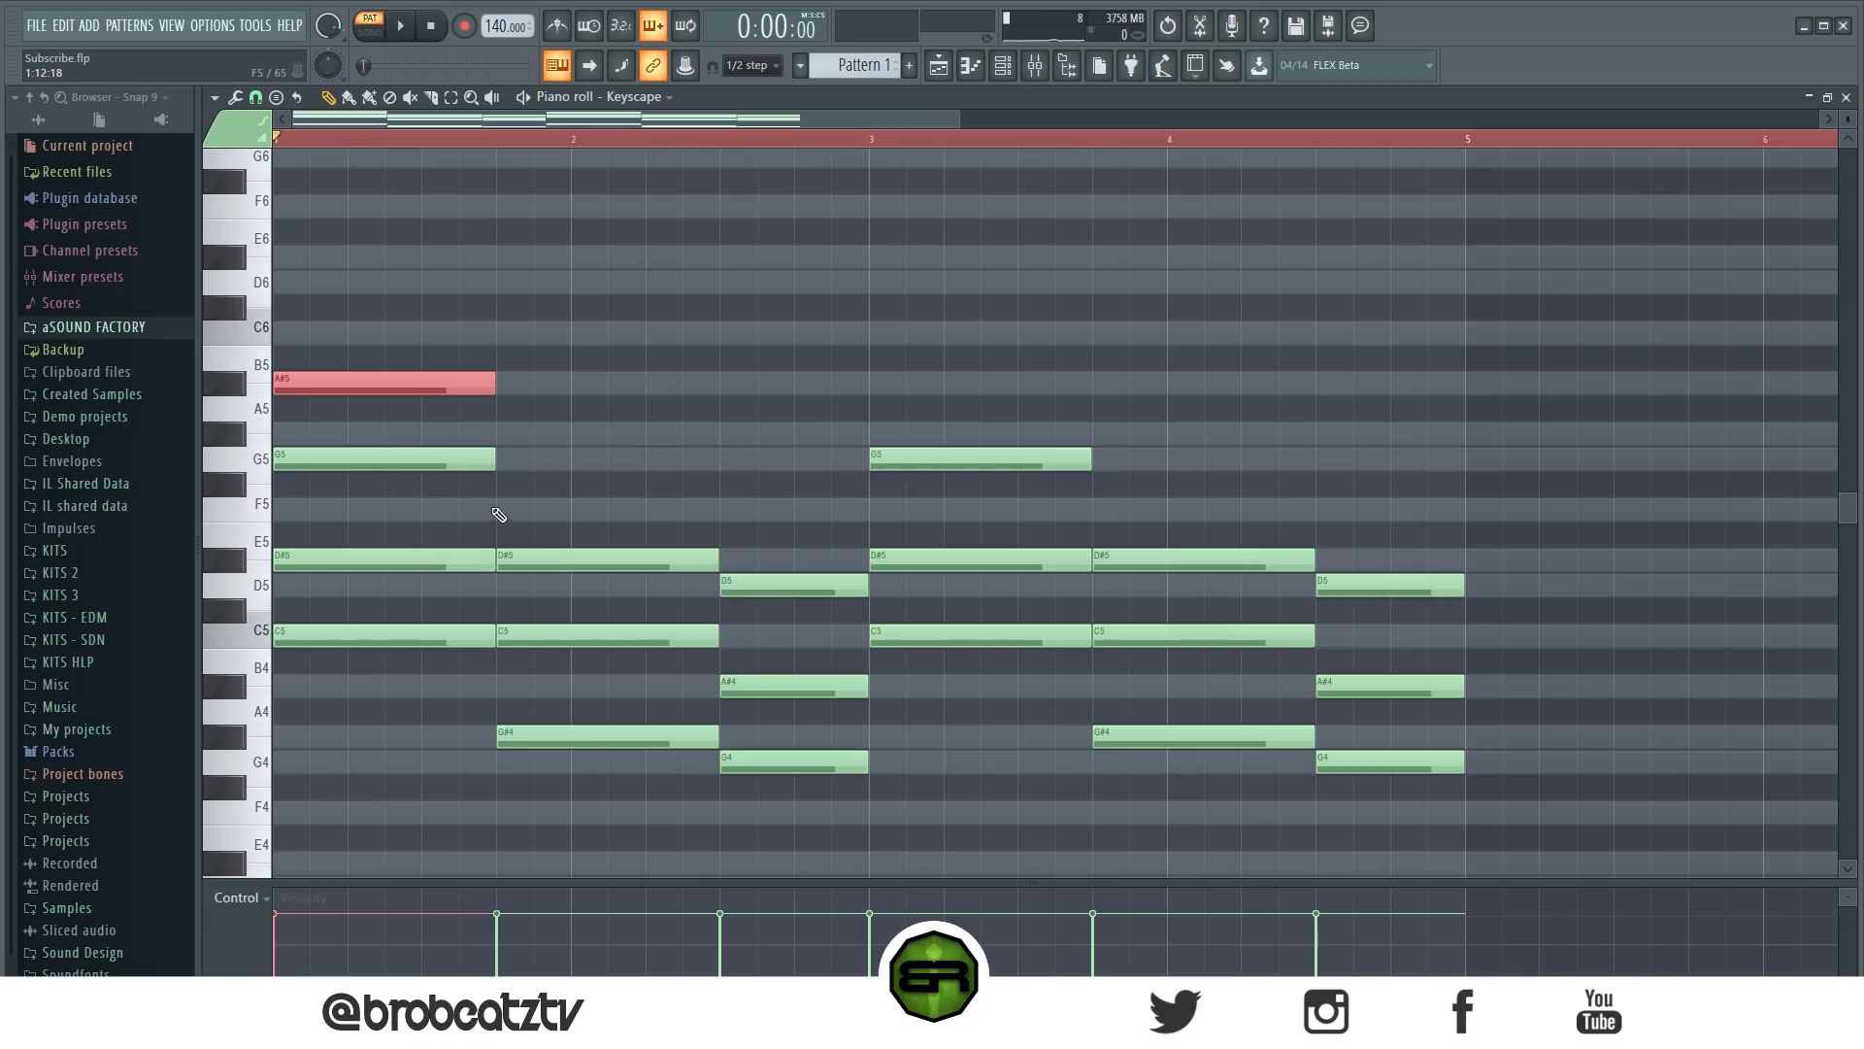
click(515, 456)
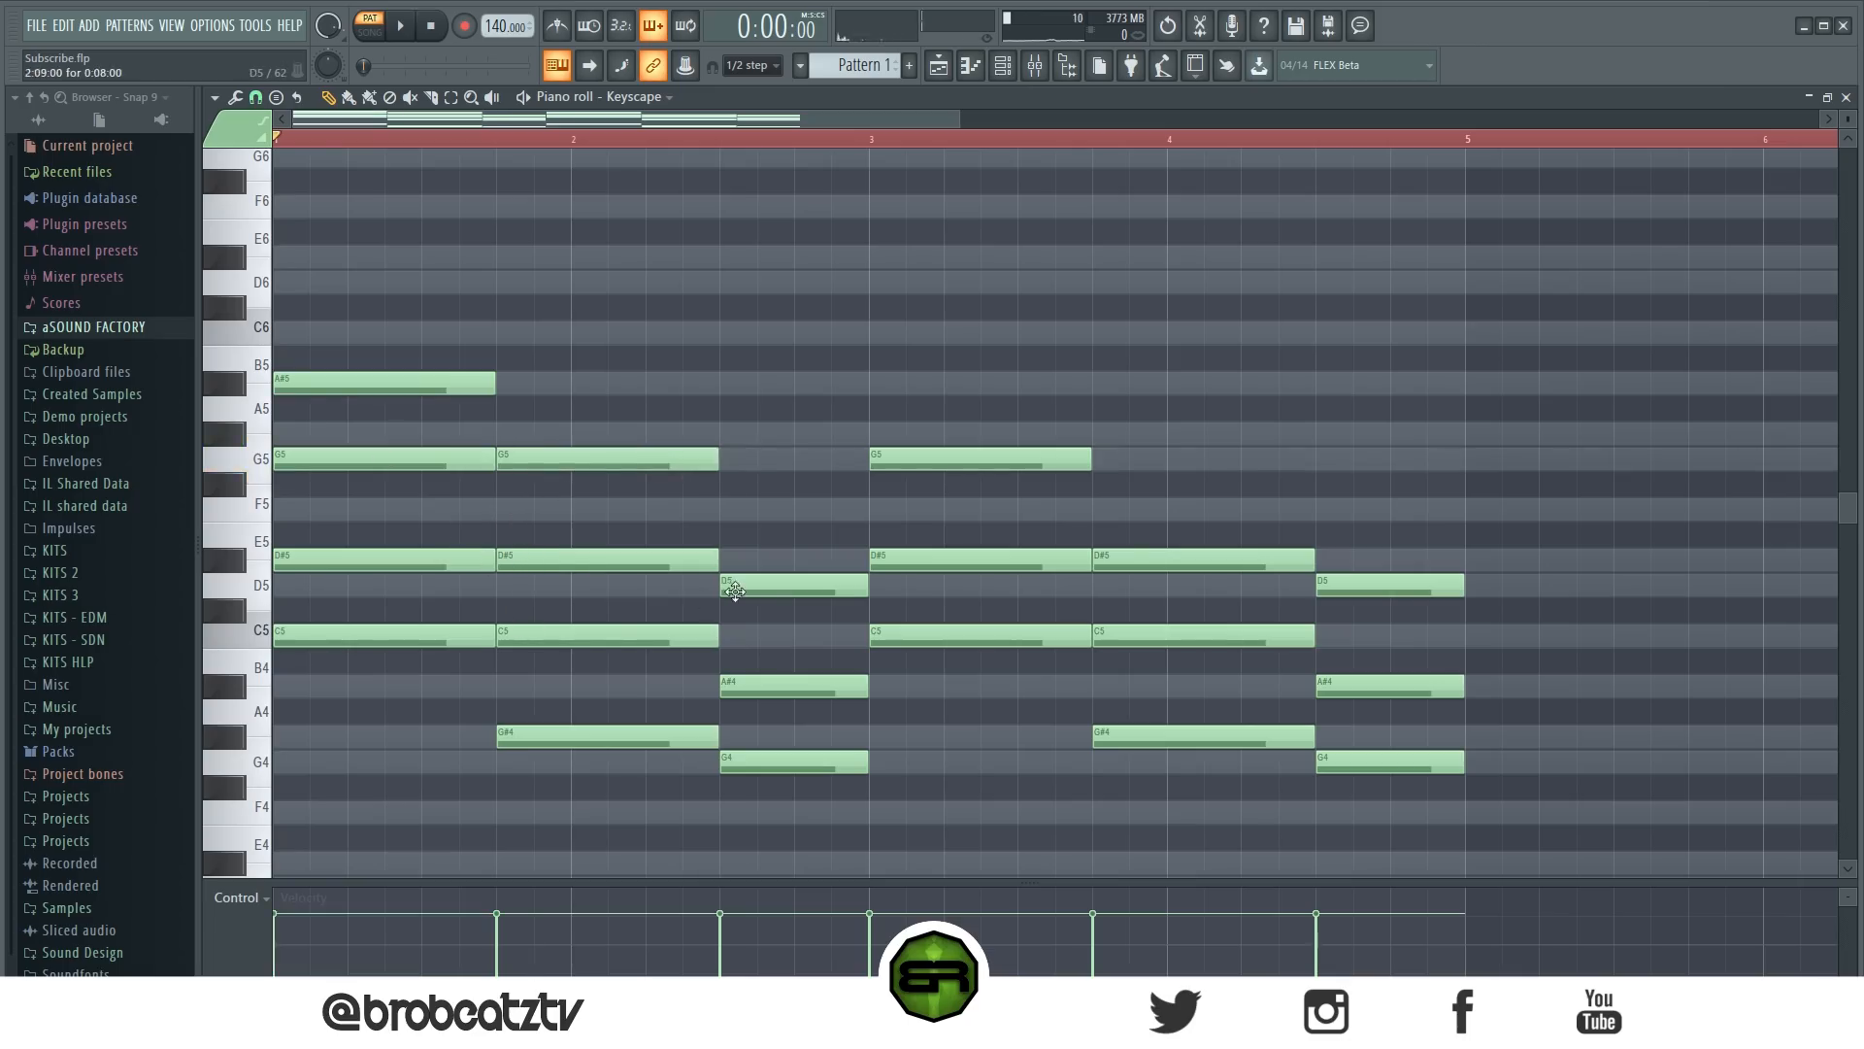
click(729, 511)
drag(942, 513, 868, 513)
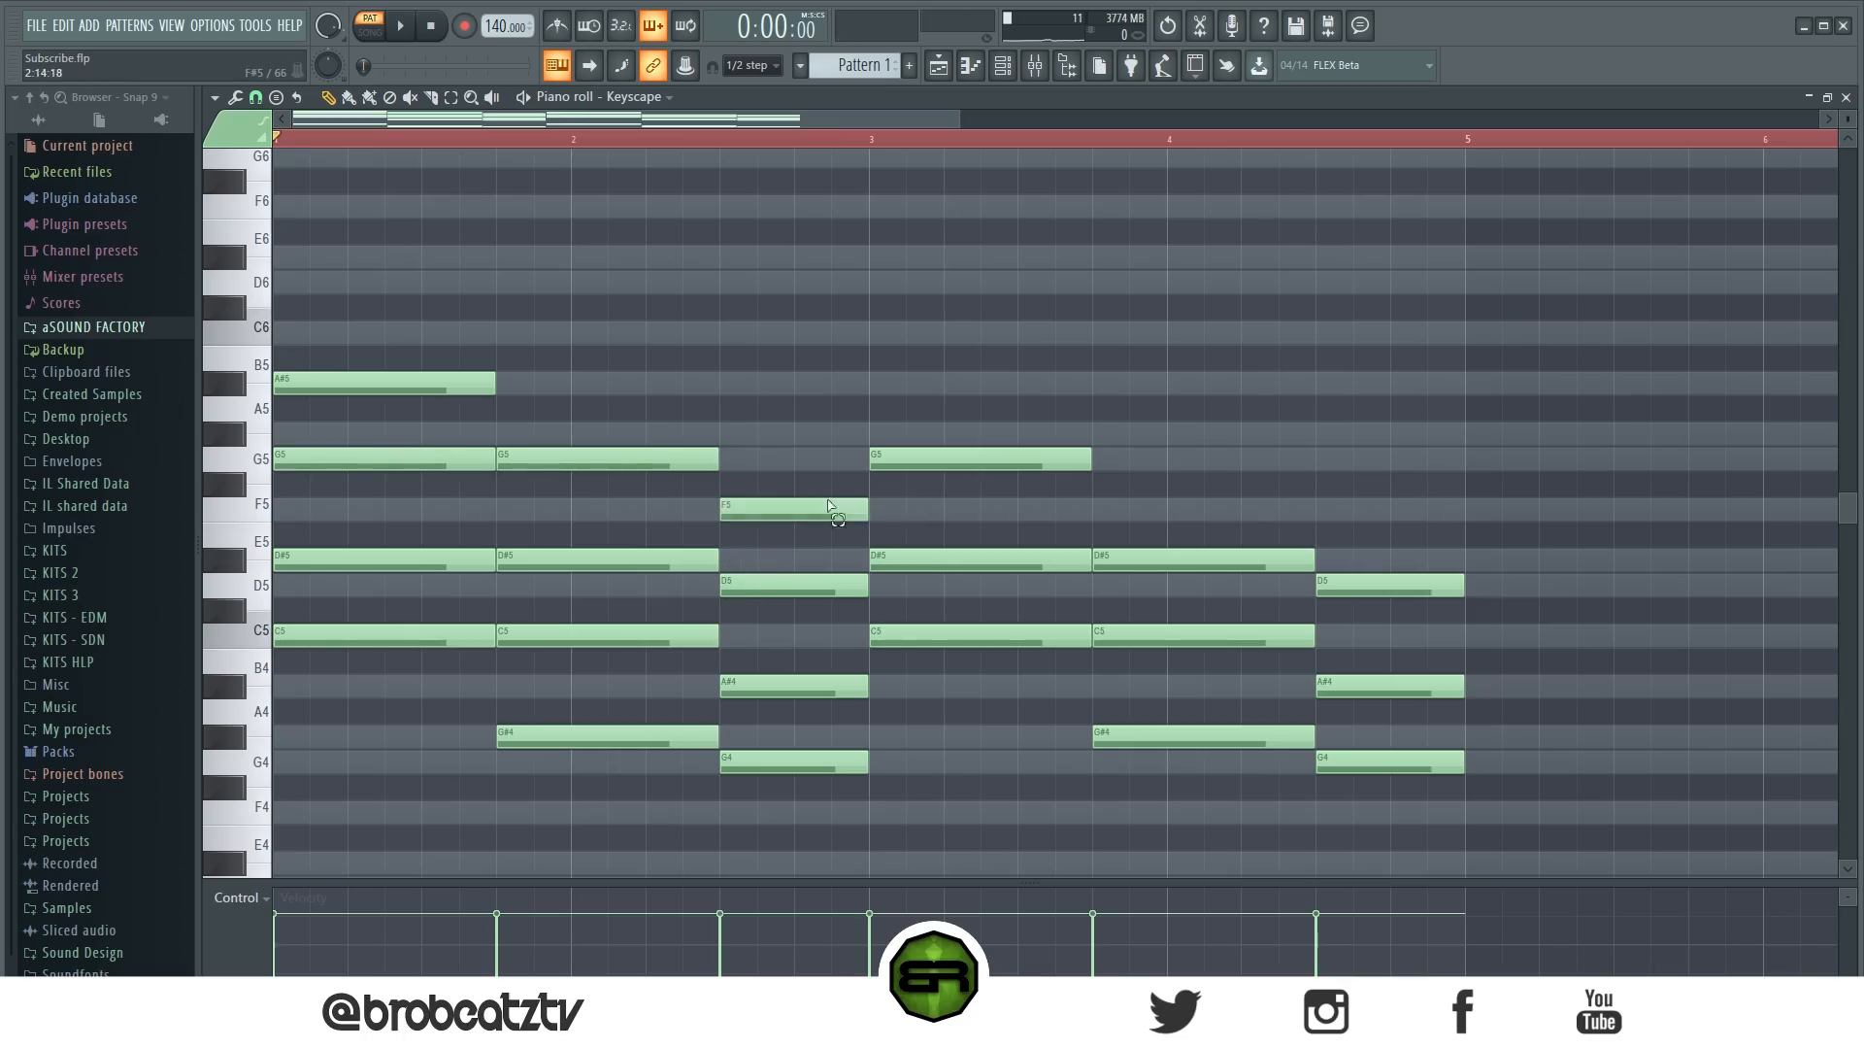
Duplicate the three added top notes onto the second half of the progression and deselect them.
ctrl+click(621, 464)
ctrl+shift+click(476, 381)
ctrl+click(854, 511)
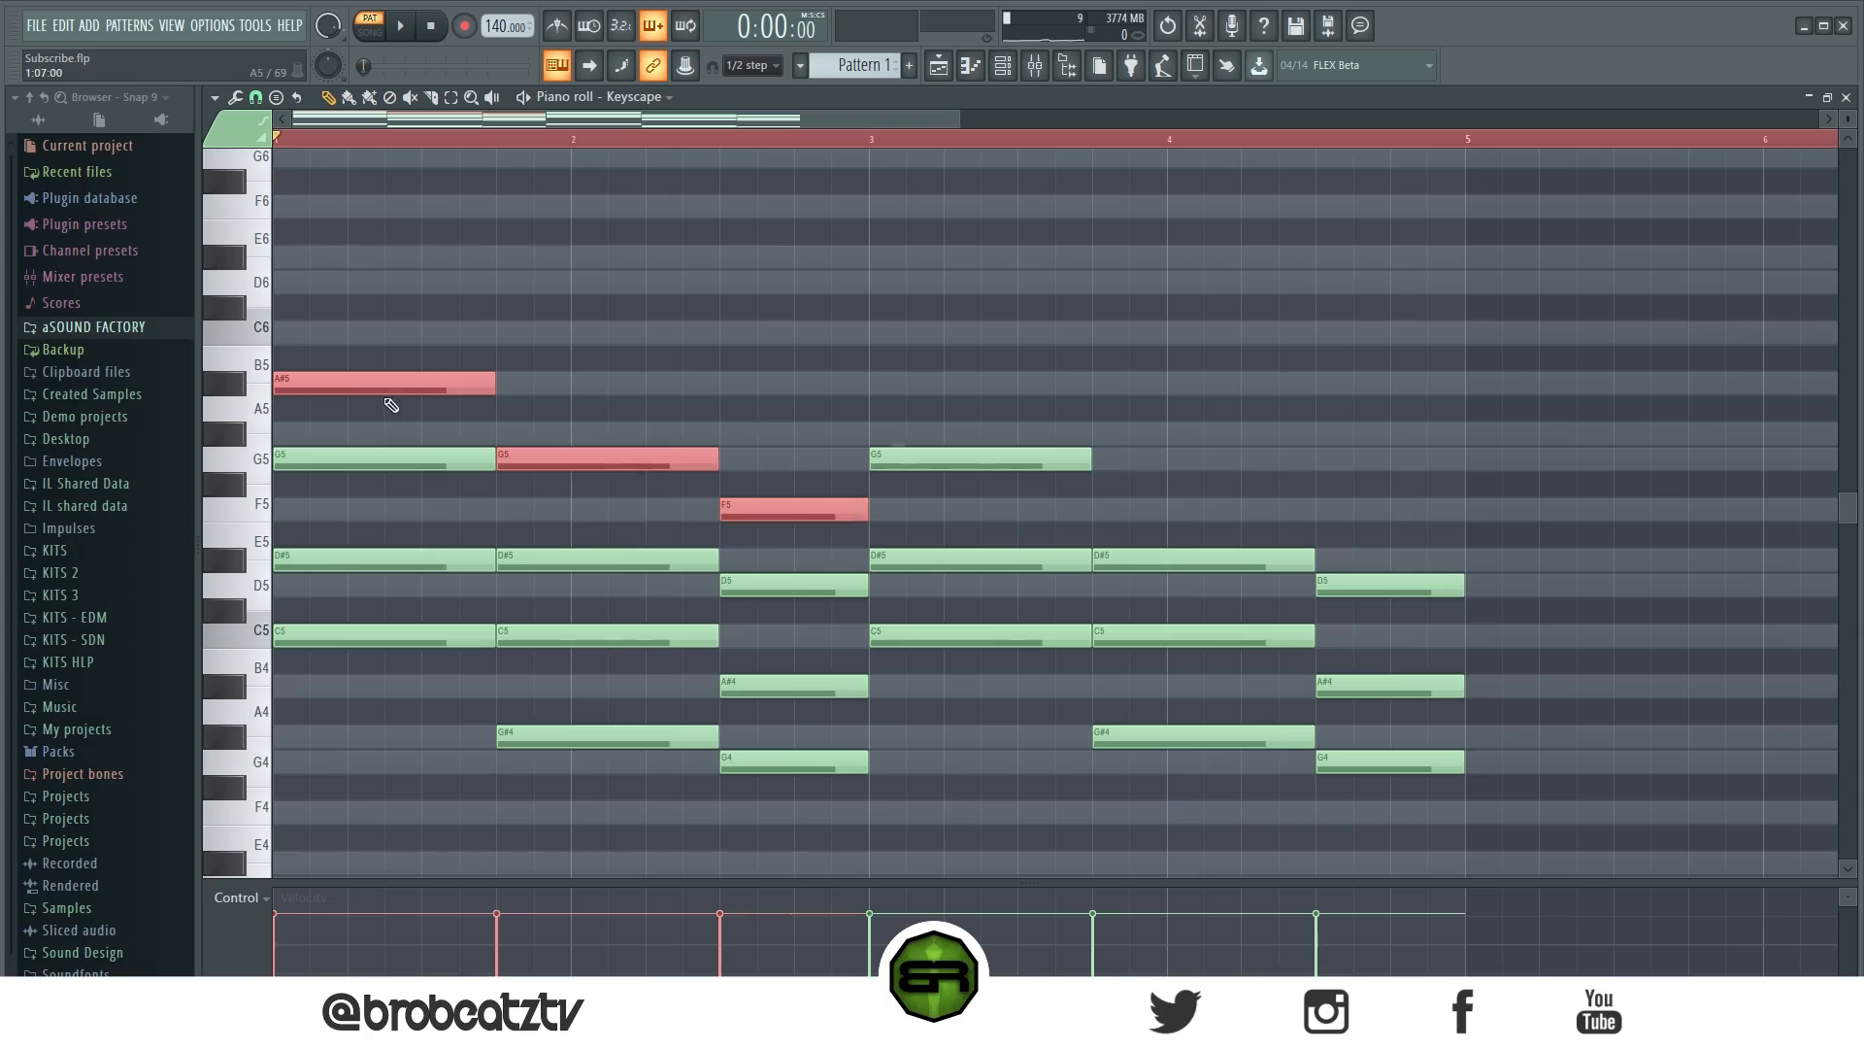
key(ctrl+b)
click(583, 369)
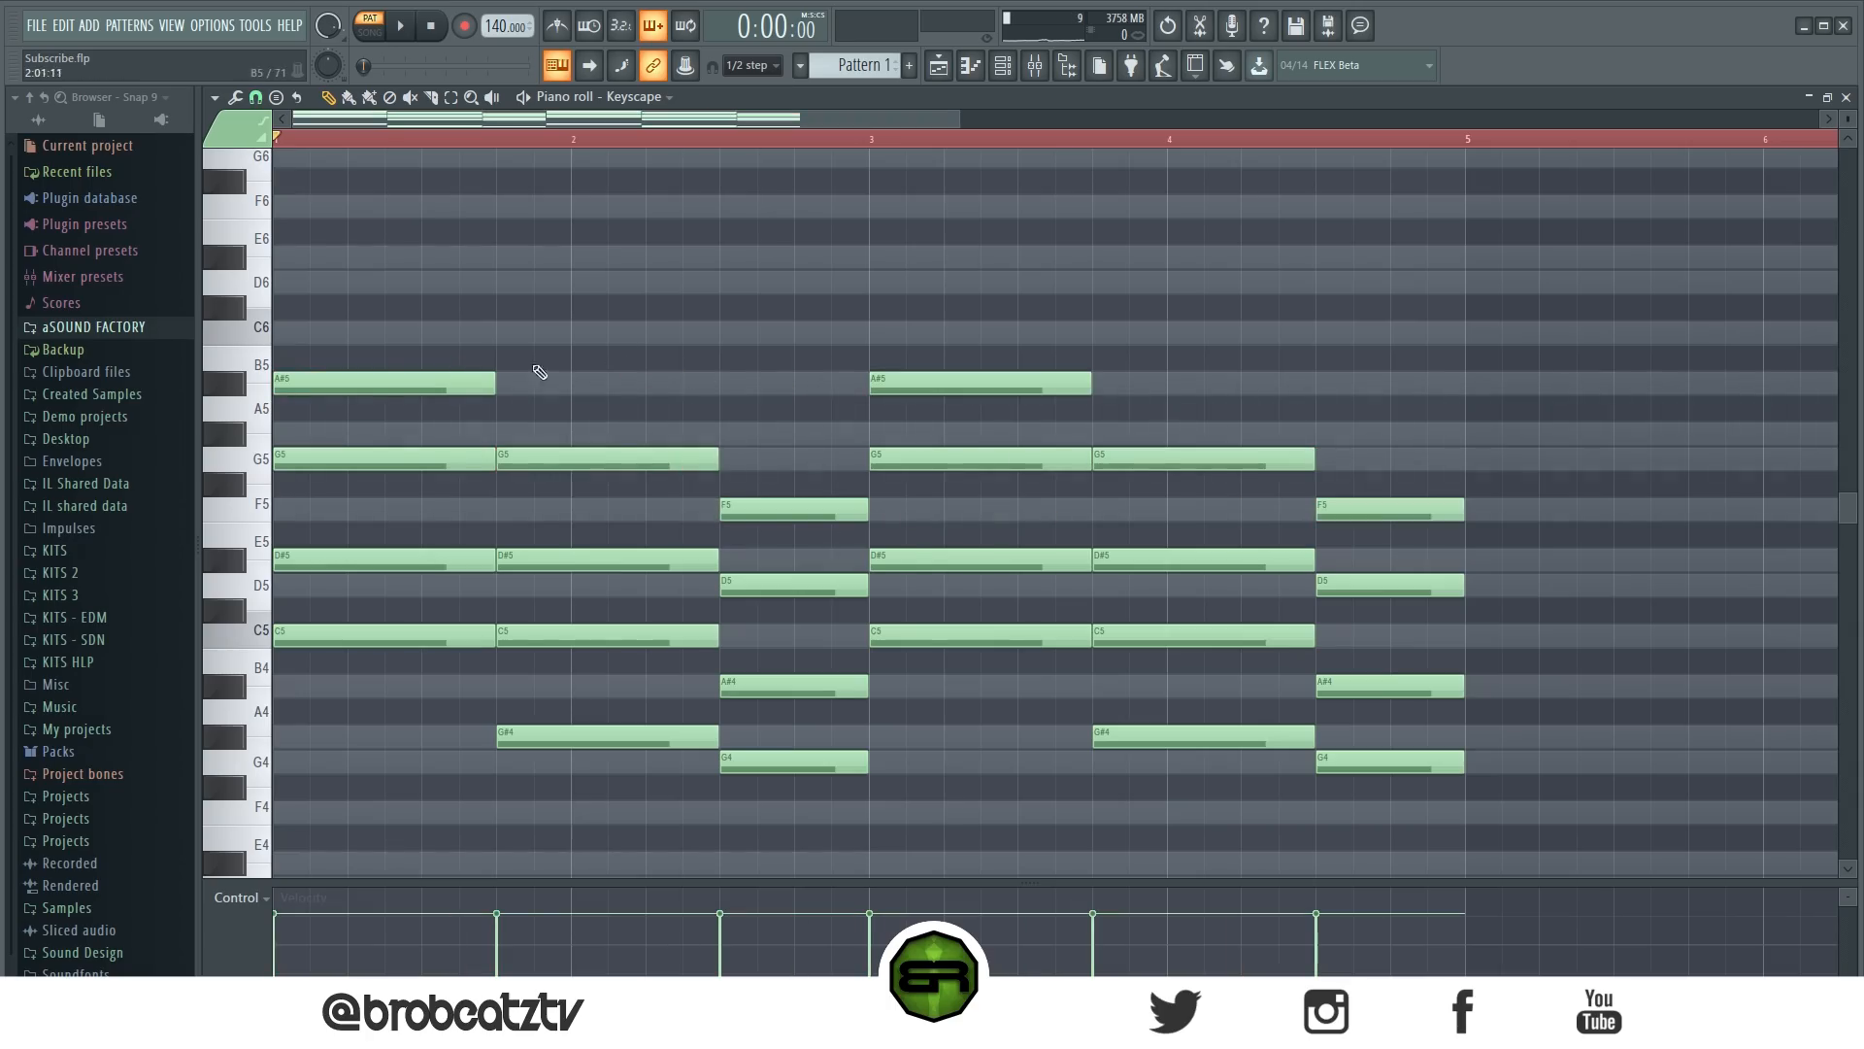
Select all six top notes, shift them slightly later than their chords using a finer snap, and play back the progression.
ctrl+click(427, 381)
ctrl+click(622, 458)
drag(757, 449, 806, 532)
ctrl+shift+click(1204, 459)
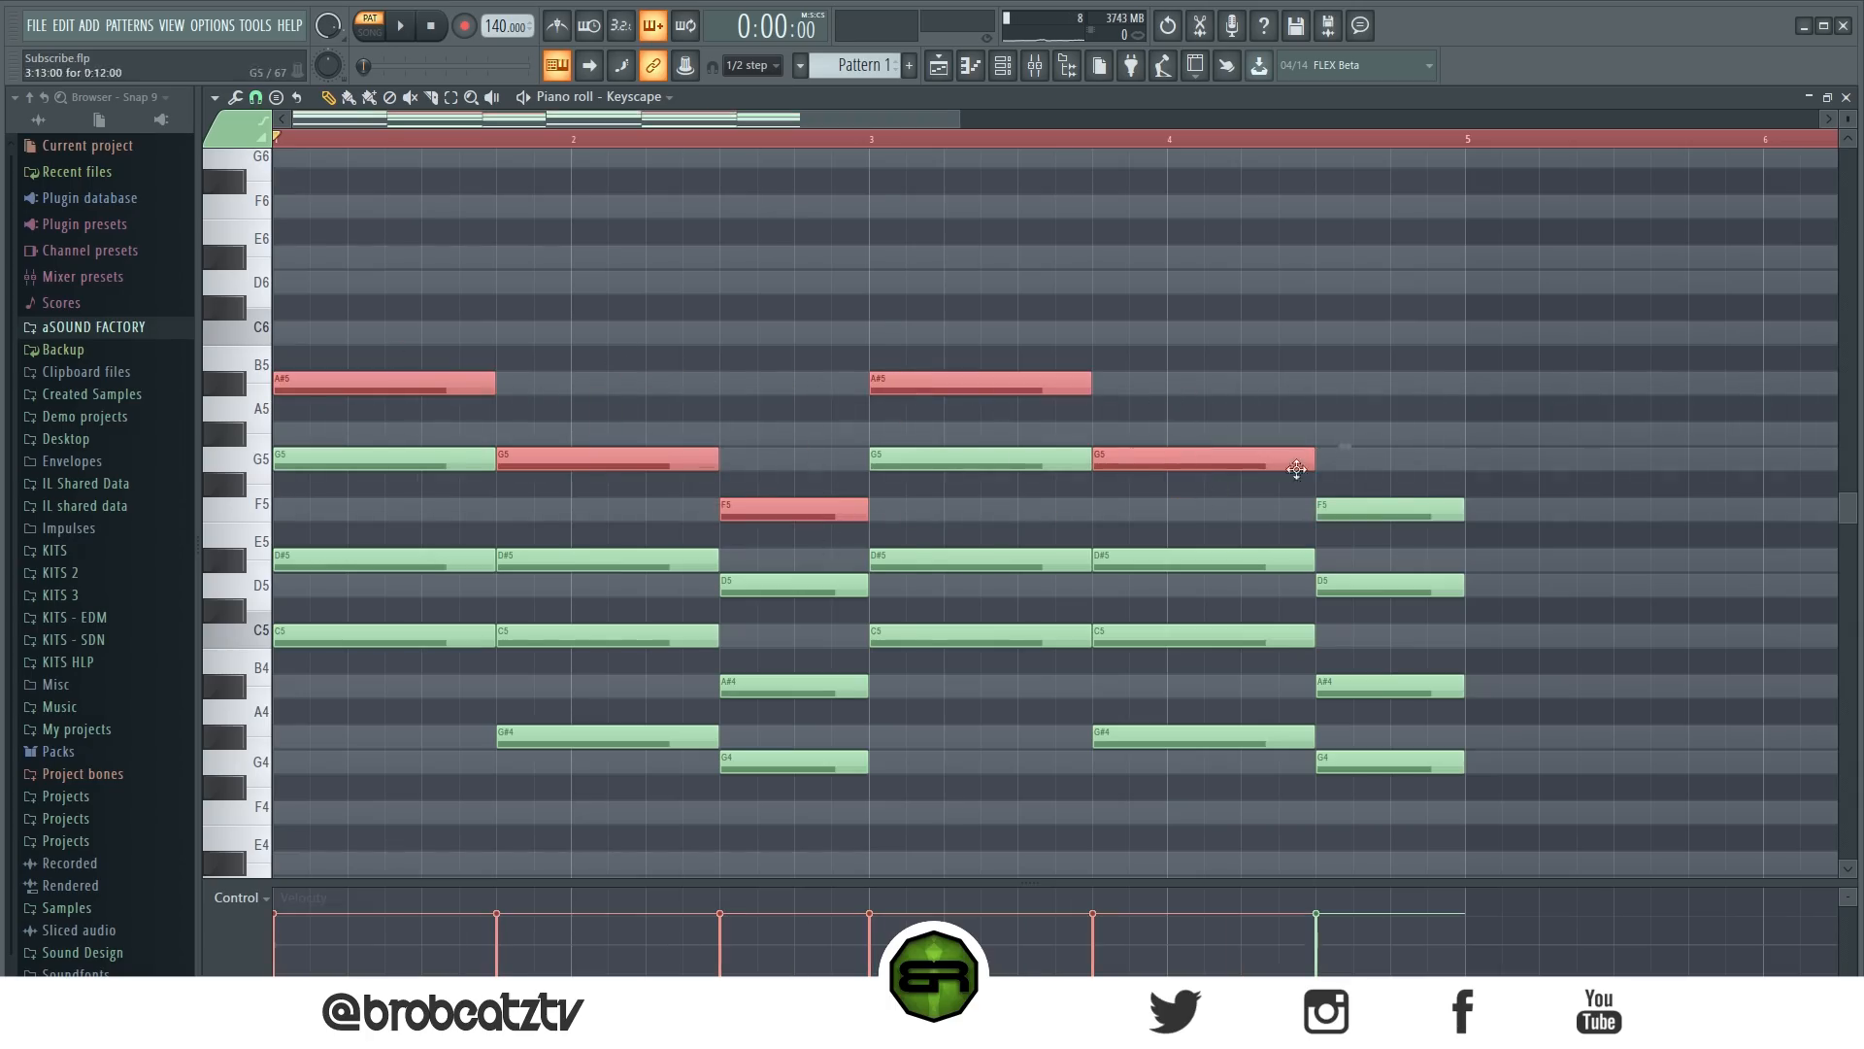
ctrl+shift+click(1388, 509)
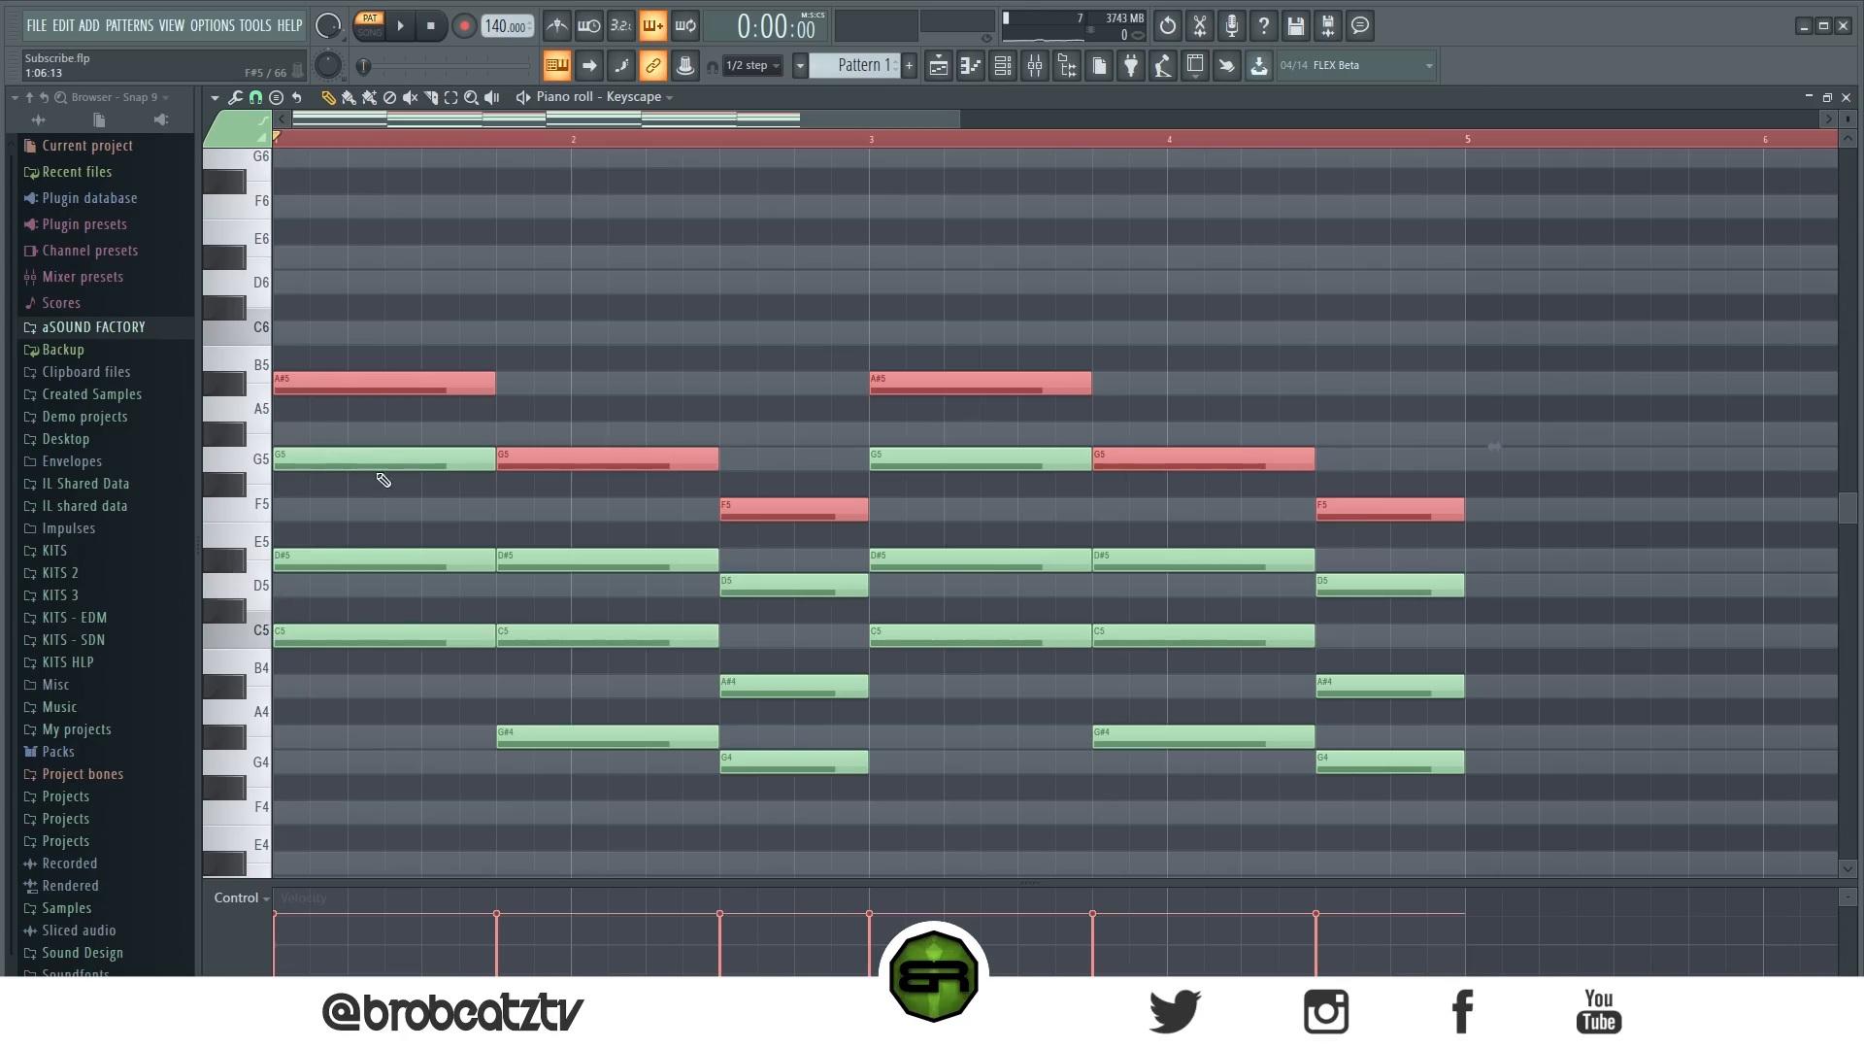
click(255, 97)
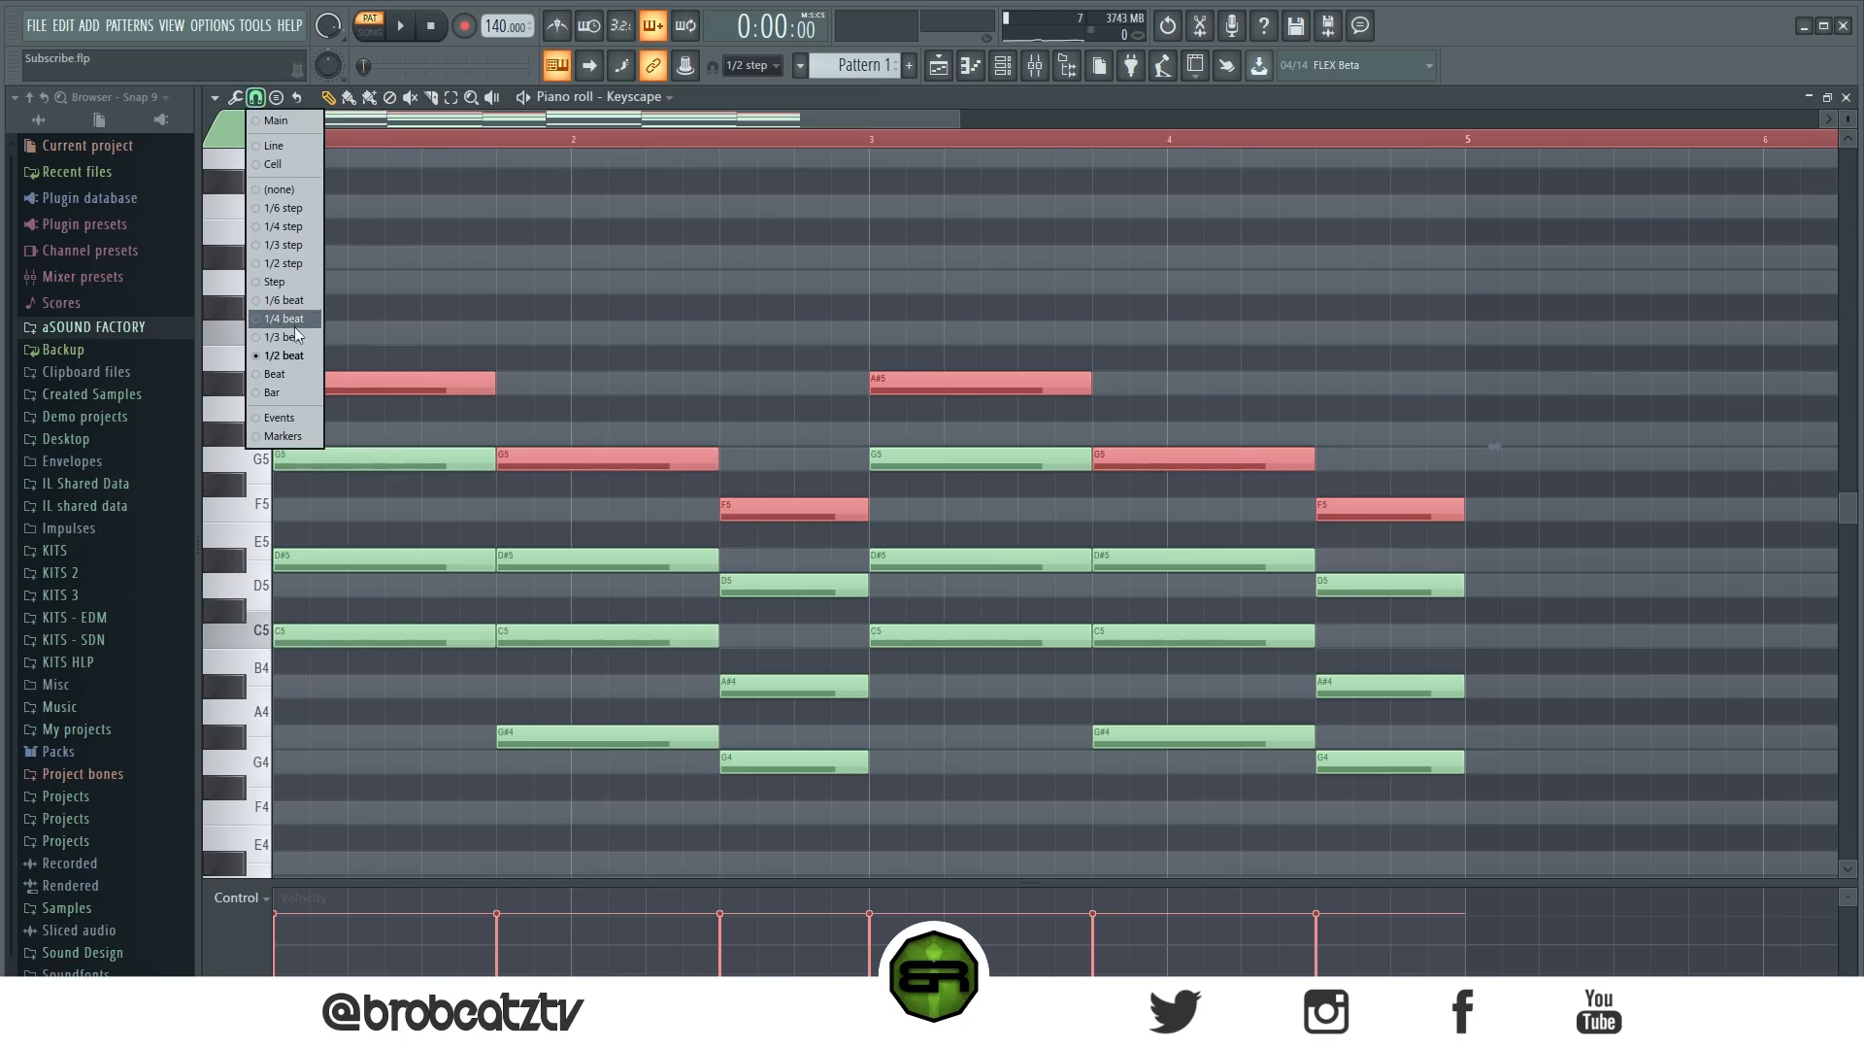
click(275, 282)
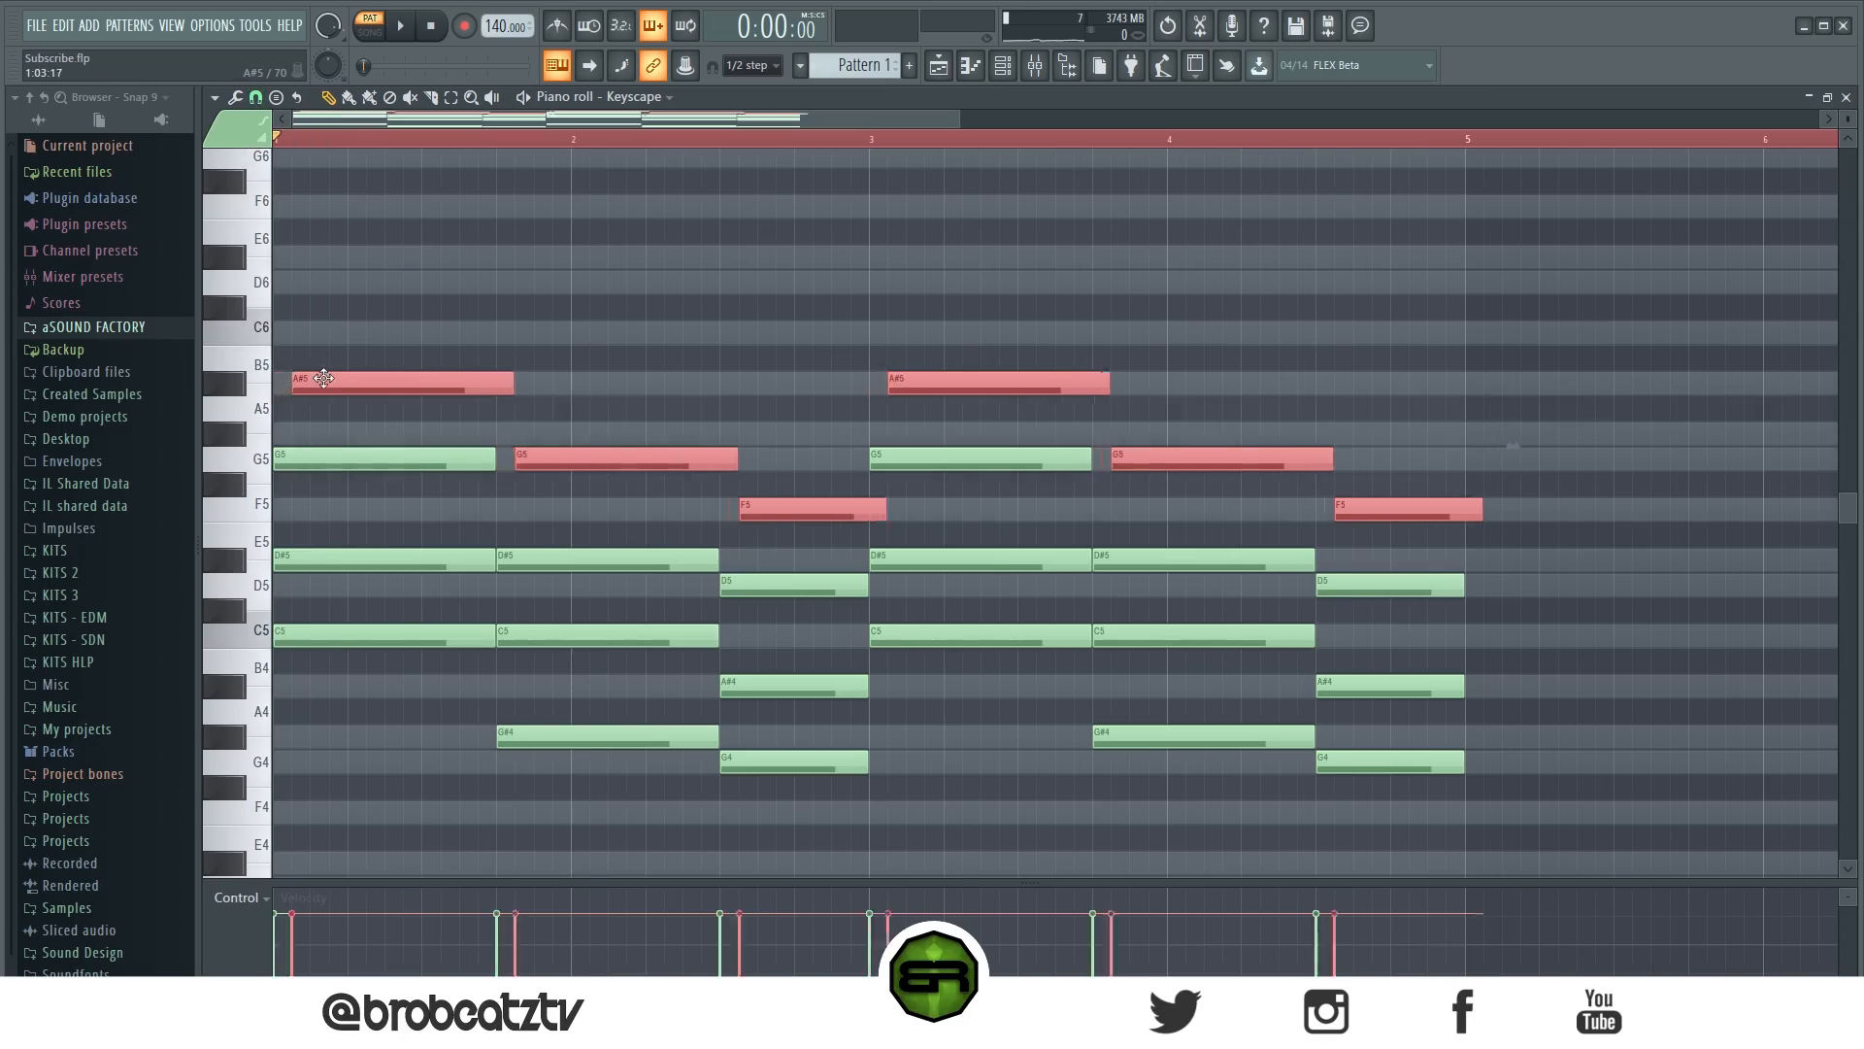
drag(314, 379, 322, 379)
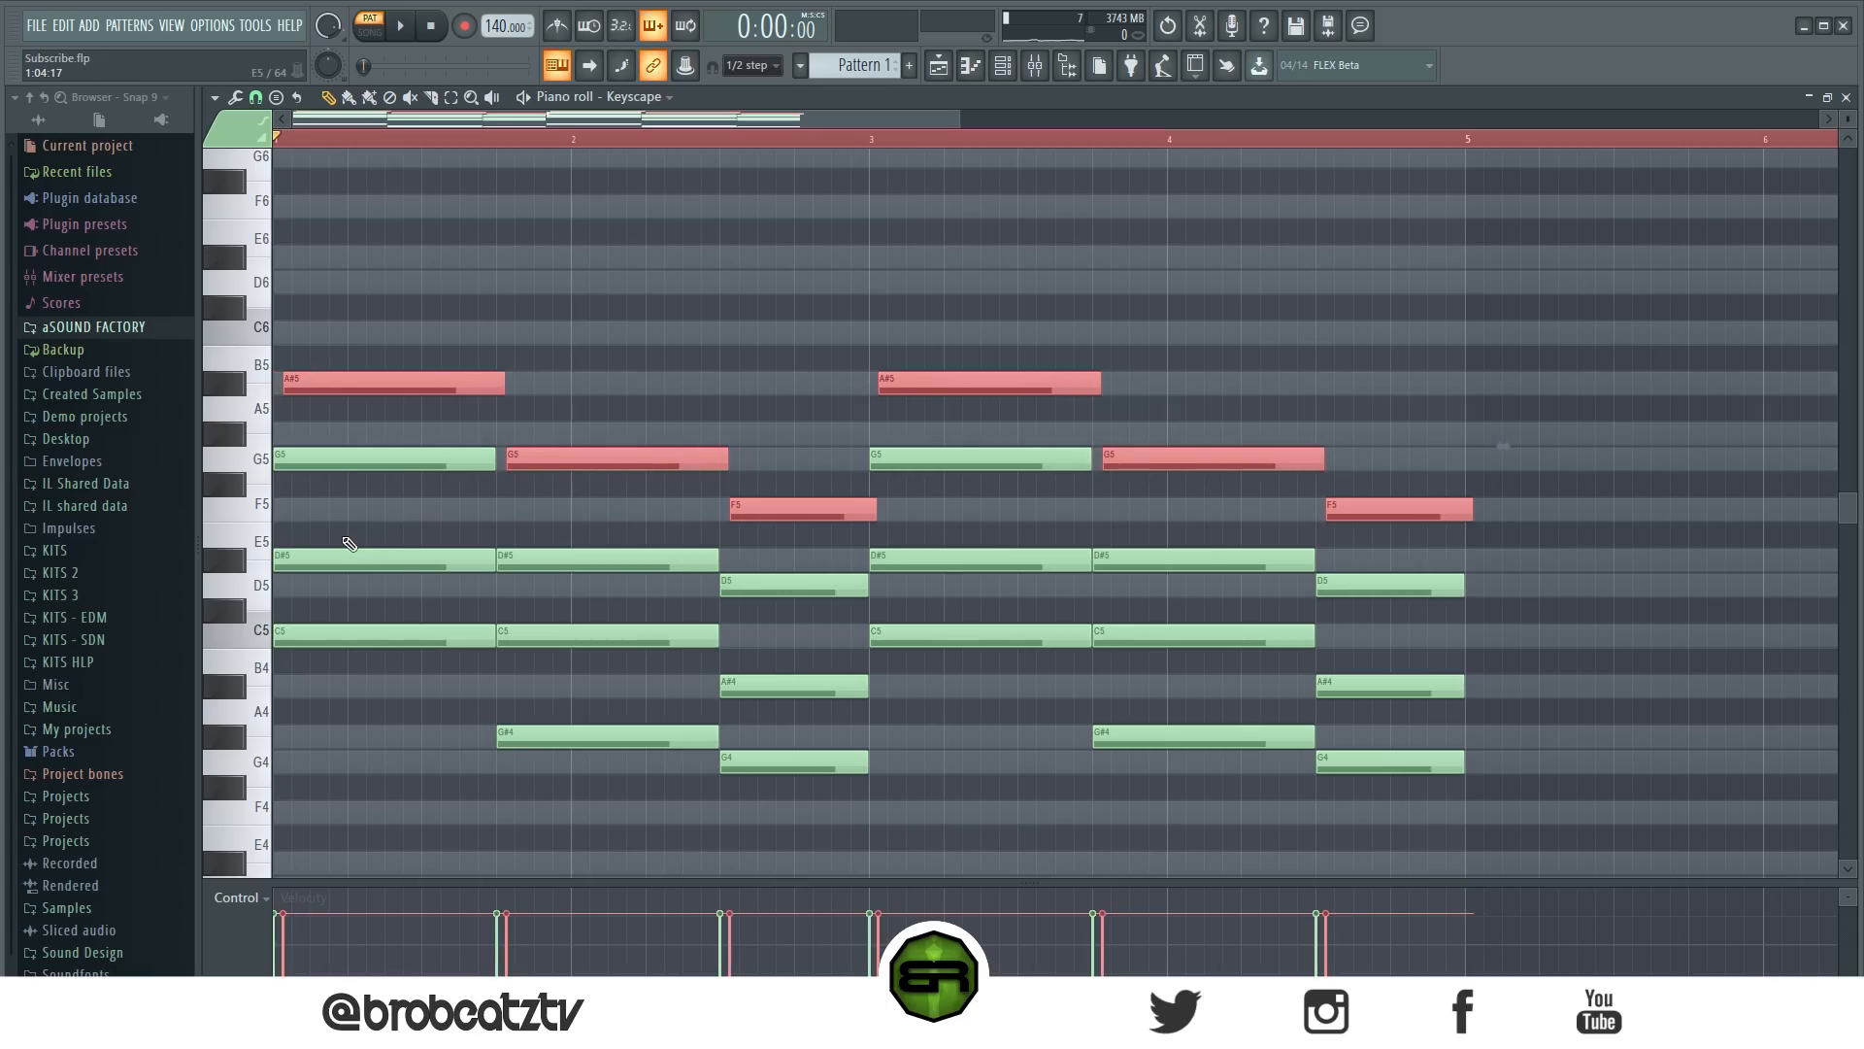
mouse_move(320, 384)
mouse_down()
mouse_move(362, 384)
mouse_move(320, 384)
mouse_up()
key(space)
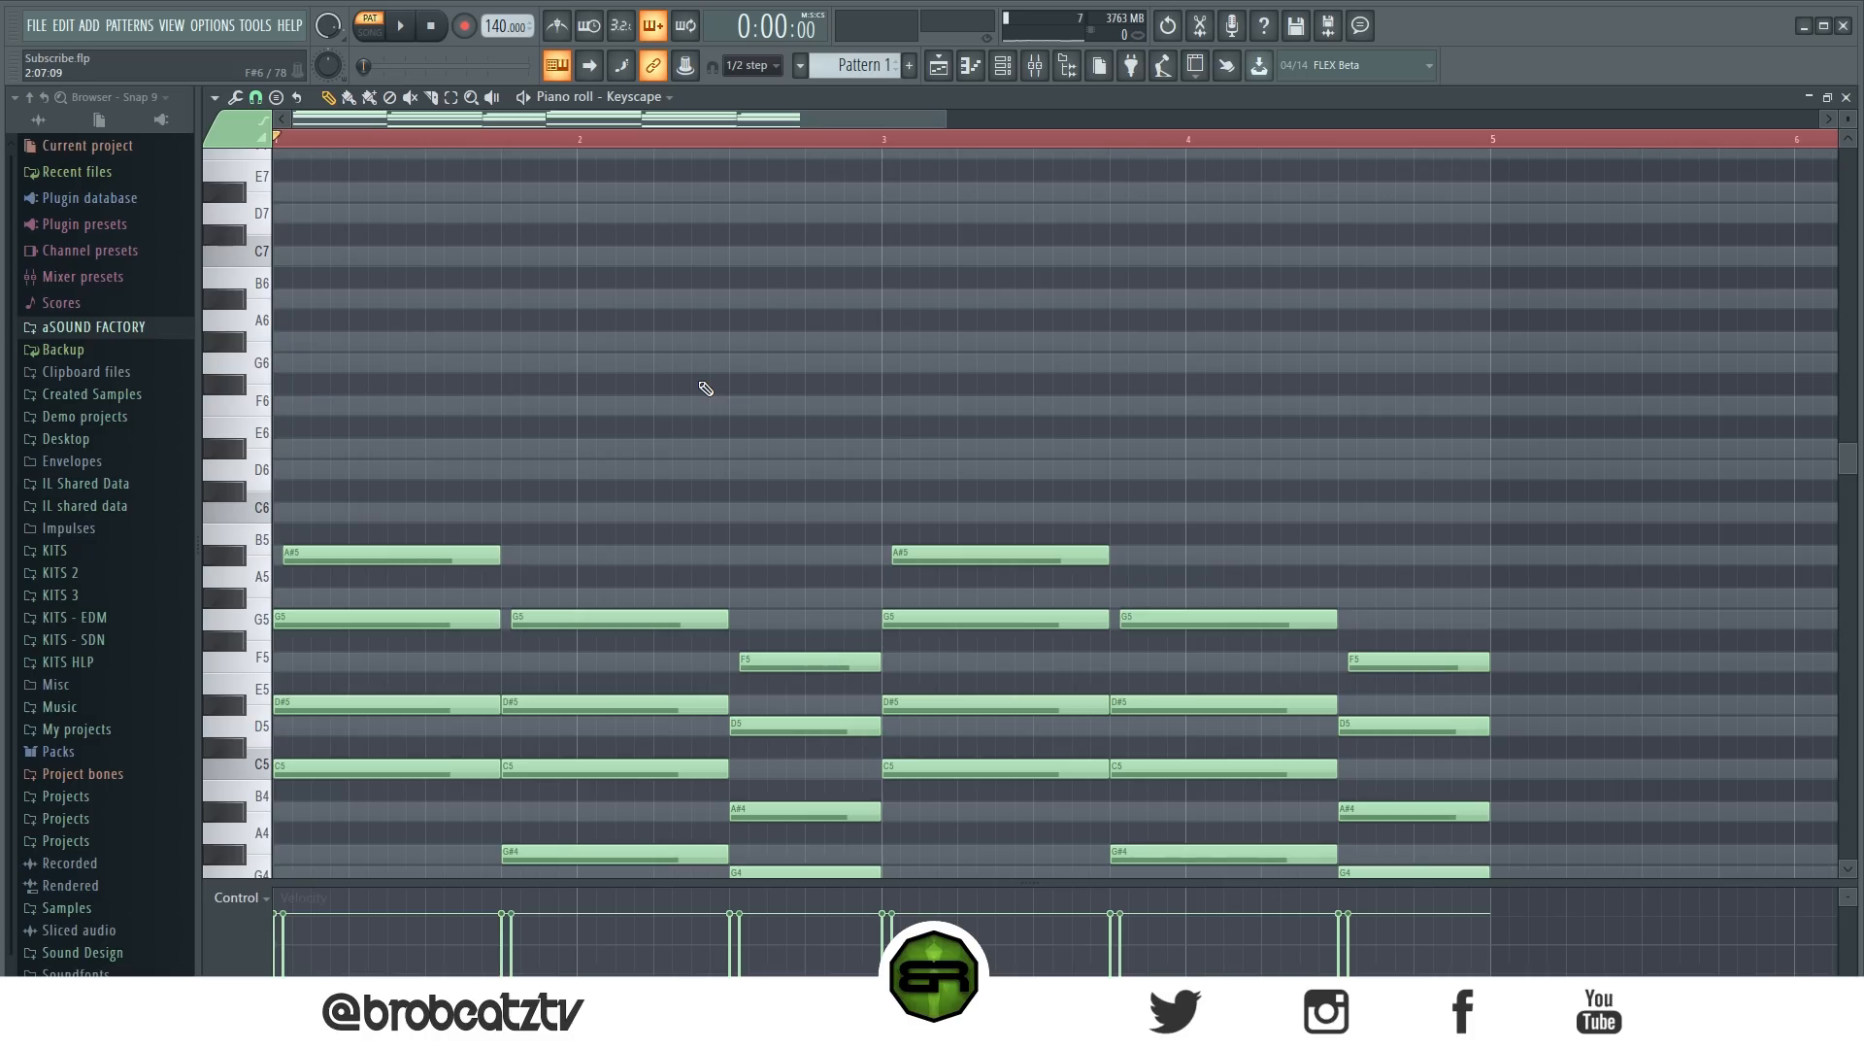
Copy the chord notes of the first half one octave up, without the bass notes, and delete the copies.
scroll(696, 433, down, 3)
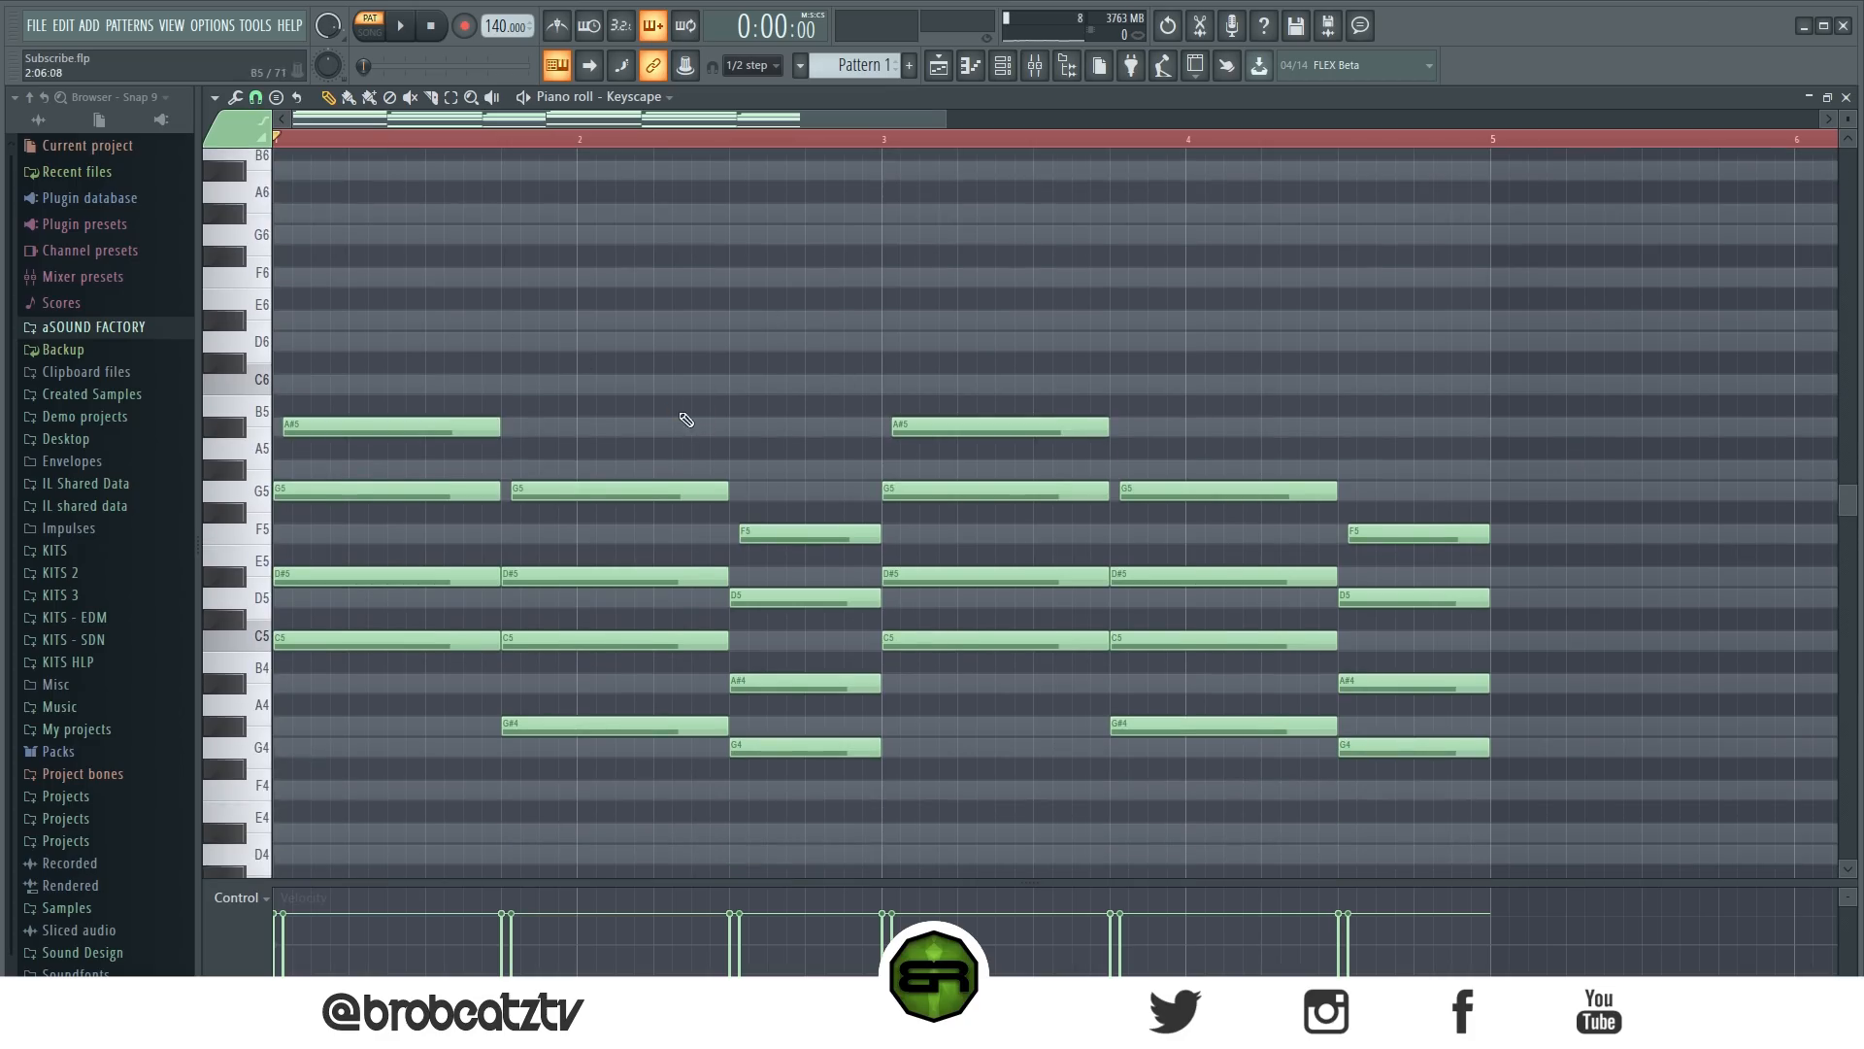
drag(368, 354, 758, 798)
scroll(895, 633, down, 2)
click(967, 749)
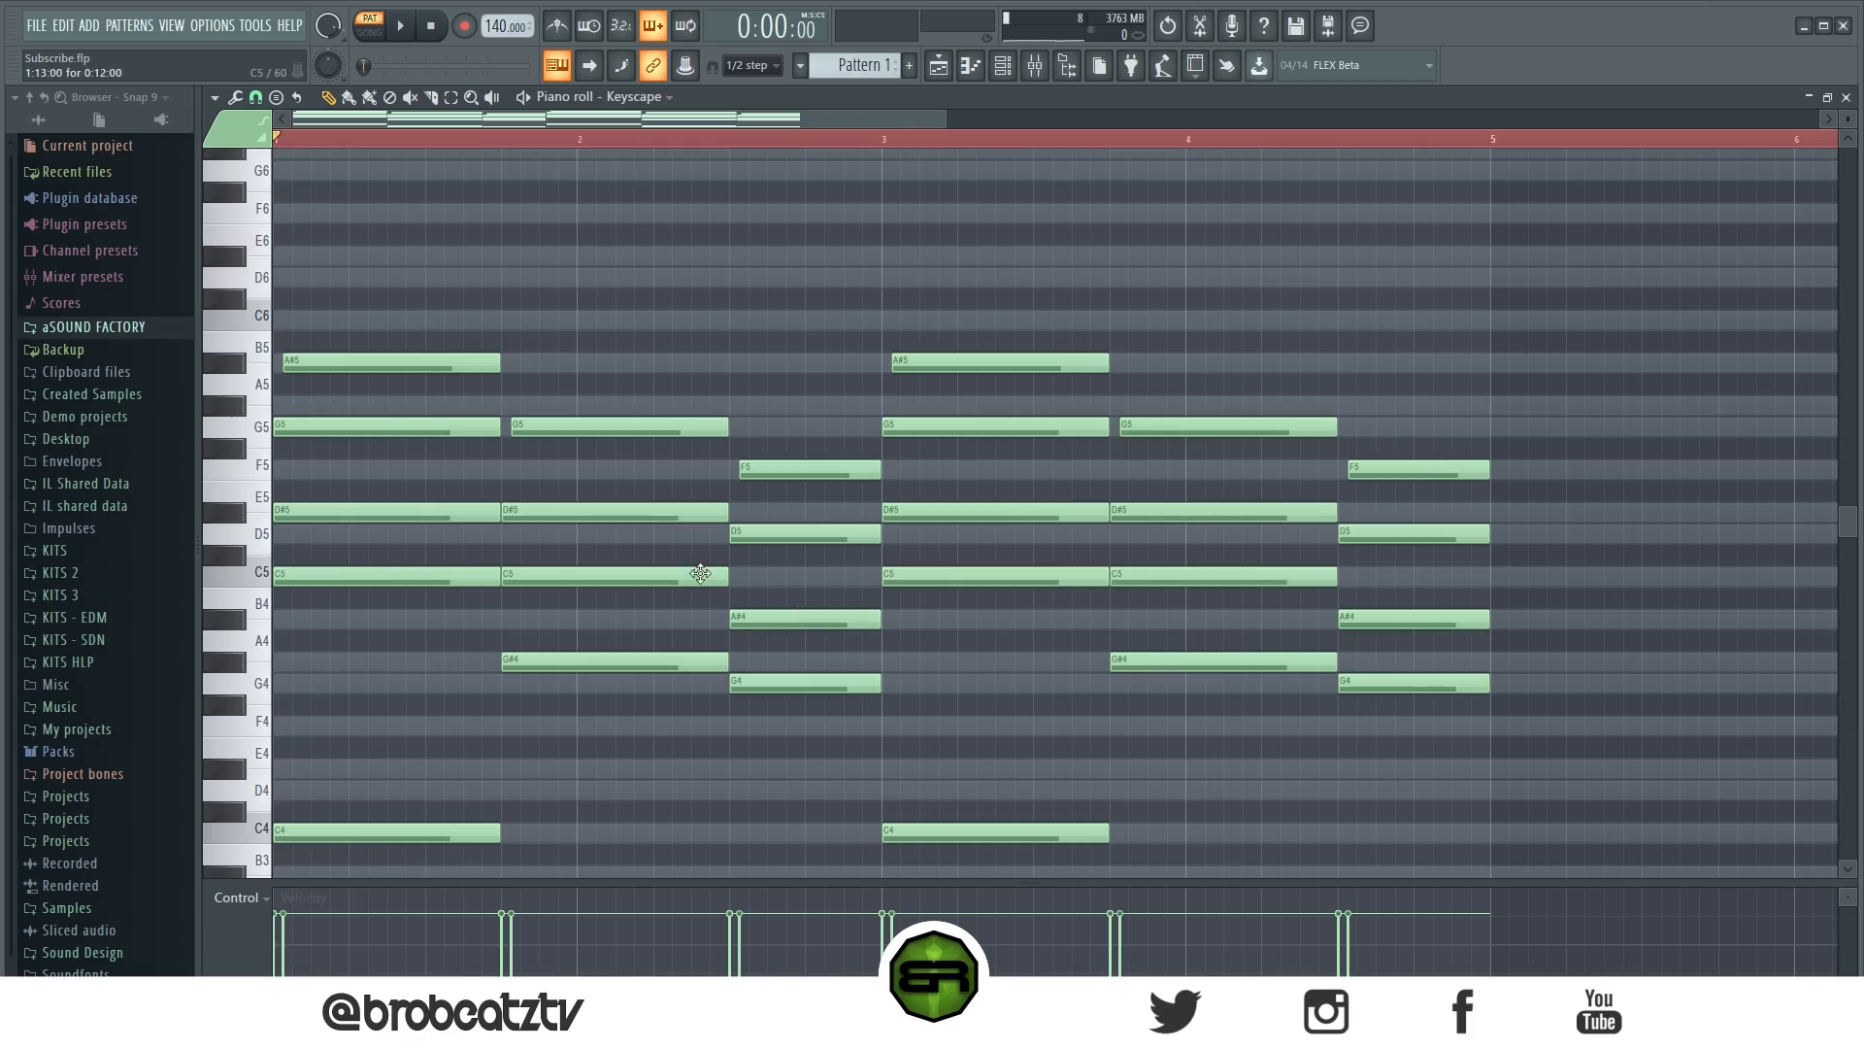
drag(842, 289, 339, 714)
mouse_move(309, 578)
mouse_down()
mouse_move(386, 578)
mouse_move(301, 584)
mouse_up()
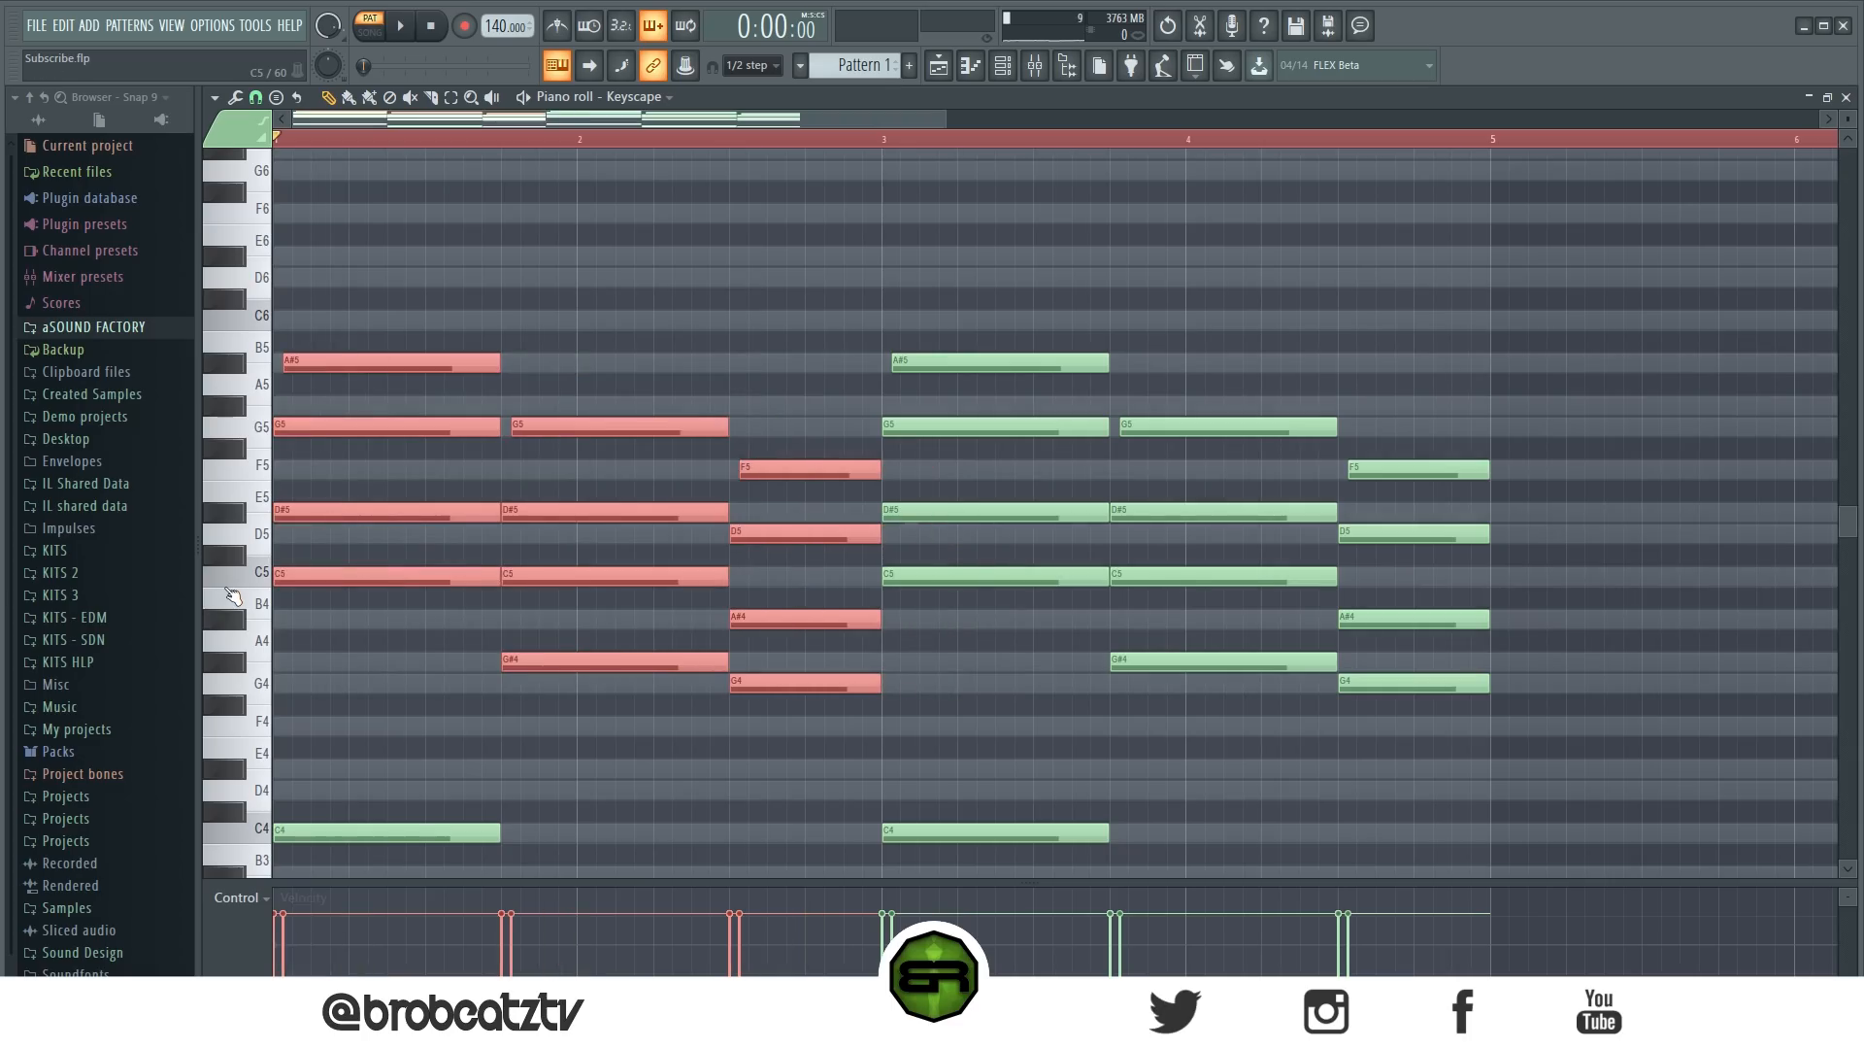
key(ctrl+Up)
scroll(324, 550, up, 2)
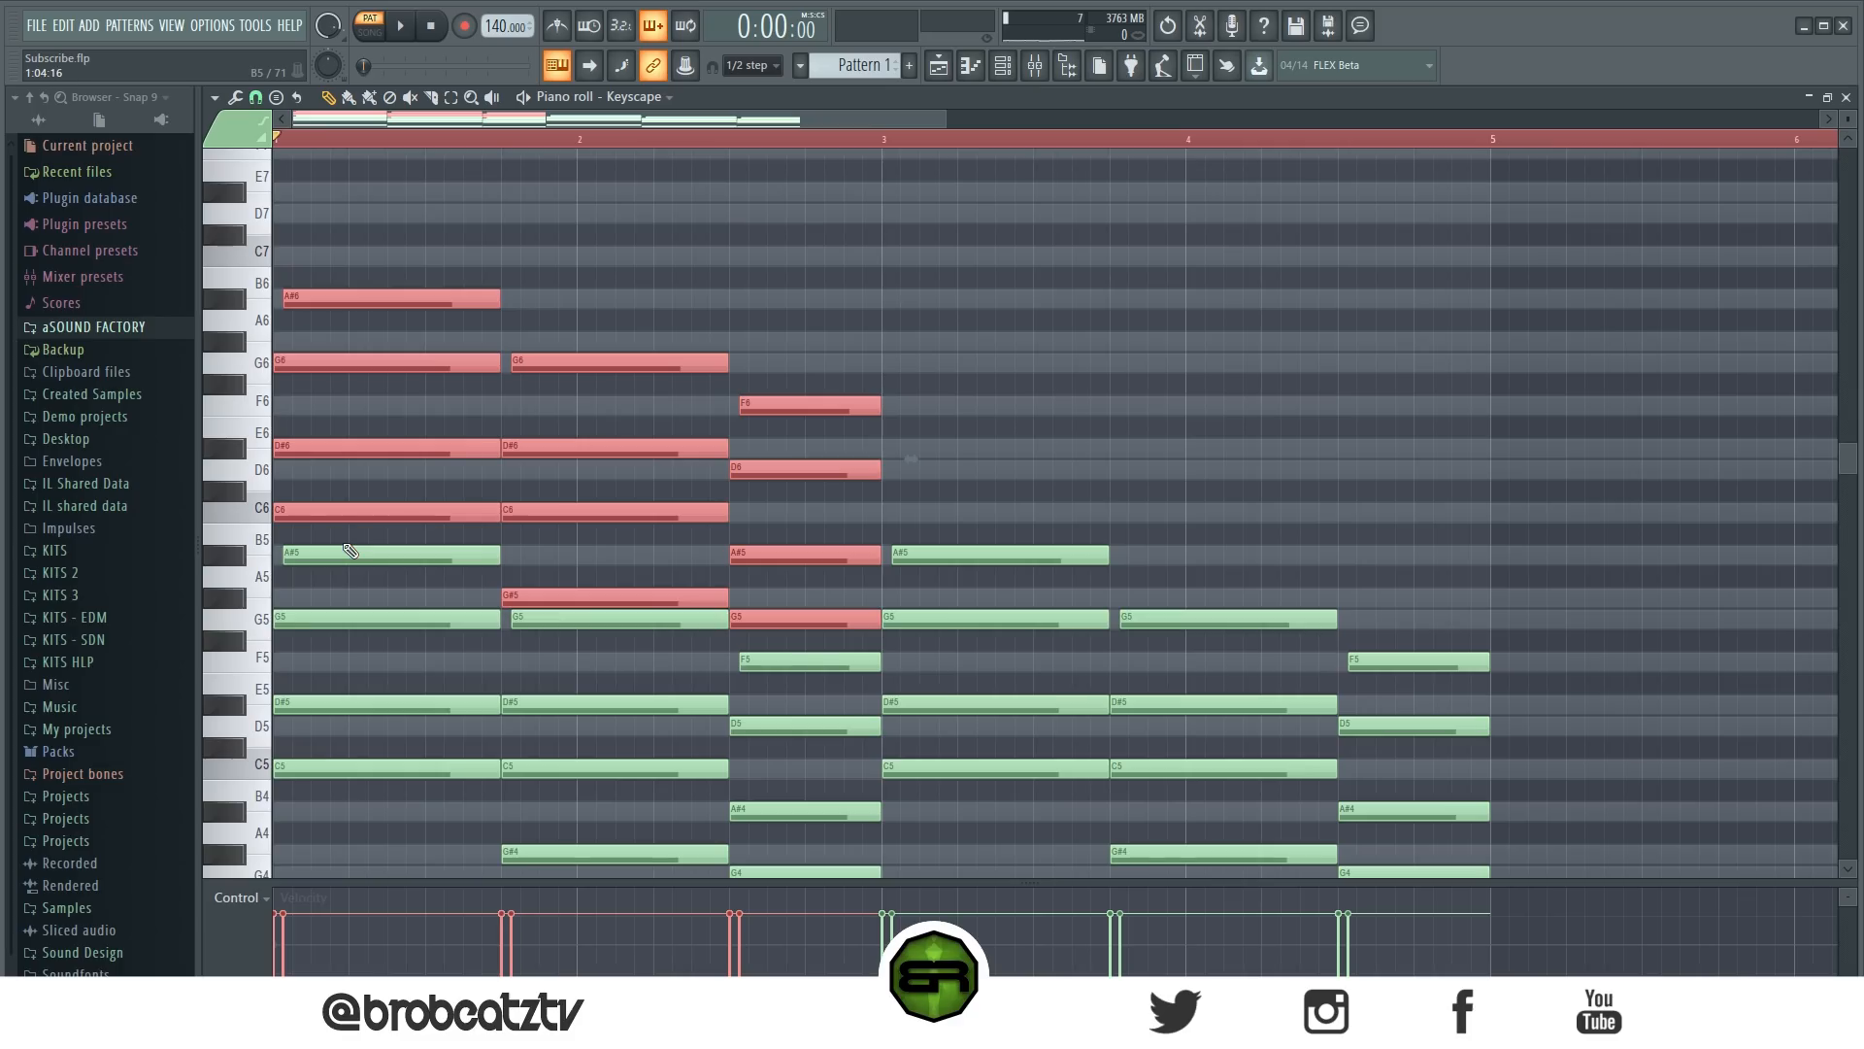
key(Delete)
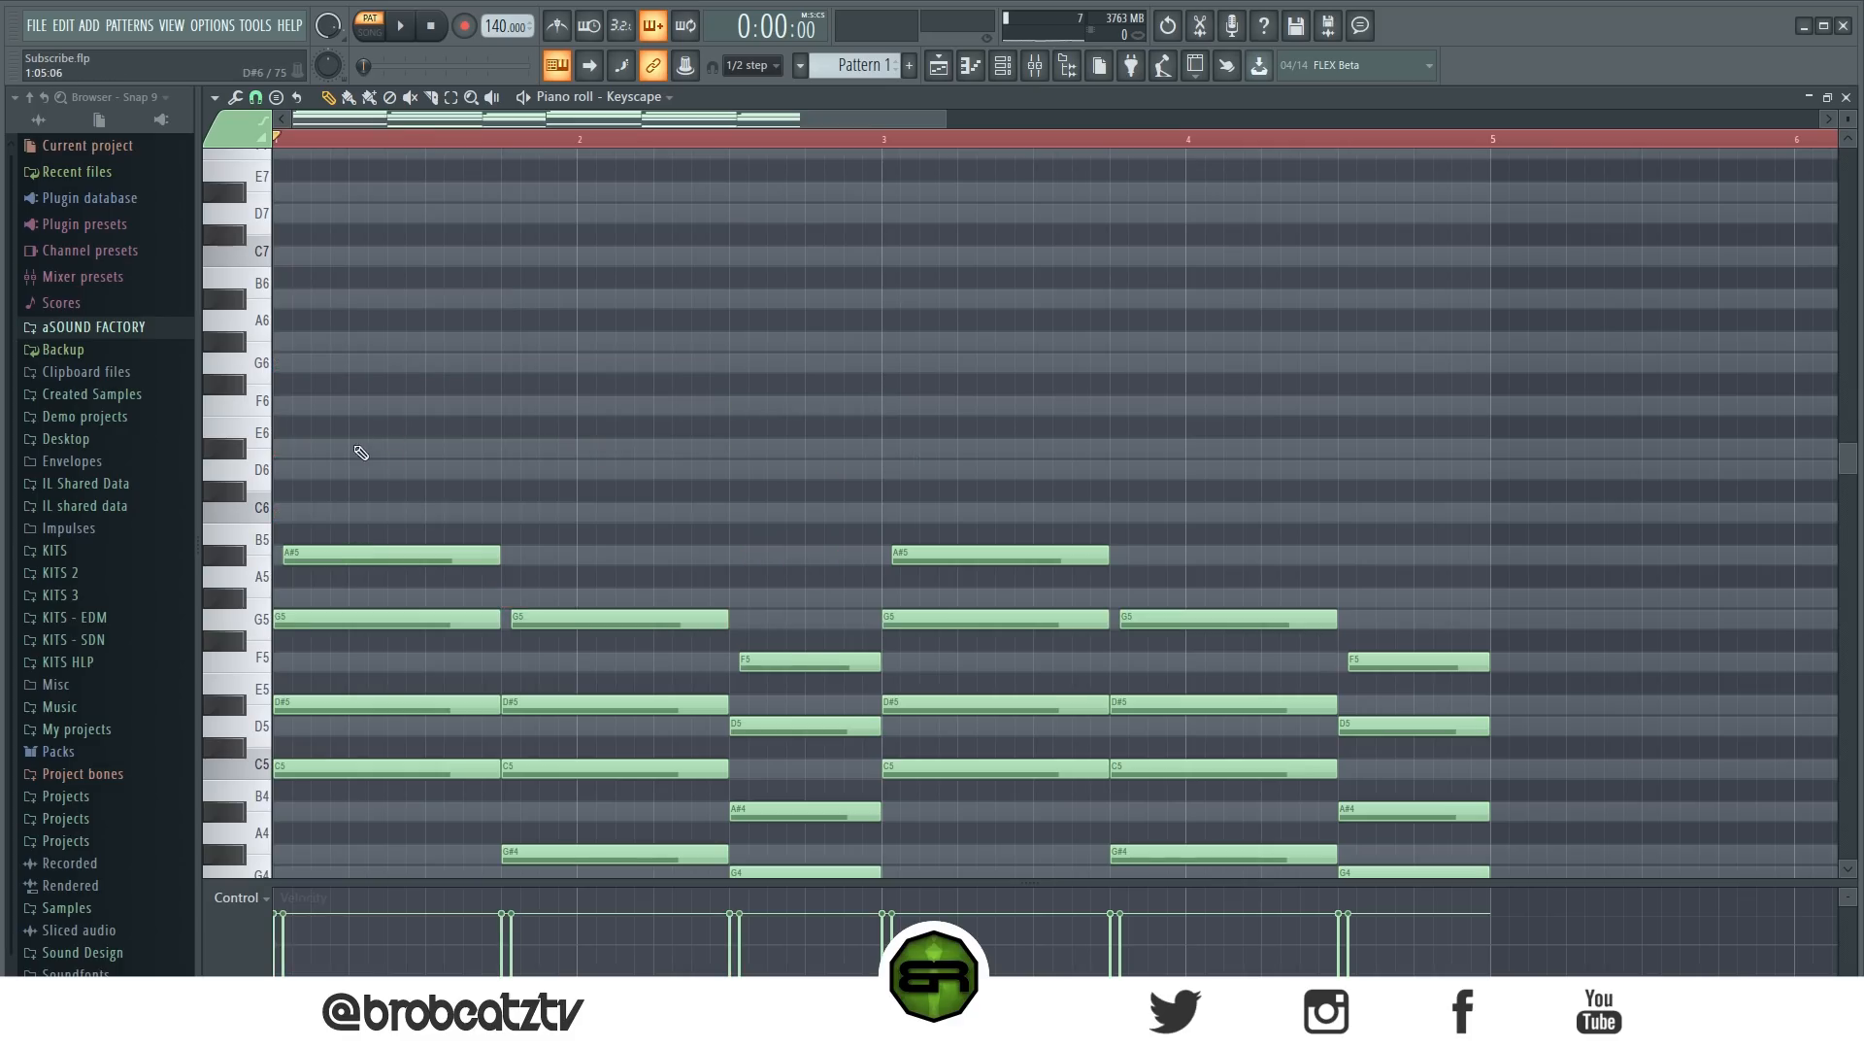
click(357, 449)
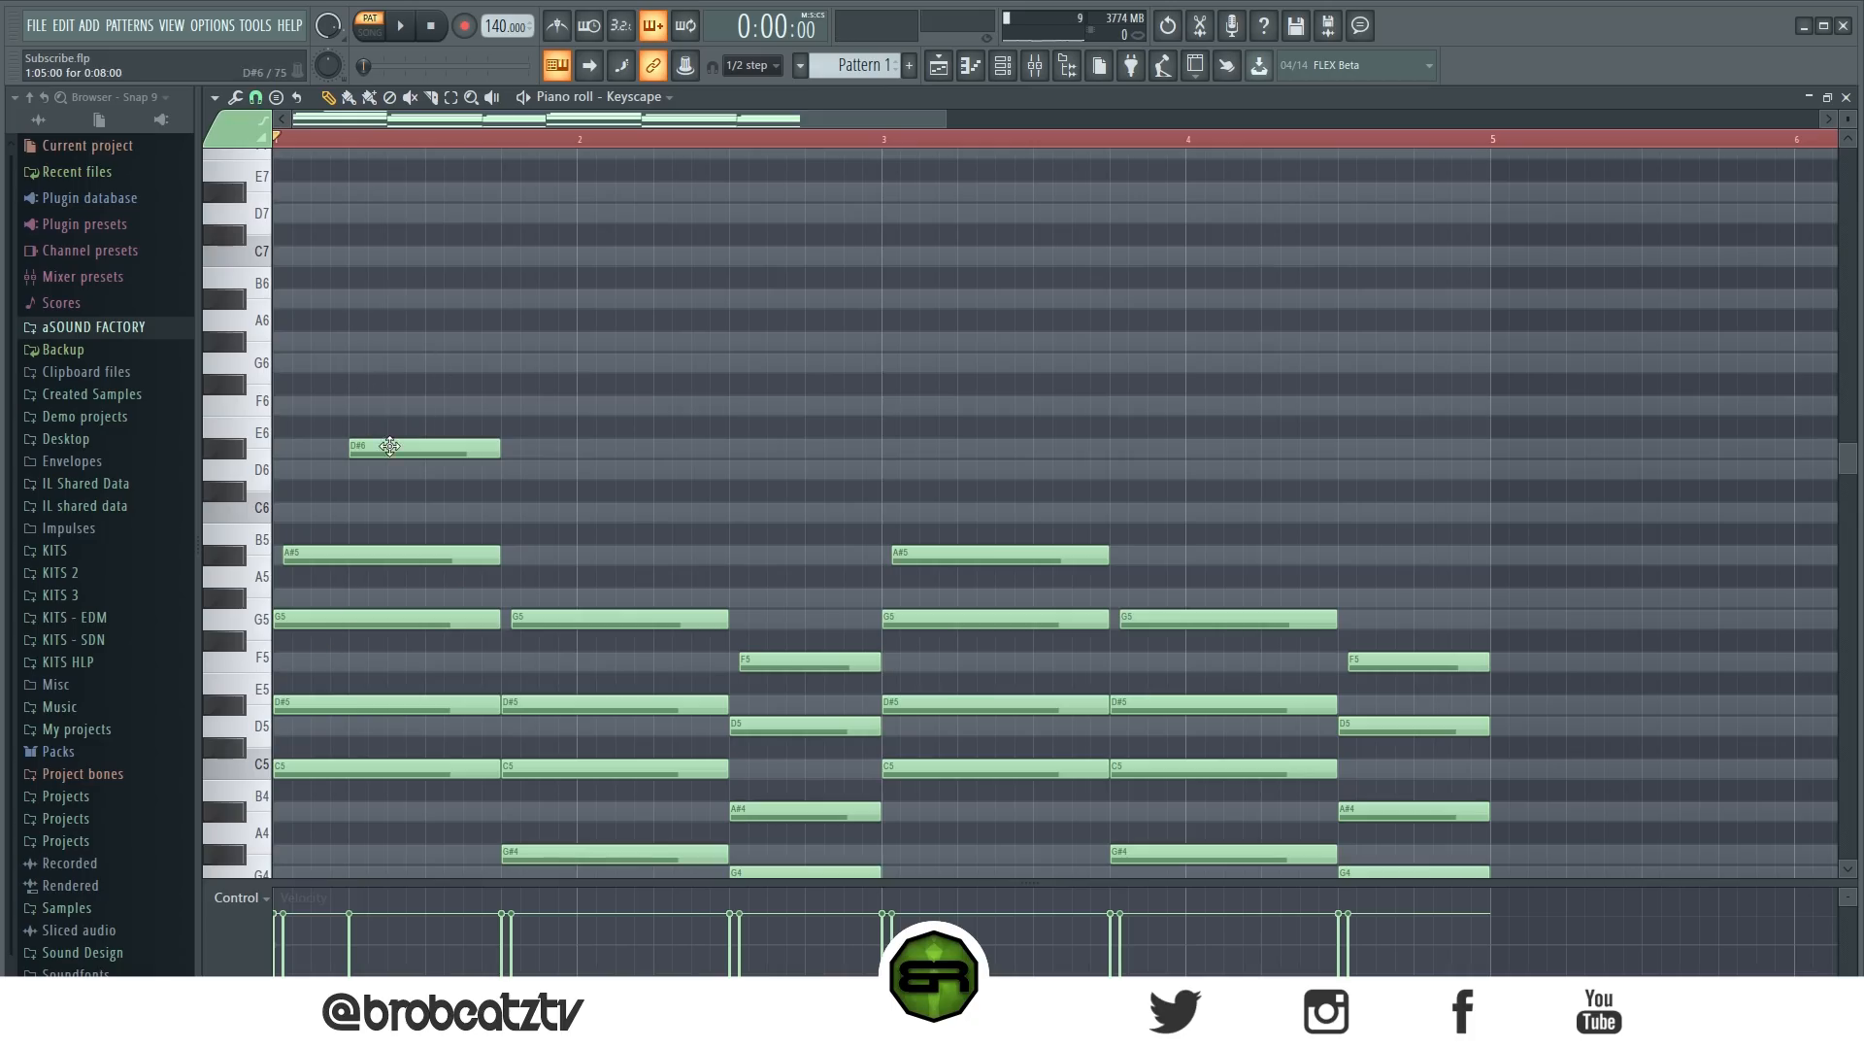
drag(388, 444, 313, 316)
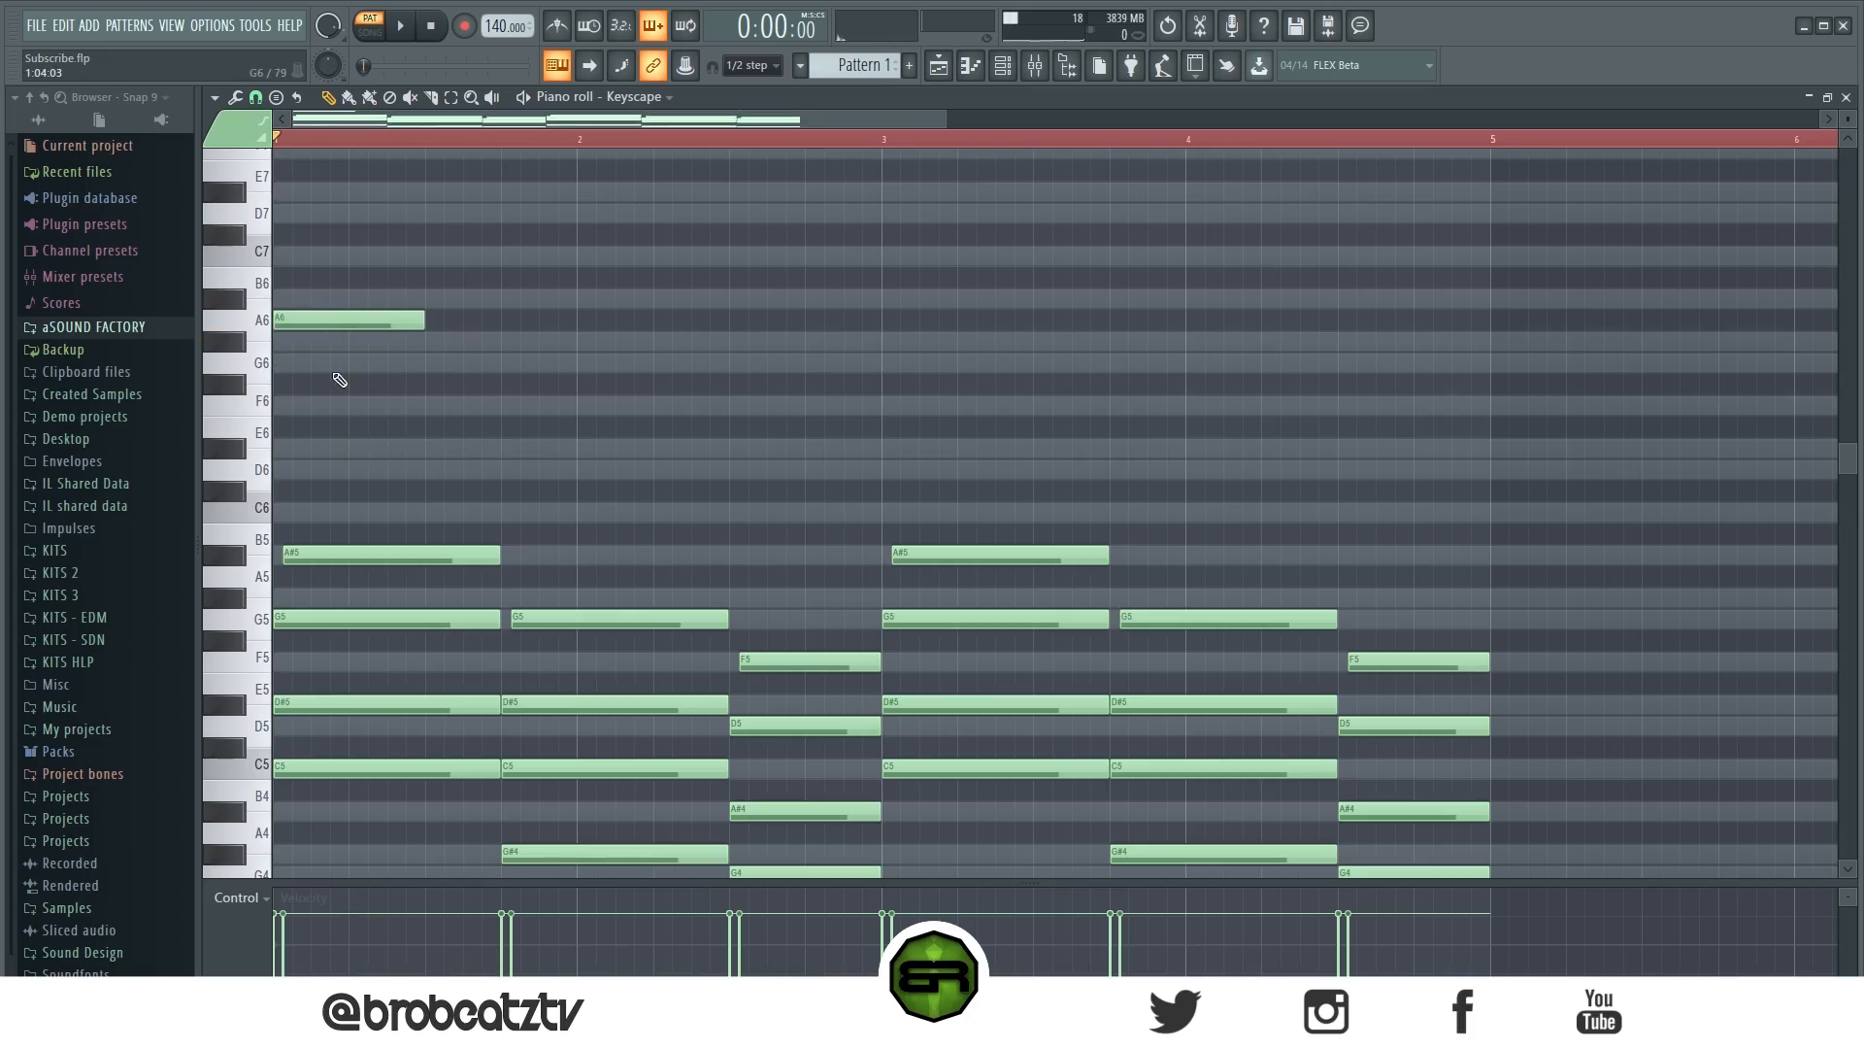
right_click(333, 316)
Add a G6 melody note on the second beat of bar 1 and a D#6 note half a beat after it.
click(356, 363)
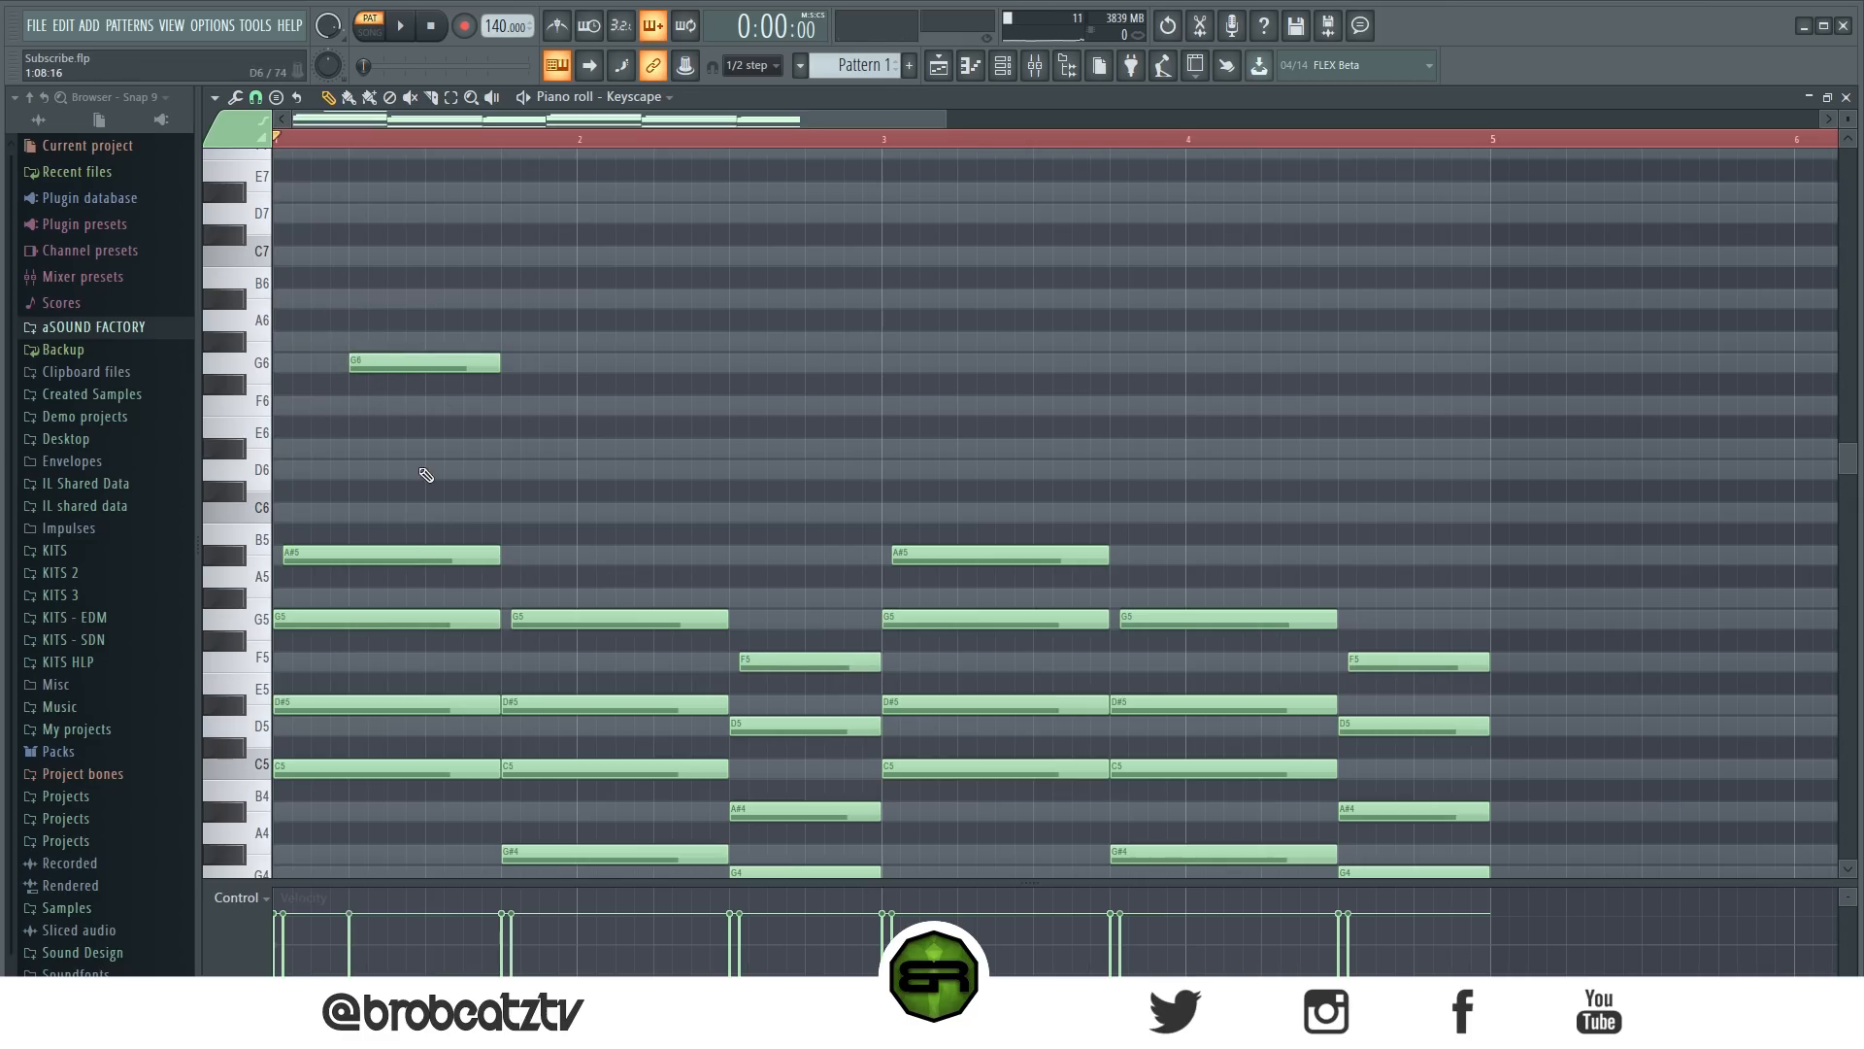
scroll(441, 468, down, 3)
scroll(408, 483, up, 4)
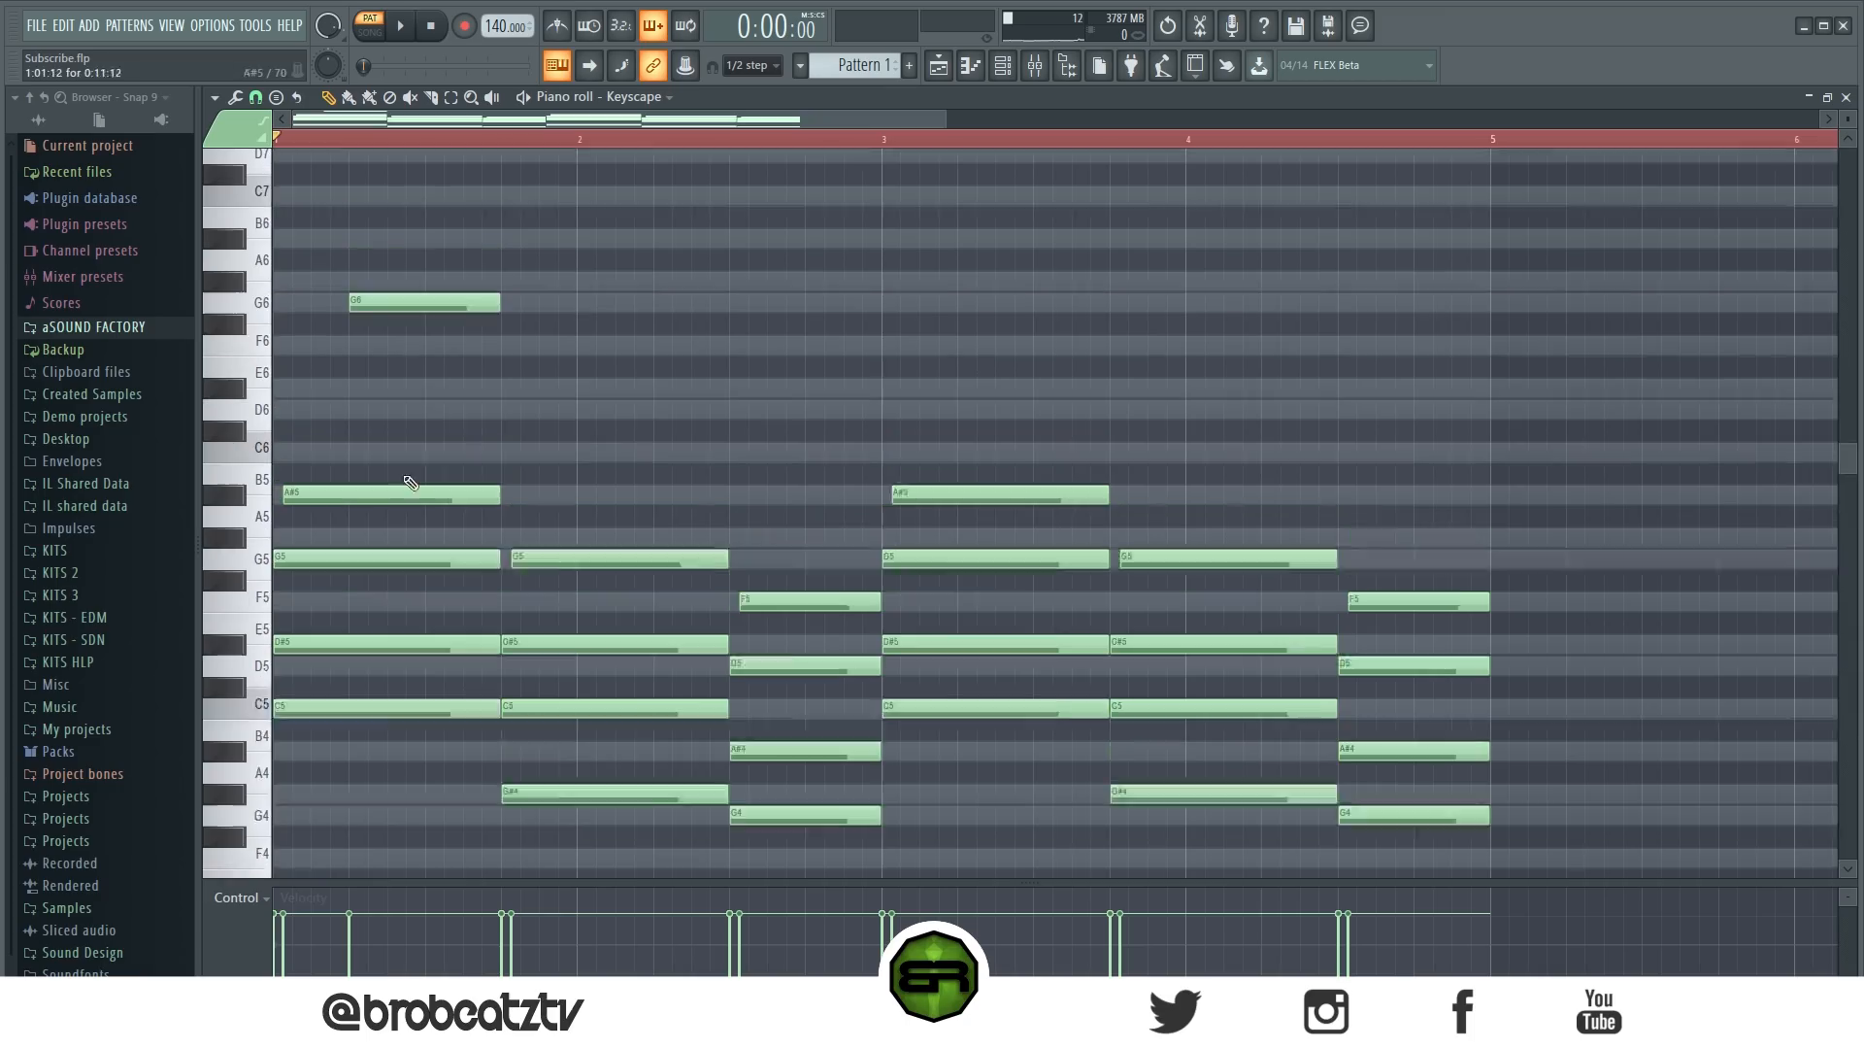
click(389, 515)
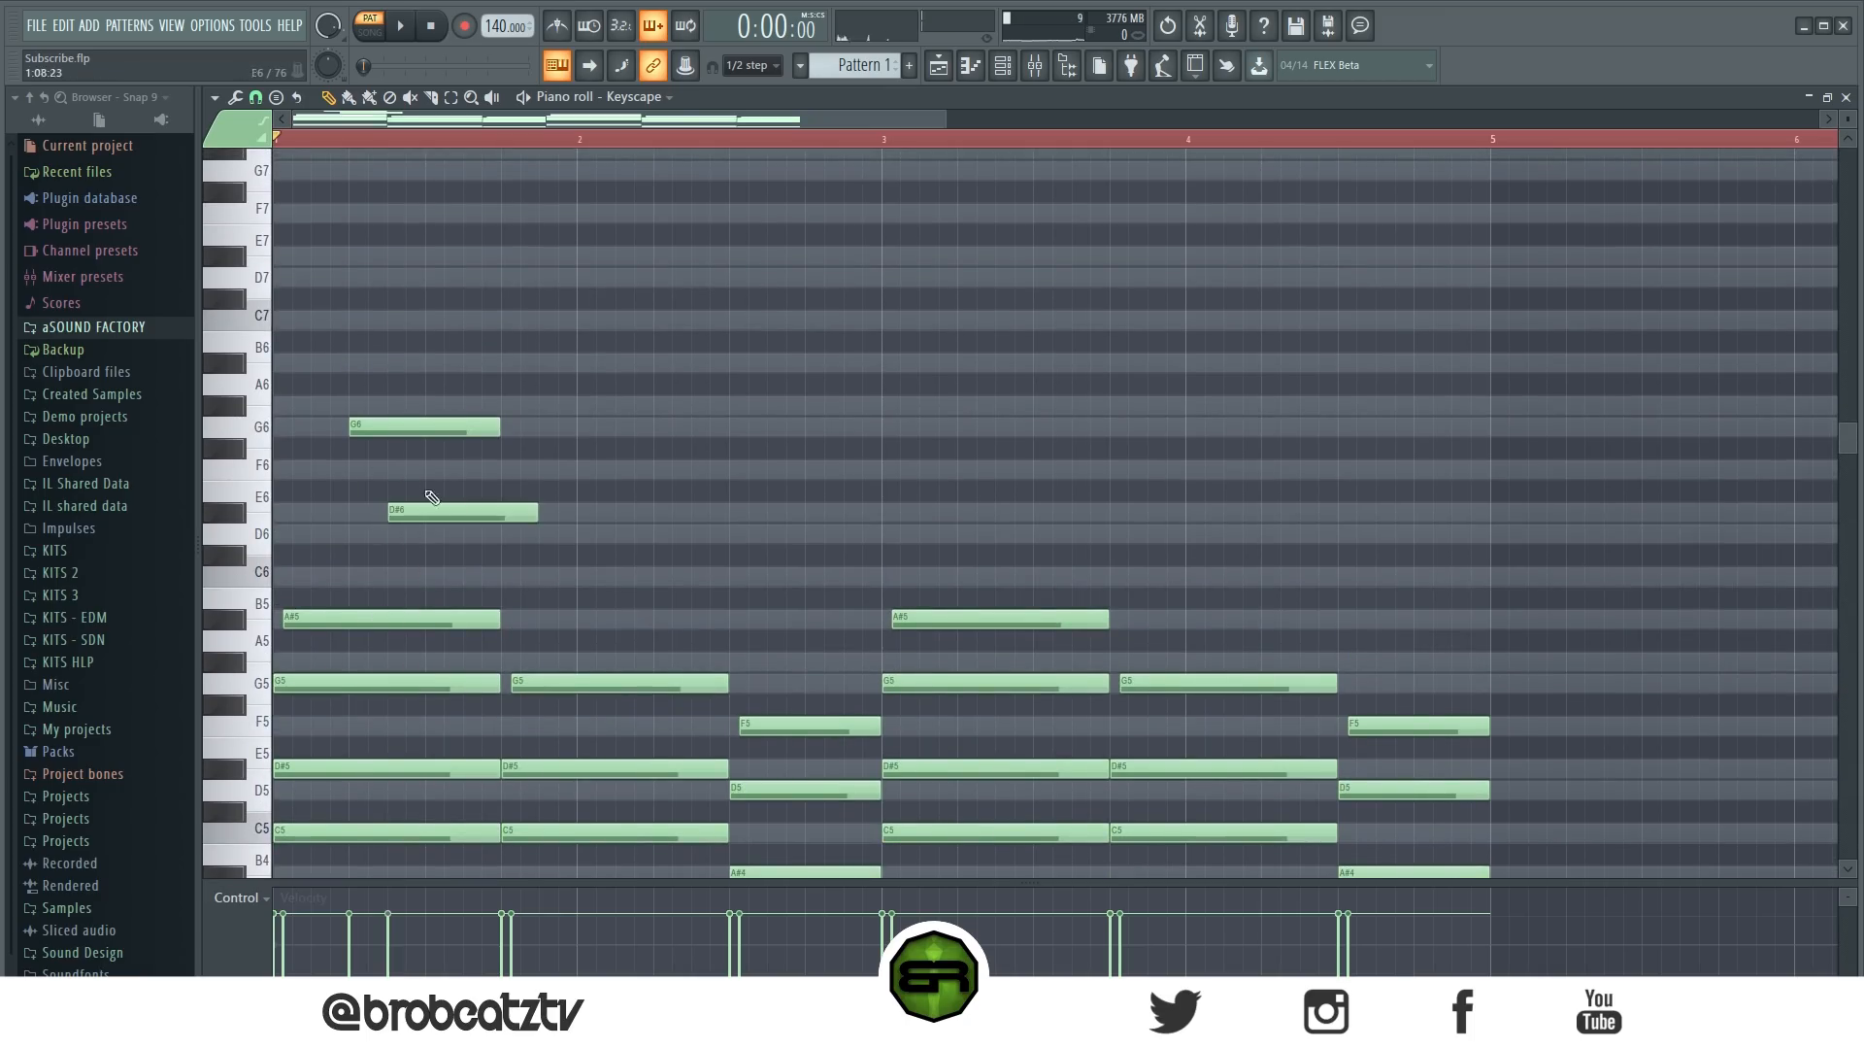
Add an A#6 melody note on the third beat of bar 1 and play back the melody start.
scroll(432, 510, down, 4)
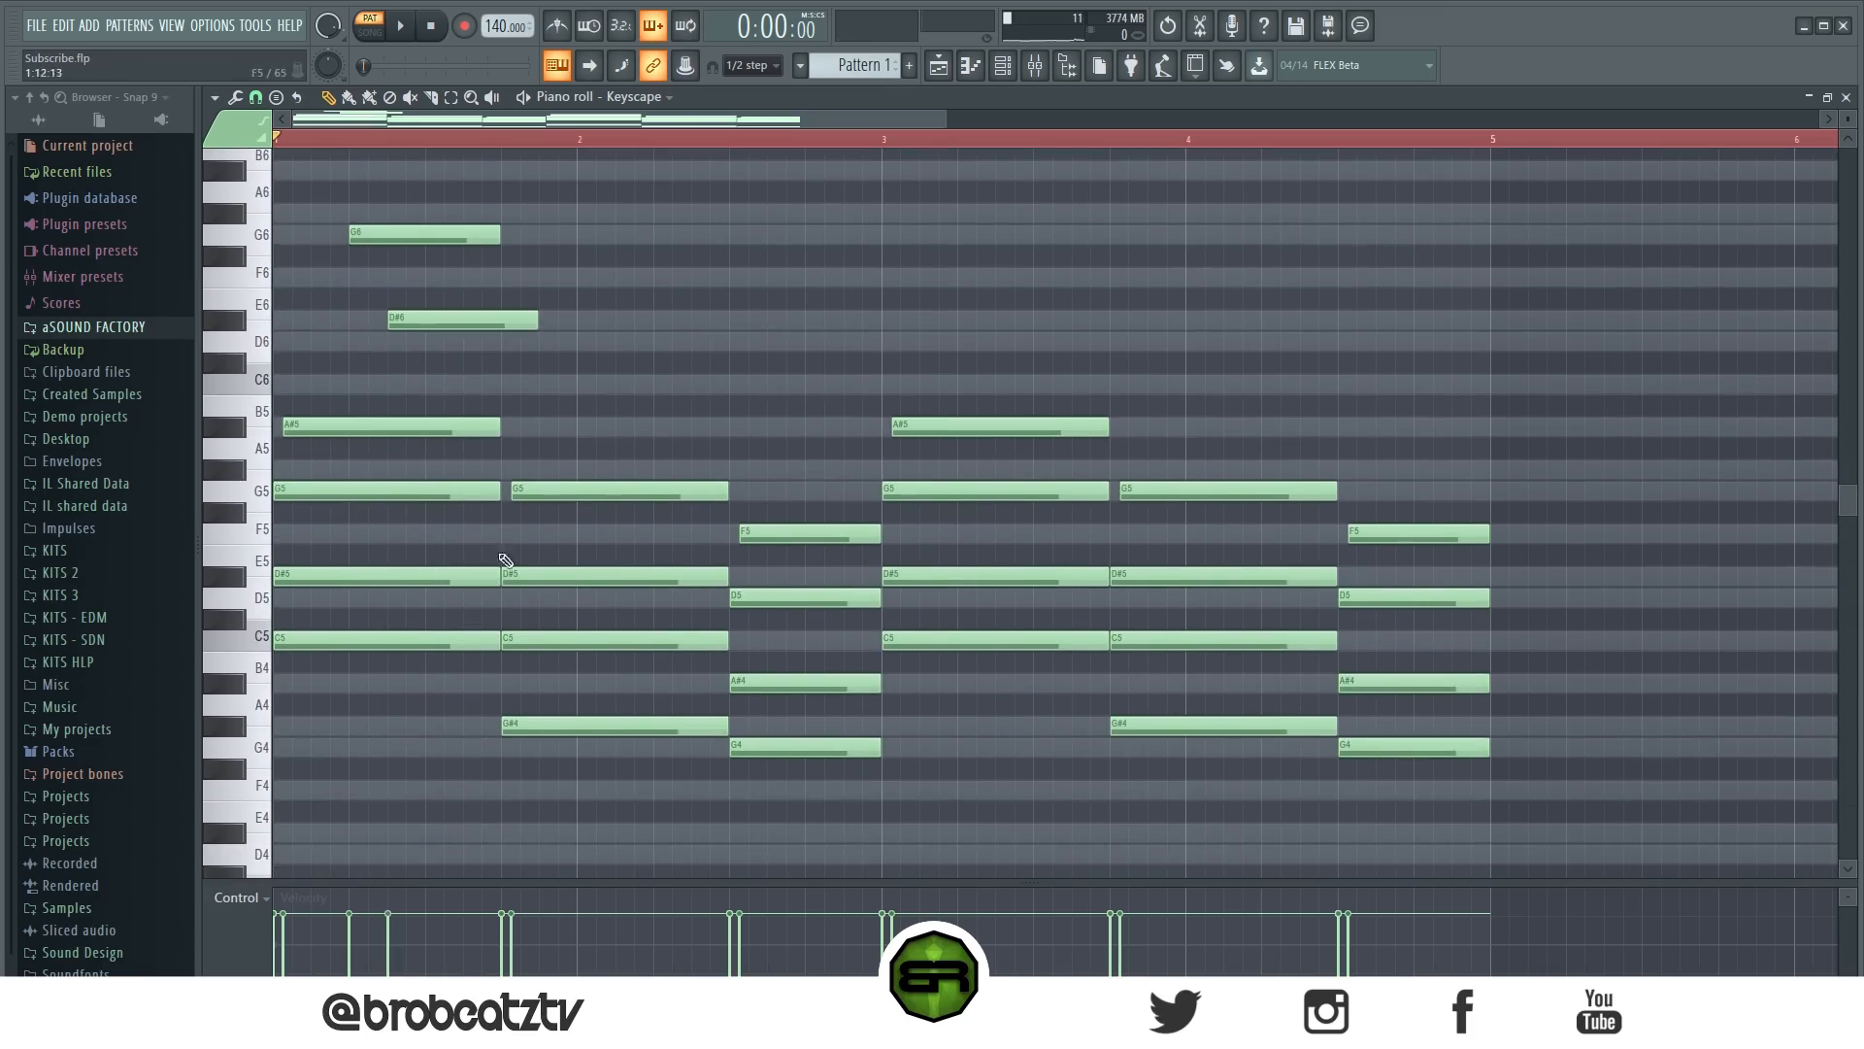
click(276, 642)
click(777, 683)
scroll(729, 571, up, 4)
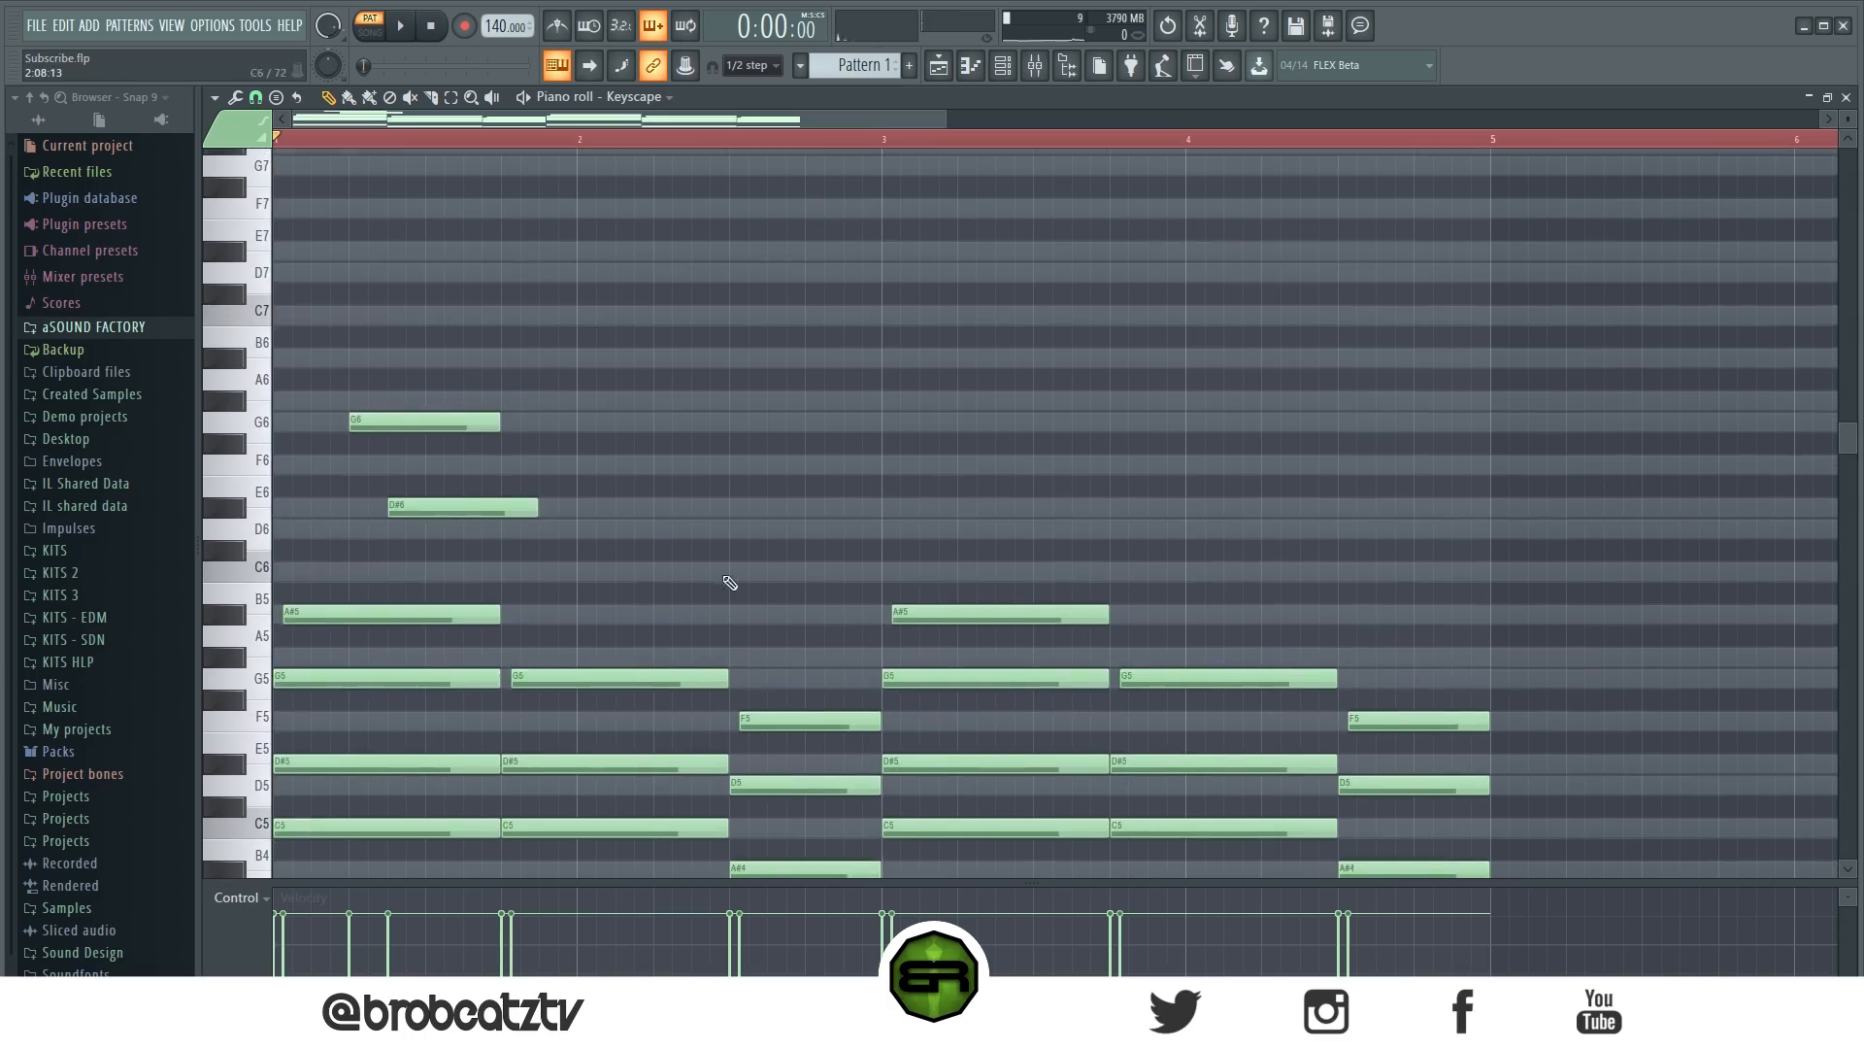
scroll(813, 779, down, 2)
scroll(657, 598, up, 5)
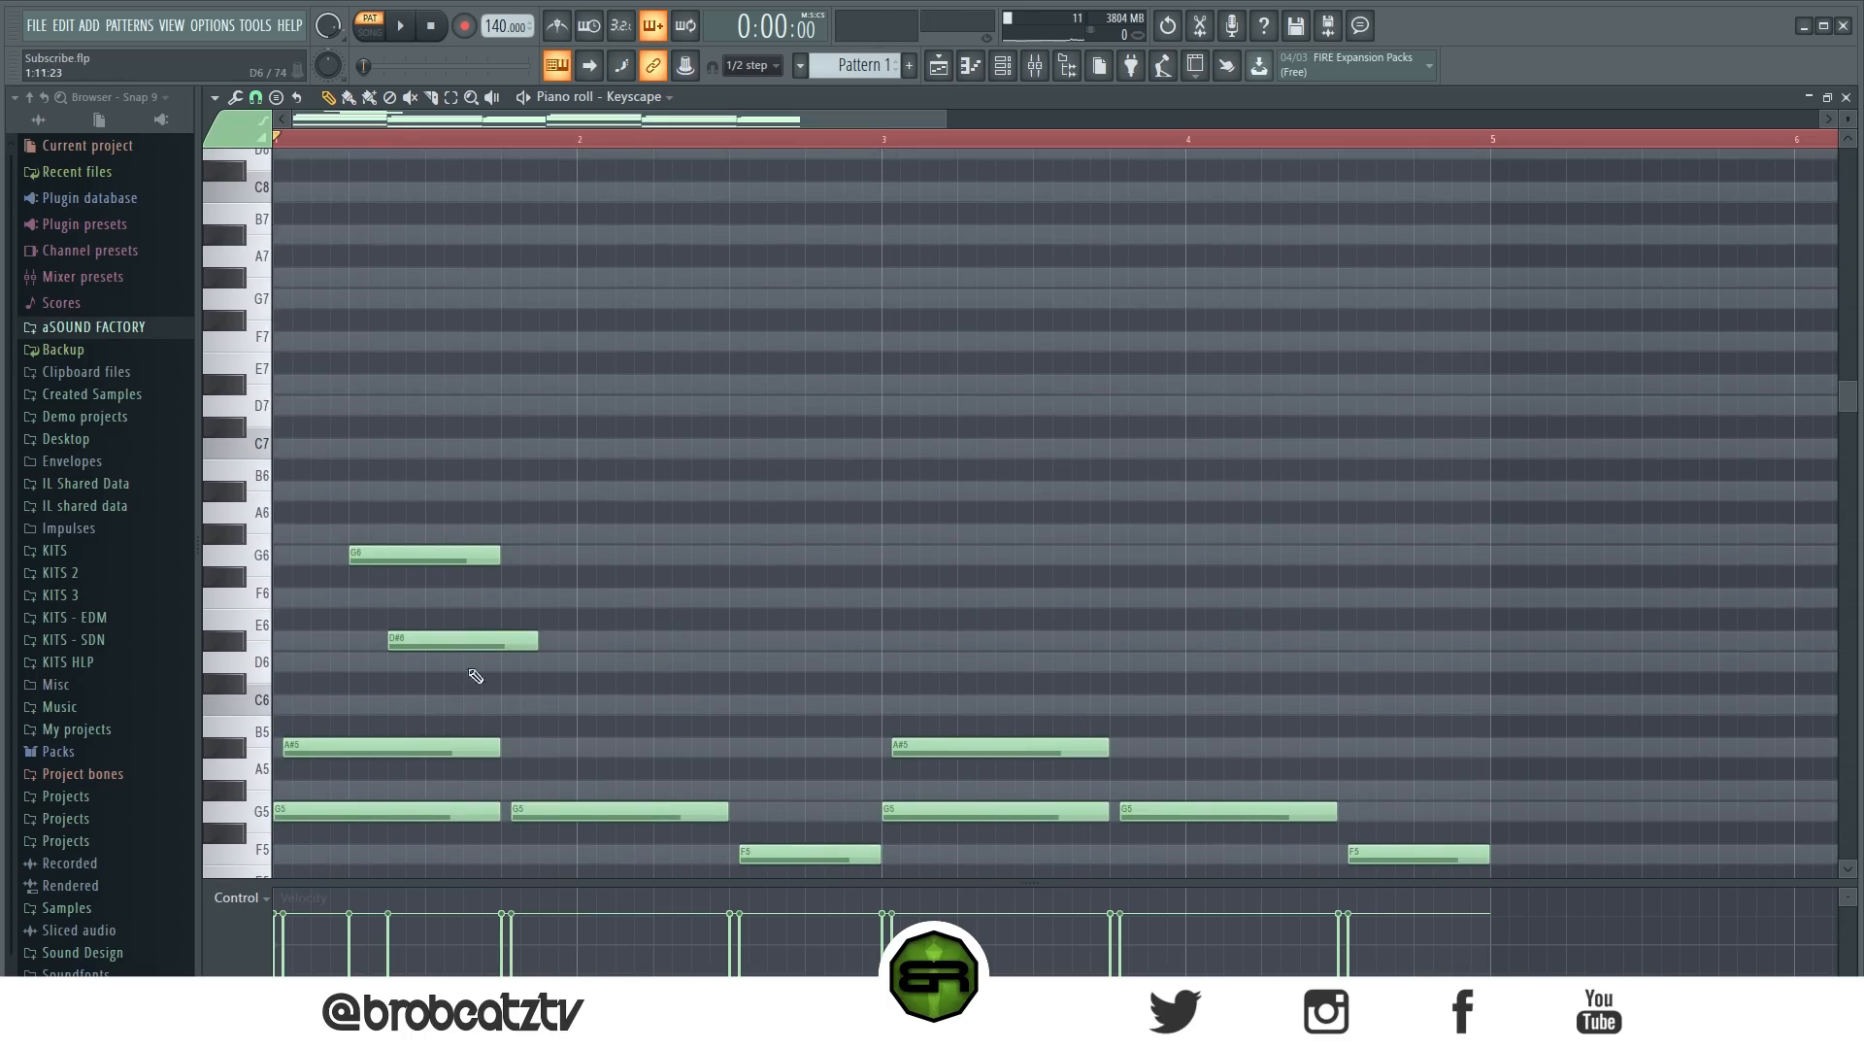
click(467, 747)
click(427, 491)
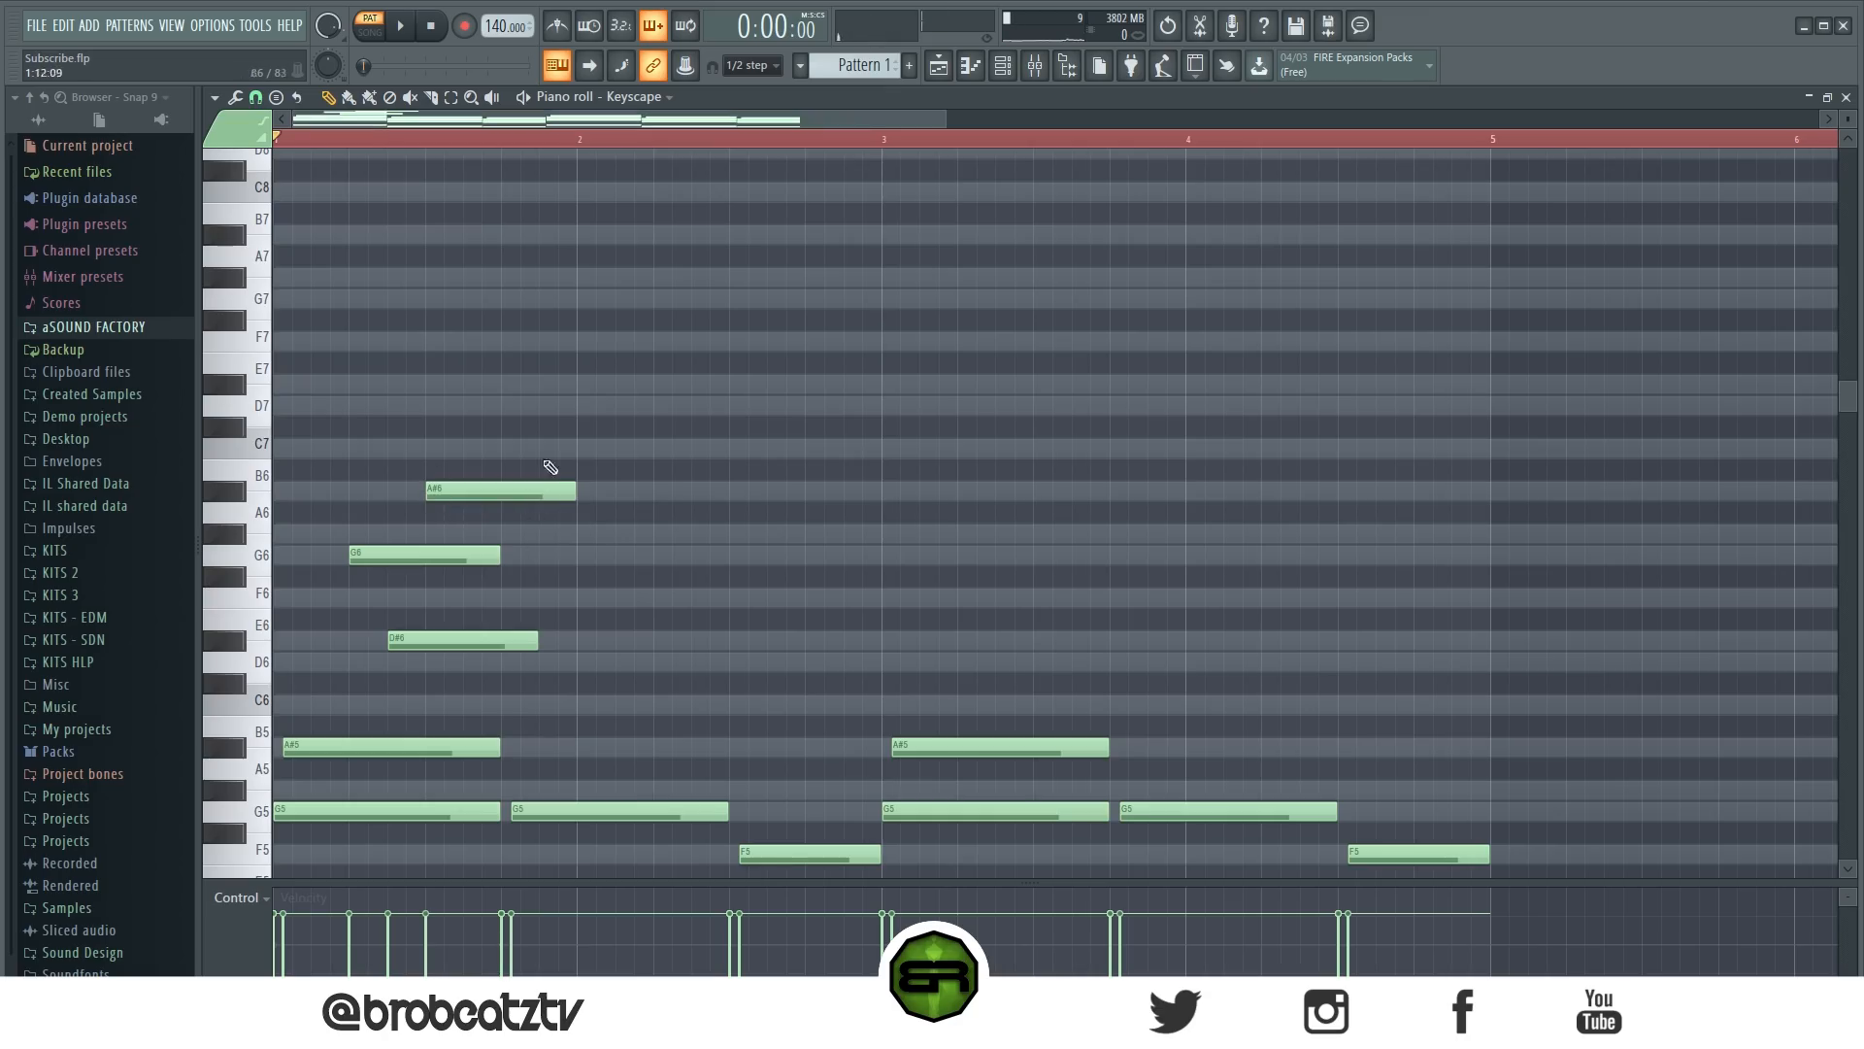
scroll(551, 490, down, 2)
key(space)
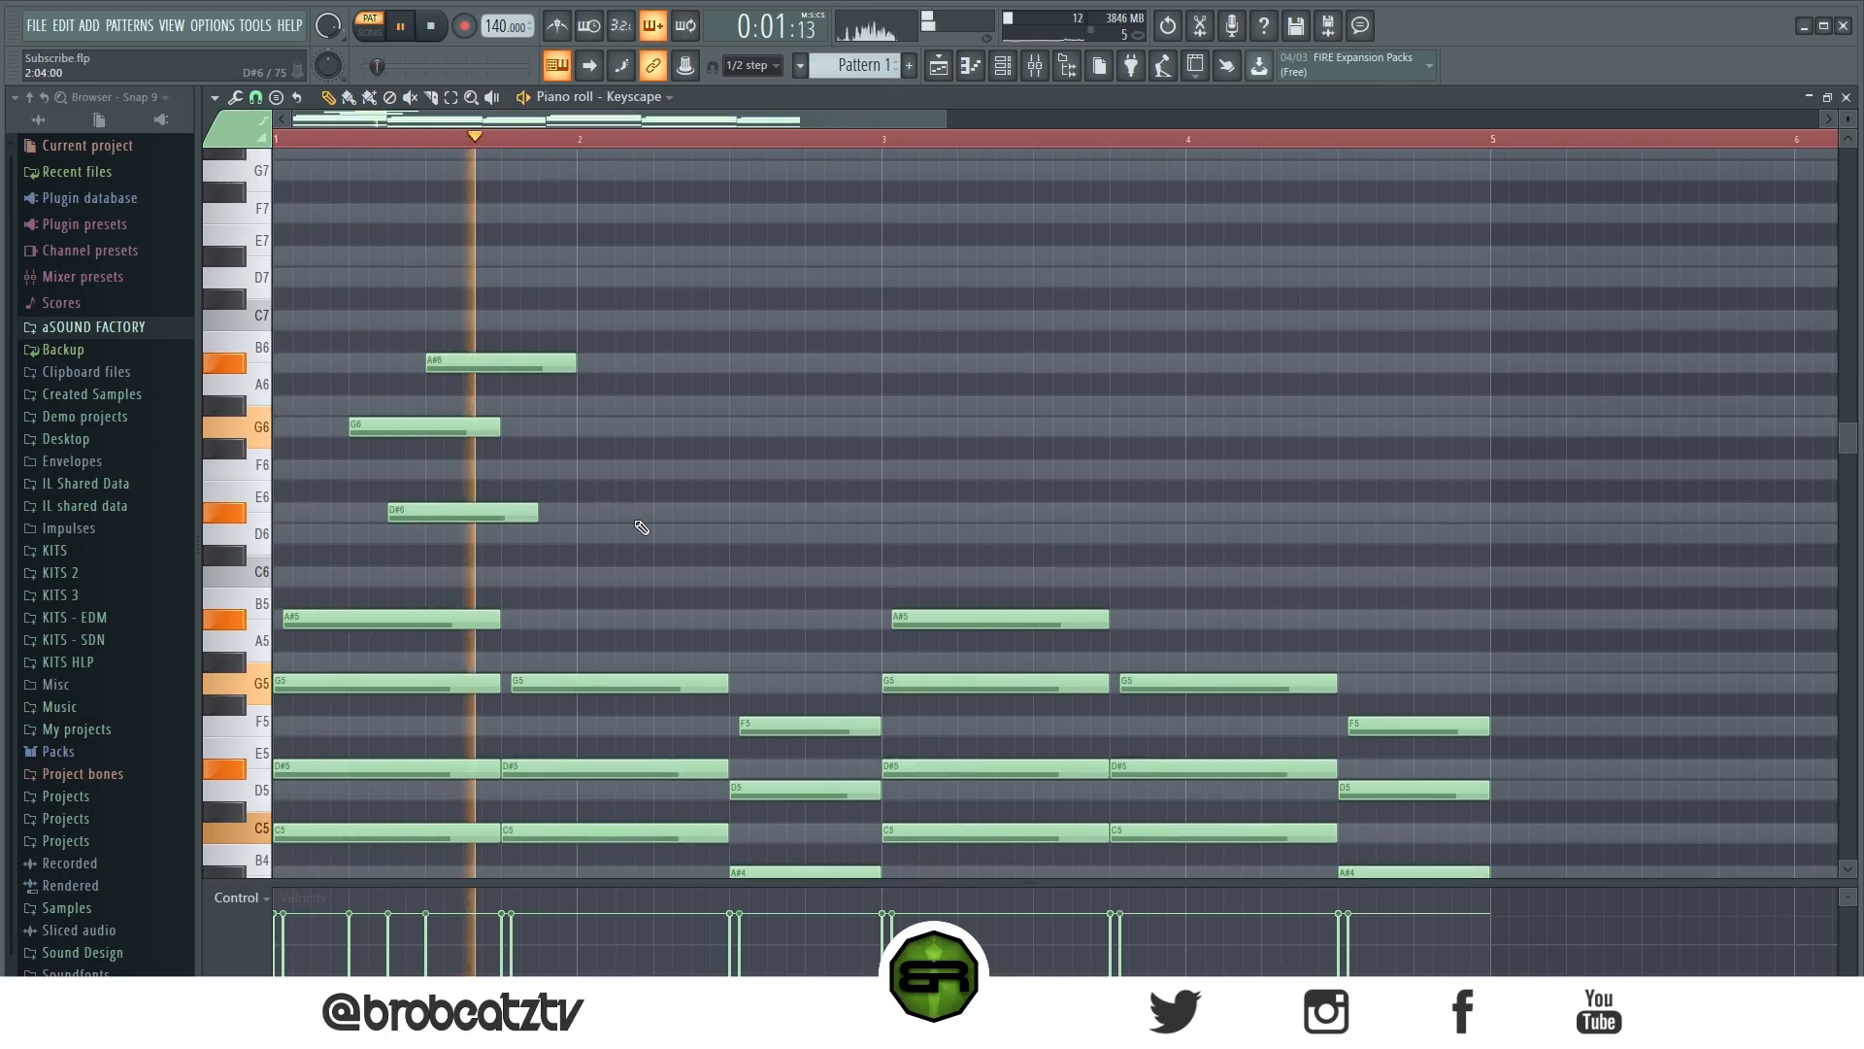
key(space)
Raise the D#6 melody note one octave to D#7, select all three melody notes and play back the opening.
click(514, 513)
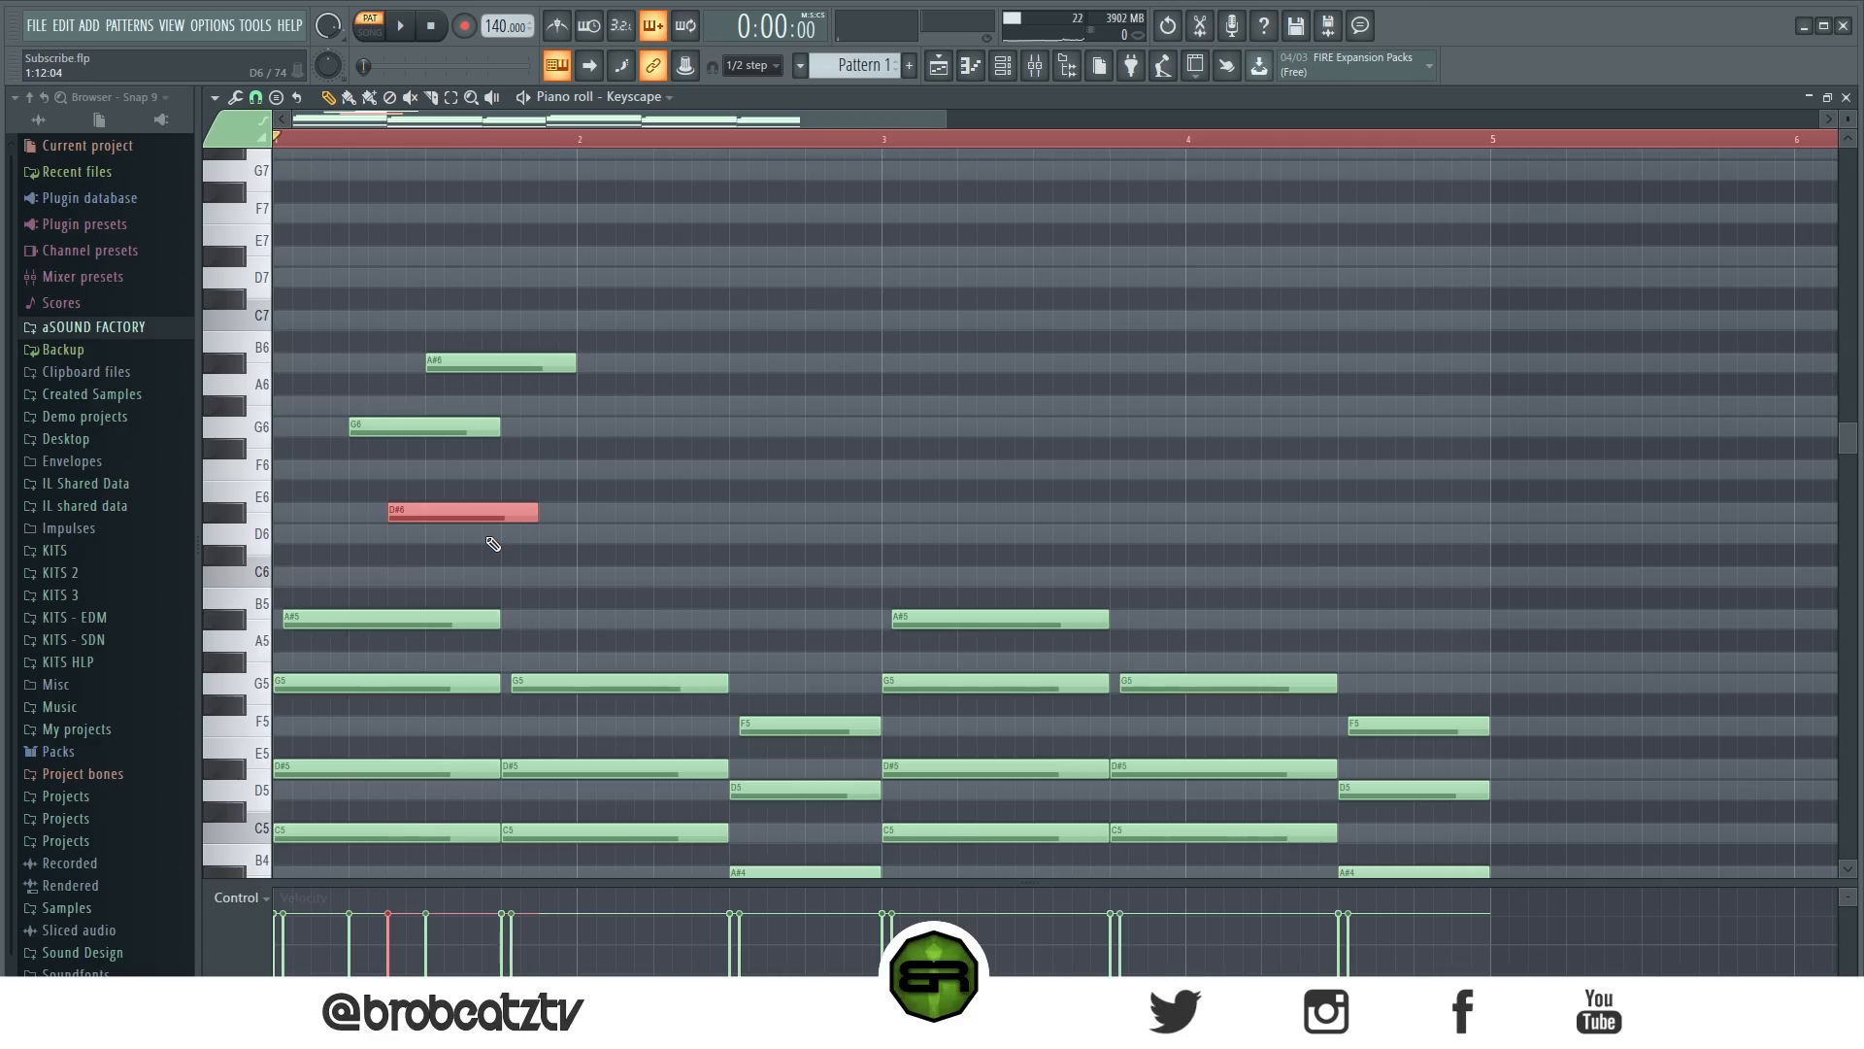
key(ctrl+Up)
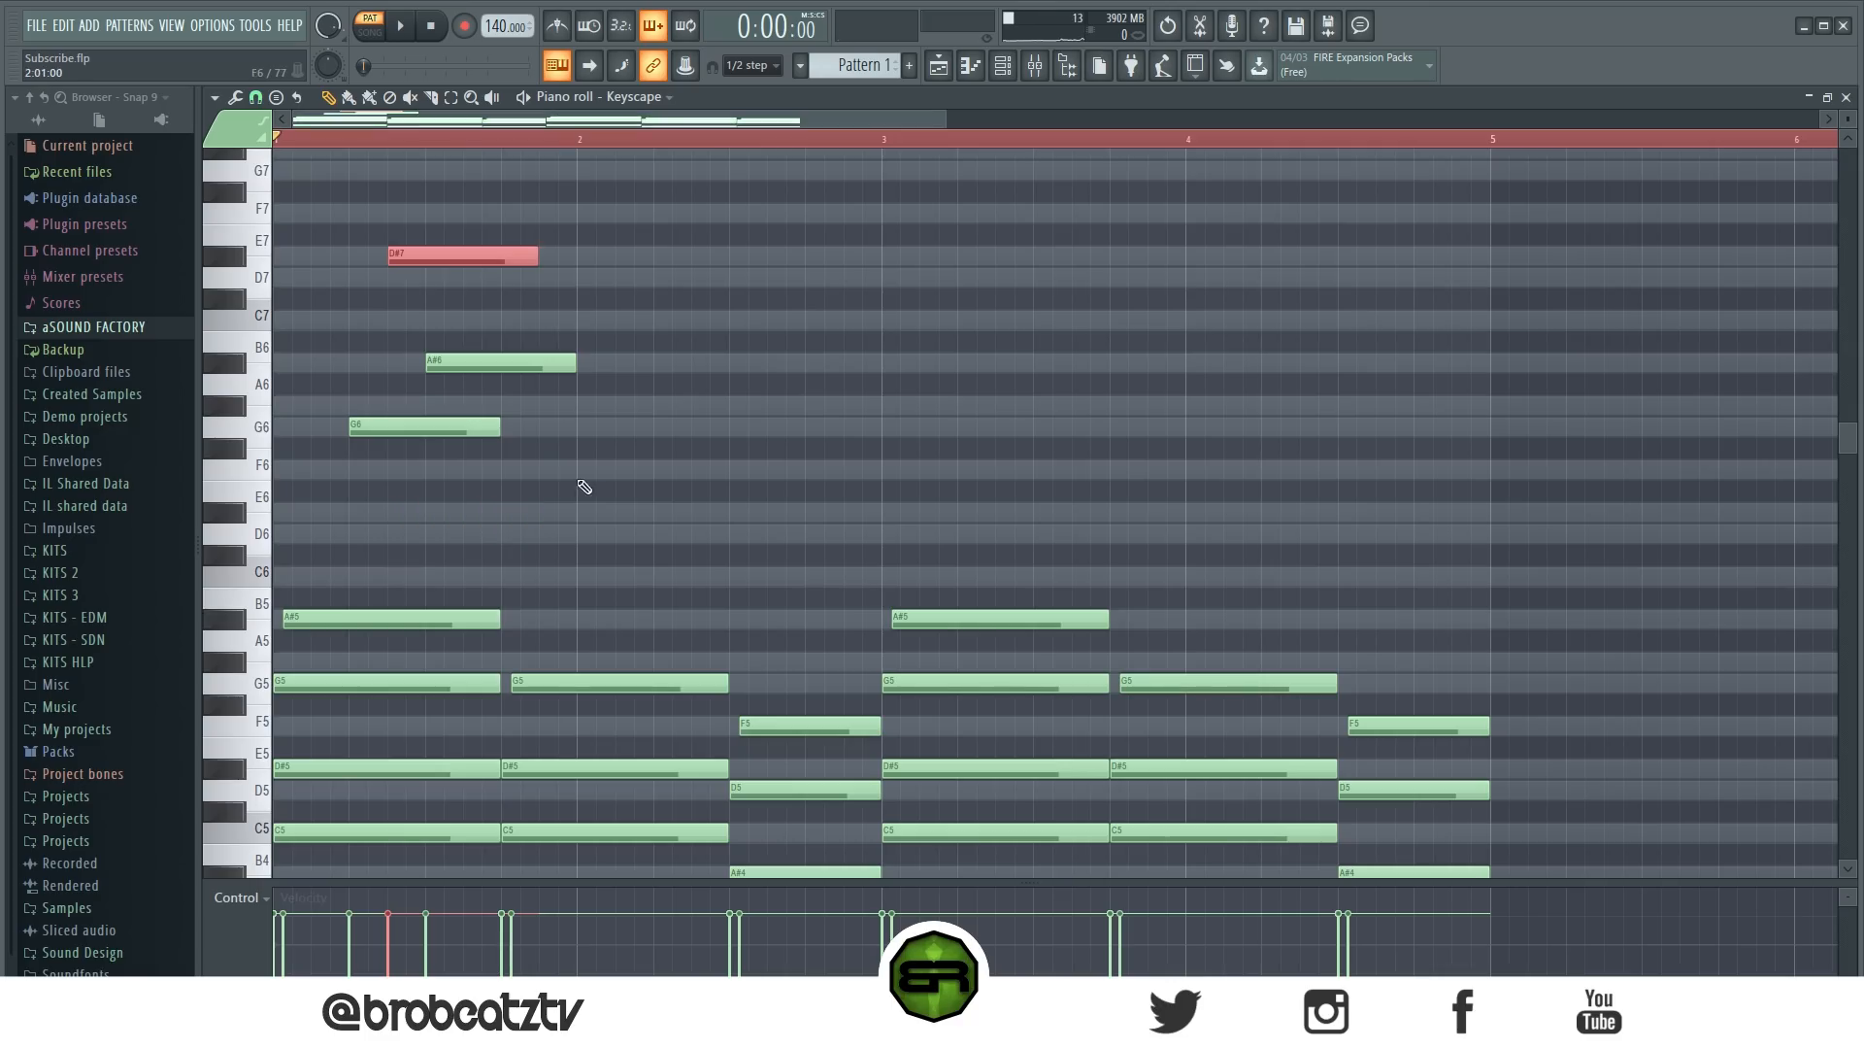
drag(579, 204, 361, 427)
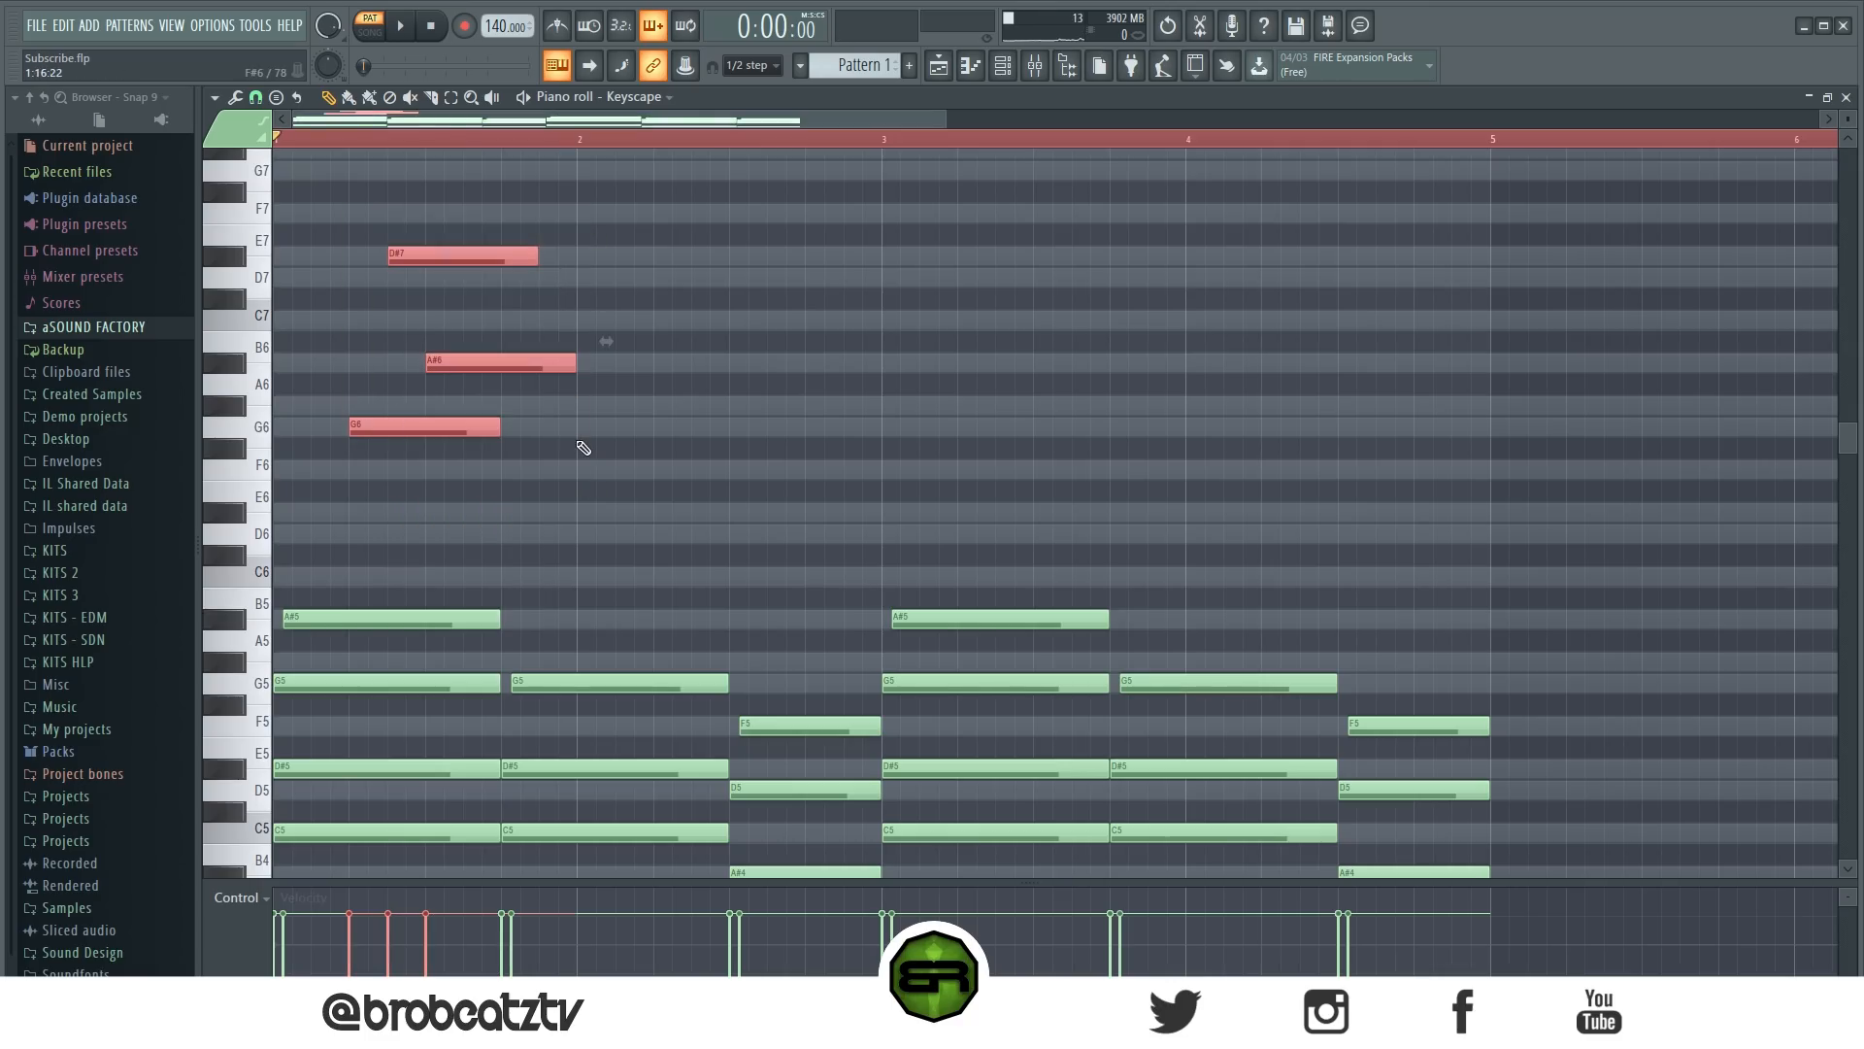
key(space)
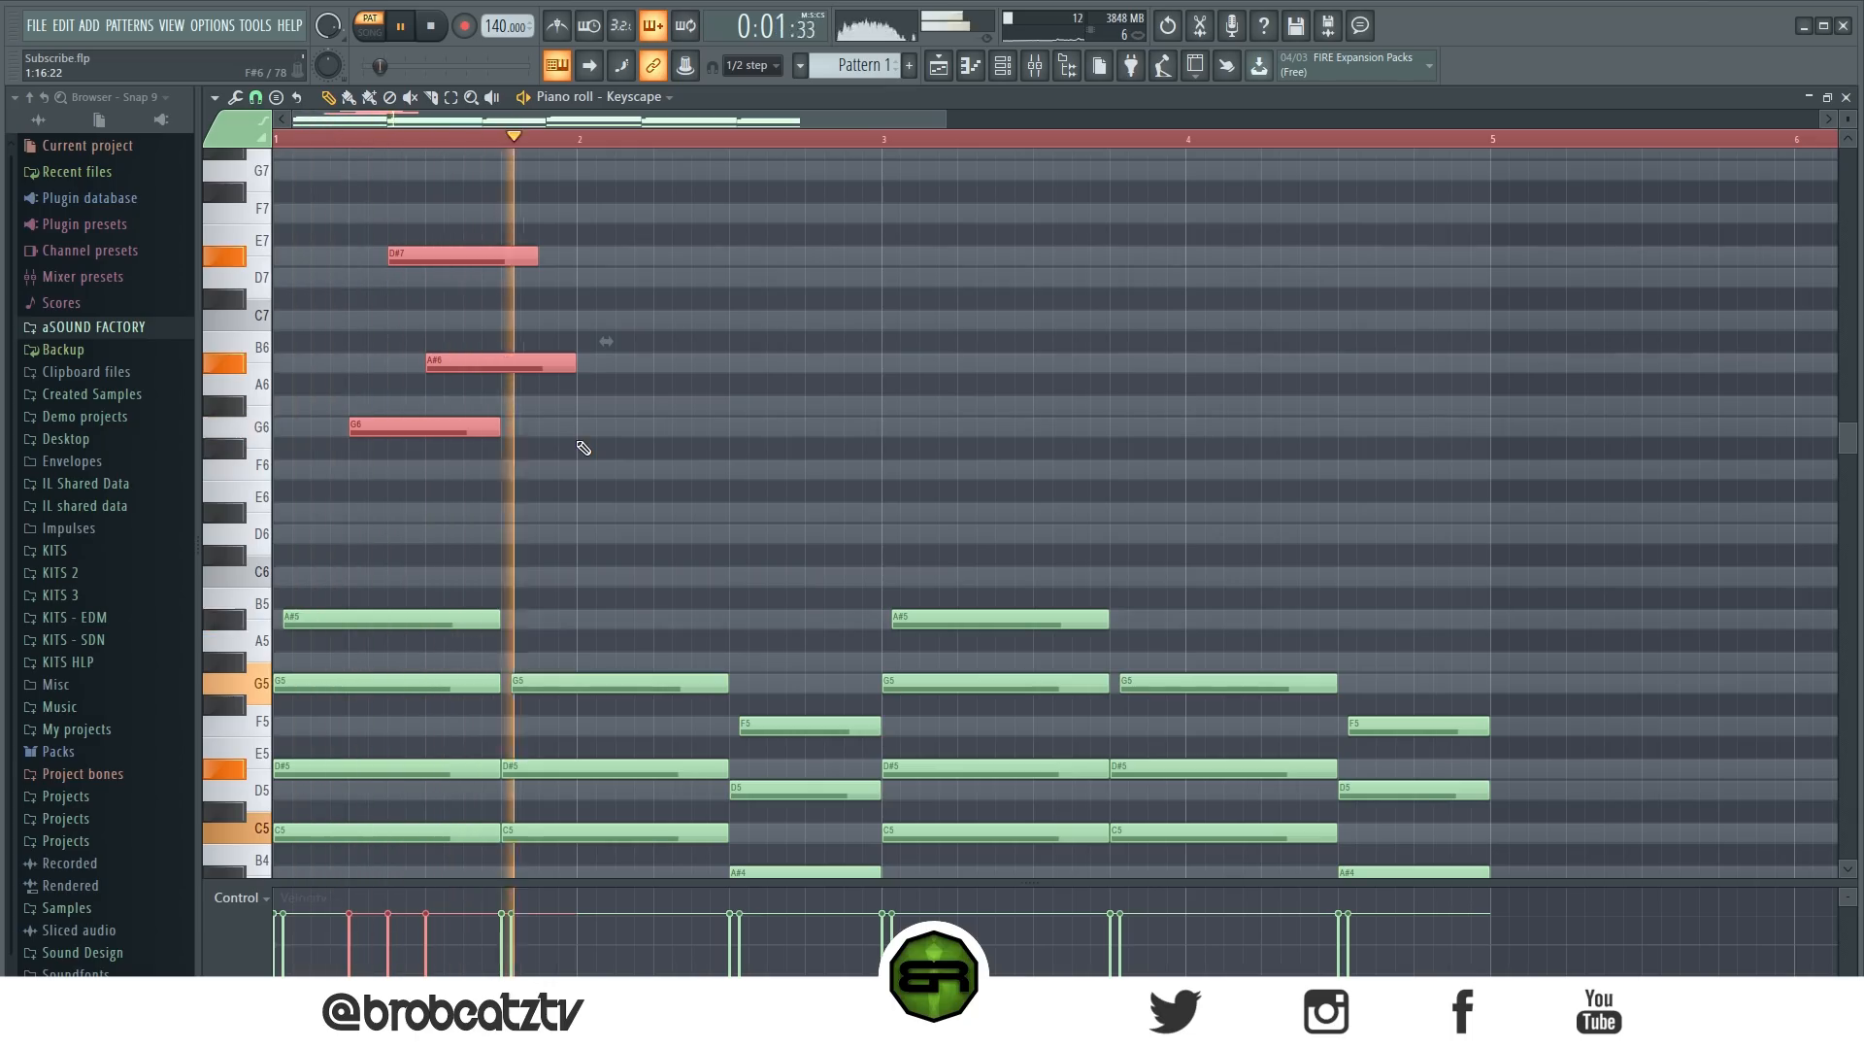
key(space)
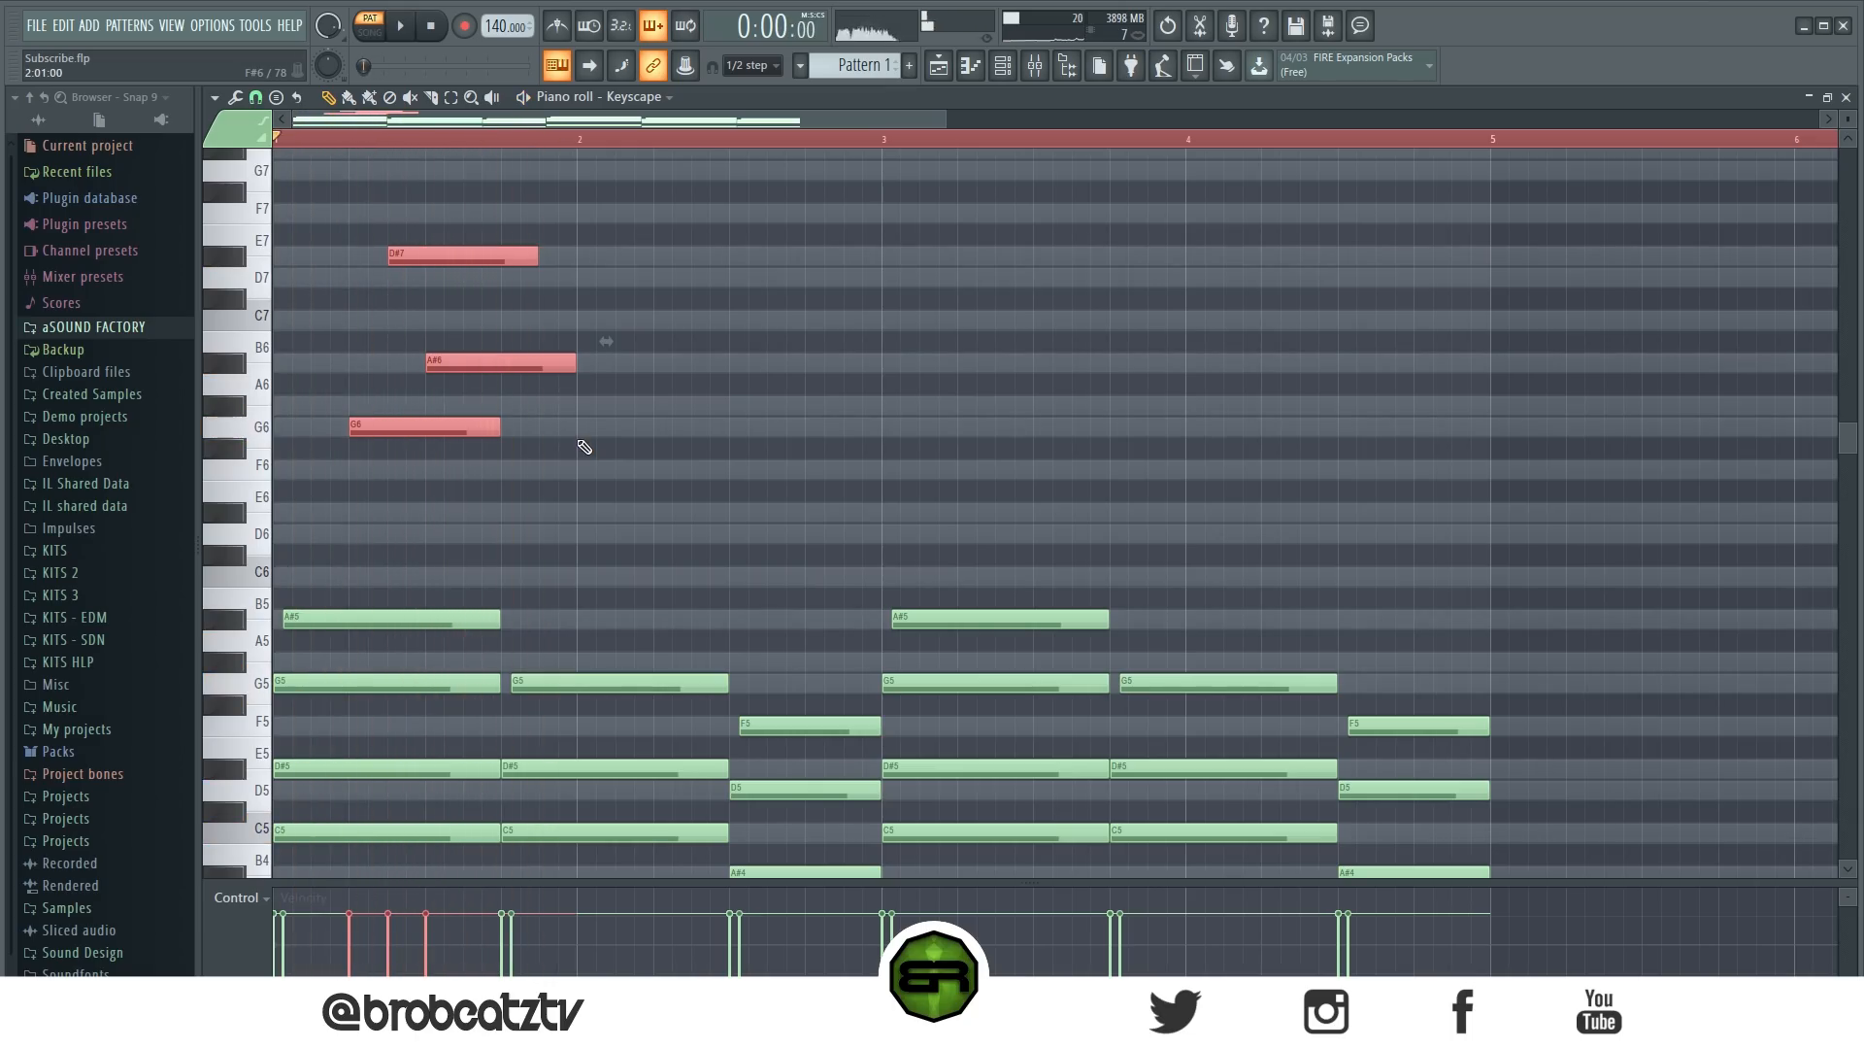
Copy the three melody notes so the copy starts at bar 2, and raise the copied G6 note to G#6.
mouse_move(390, 435)
mouse_down()
mouse_move(690, 444)
mouse_move(626, 448)
mouse_up()
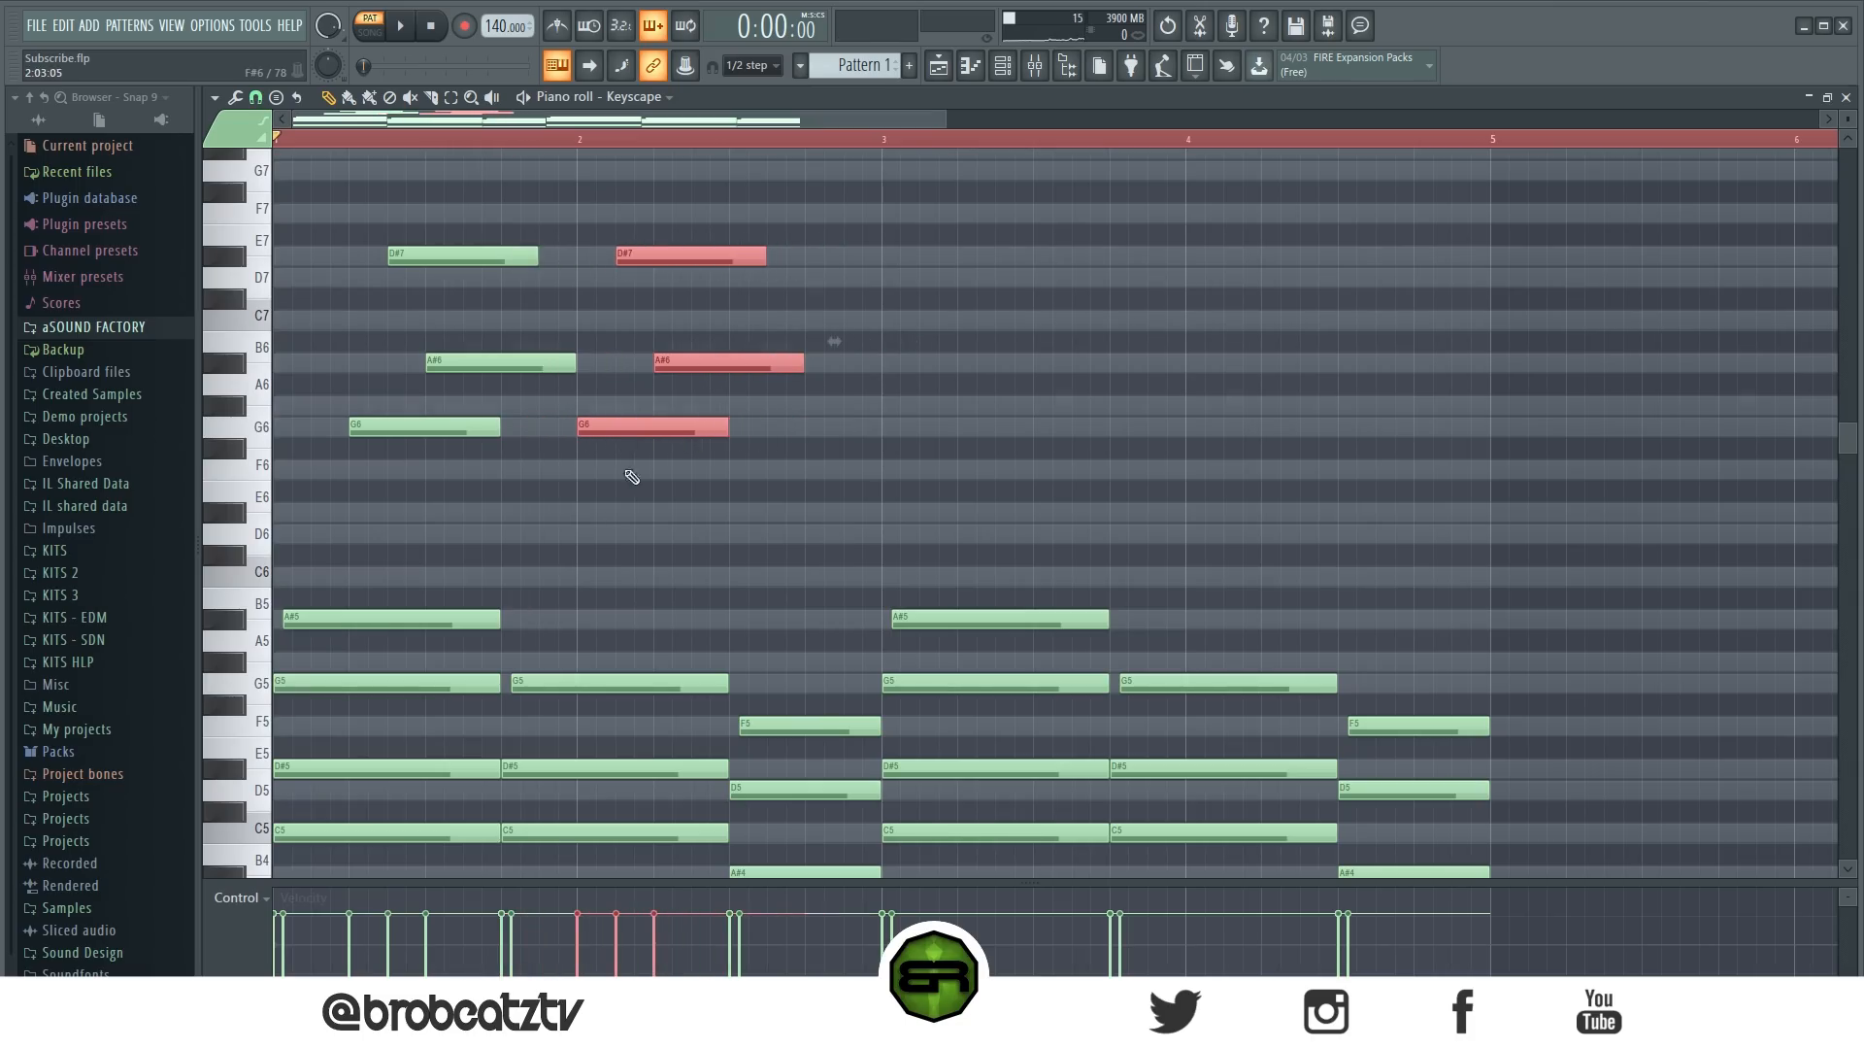
click(646, 478)
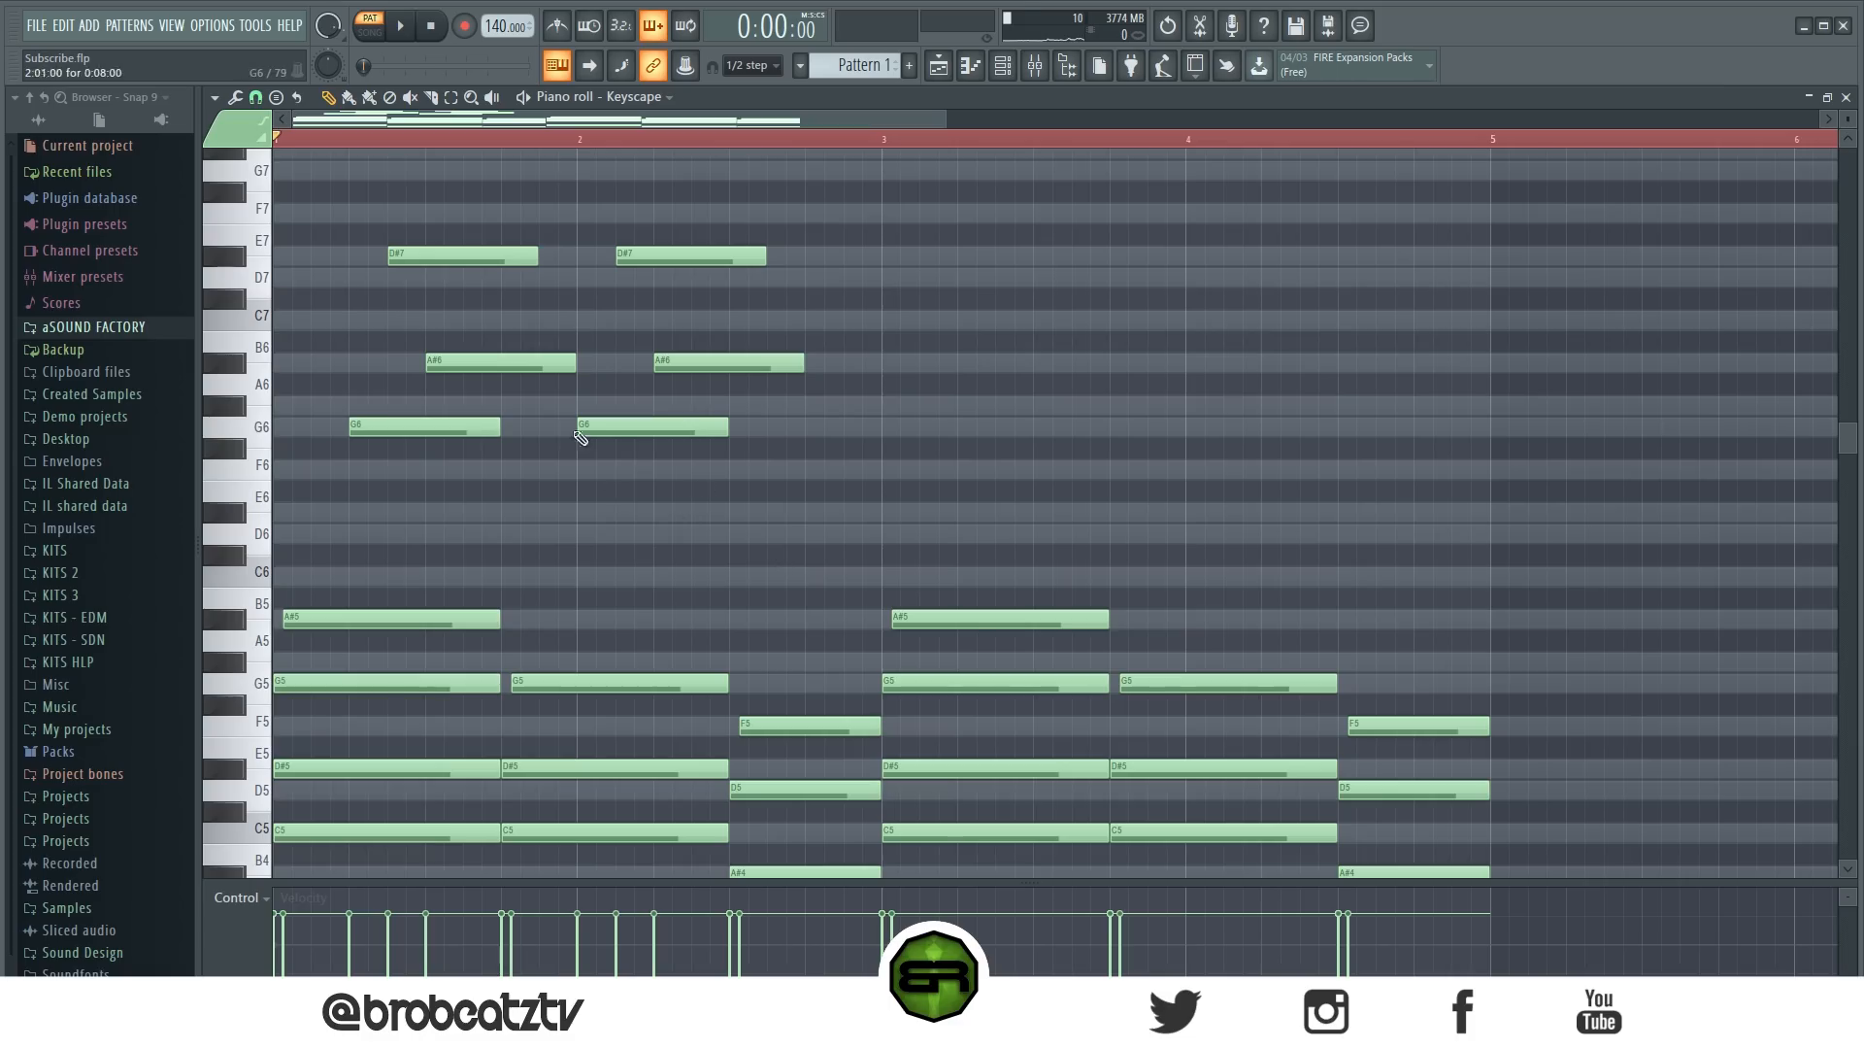
click(608, 416)
drag(608, 416, 609, 394)
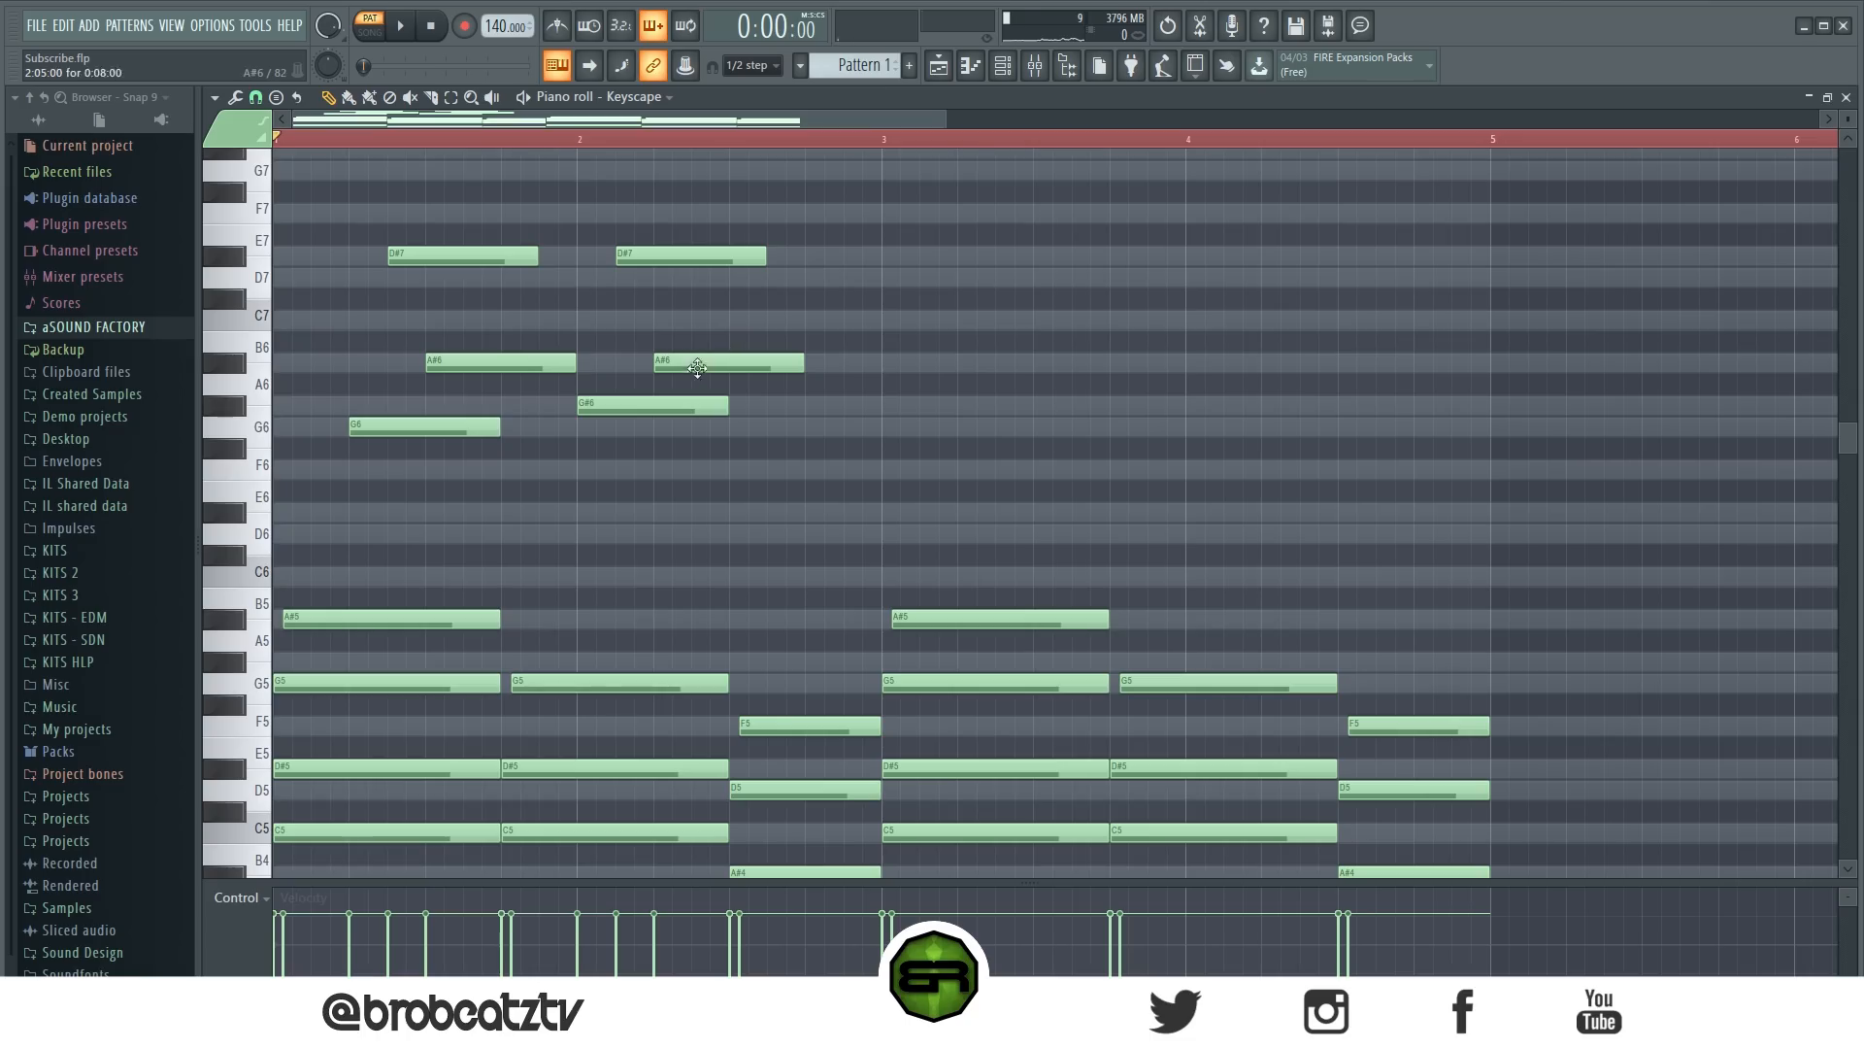
drag(611, 405, 612, 426)
Compare the copied melody notes with the notes of the second chord and play back the melody.
drag(667, 225, 656, 404)
click(655, 424)
drag(636, 204, 695, 402)
scroll(600, 439, down, 3)
drag(580, 418, 517, 762)
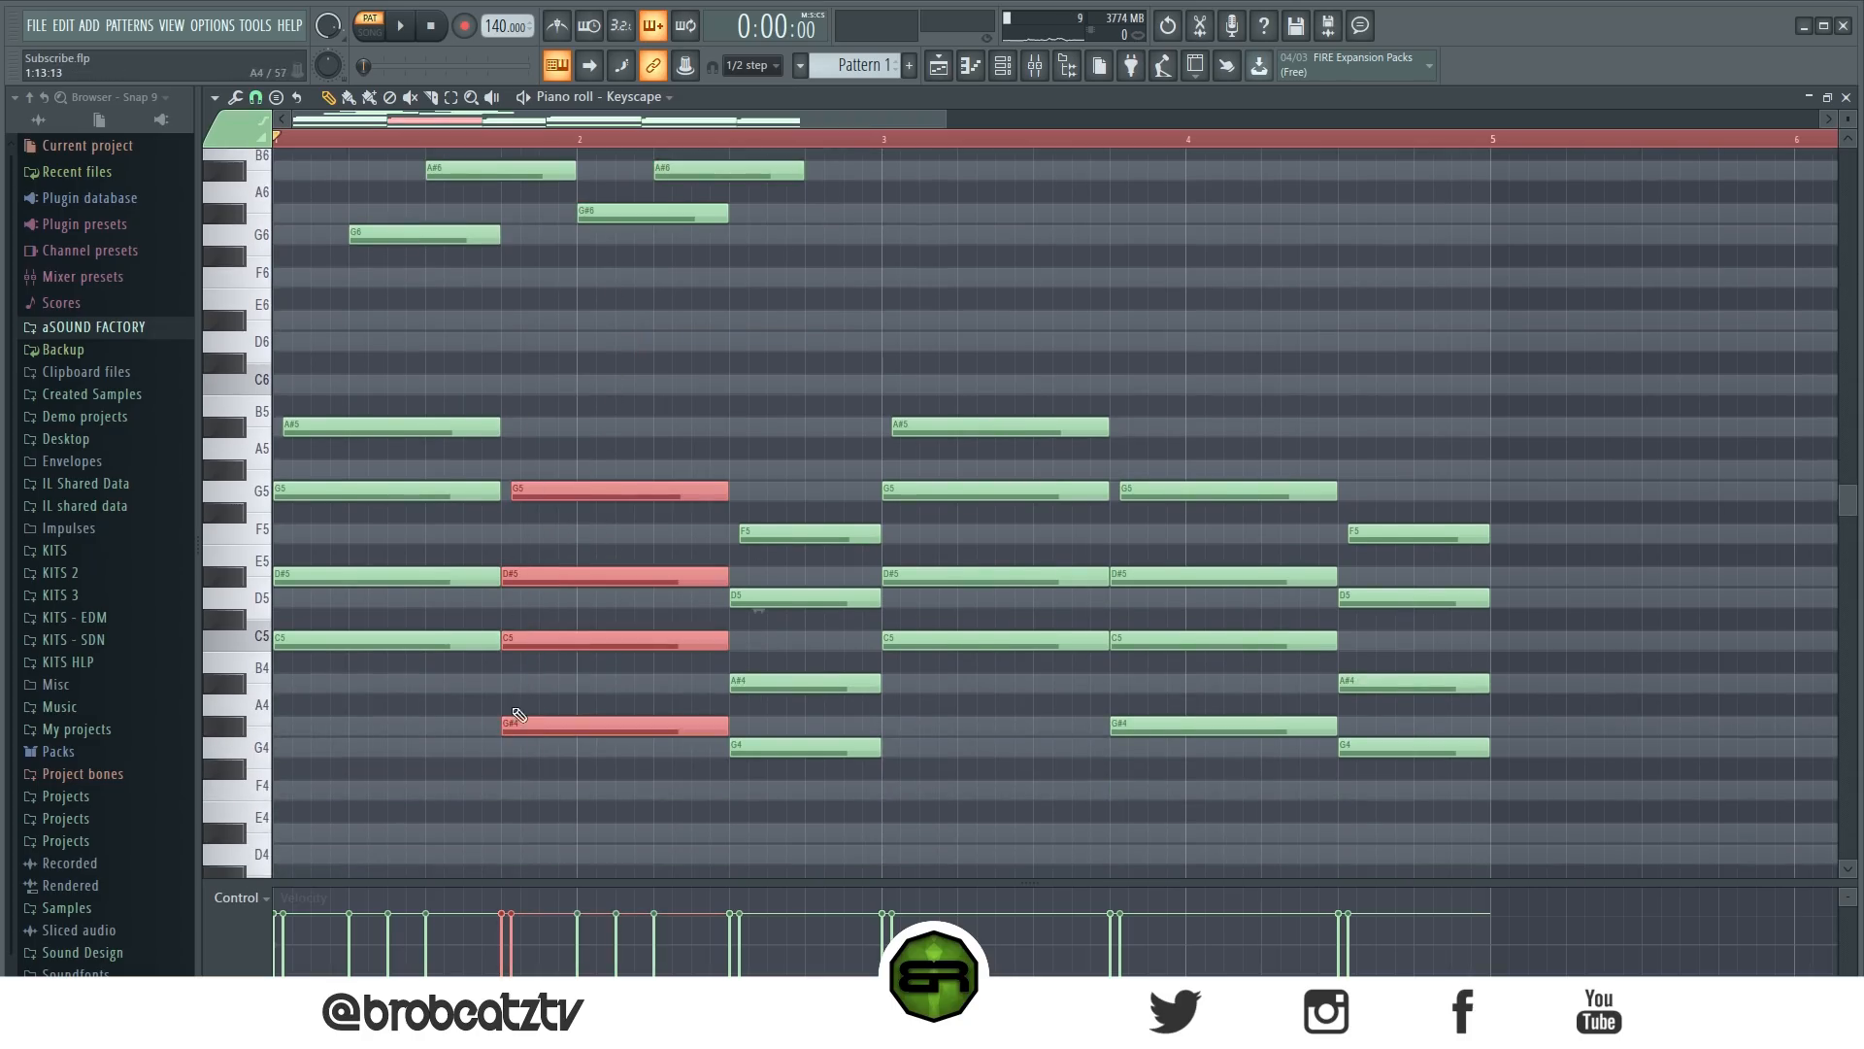
scroll(549, 520, up, 4)
click(606, 583)
key(space)
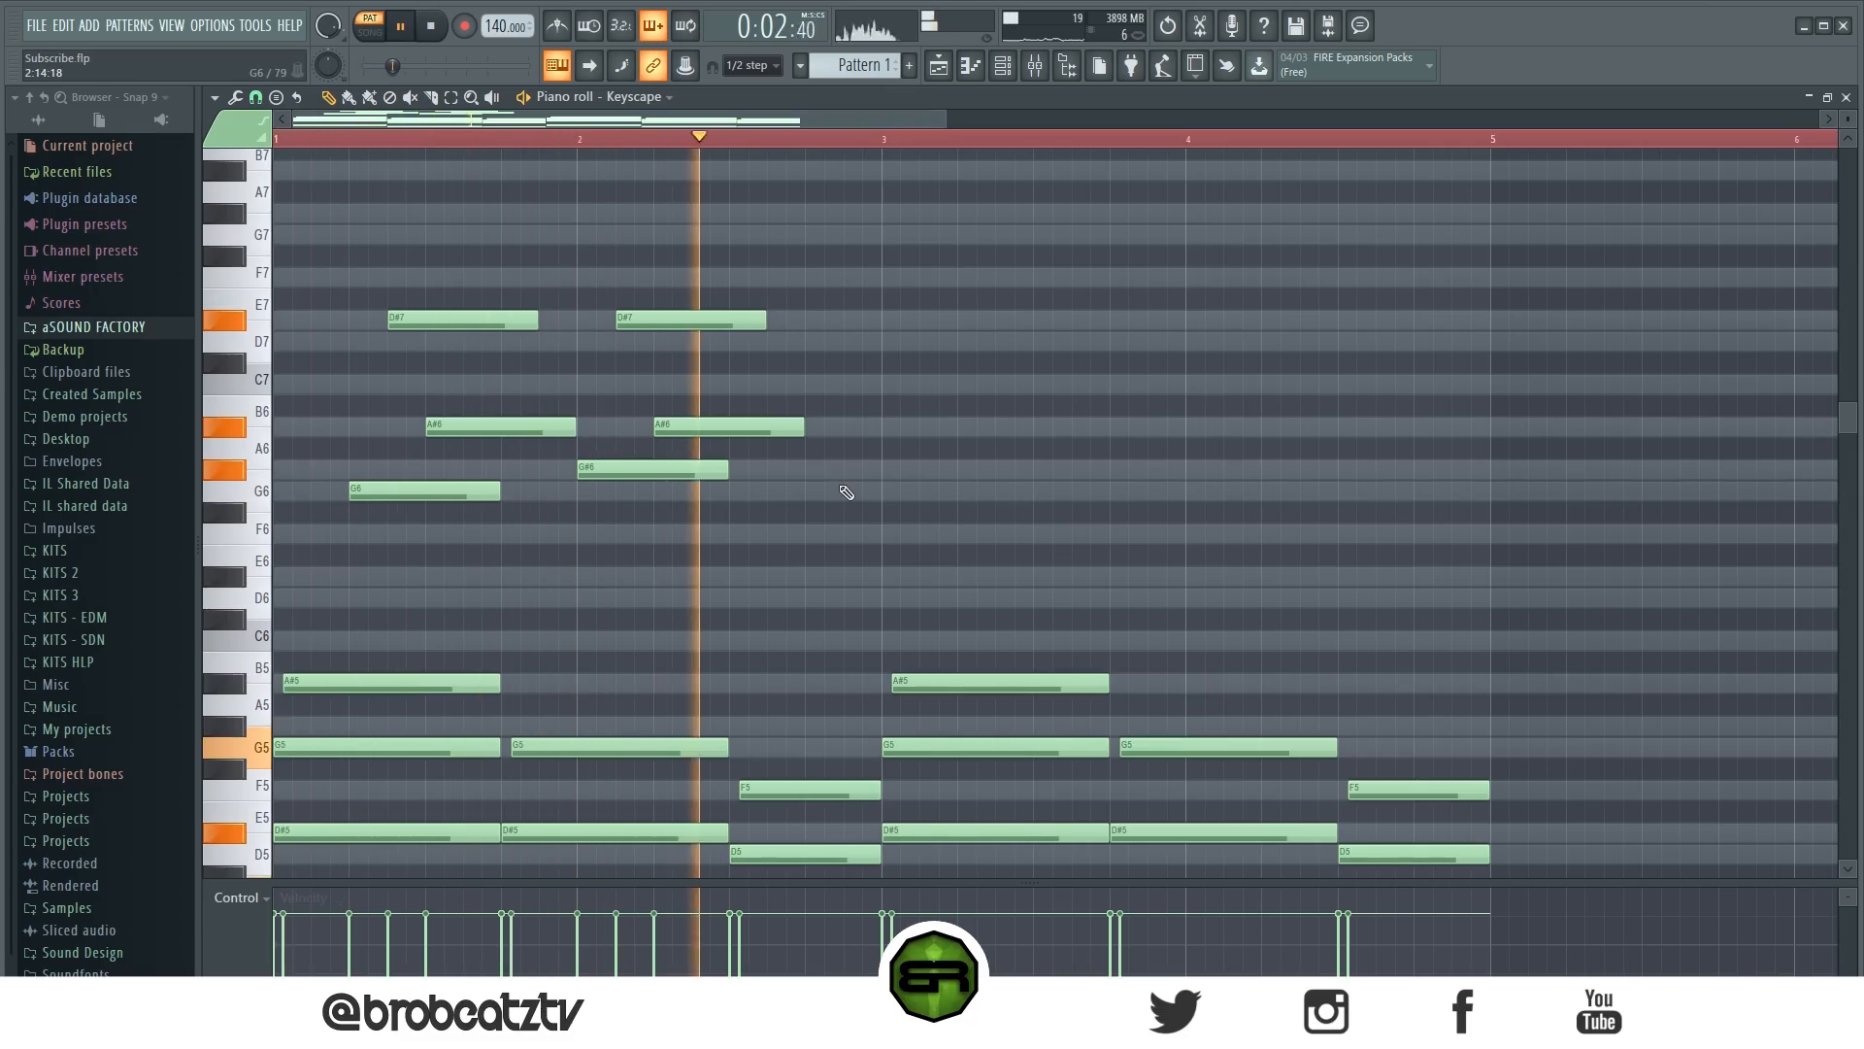
key(space)
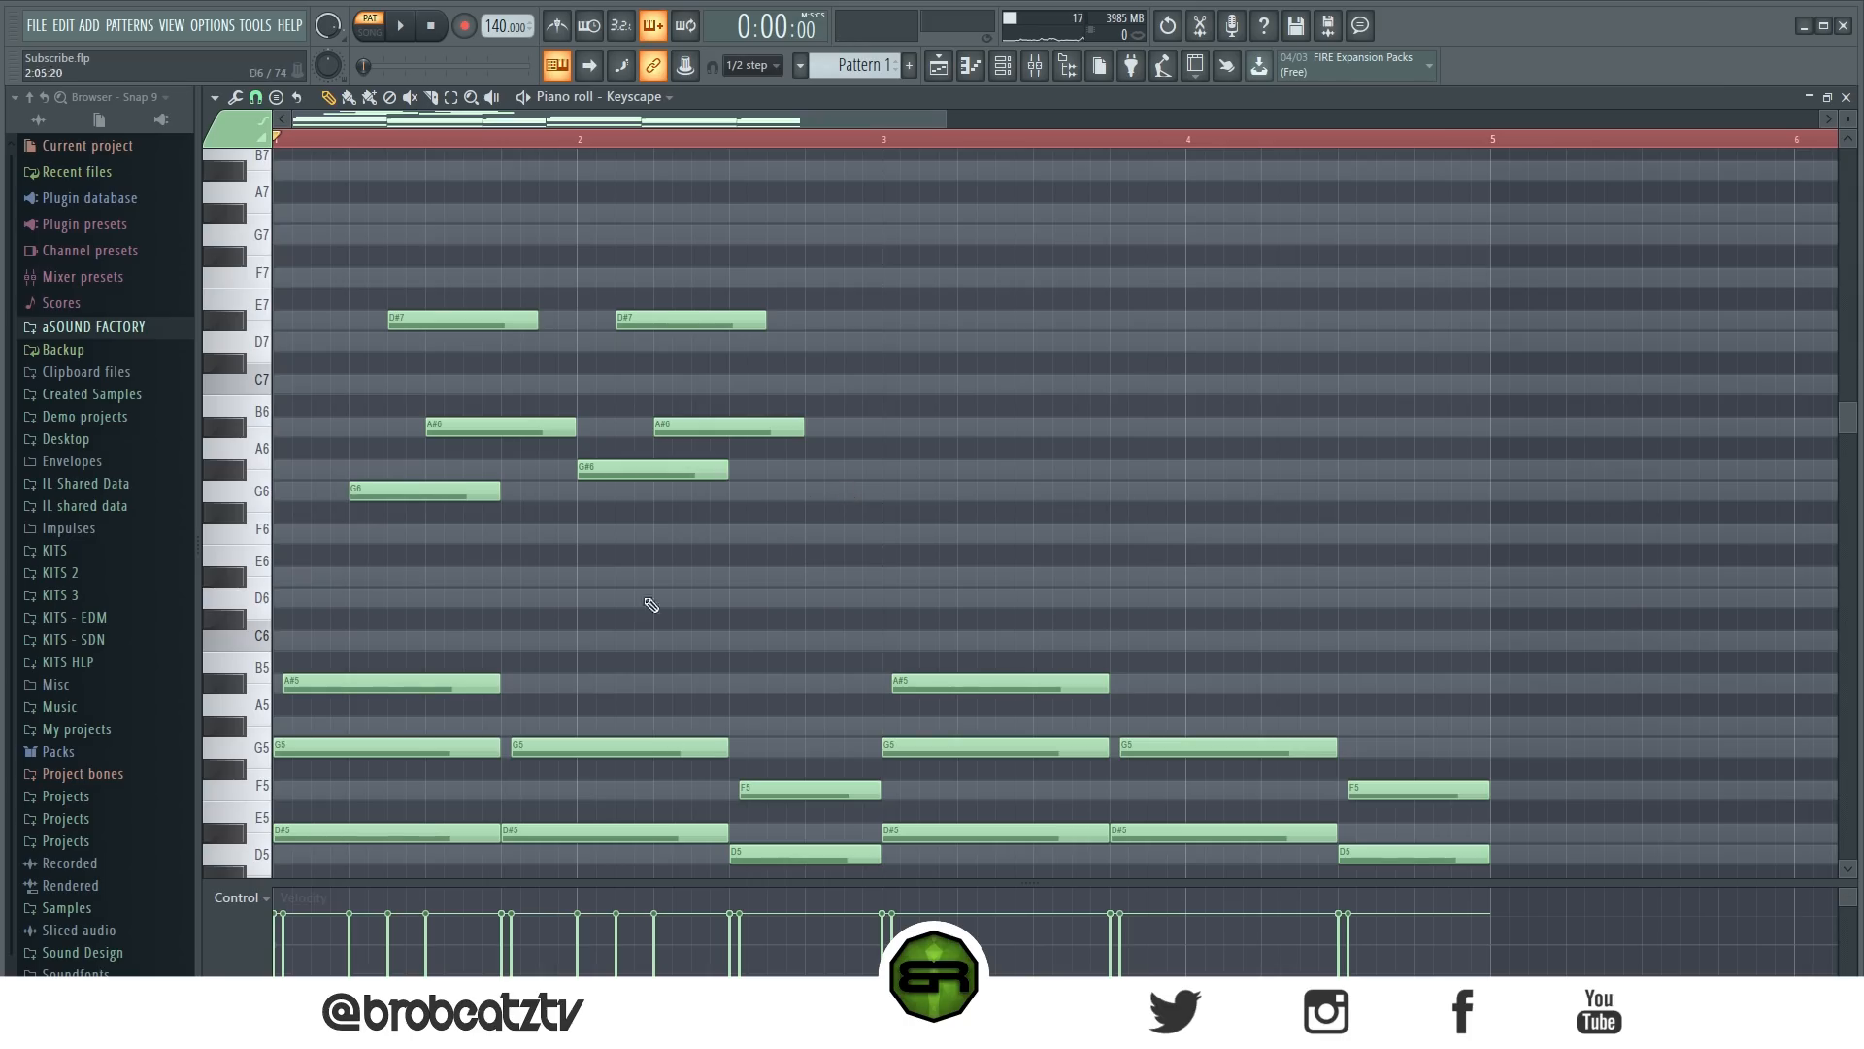
Copy the six melody notes into bars 3 and 4 and lower the two copied D#7 notes by one octave.
drag(794, 262, 1004, 498)
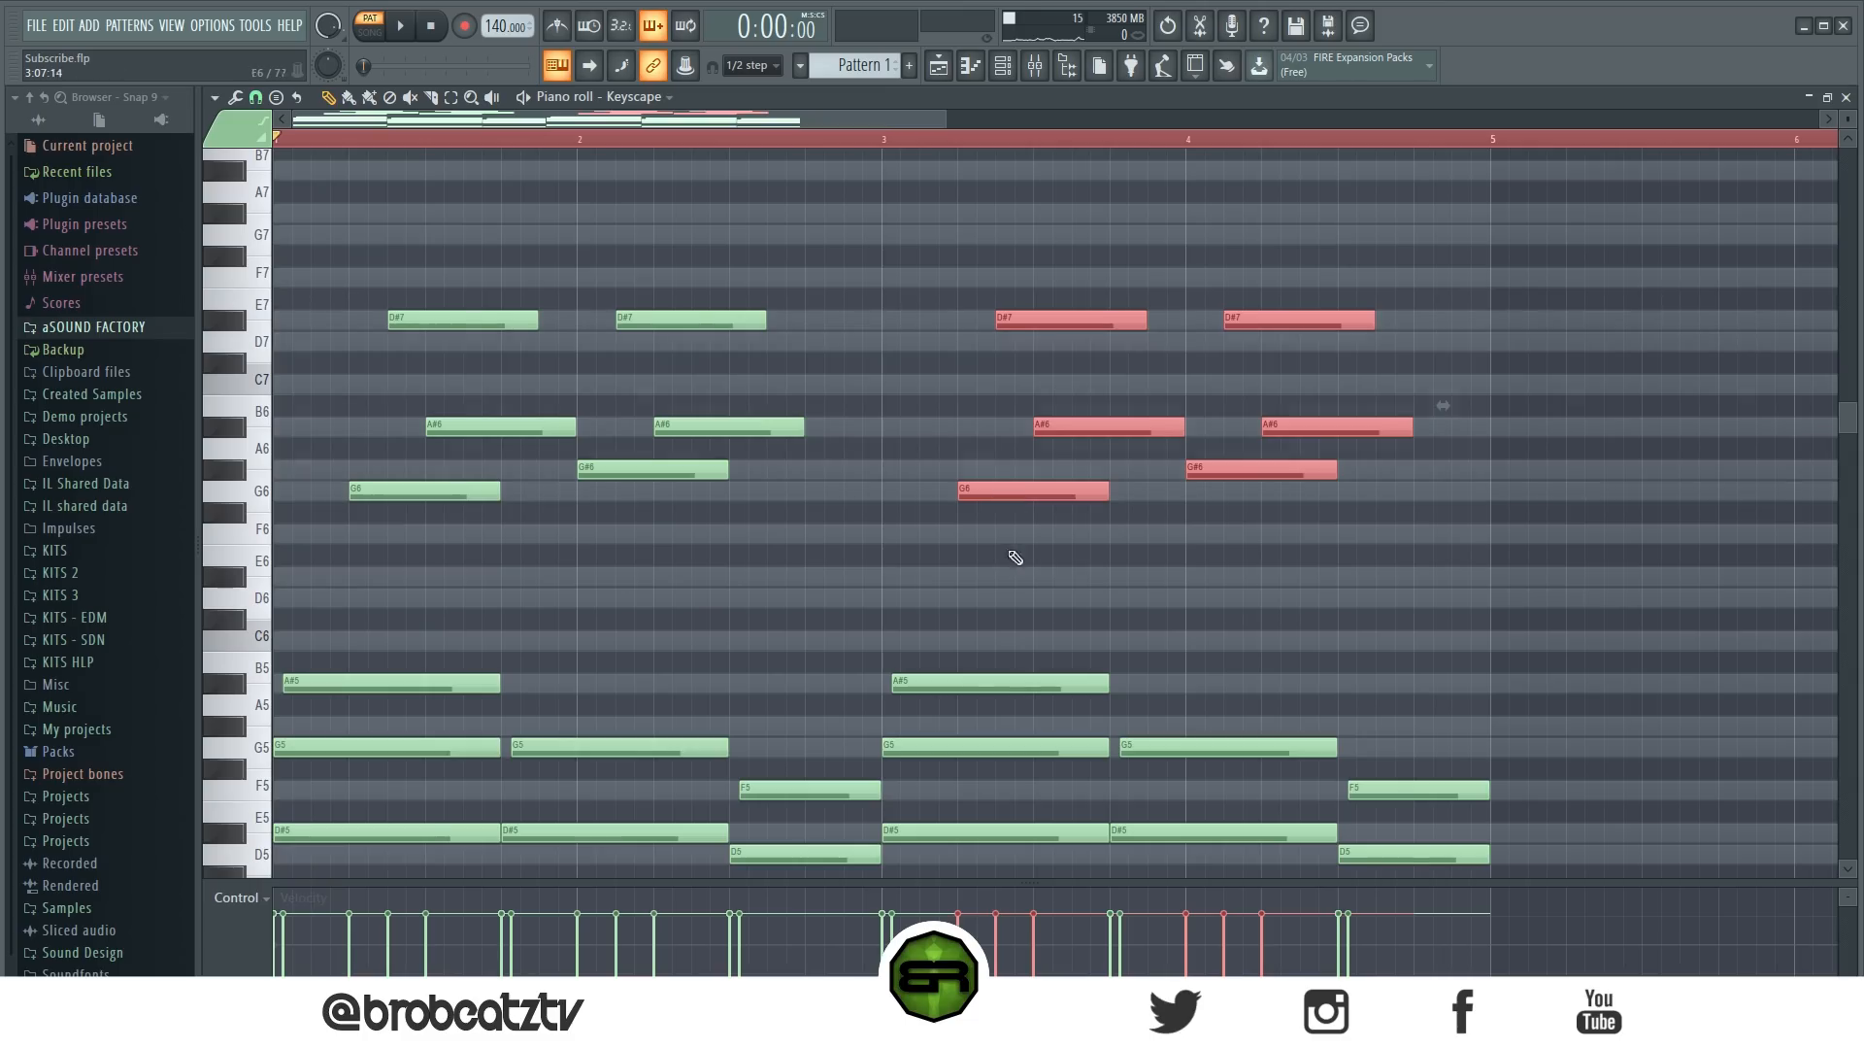
click(1015, 651)
drag(991, 291, 1313, 355)
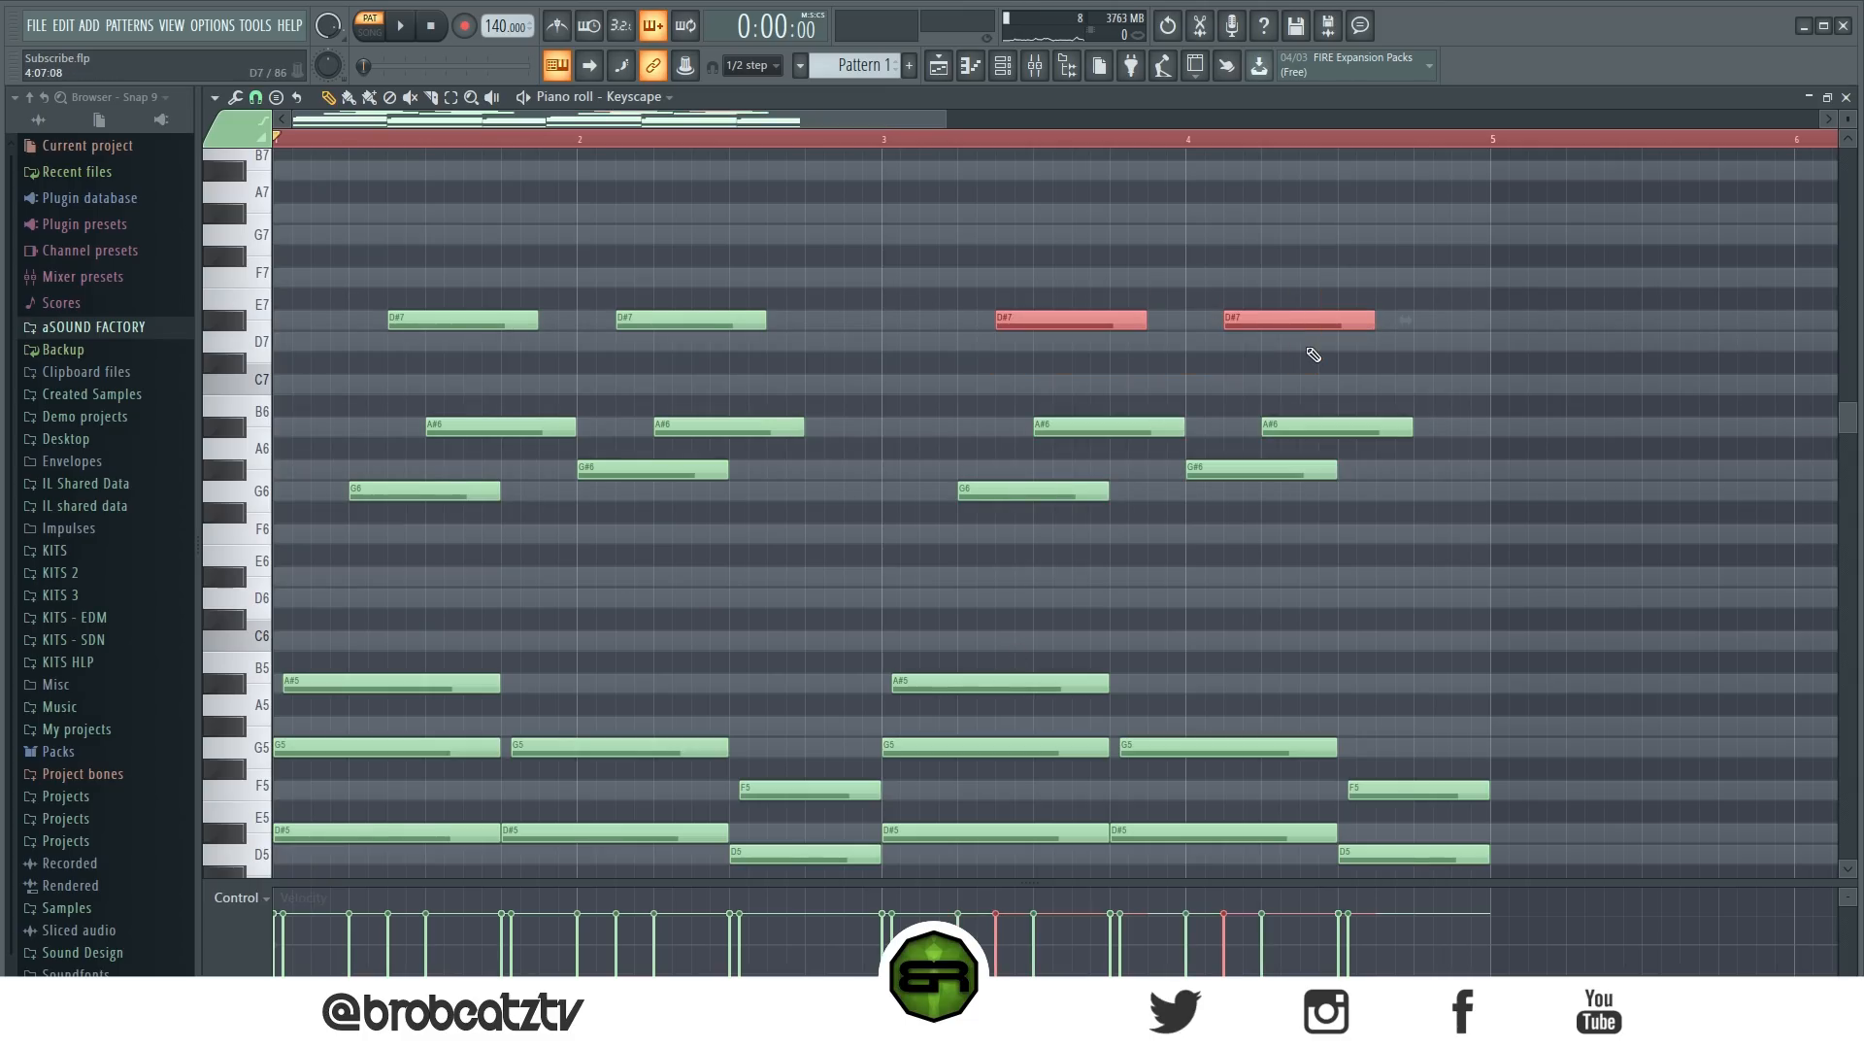
key(ctrl+Down)
click(1033, 274)
scroll(1010, 271, down, 2)
key(space)
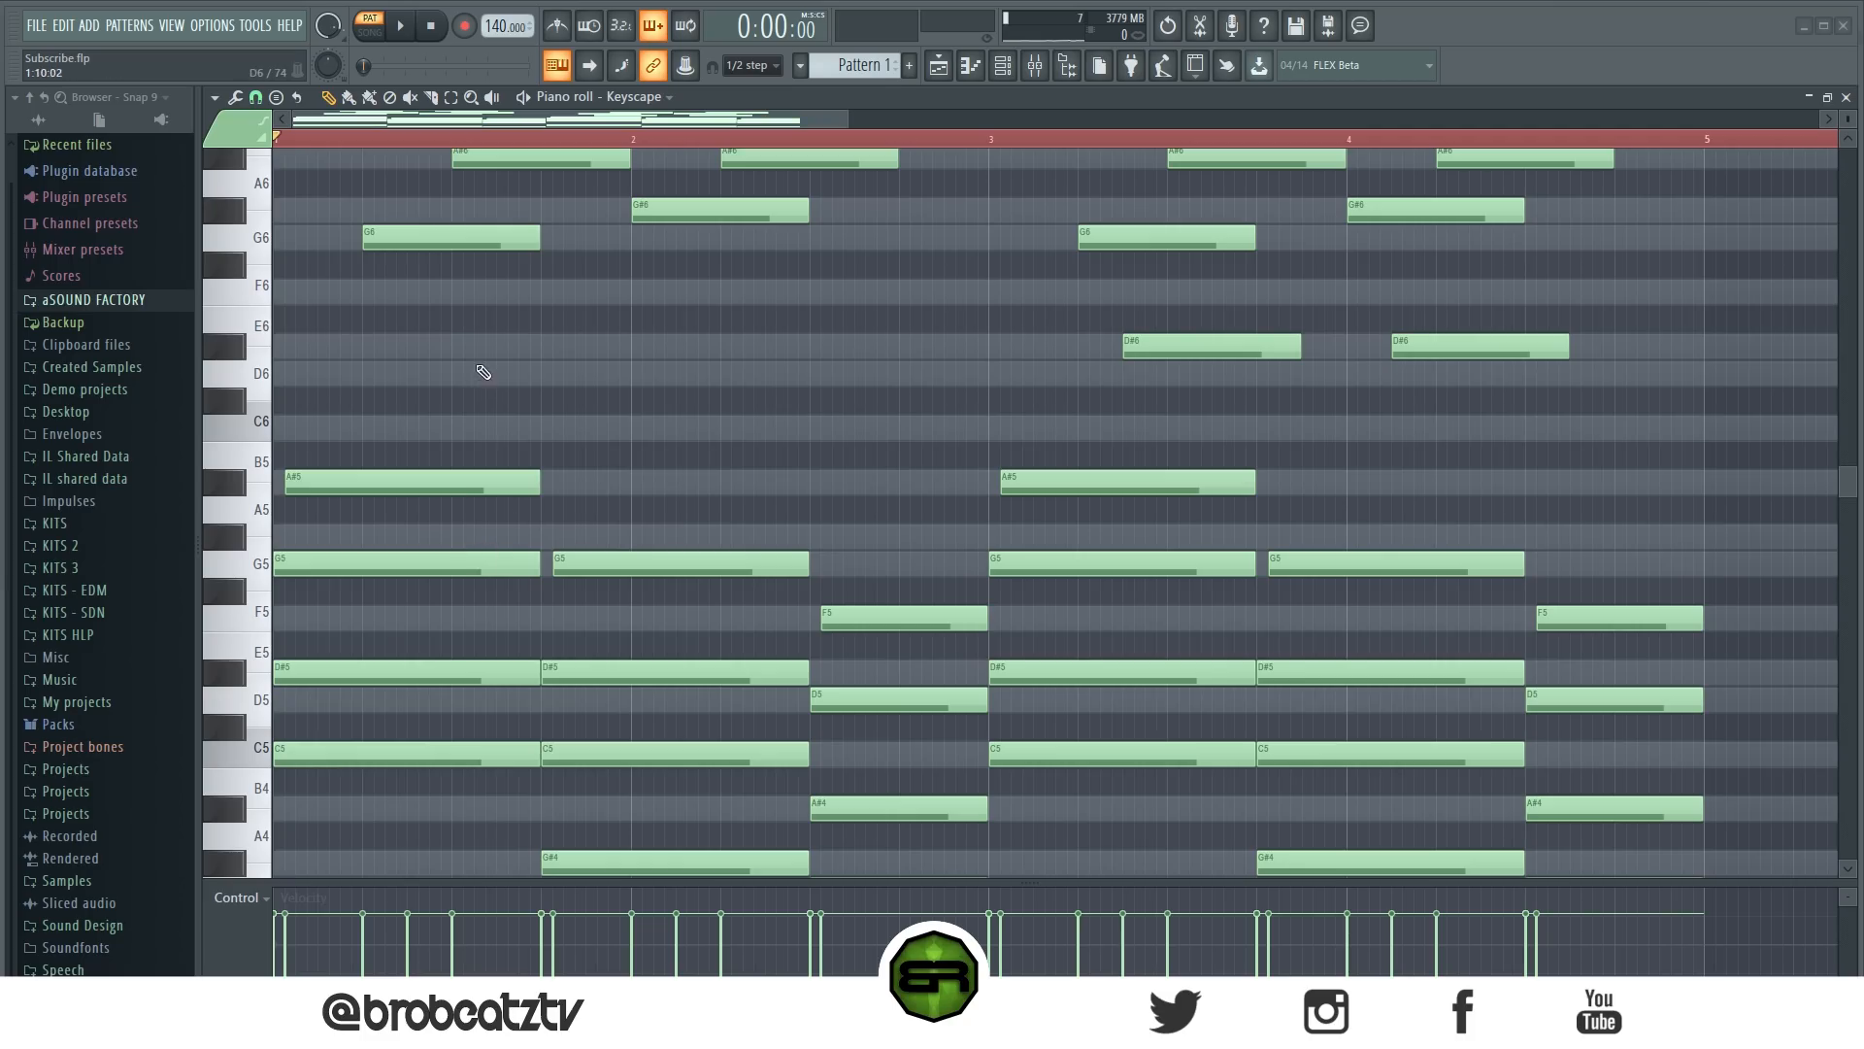
scroll(343, 306, up, 3)
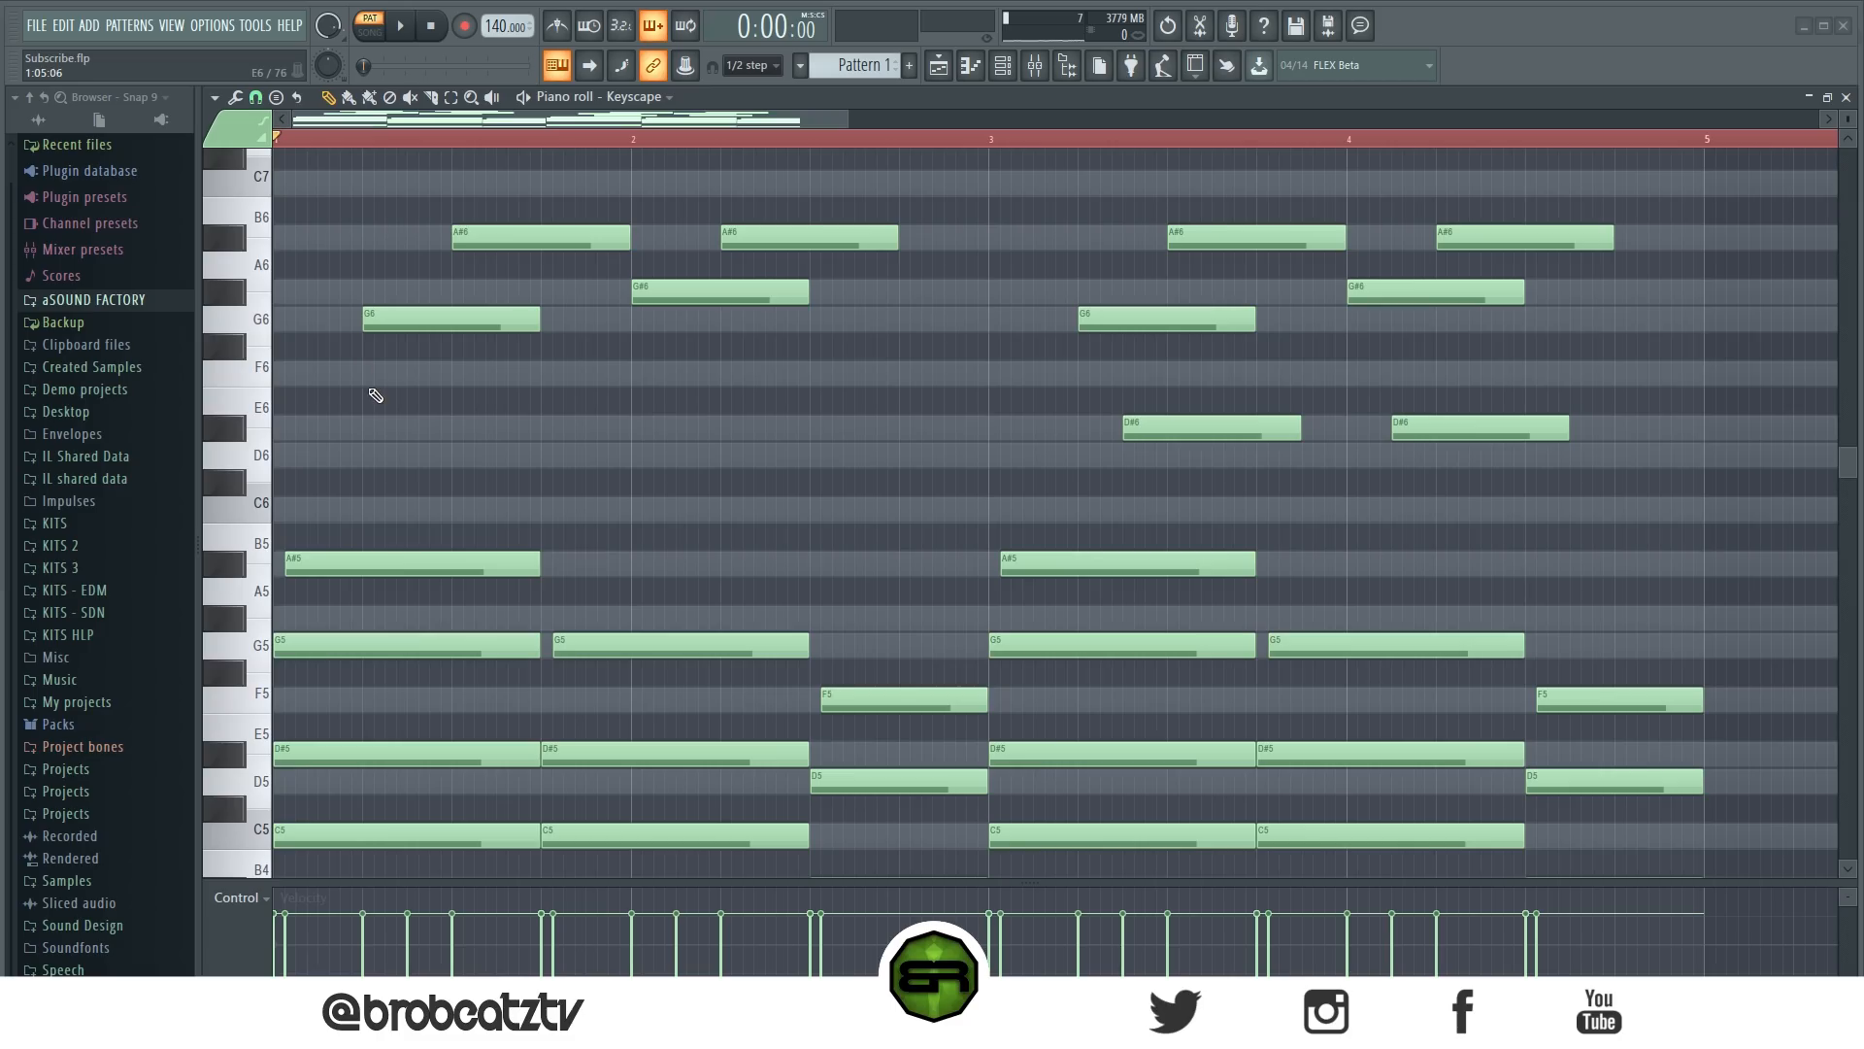
click(330, 374)
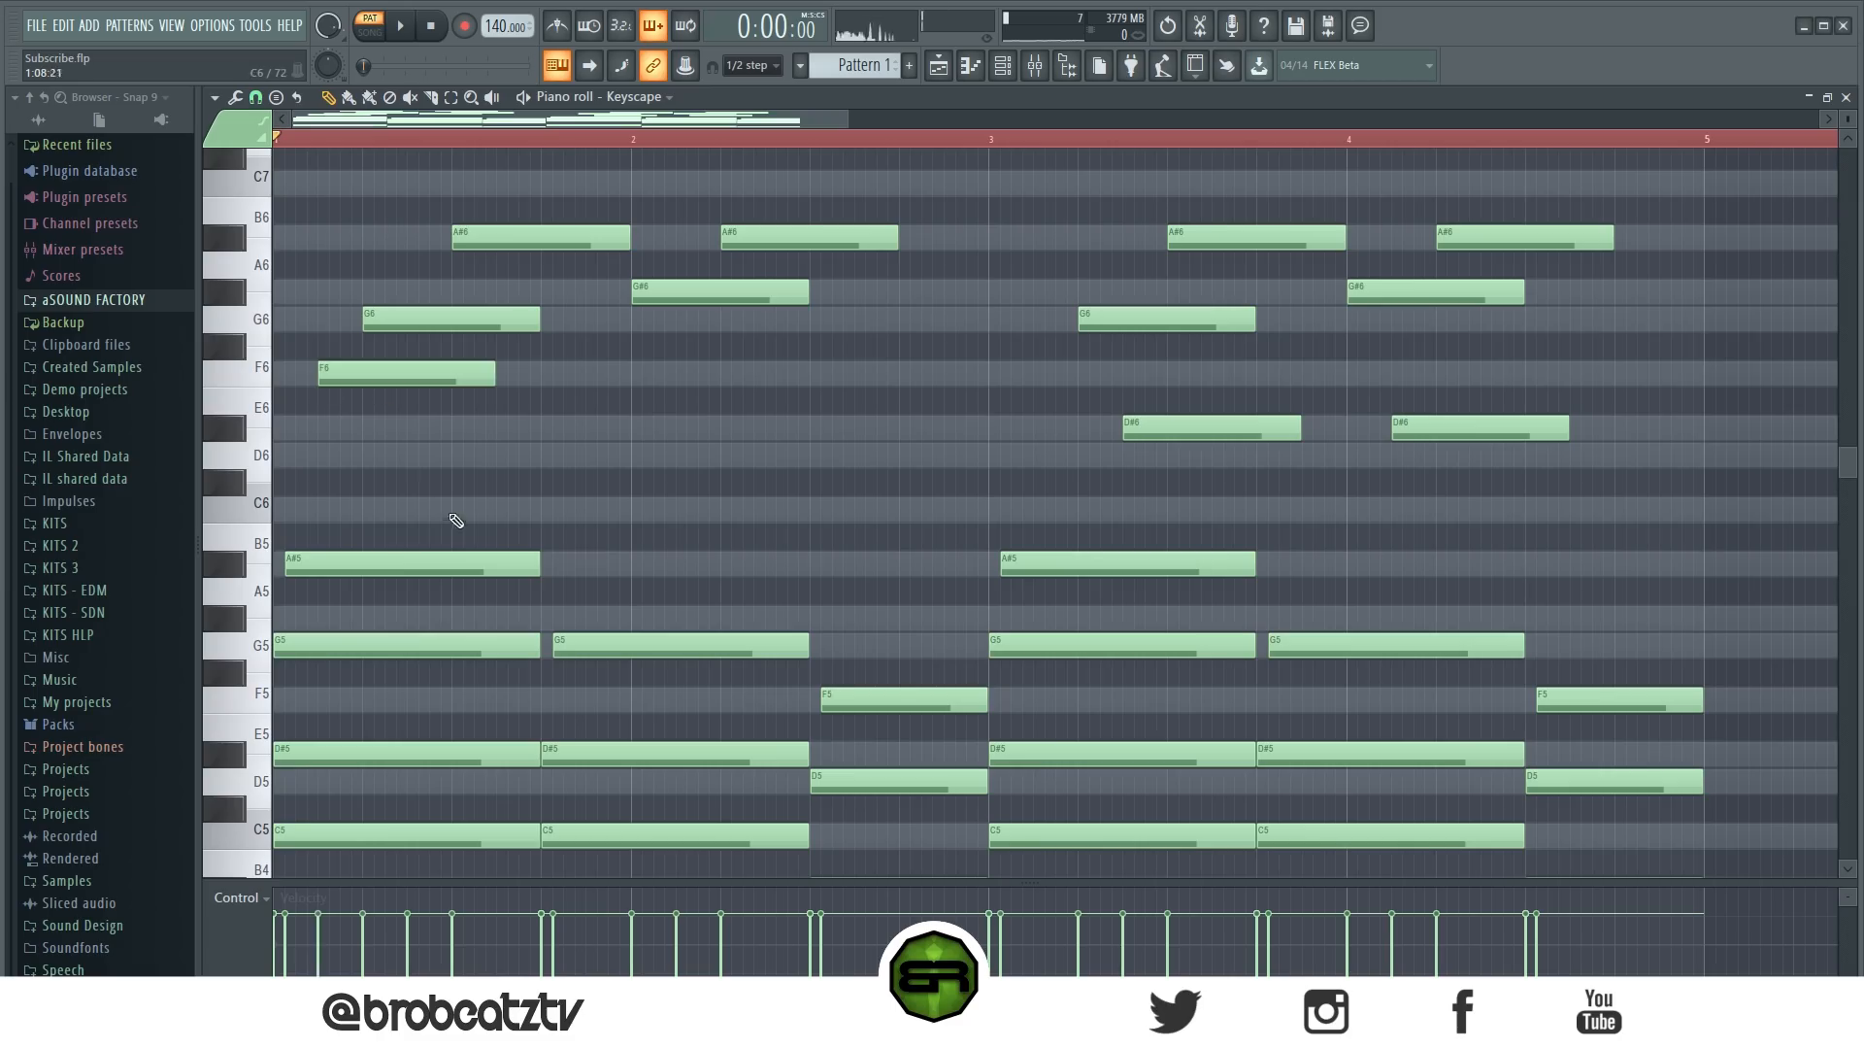
drag(495, 377, 349, 376)
scroll(790, 399, down, 8)
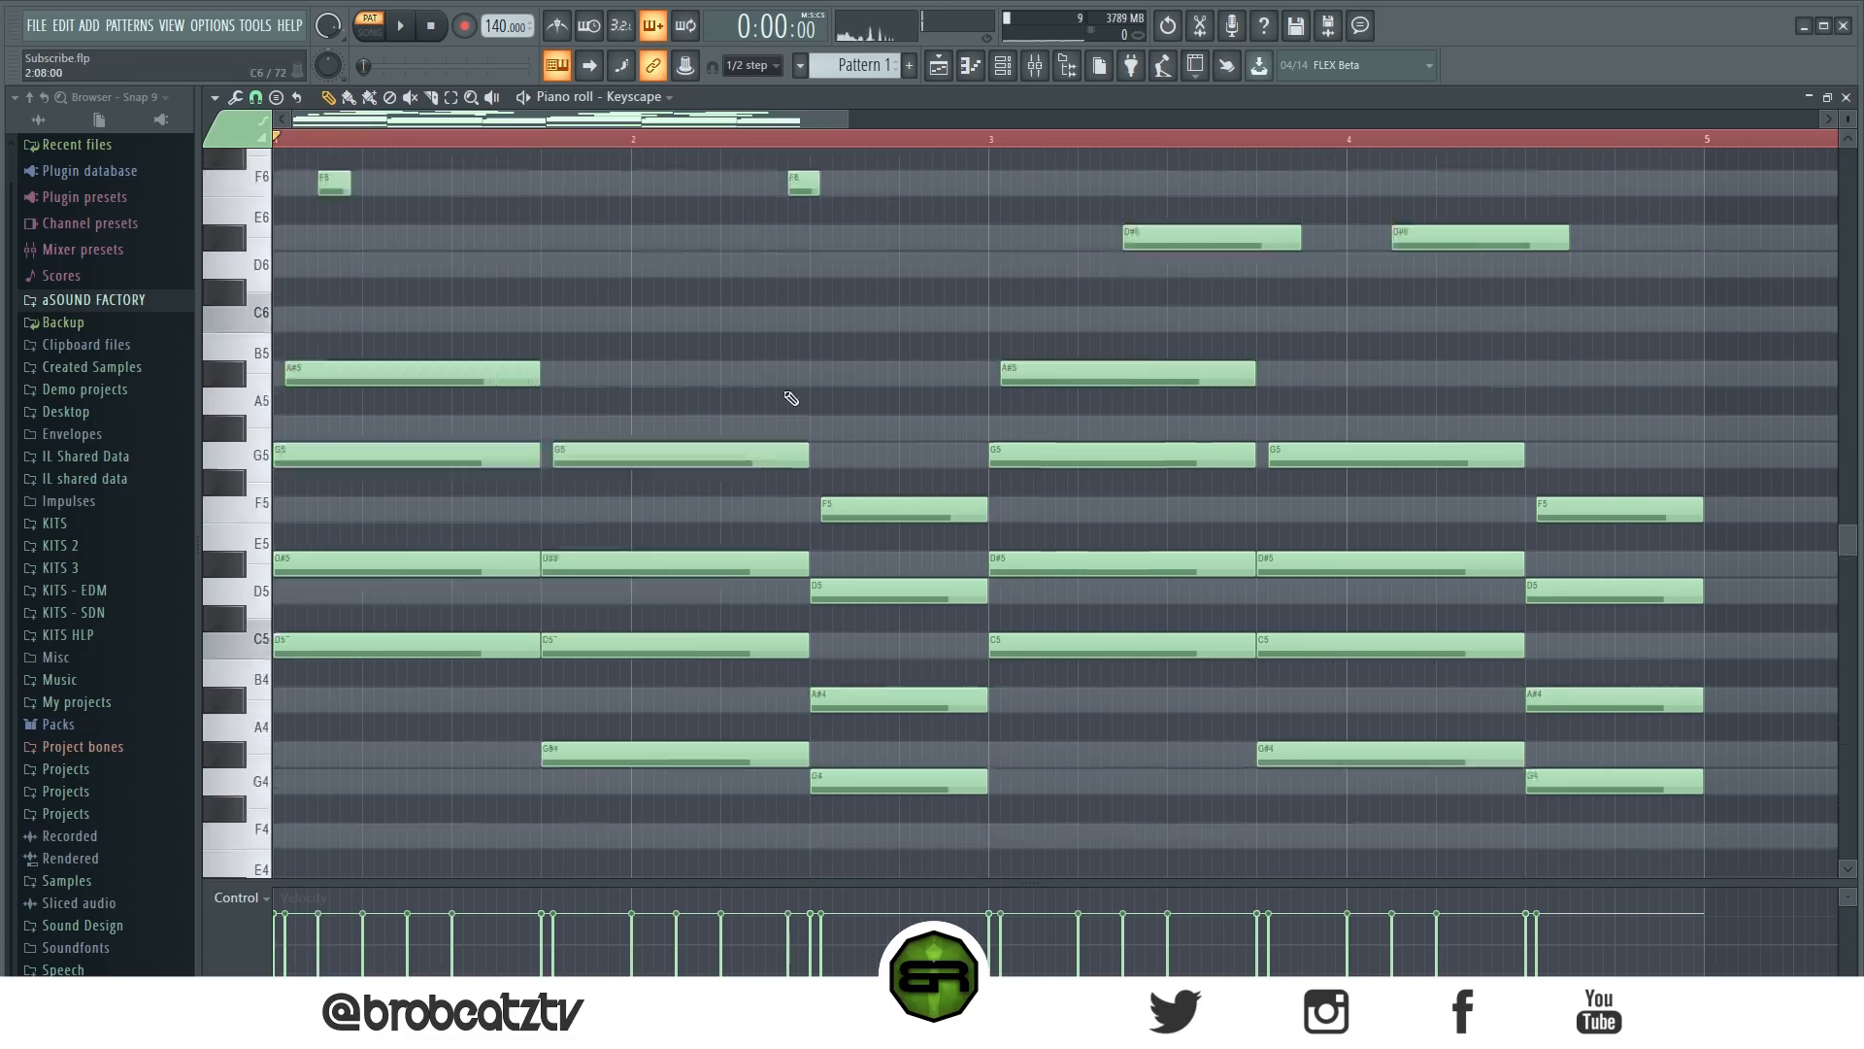
click(495, 454)
click(603, 401)
right_click(606, 401)
right_click(502, 454)
scroll(618, 430, up, 1)
scroll(618, 431, up, 8)
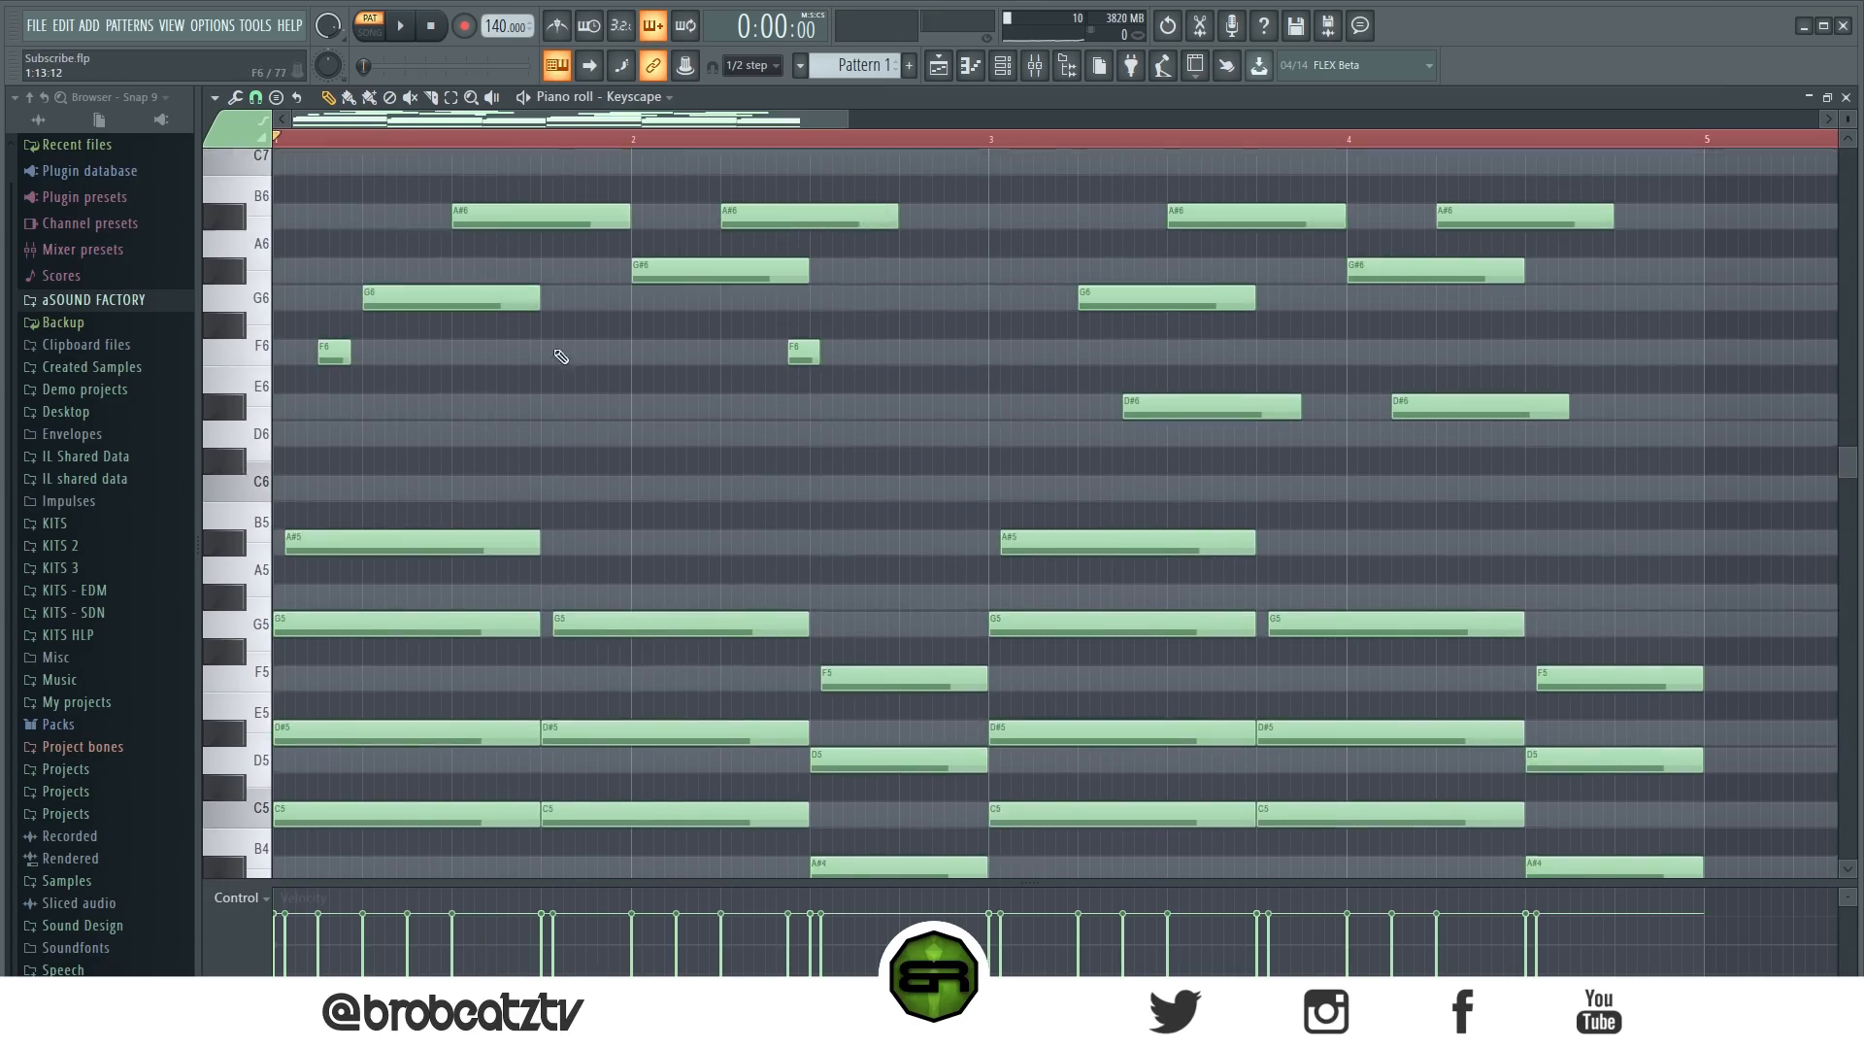
drag(313, 362, 932, 529)
Examine the gap between bass and chords, selecting the G4 notes in bars 2 and 4 and the D#5 notes of the first two chords.
scroll(748, 520, down, 4)
scroll(430, 652, down, 1)
drag(376, 577, 924, 744)
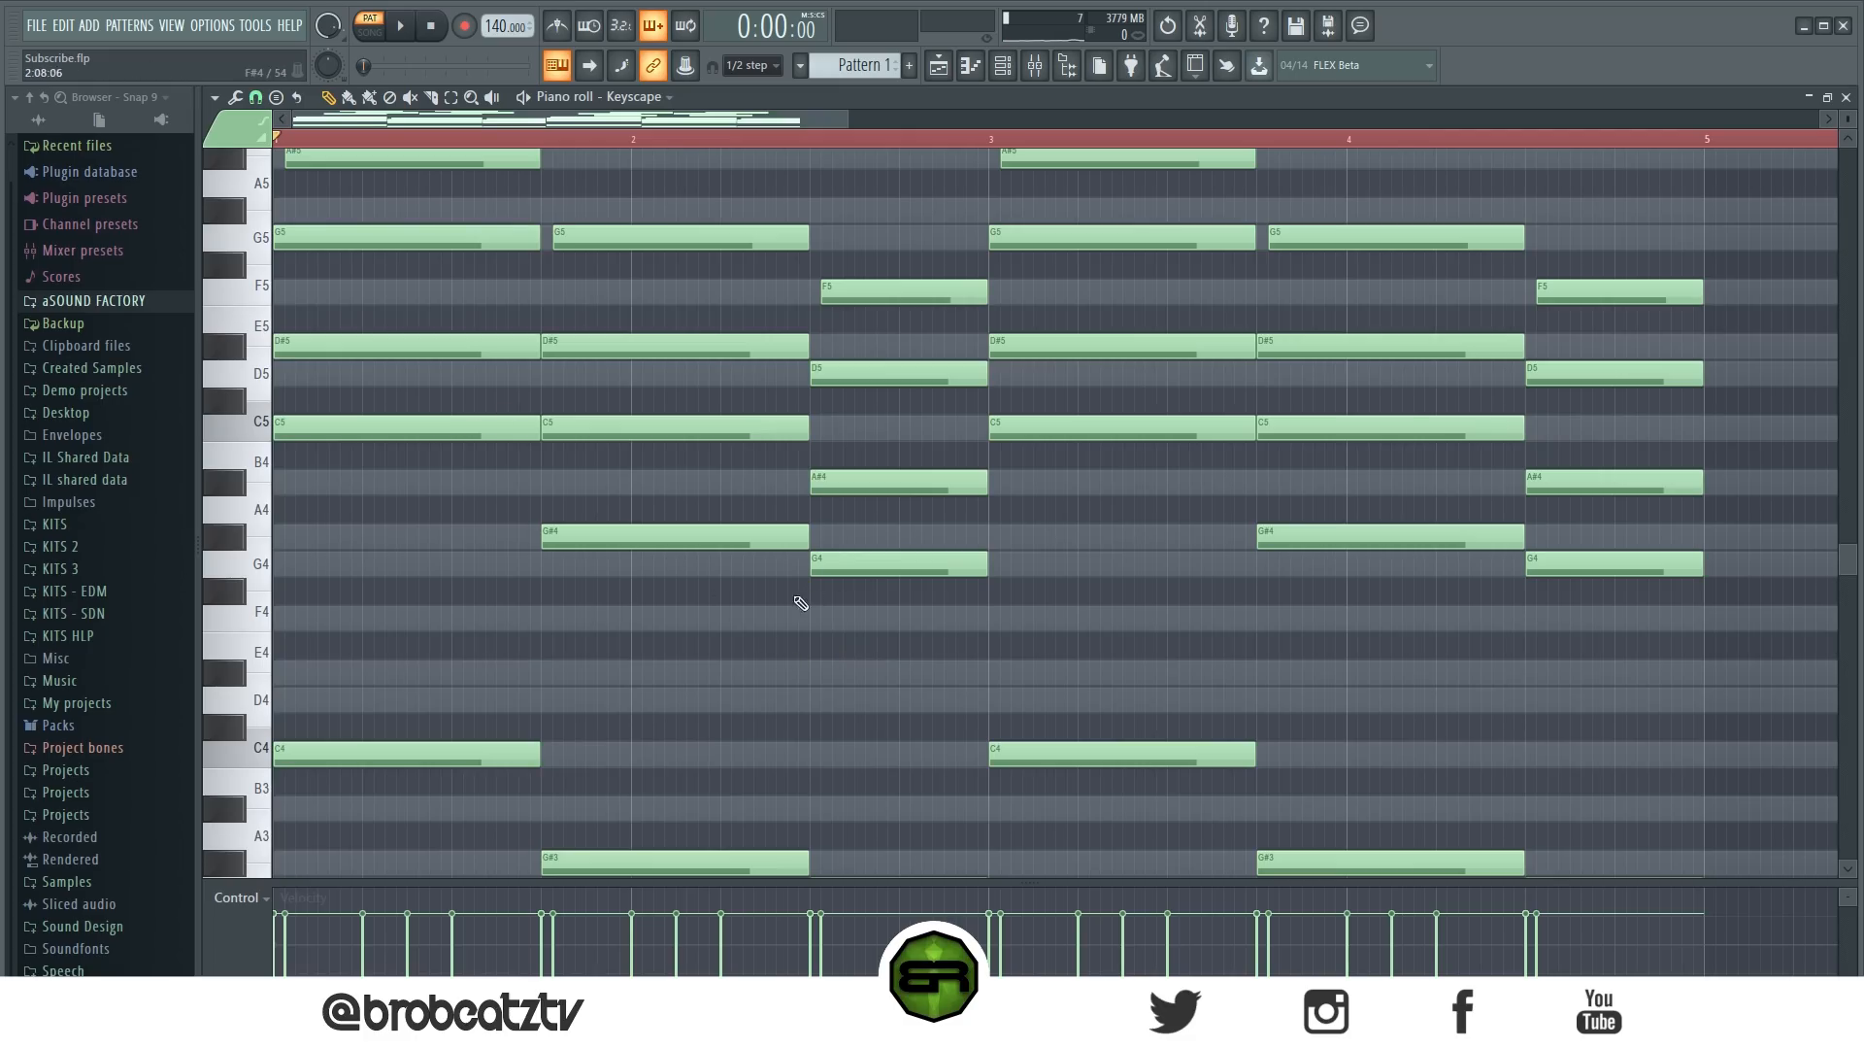
ctrl+click(844, 564)
ctrl+shift+click(1656, 564)
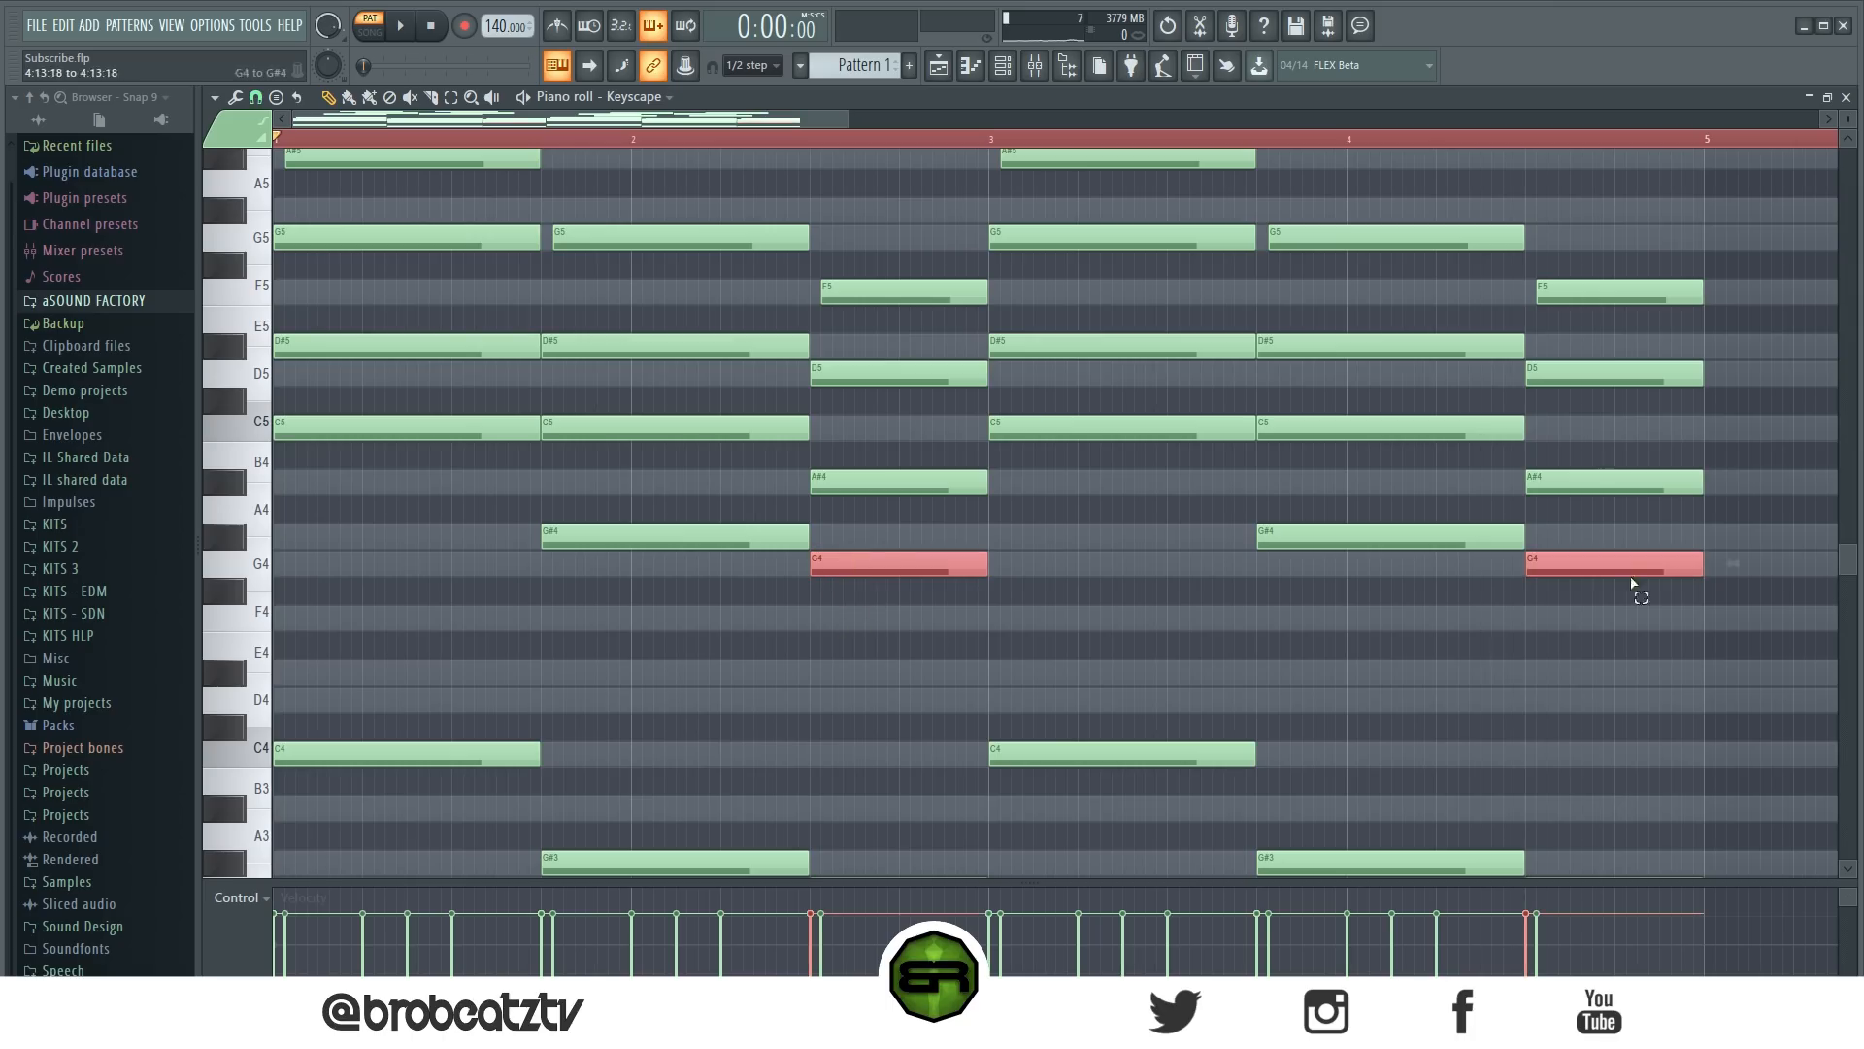
key(ctrl+d)
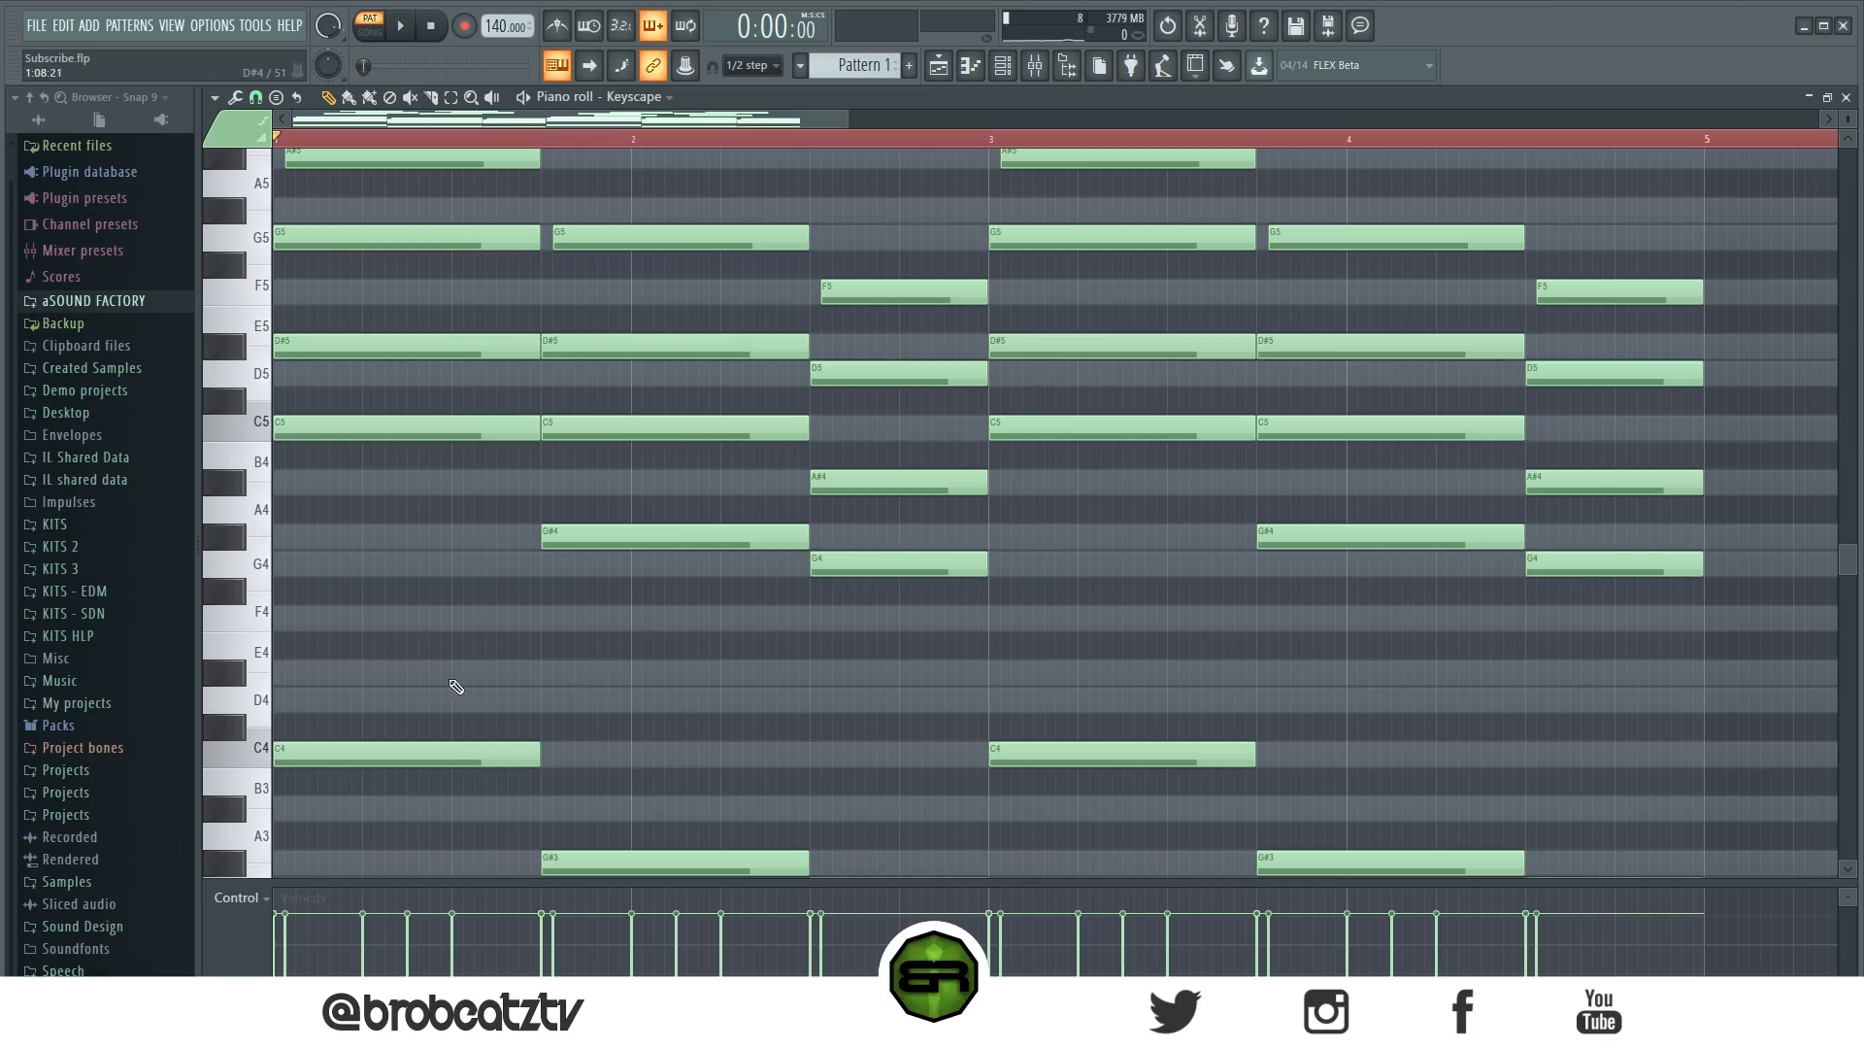
click(526, 351)
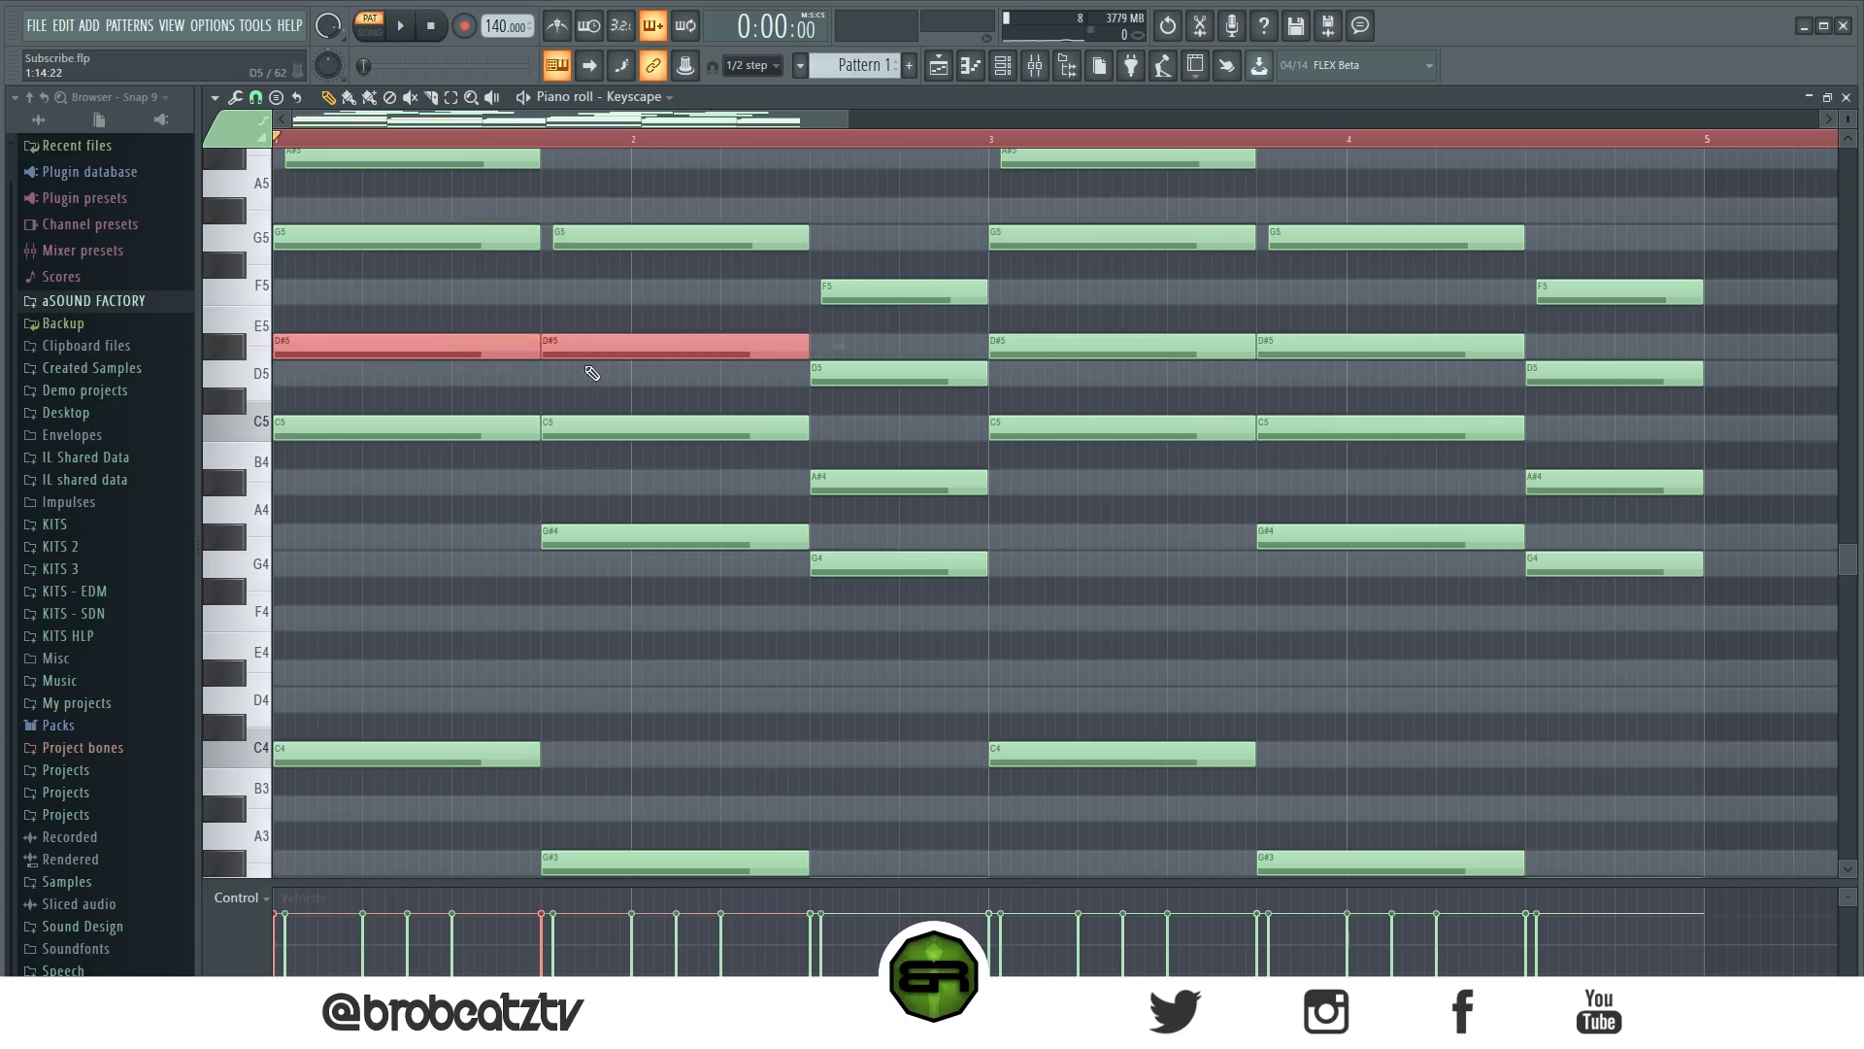
Add a three-beat D#4 note from the second beat of bar 1 and a two-beat F4 note at the start of bar 2.
click(364, 673)
drag(394, 674, 627, 687)
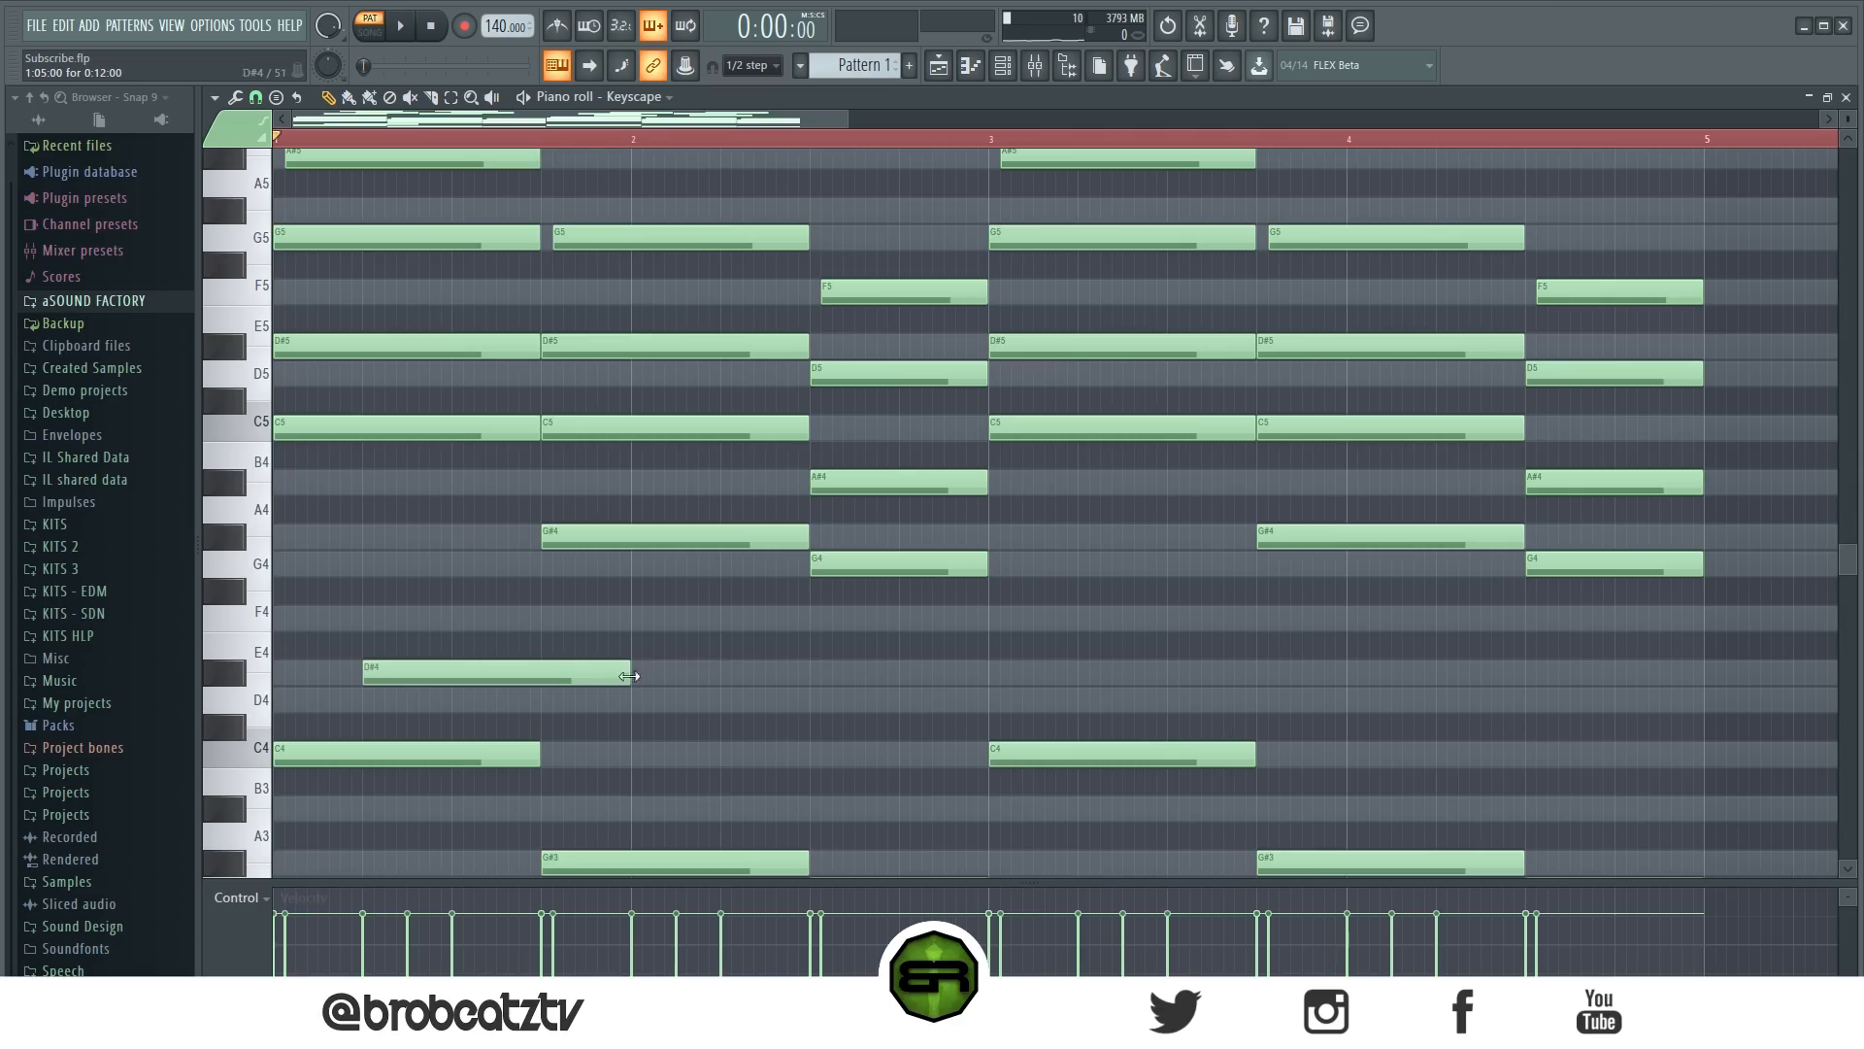
click(639, 632)
mouse_move(884, 613)
mouse_down()
mouse_move(1085, 614)
mouse_move(879, 617)
mouse_up()
drag(1000, 558, 545, 696)
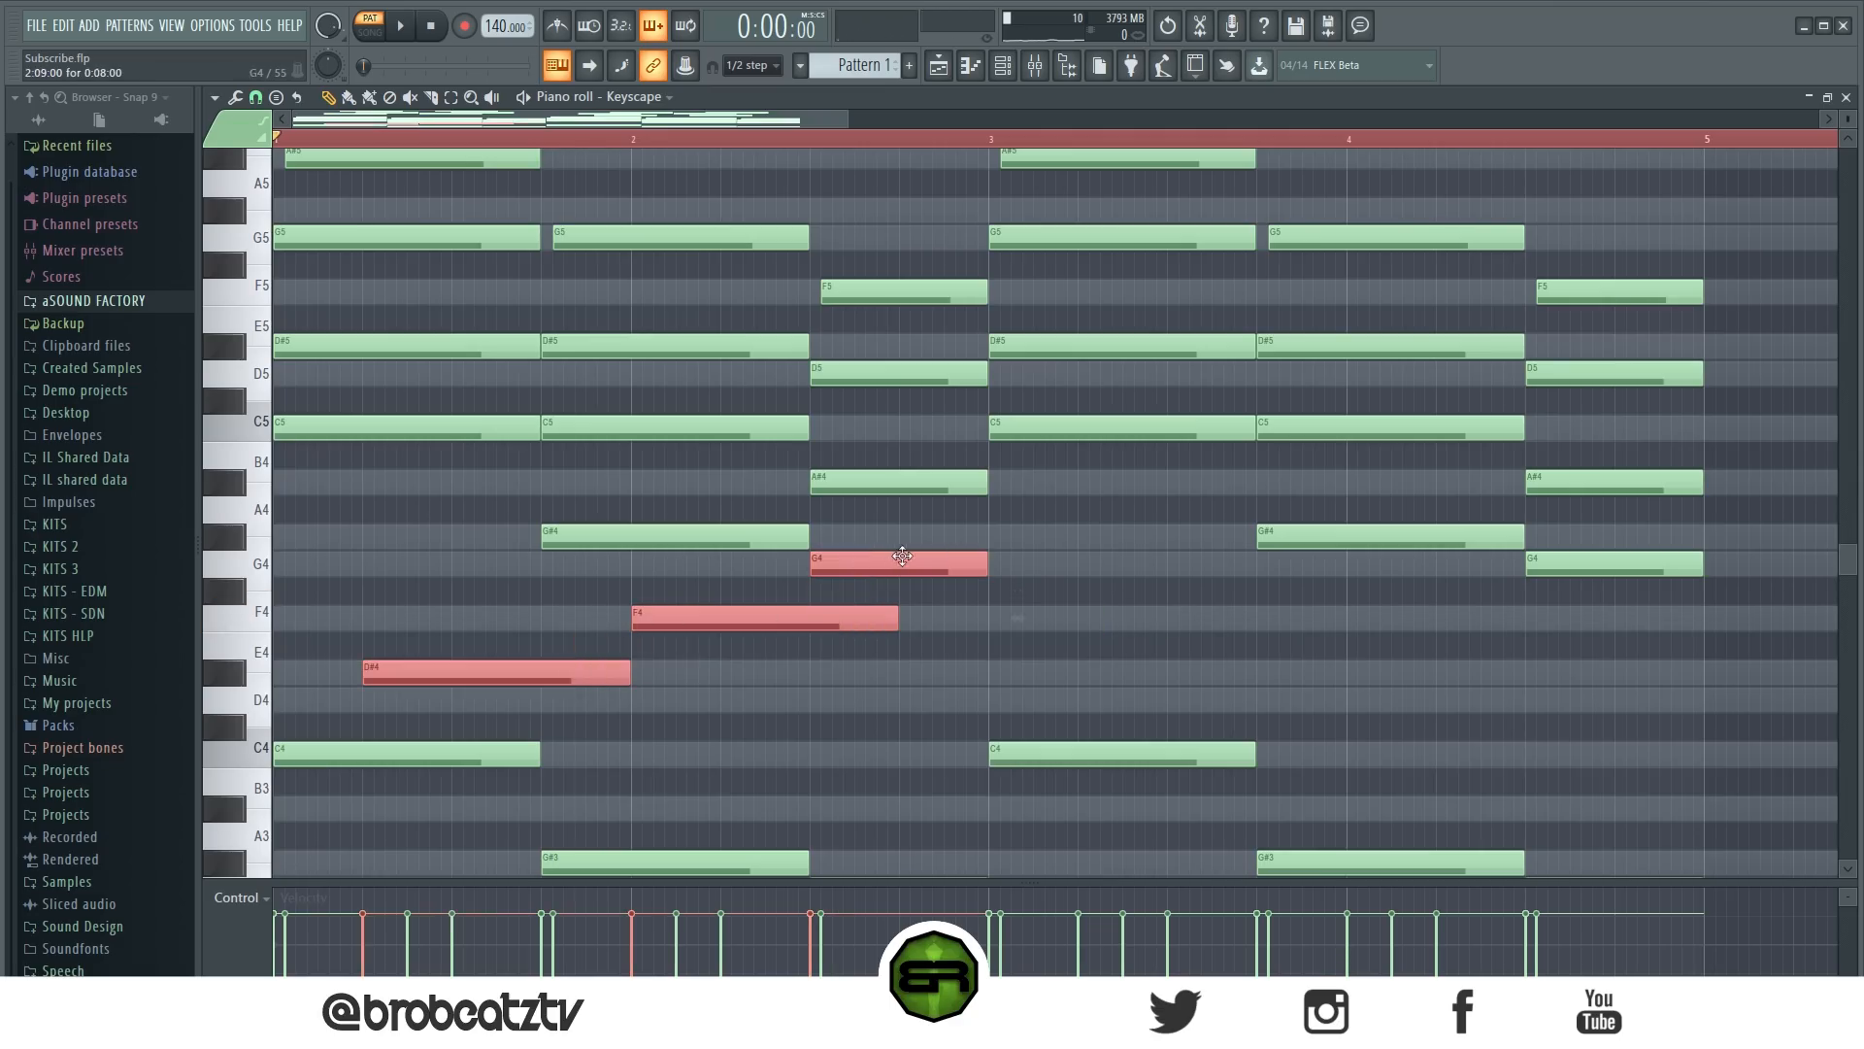
click(909, 633)
drag(899, 621, 810, 631)
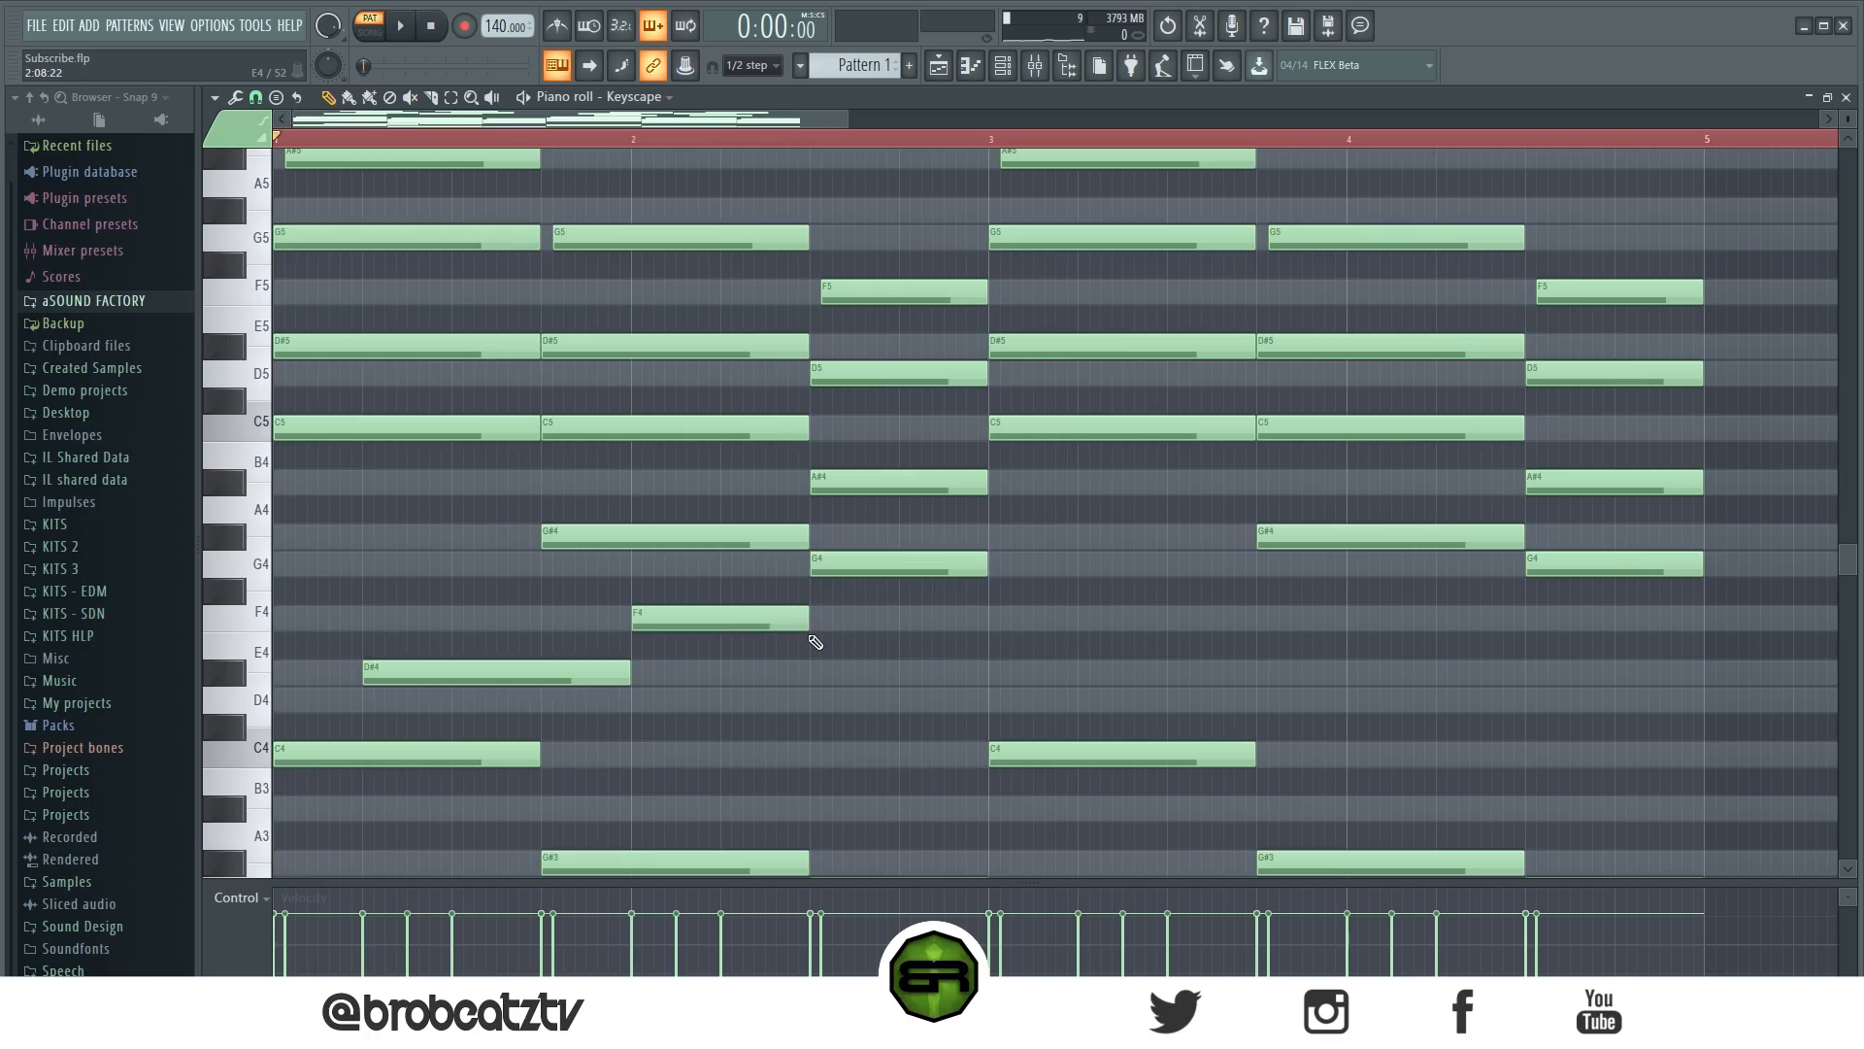
Copy the D#4 and F4 notes to the same positions in bars 3 and 4, and select all four notes.
drag(895, 545, 1224, 683)
click(1386, 749)
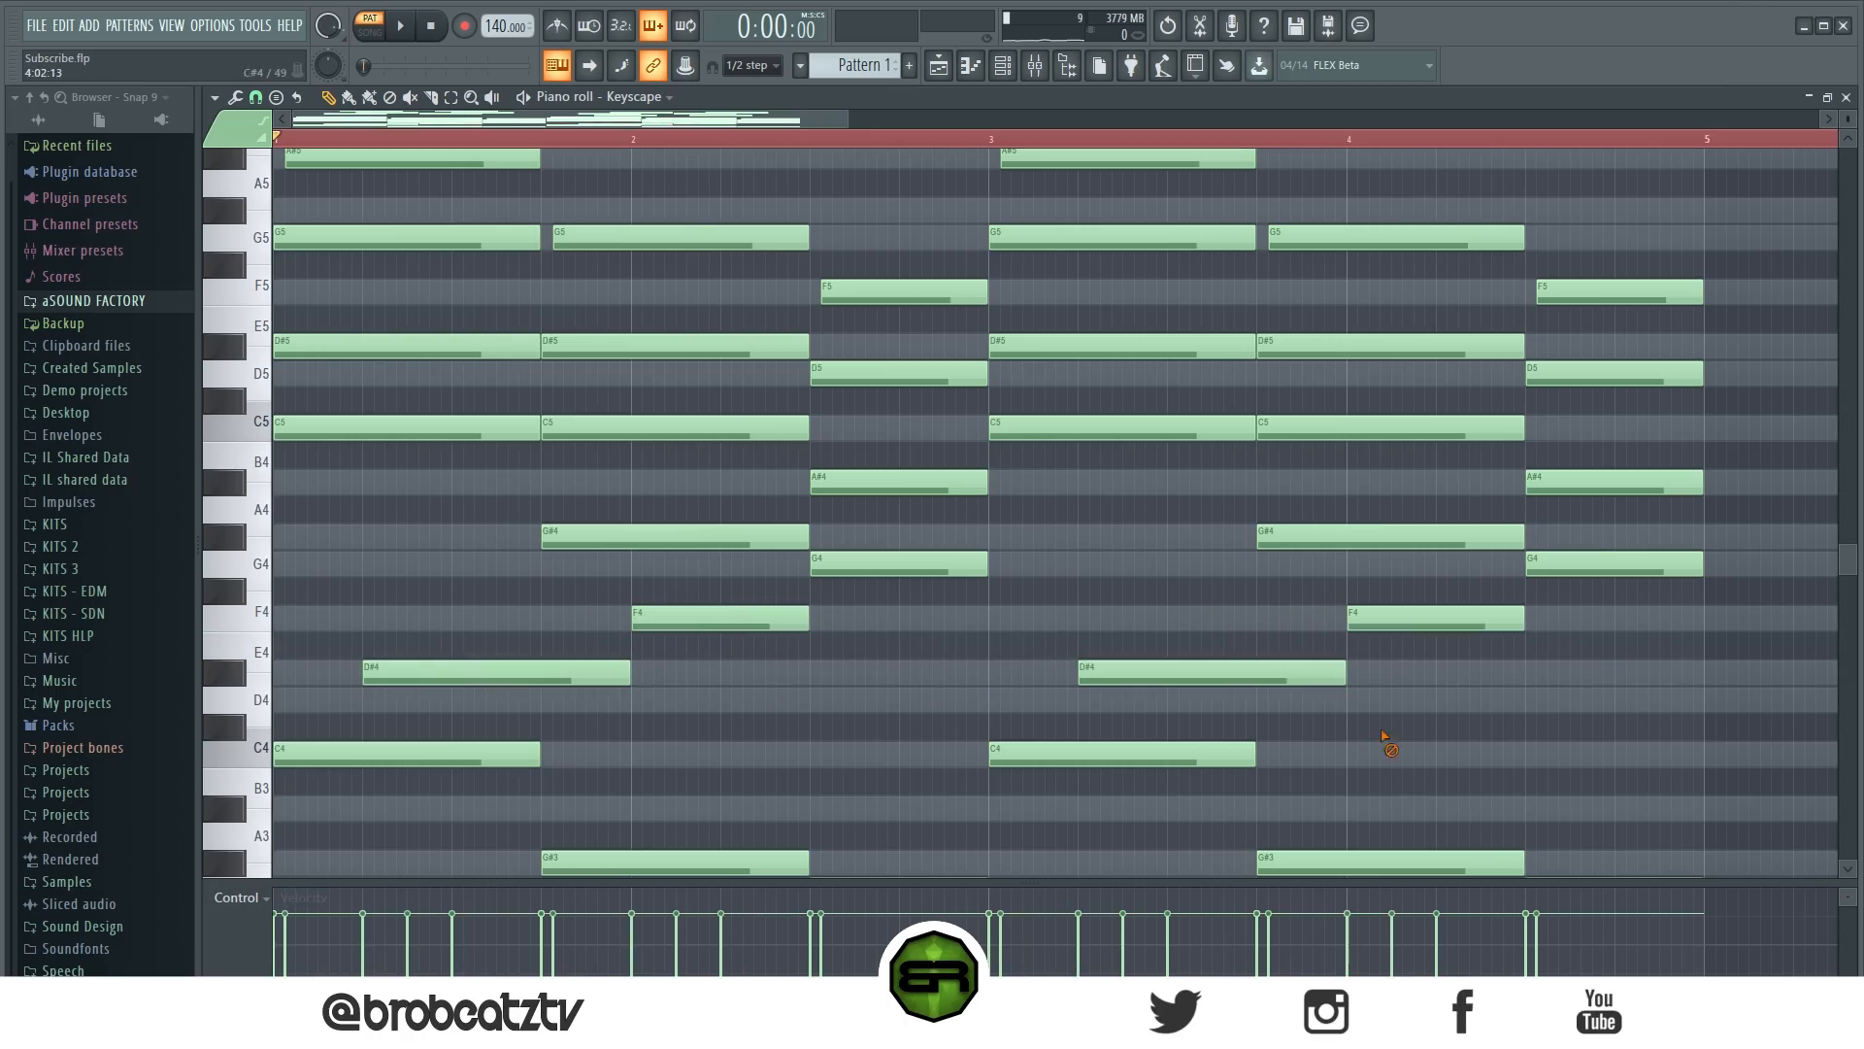
drag(740, 581, 568, 685)
drag(1437, 592, 1183, 664)
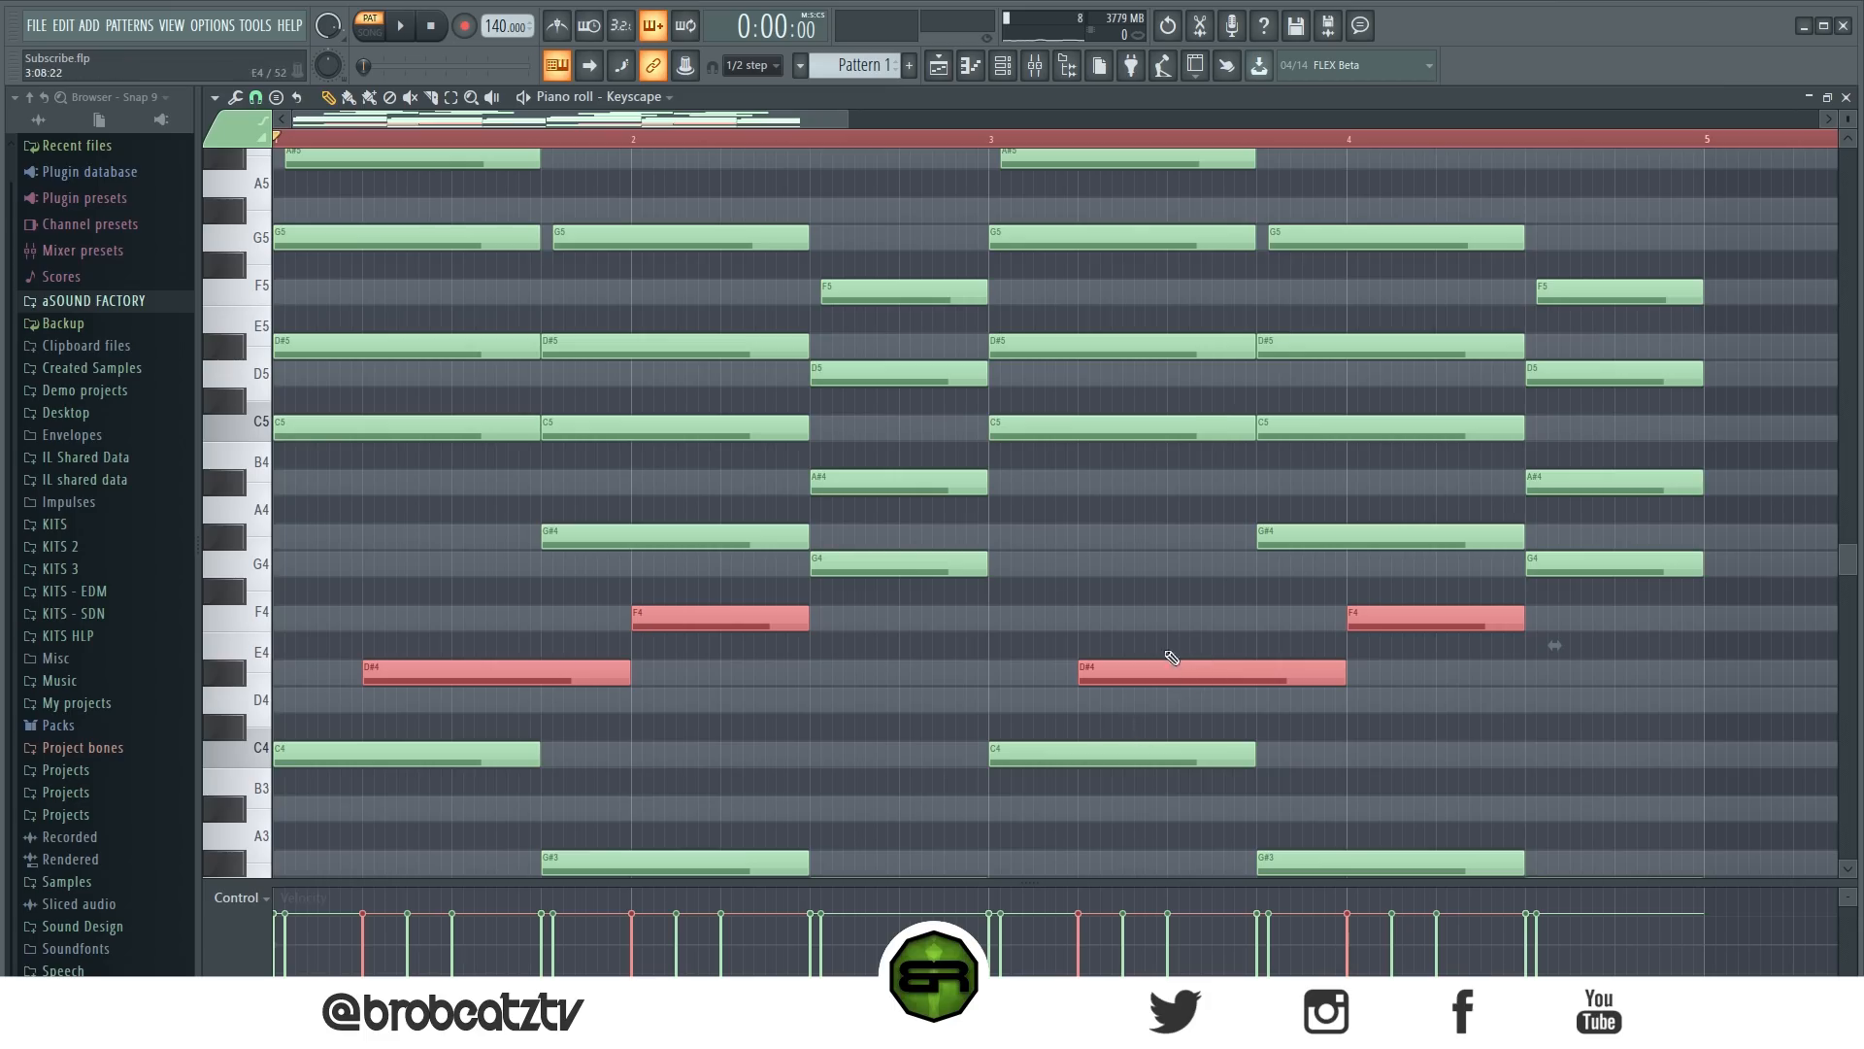
Add a half-beat F6 note leading into the first G6 melody note and a half-beat G6 note leading into the G#6 at bar 2.
scroll(706, 507, up, 6)
click(706, 508)
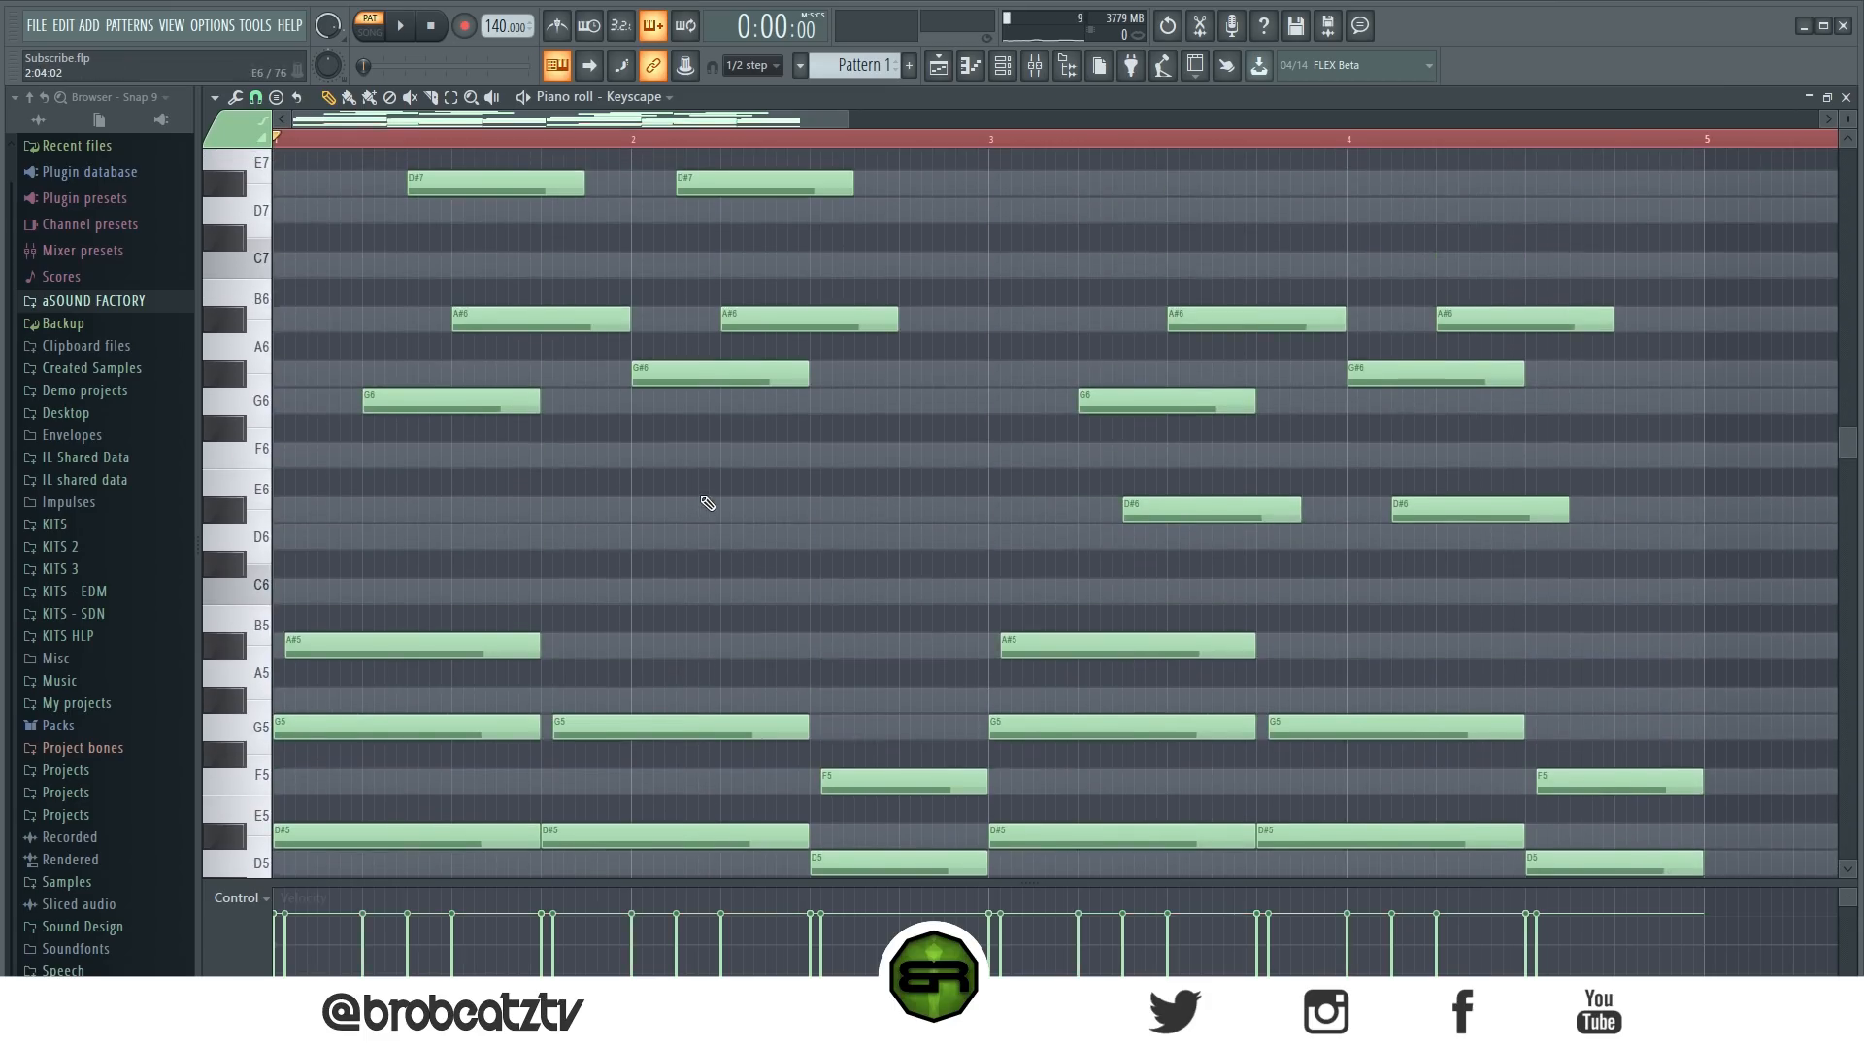
click(501, 394)
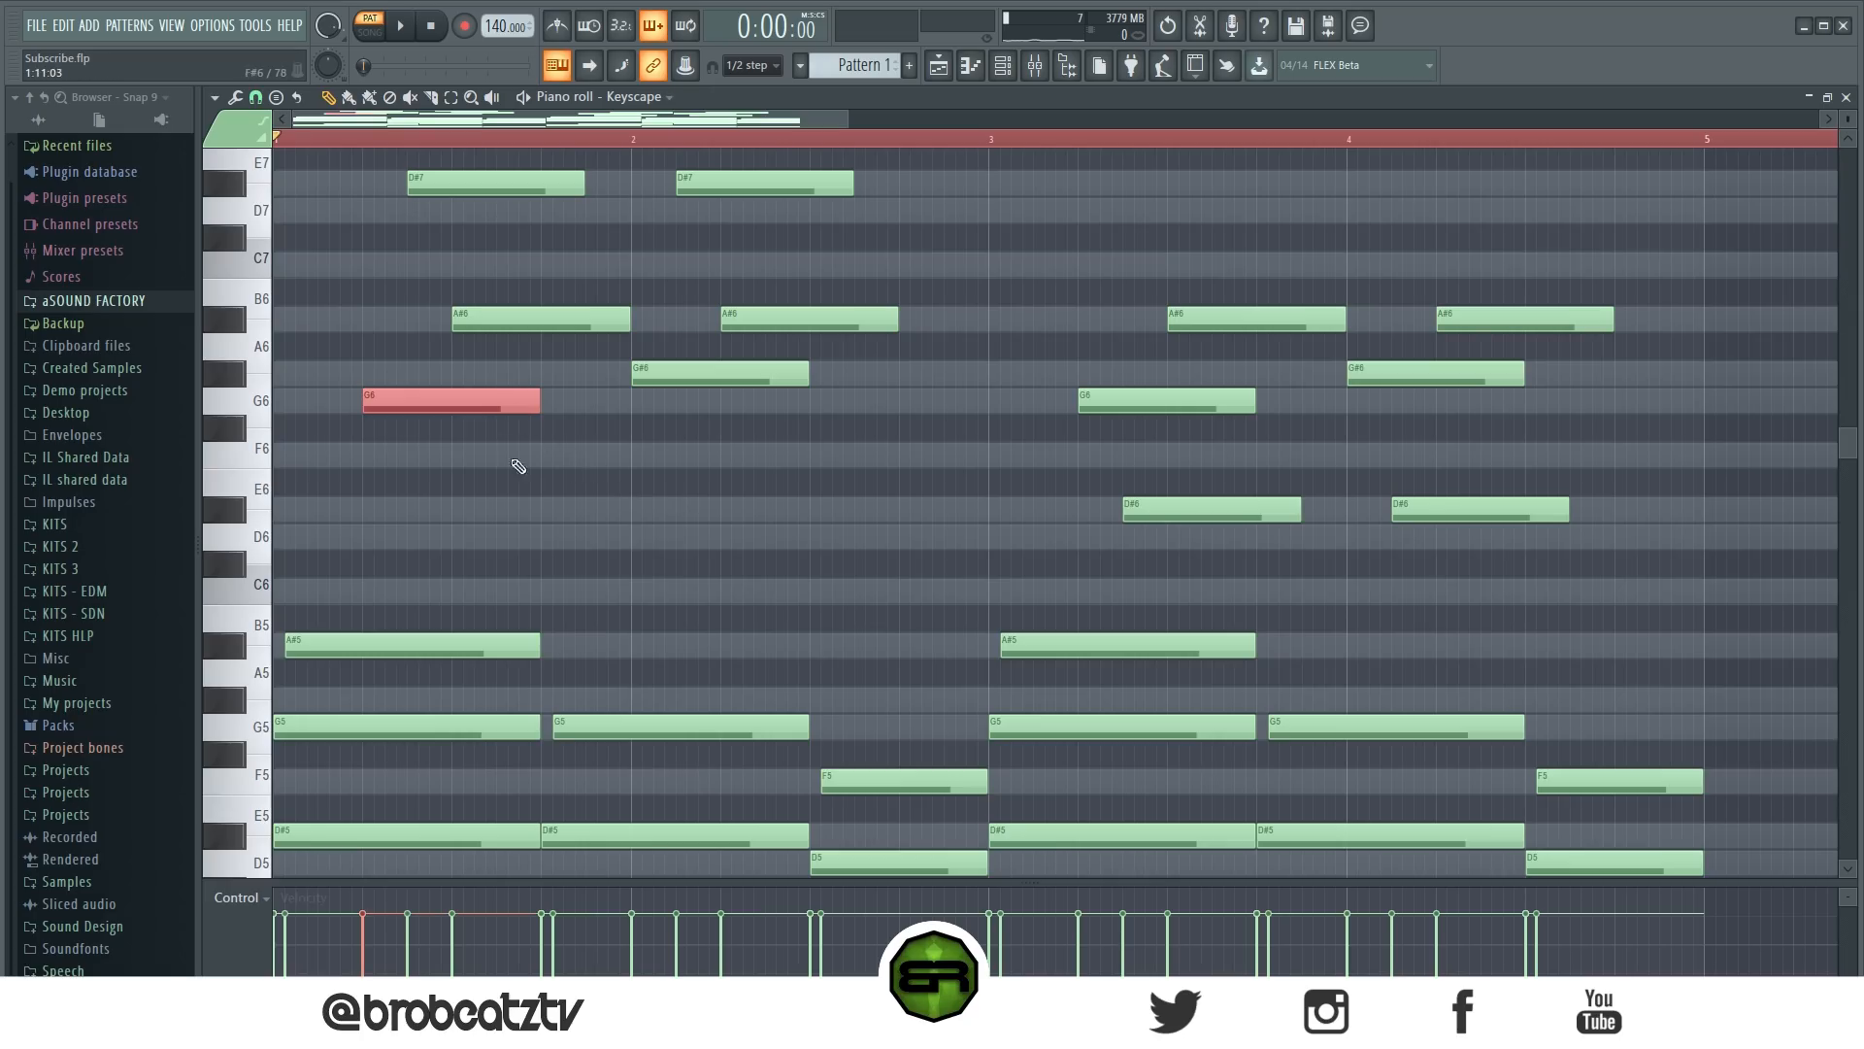
click(737, 595)
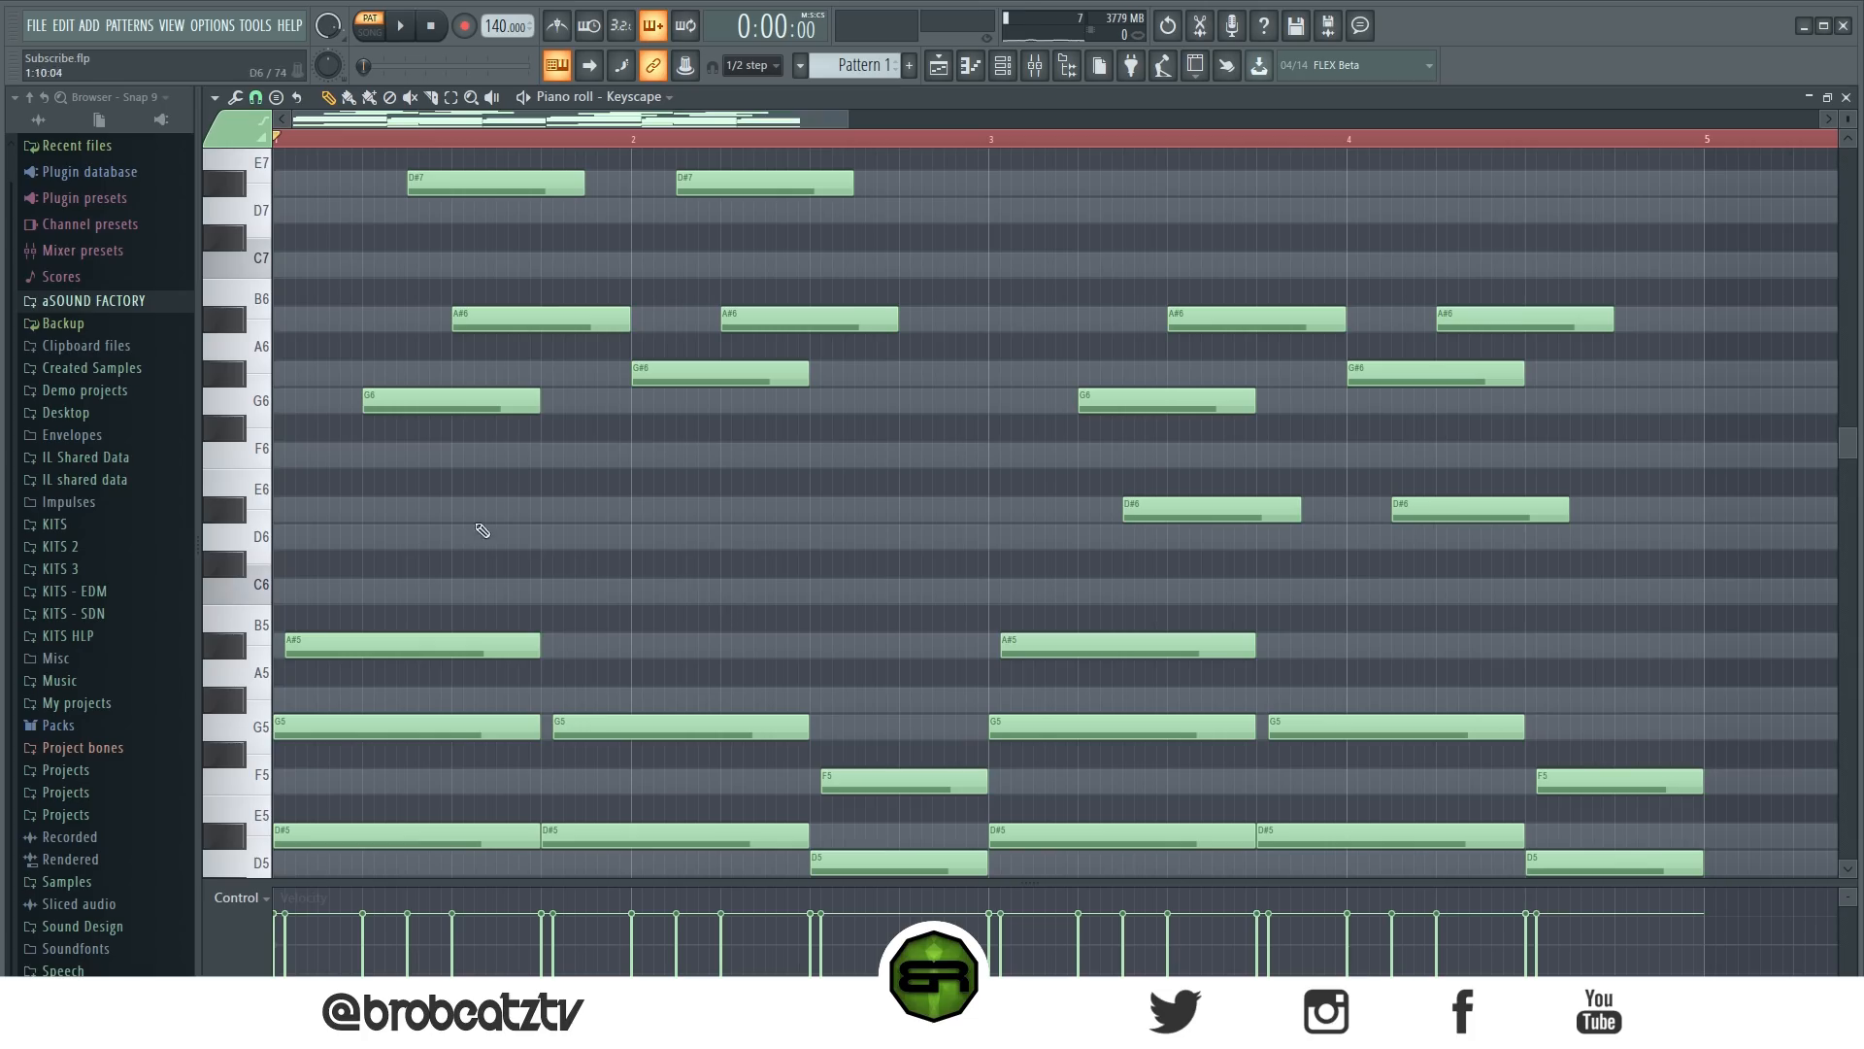
scroll(364, 463, down, 5)
scroll(365, 463, up, 5)
click(323, 456)
mouse_move(368, 456)
mouse_down()
mouse_move(394, 461)
mouse_move(302, 460)
mouse_move(346, 468)
mouse_up()
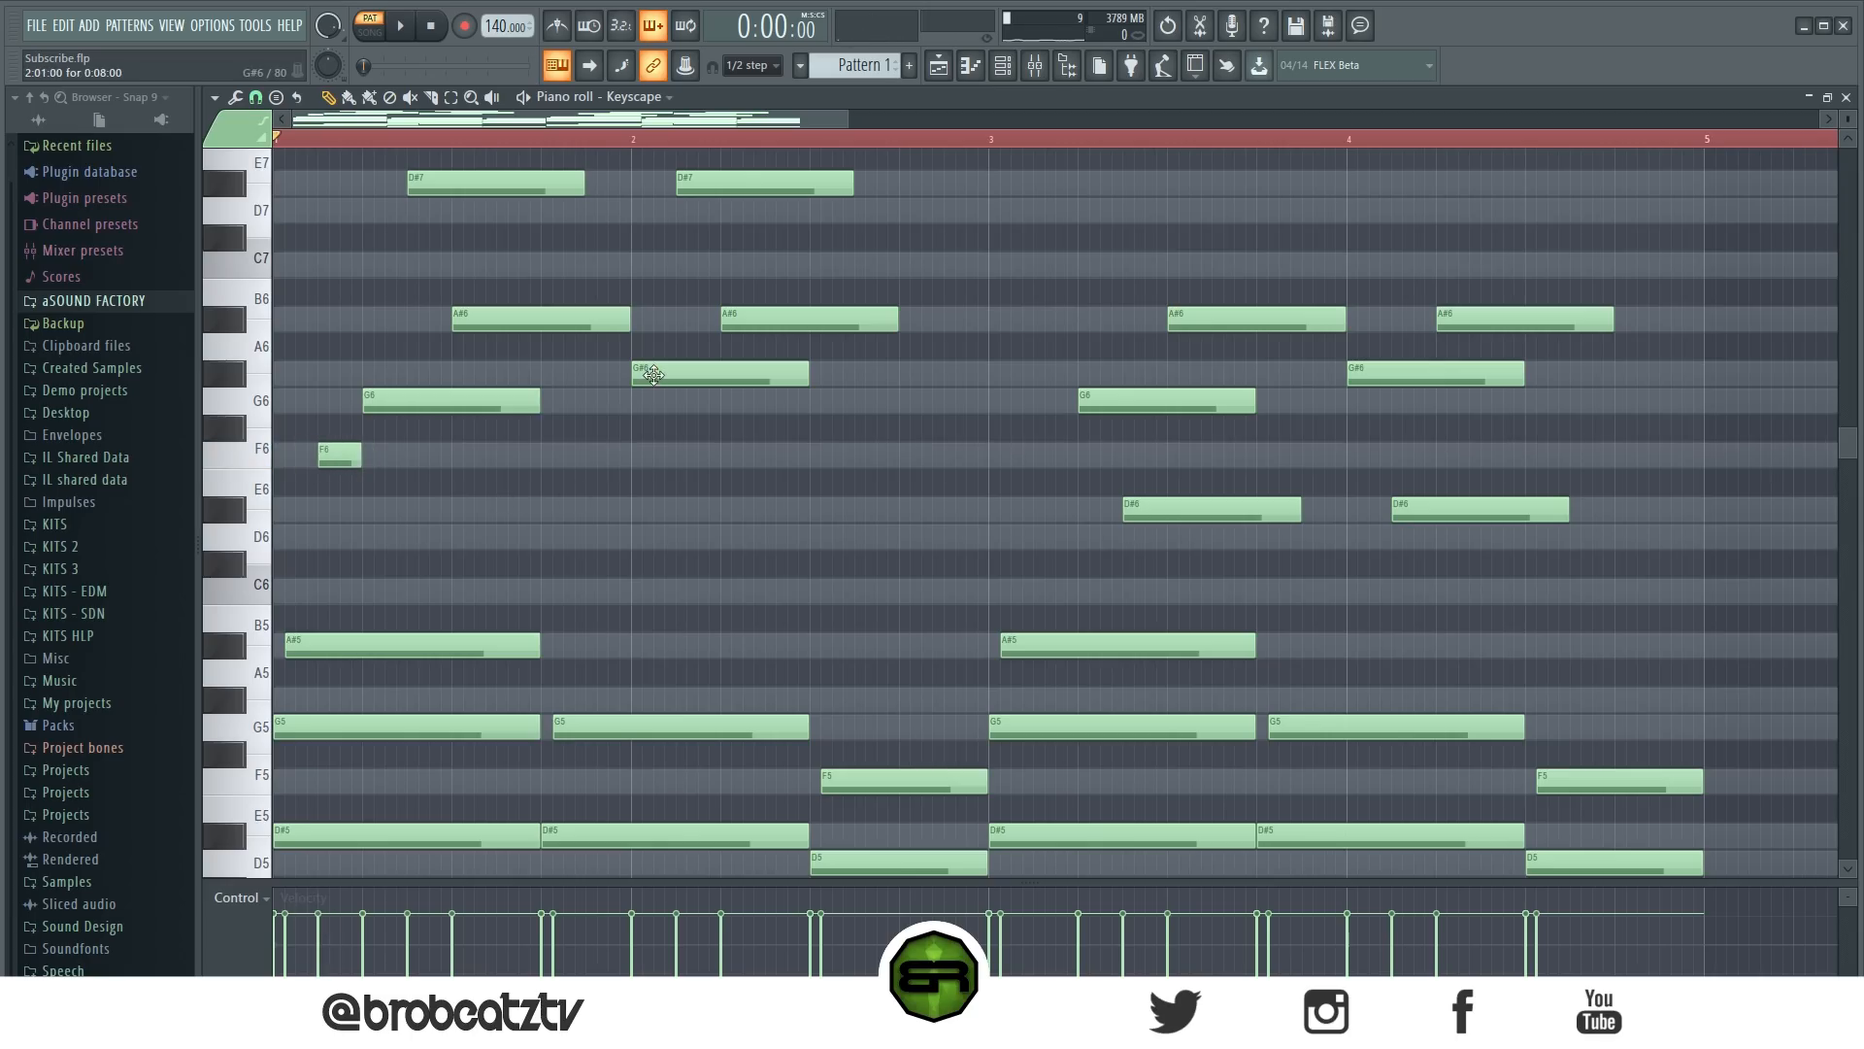
click(593, 411)
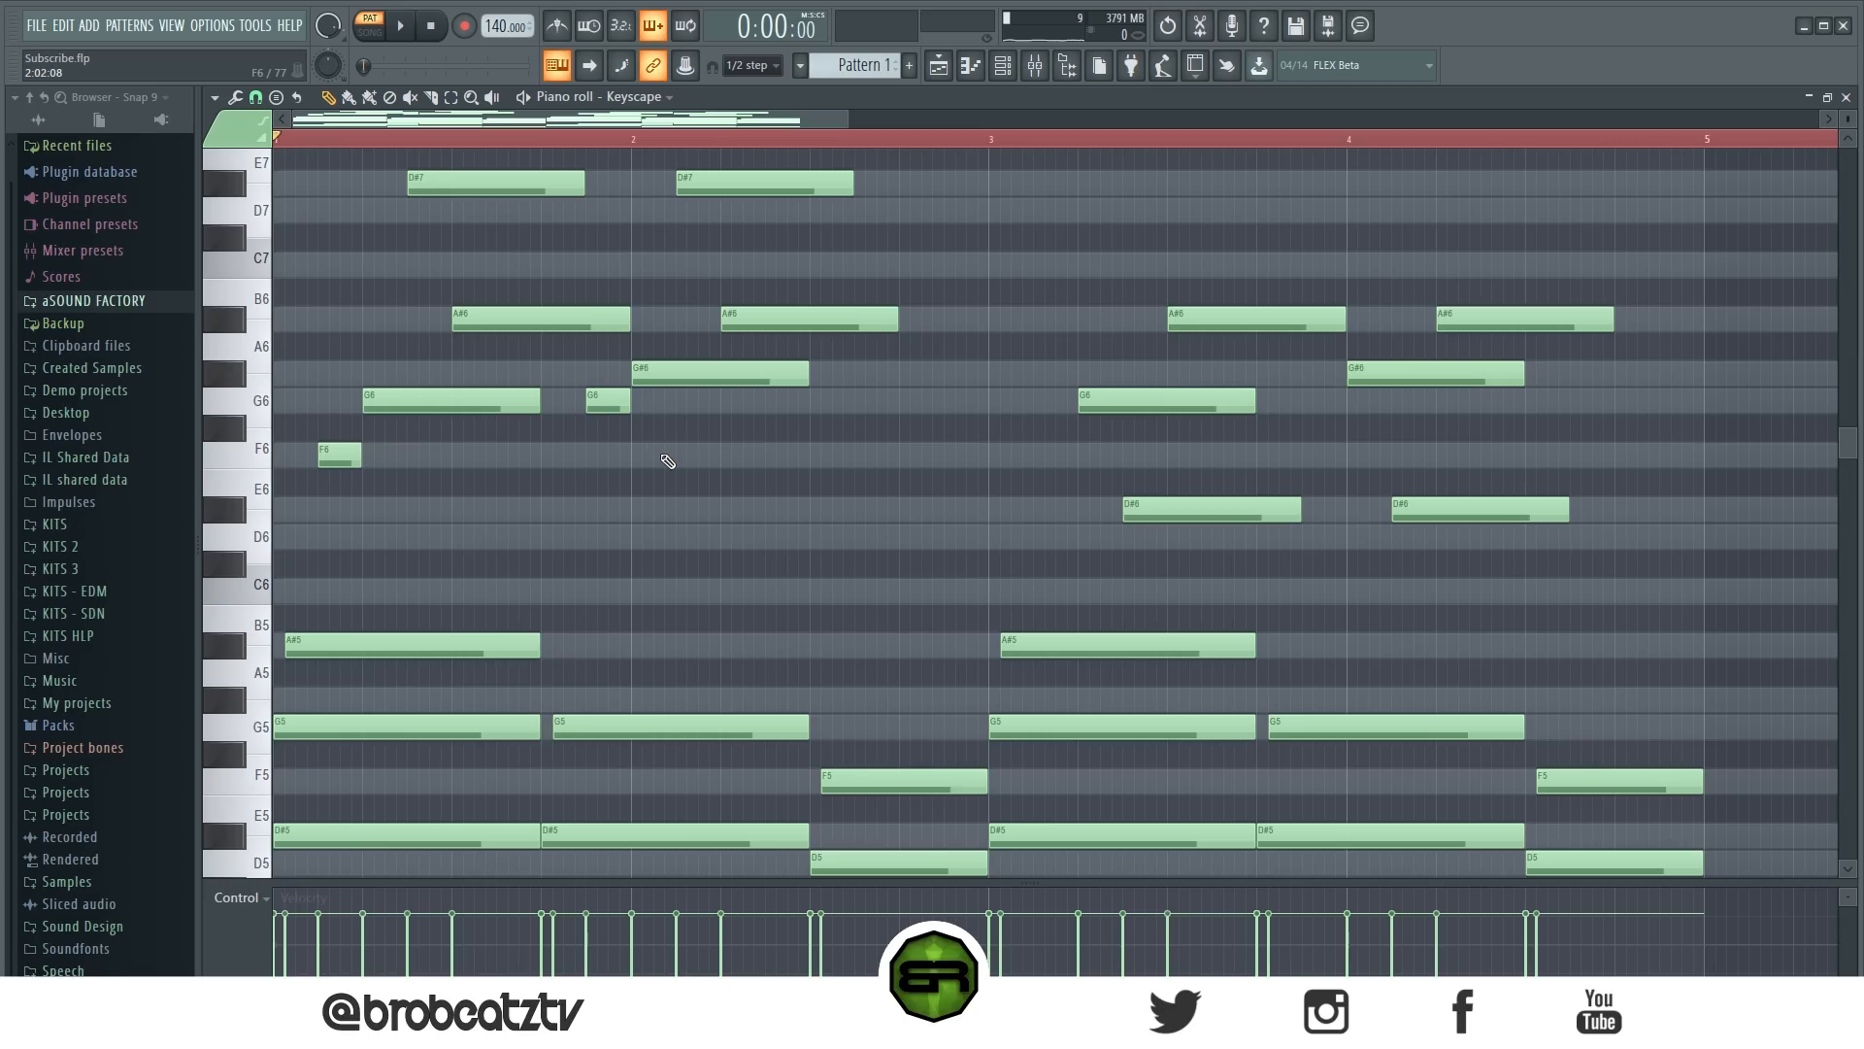
Add a two-beat G6 and a one-beat D#6 melody note ending bar 2, and a one-beat D#6 note on the last beat of bar 4.
click(818, 402)
drag(852, 402, 986, 404)
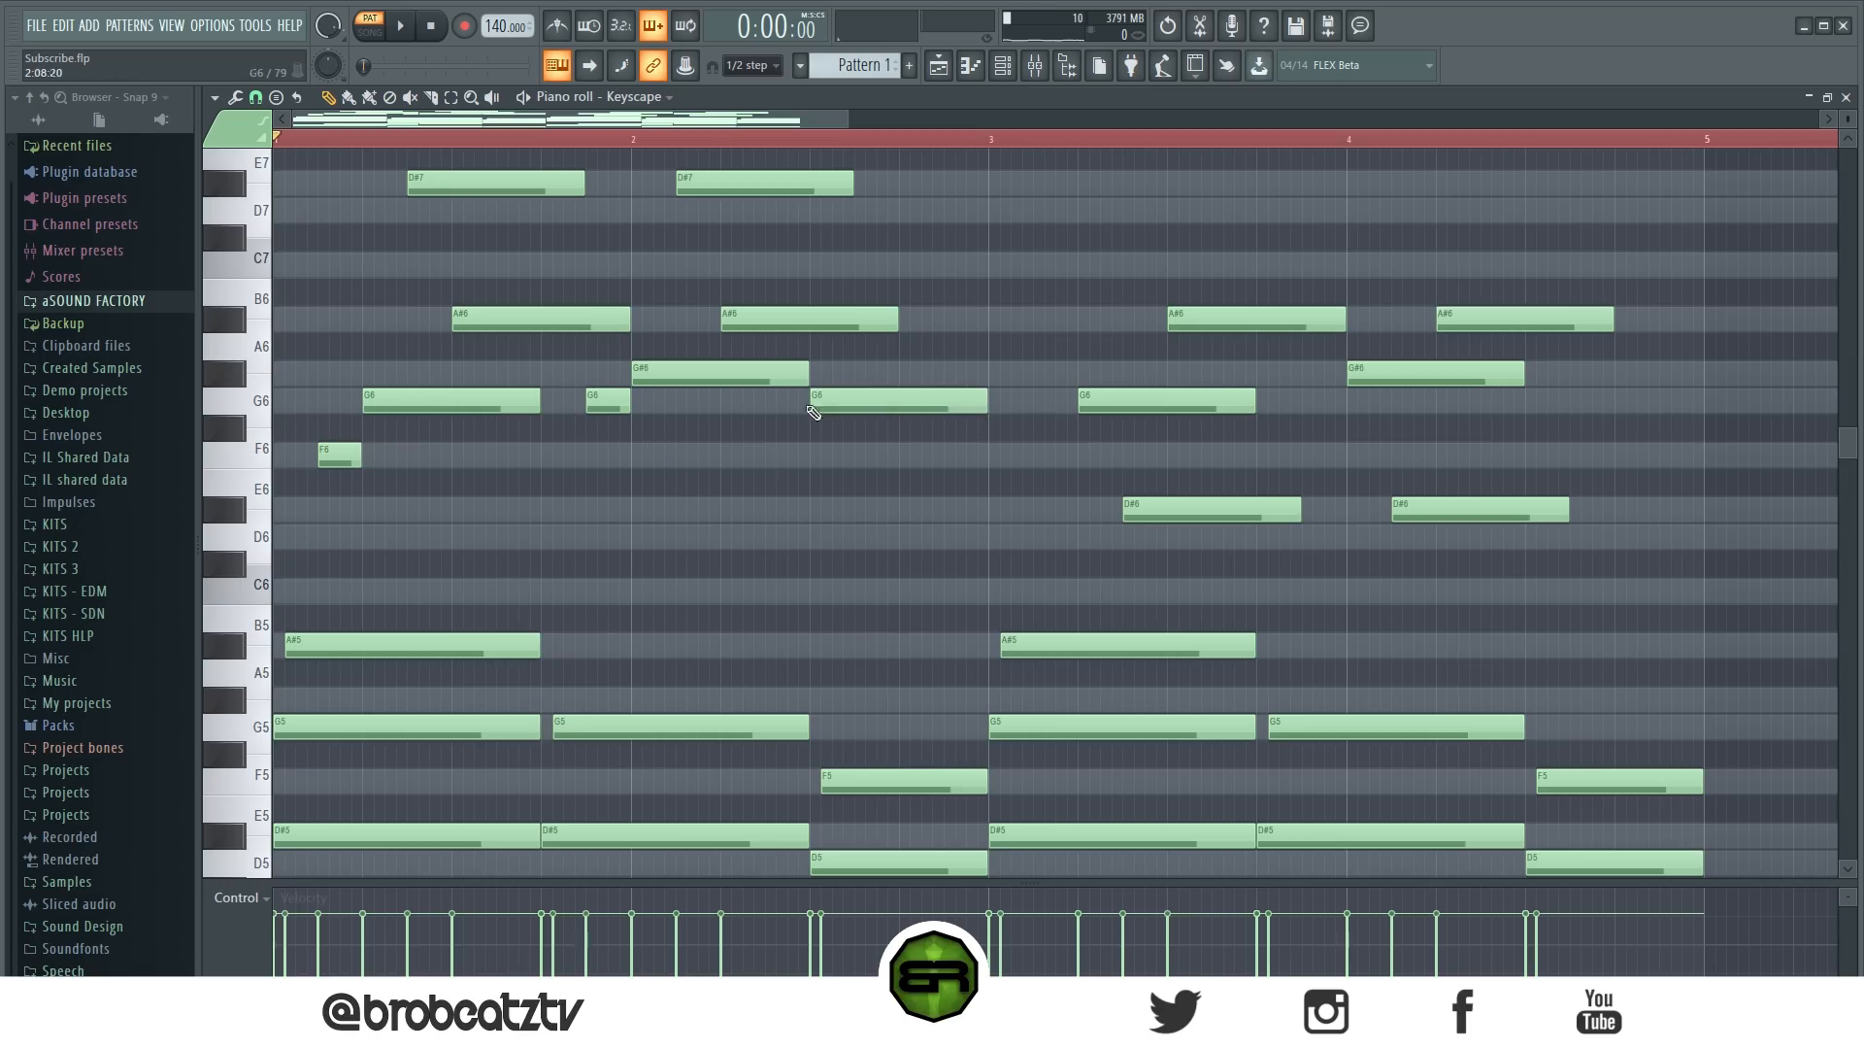
click(904, 516)
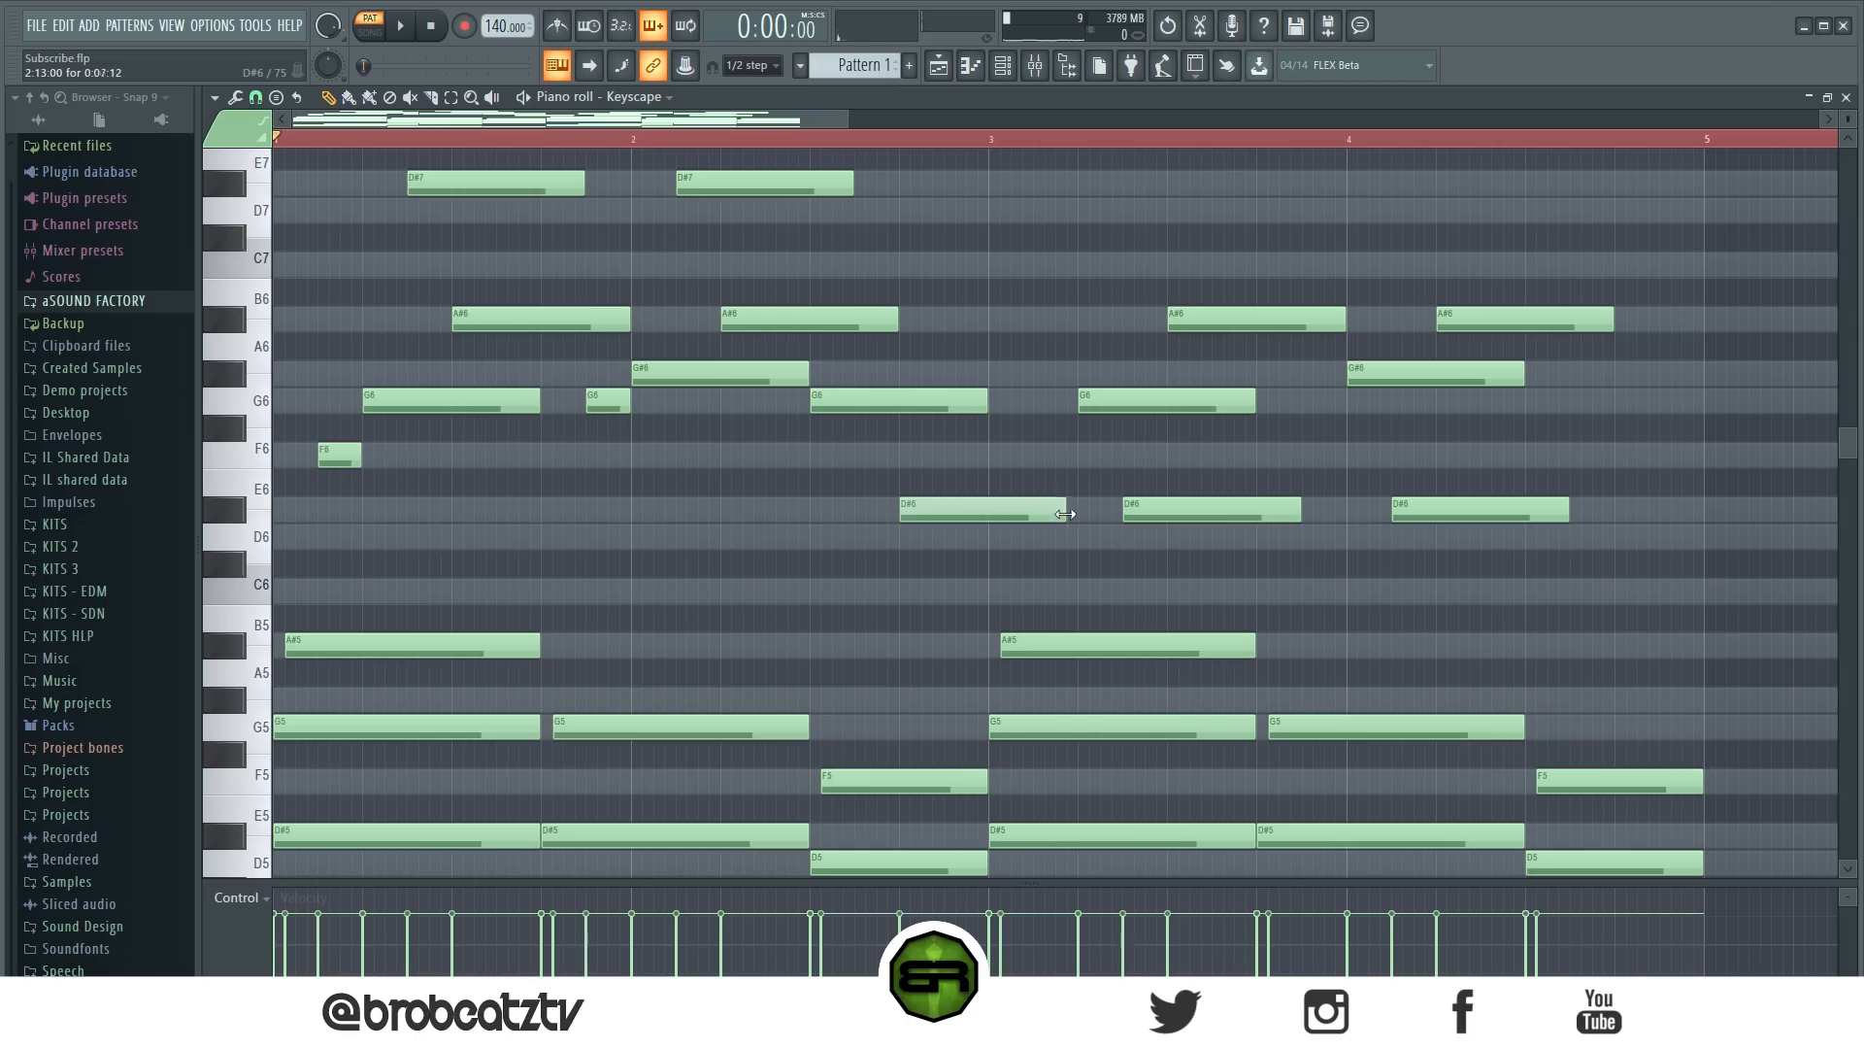
drag(1074, 512, 983, 514)
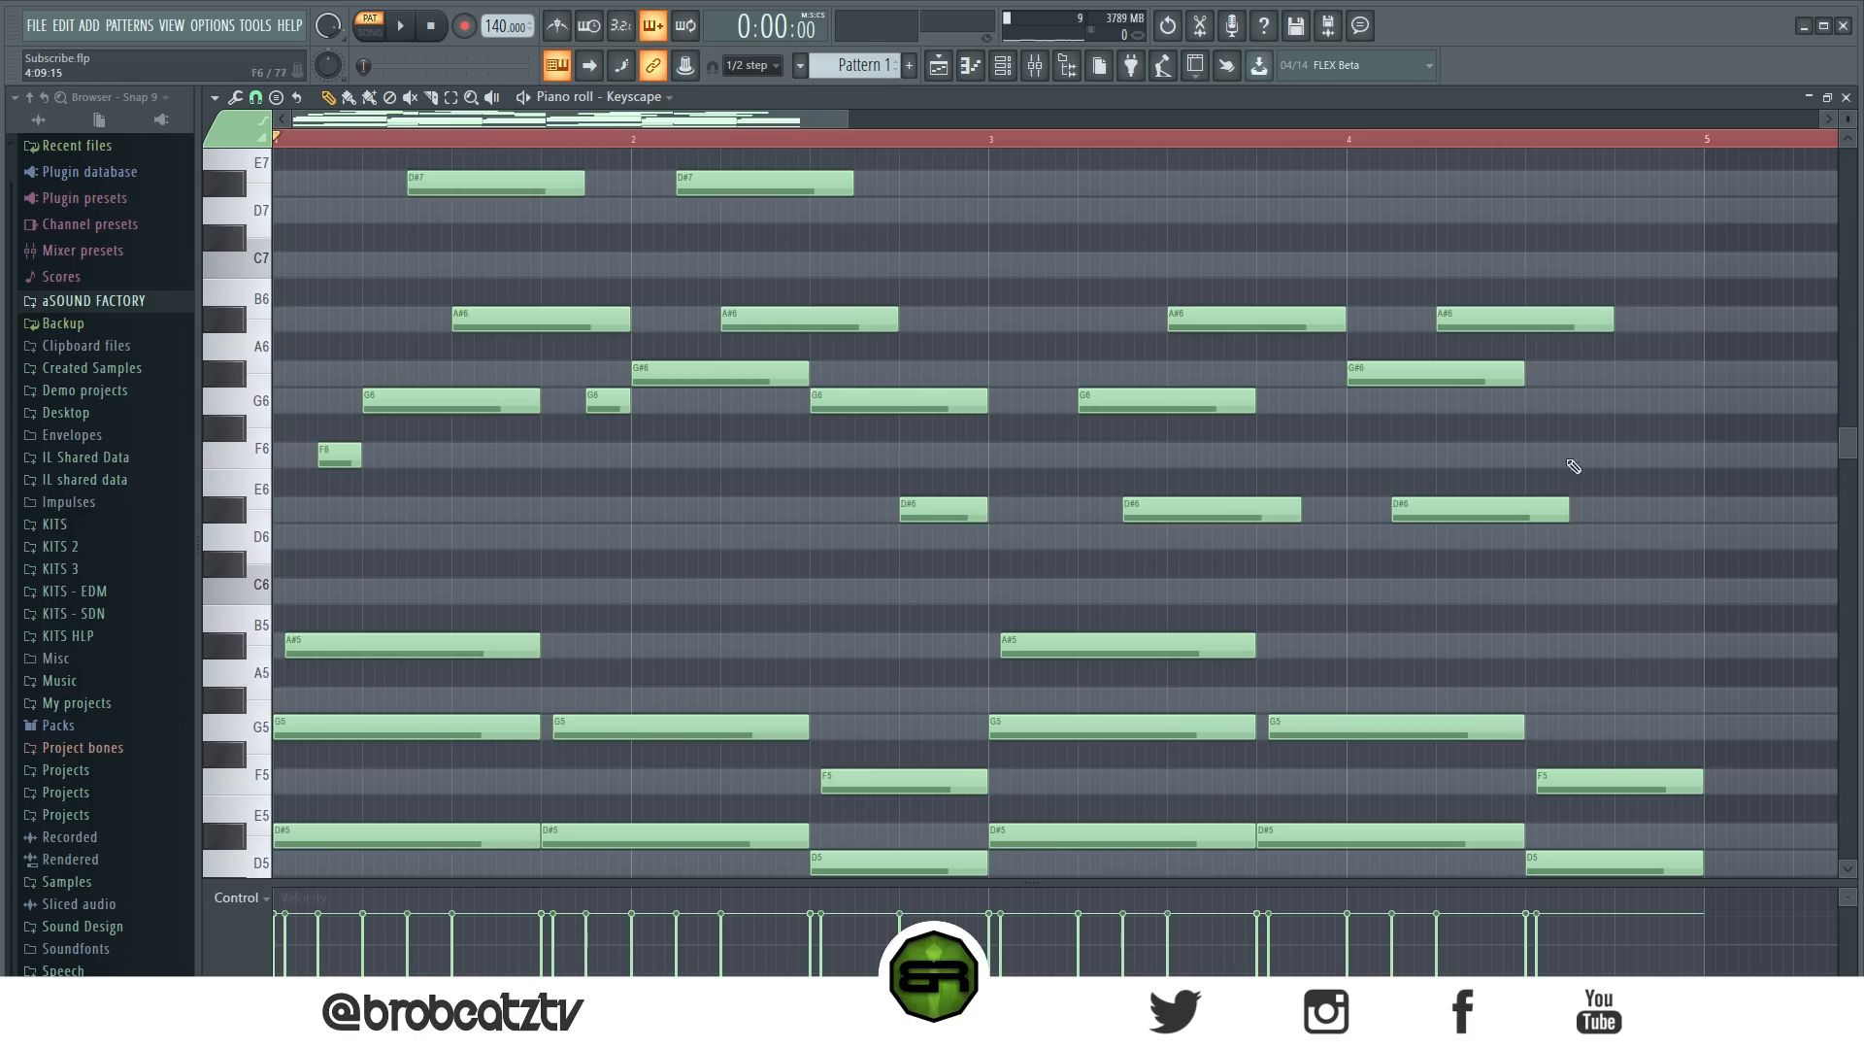
click(956, 513)
click(1664, 509)
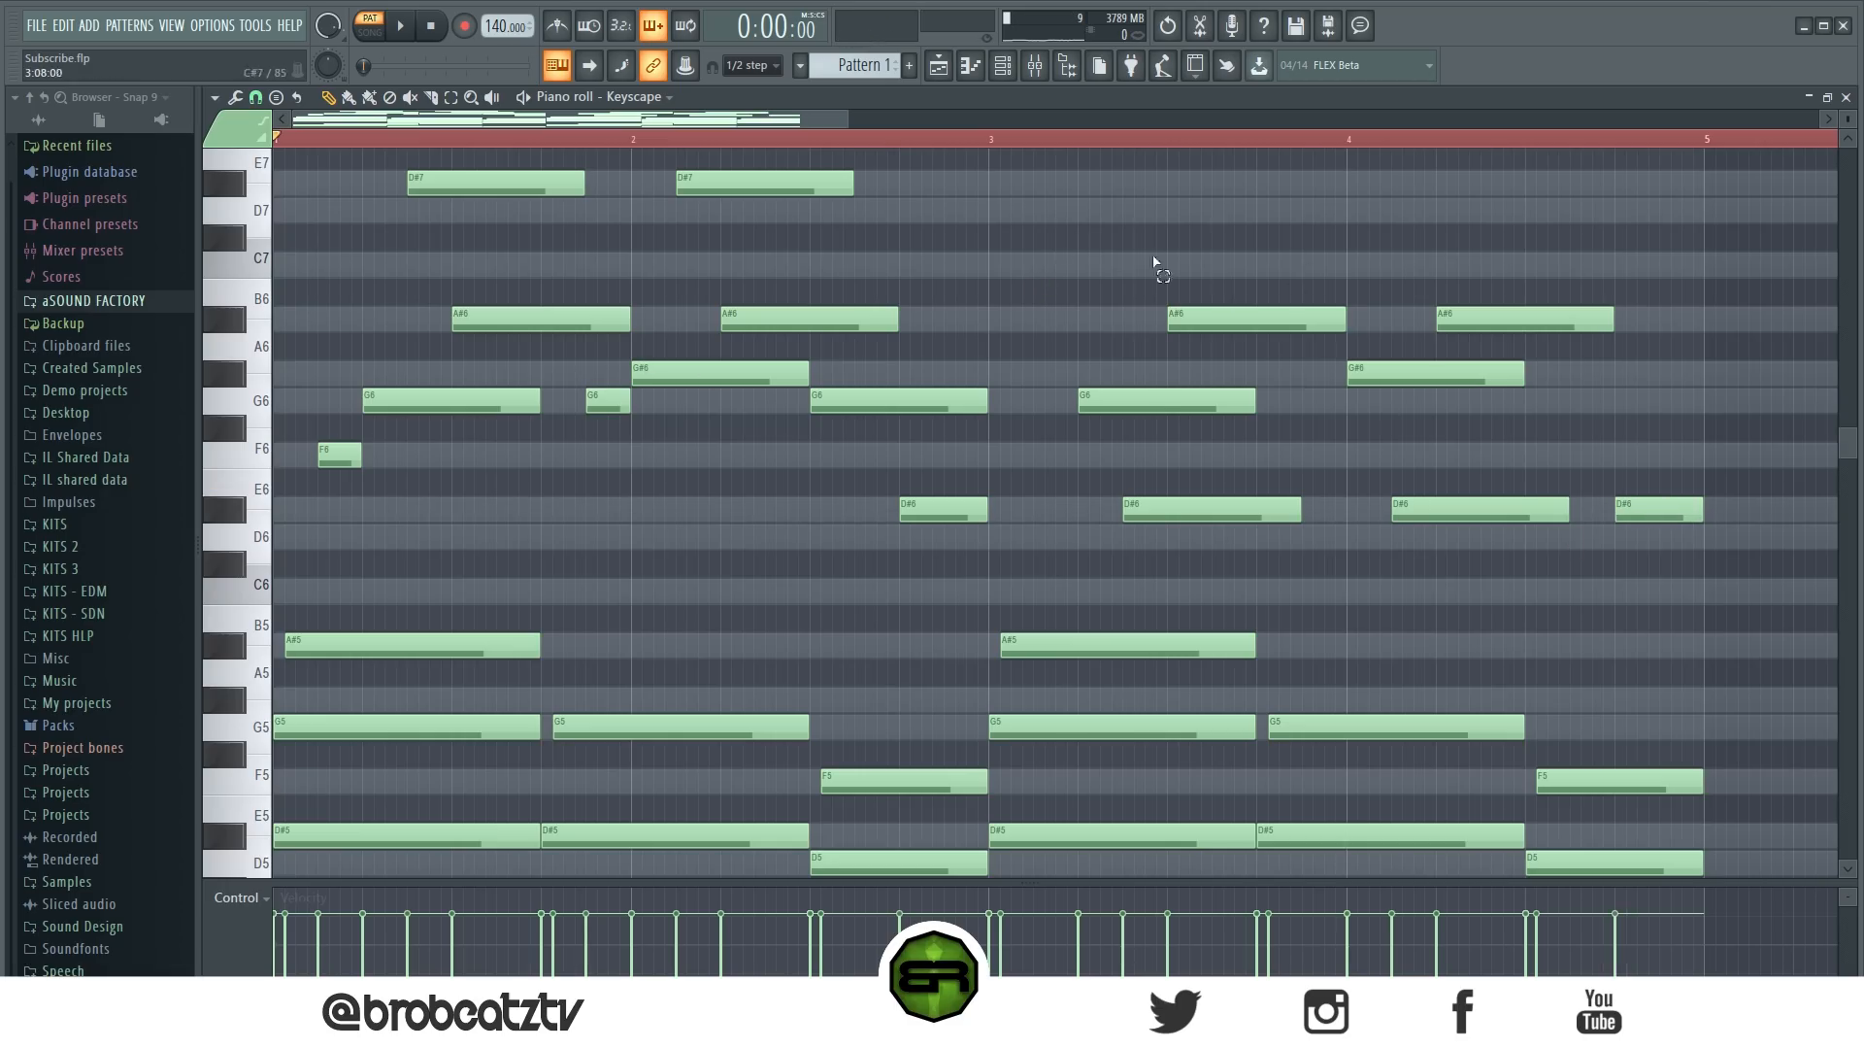
Select the six copied melody notes in bars 3 and 4, and clear the selection.
drag(1149, 226, 1498, 526)
drag(1045, 227, 1497, 543)
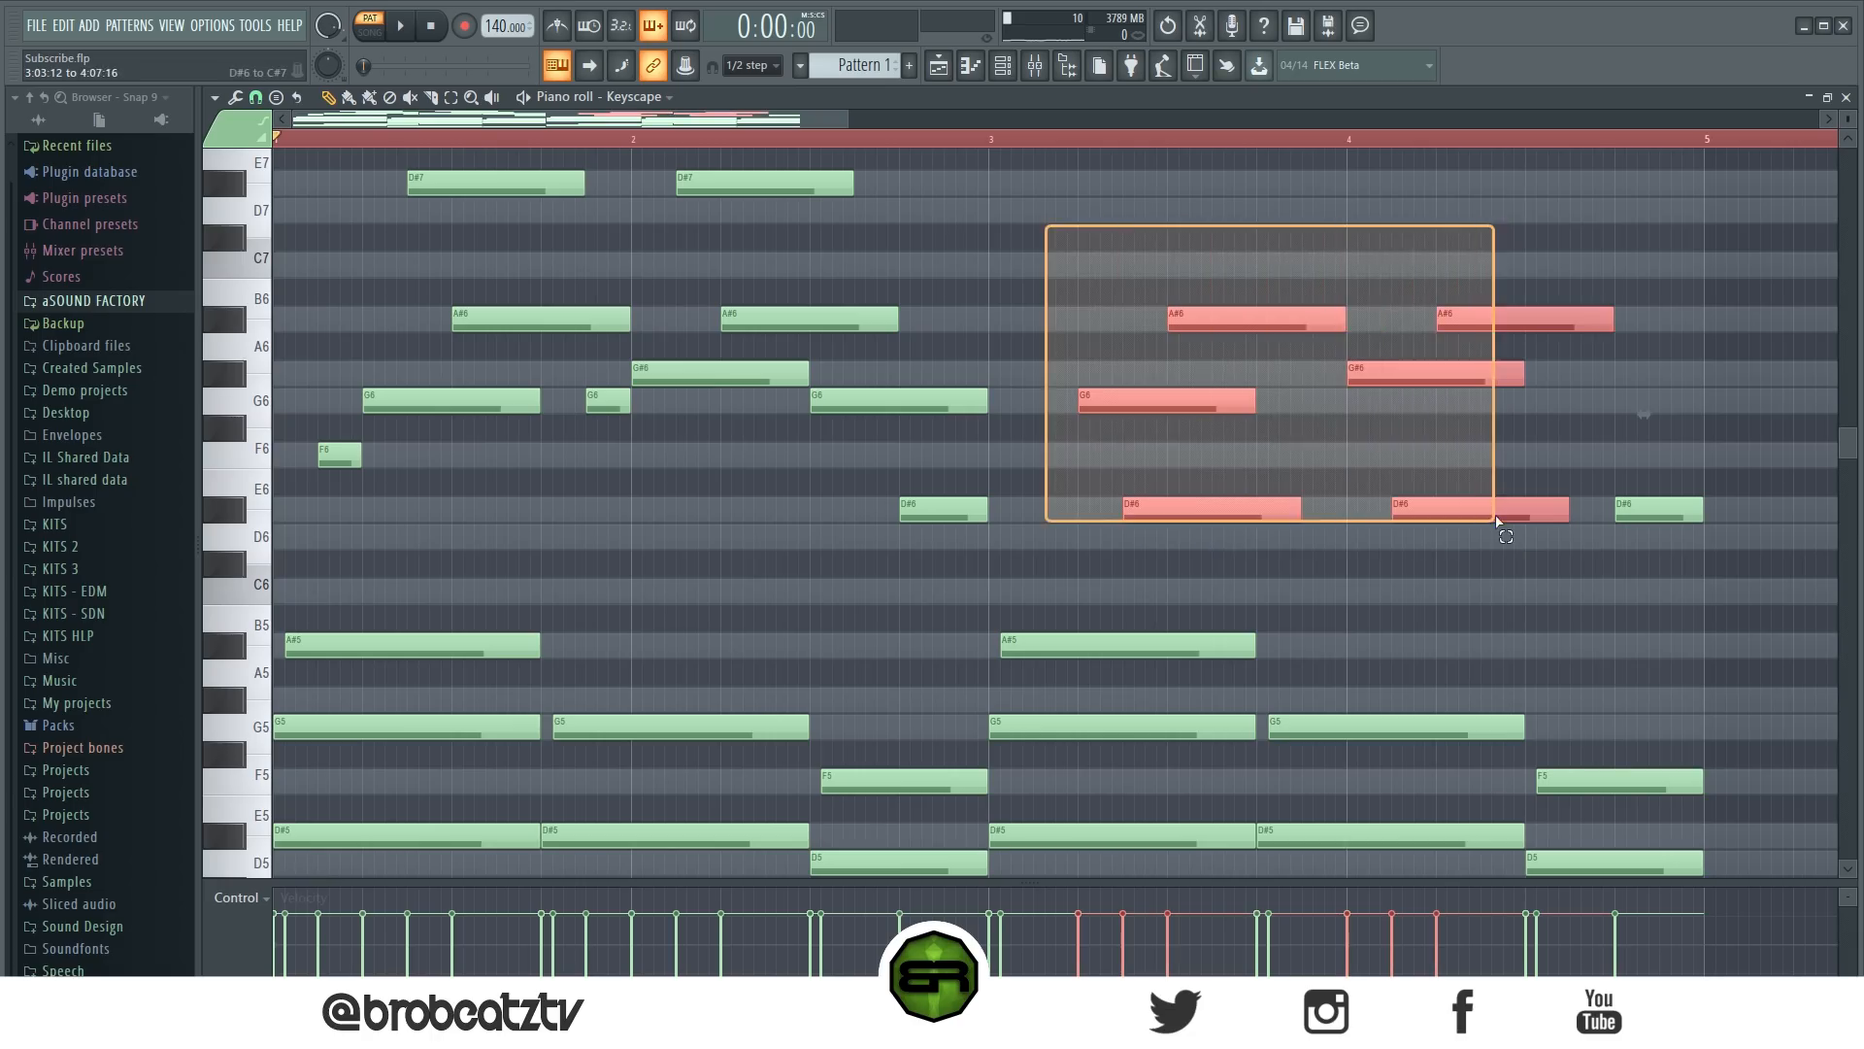
click(1201, 228)
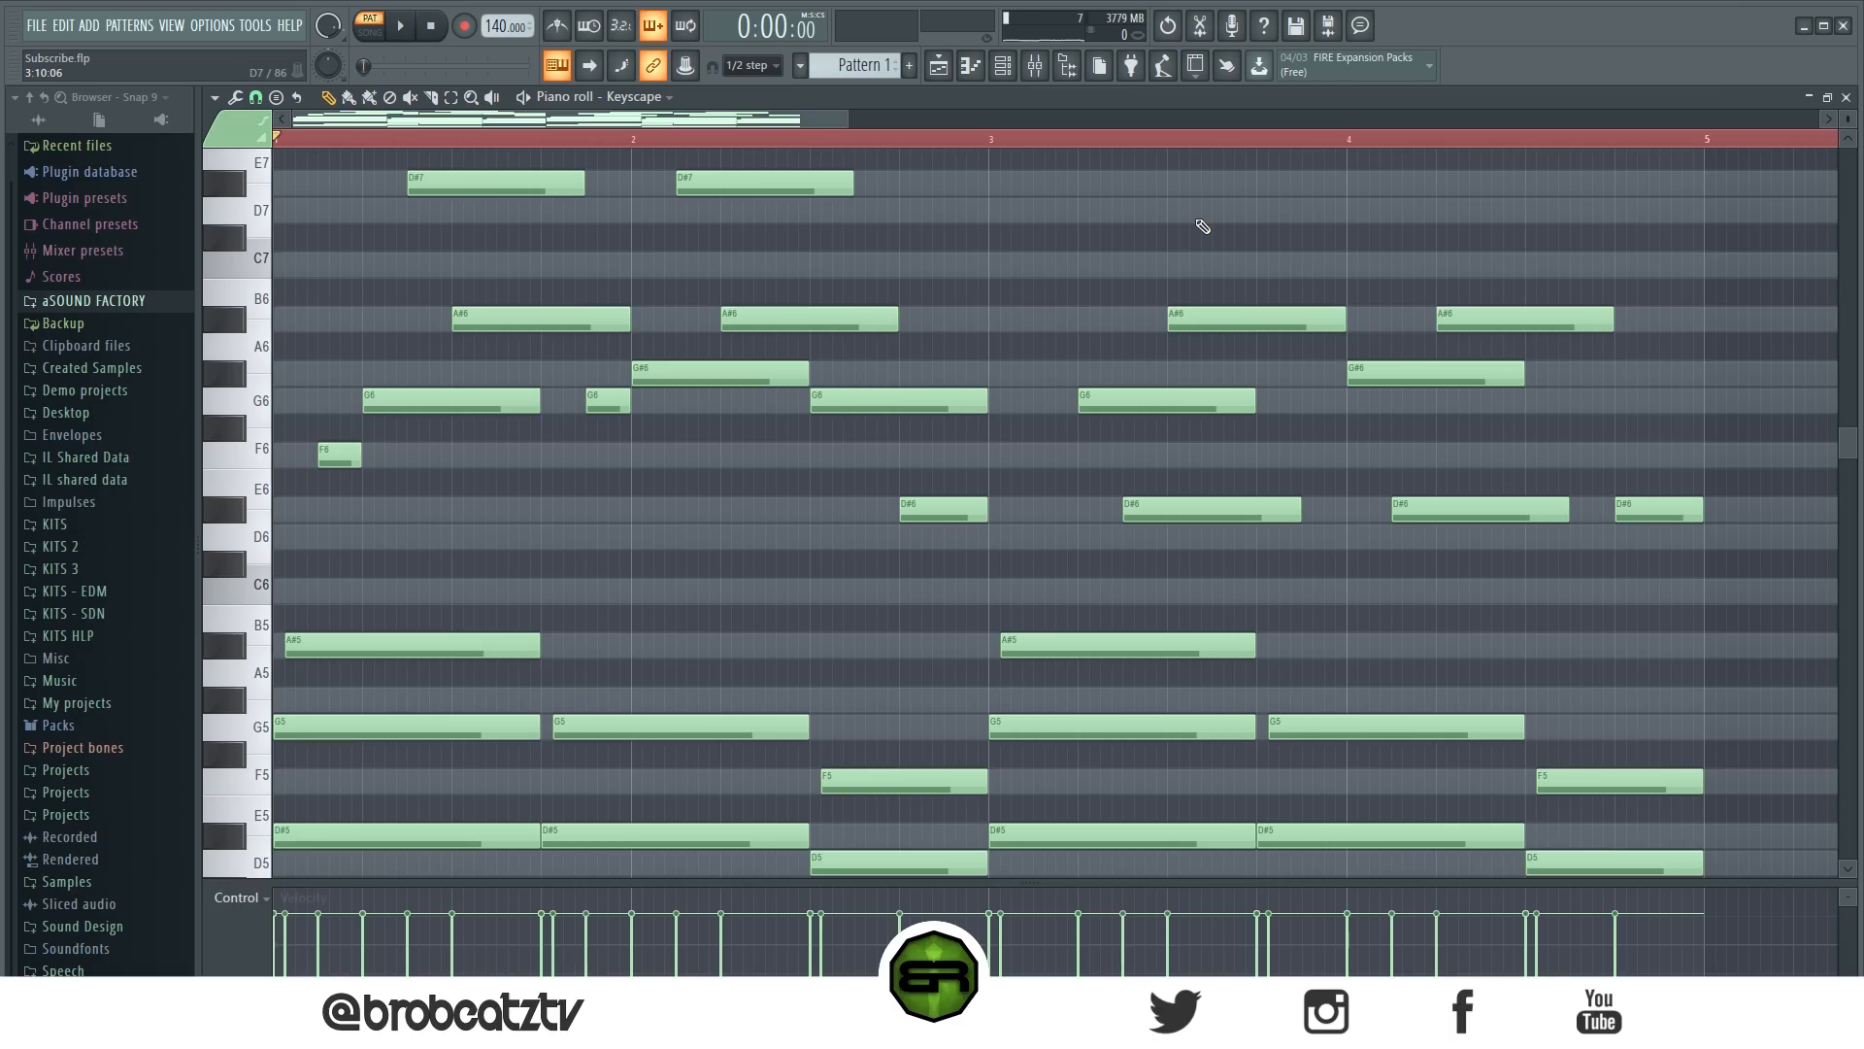
scroll(1020, 237, down, 2)
scroll(1045, 250, up, 2)
Select the added transition notes in the melody: the short F6 and G6, the G6 and D#6 ending bar 2, and the D#6 ending bar 4.
ctrl+click(1656, 508)
ctrl+click(947, 509)
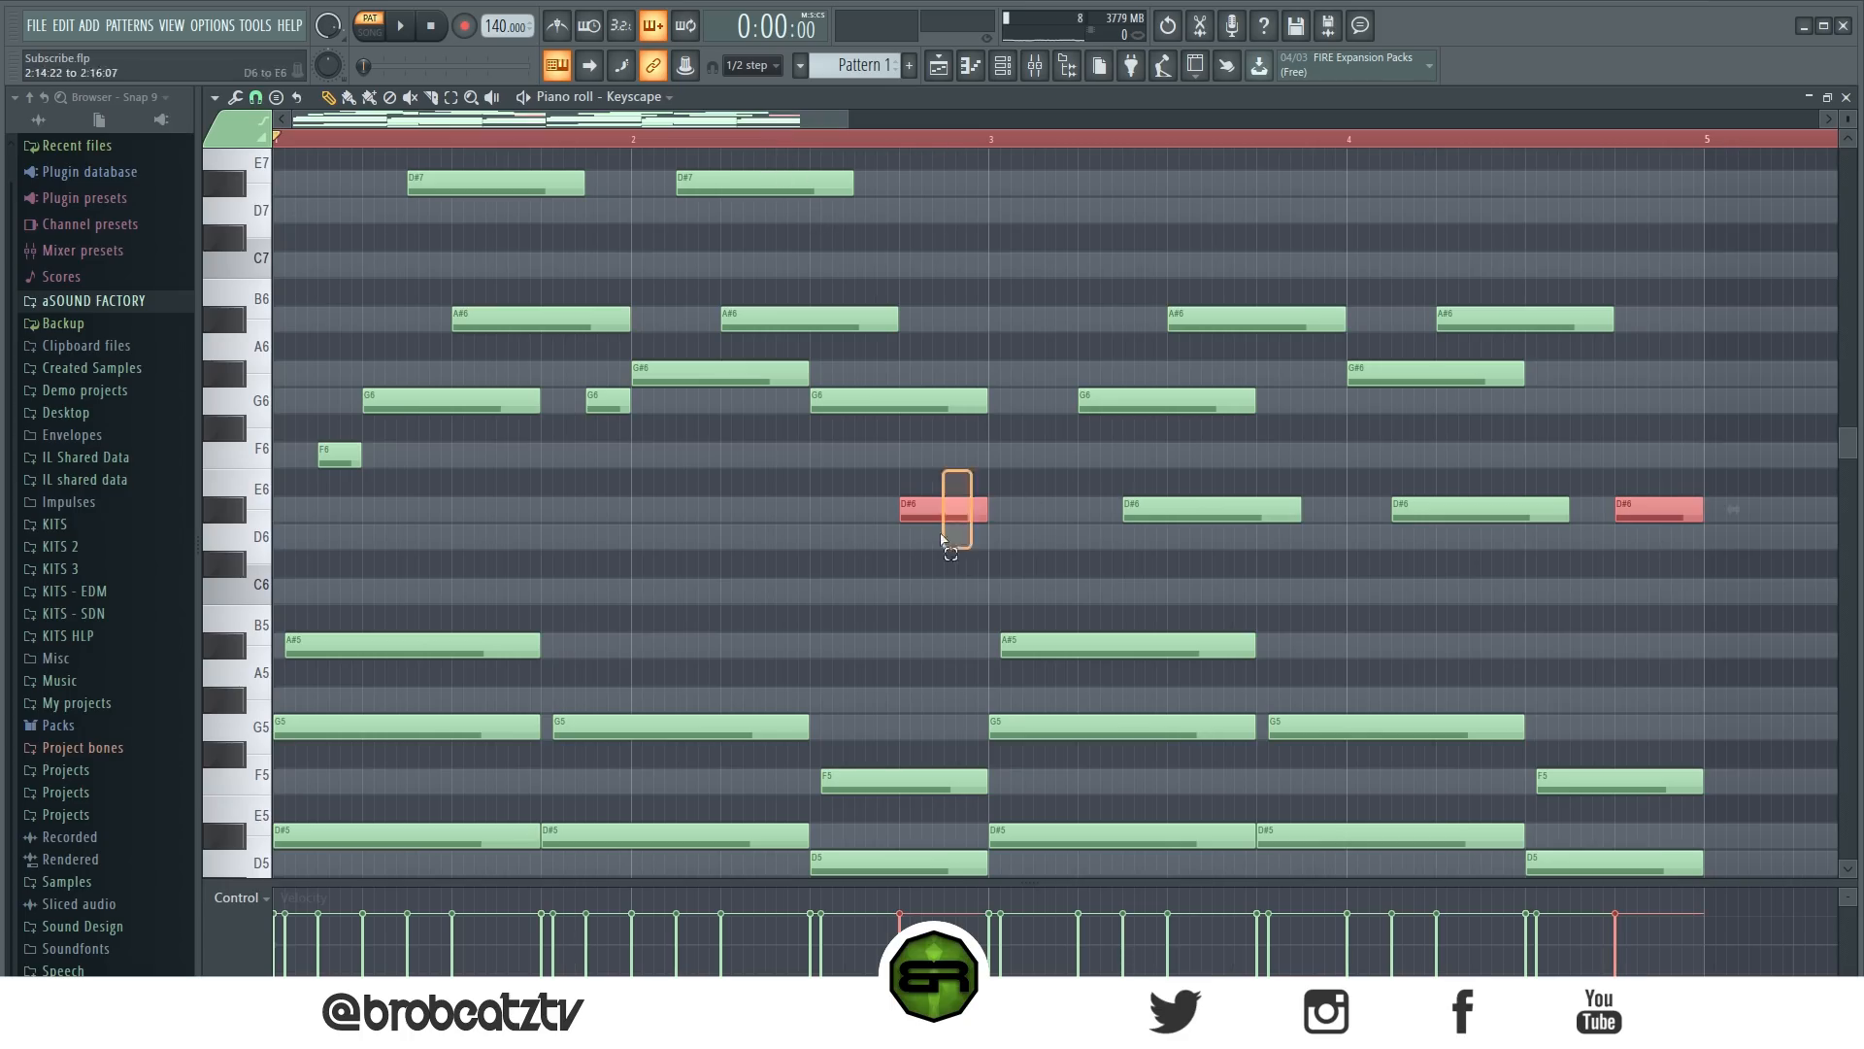
ctrl+click(882, 401)
ctrl+click(619, 394)
ctrl+click(340, 454)
scroll(748, 447, down, 9)
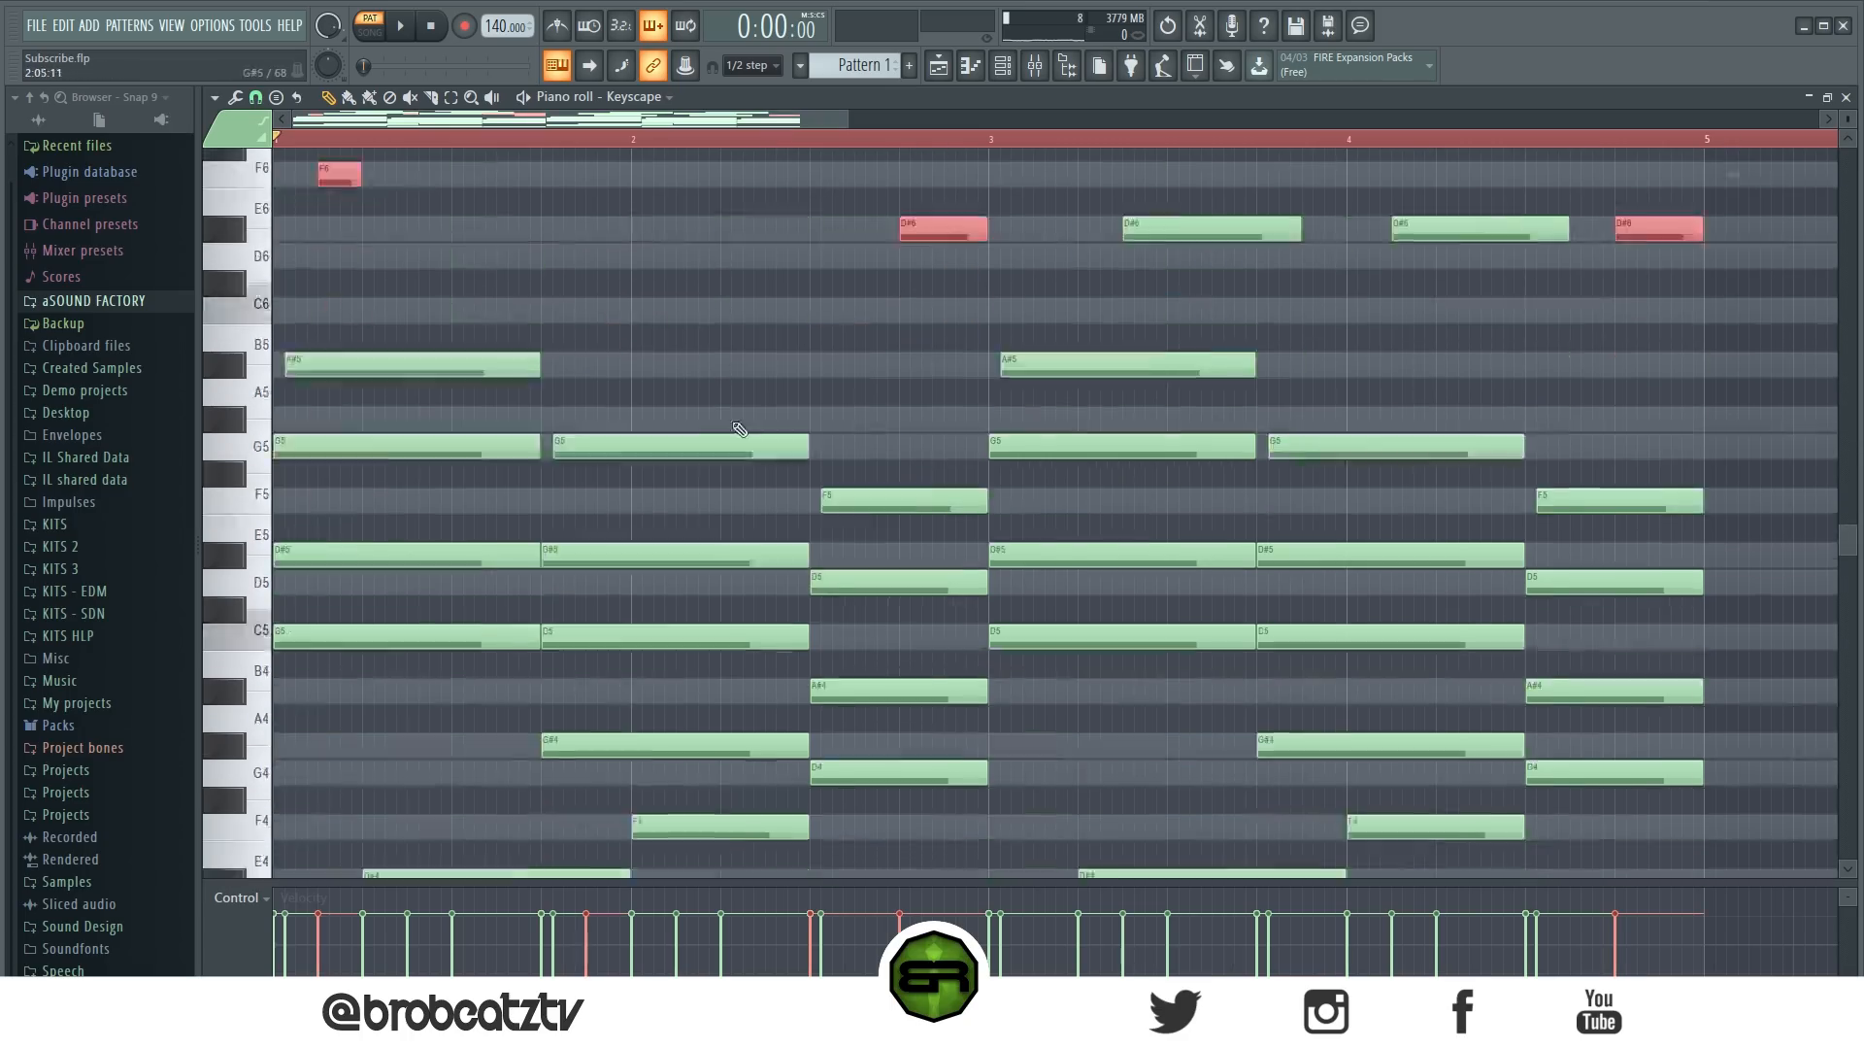
Add the low D#4 and F4 counter notes of both halves to the selected notes and play back the four-bar pattern.
drag(756, 342, 534, 466)
ctrl+click(1262, 429)
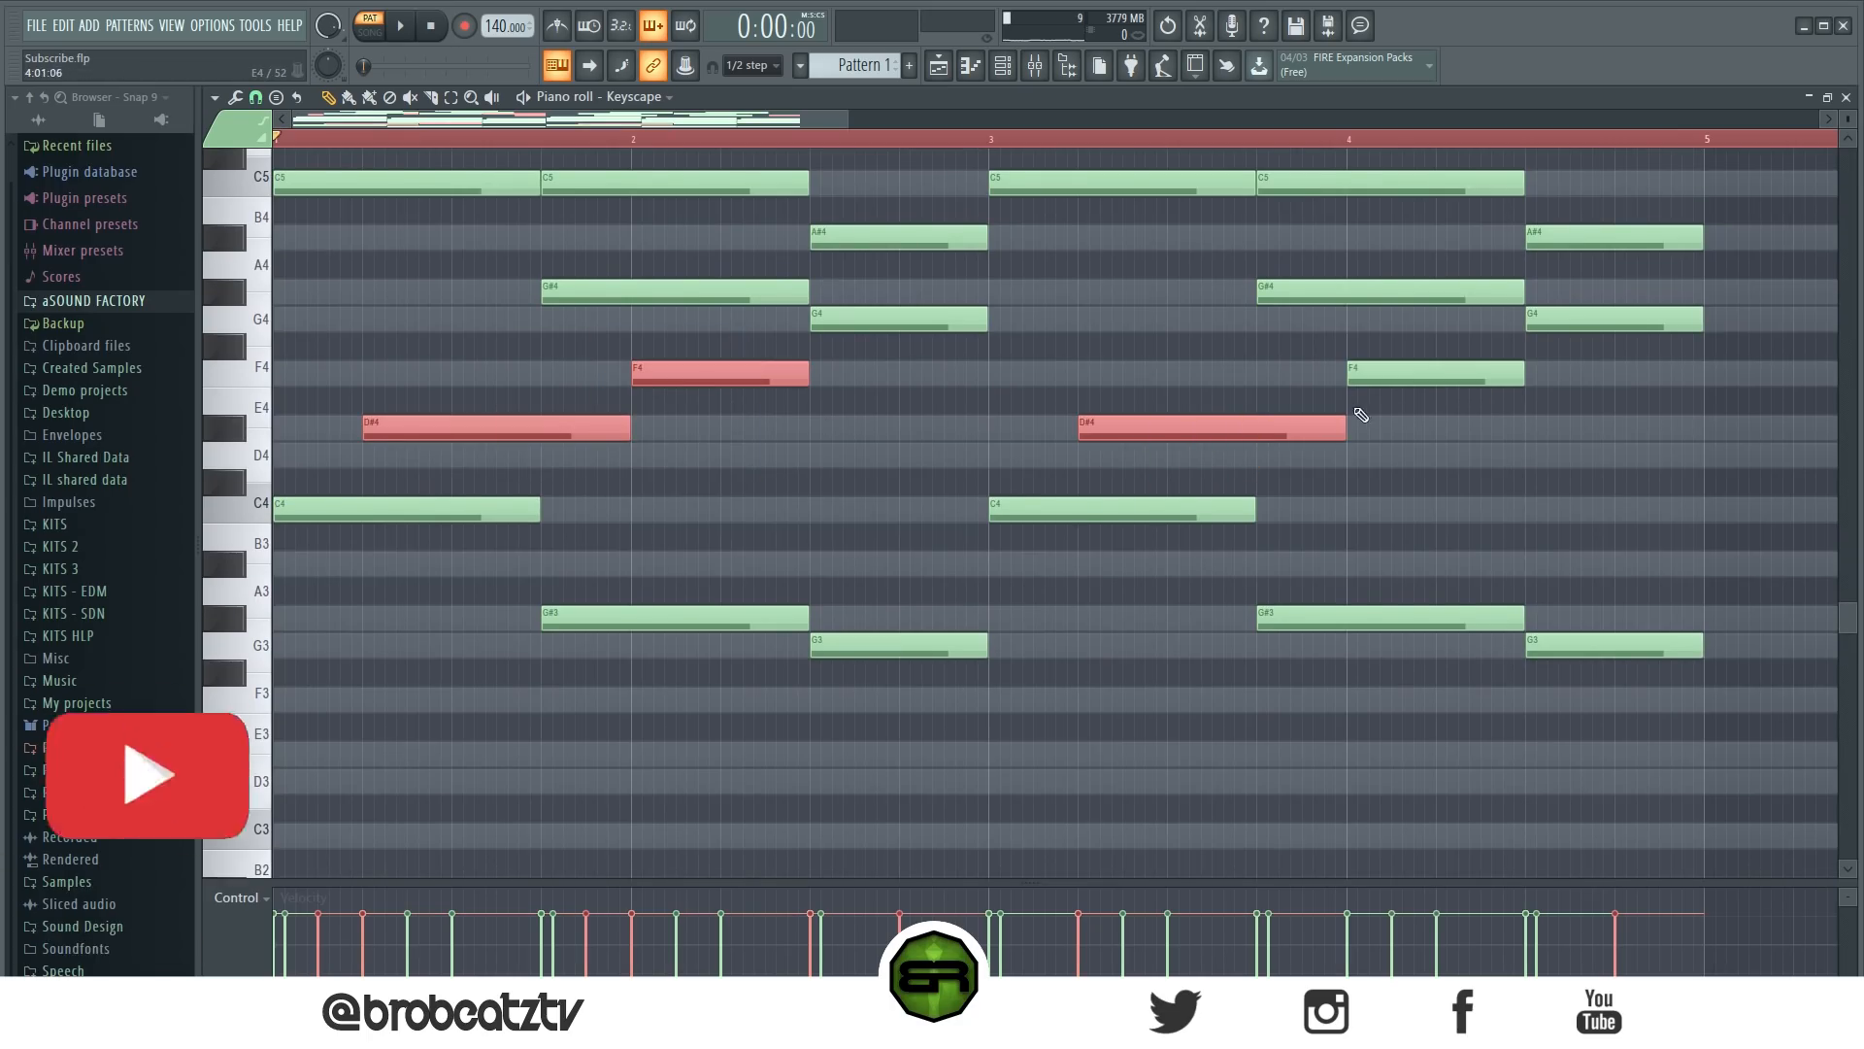
ctrl+click(1408, 377)
scroll(1840, 236, up, 5)
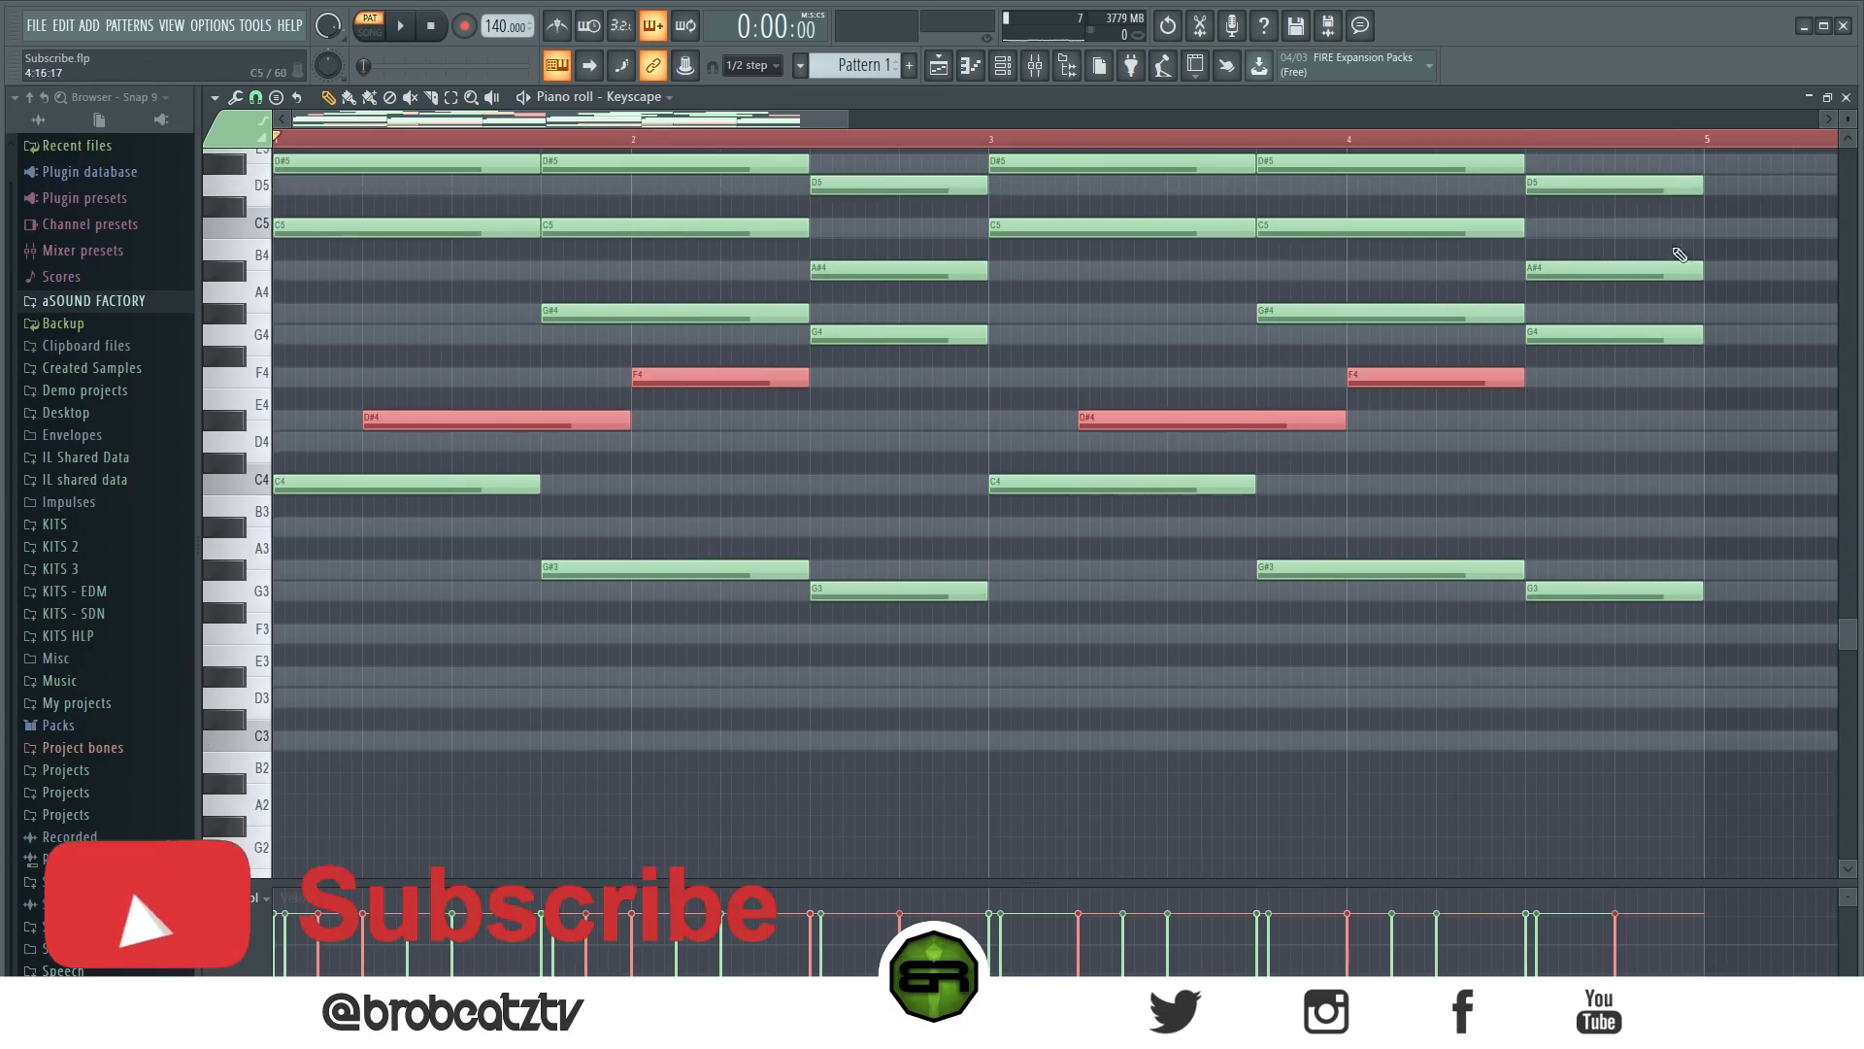
scroll(1845, 116, down, 2)
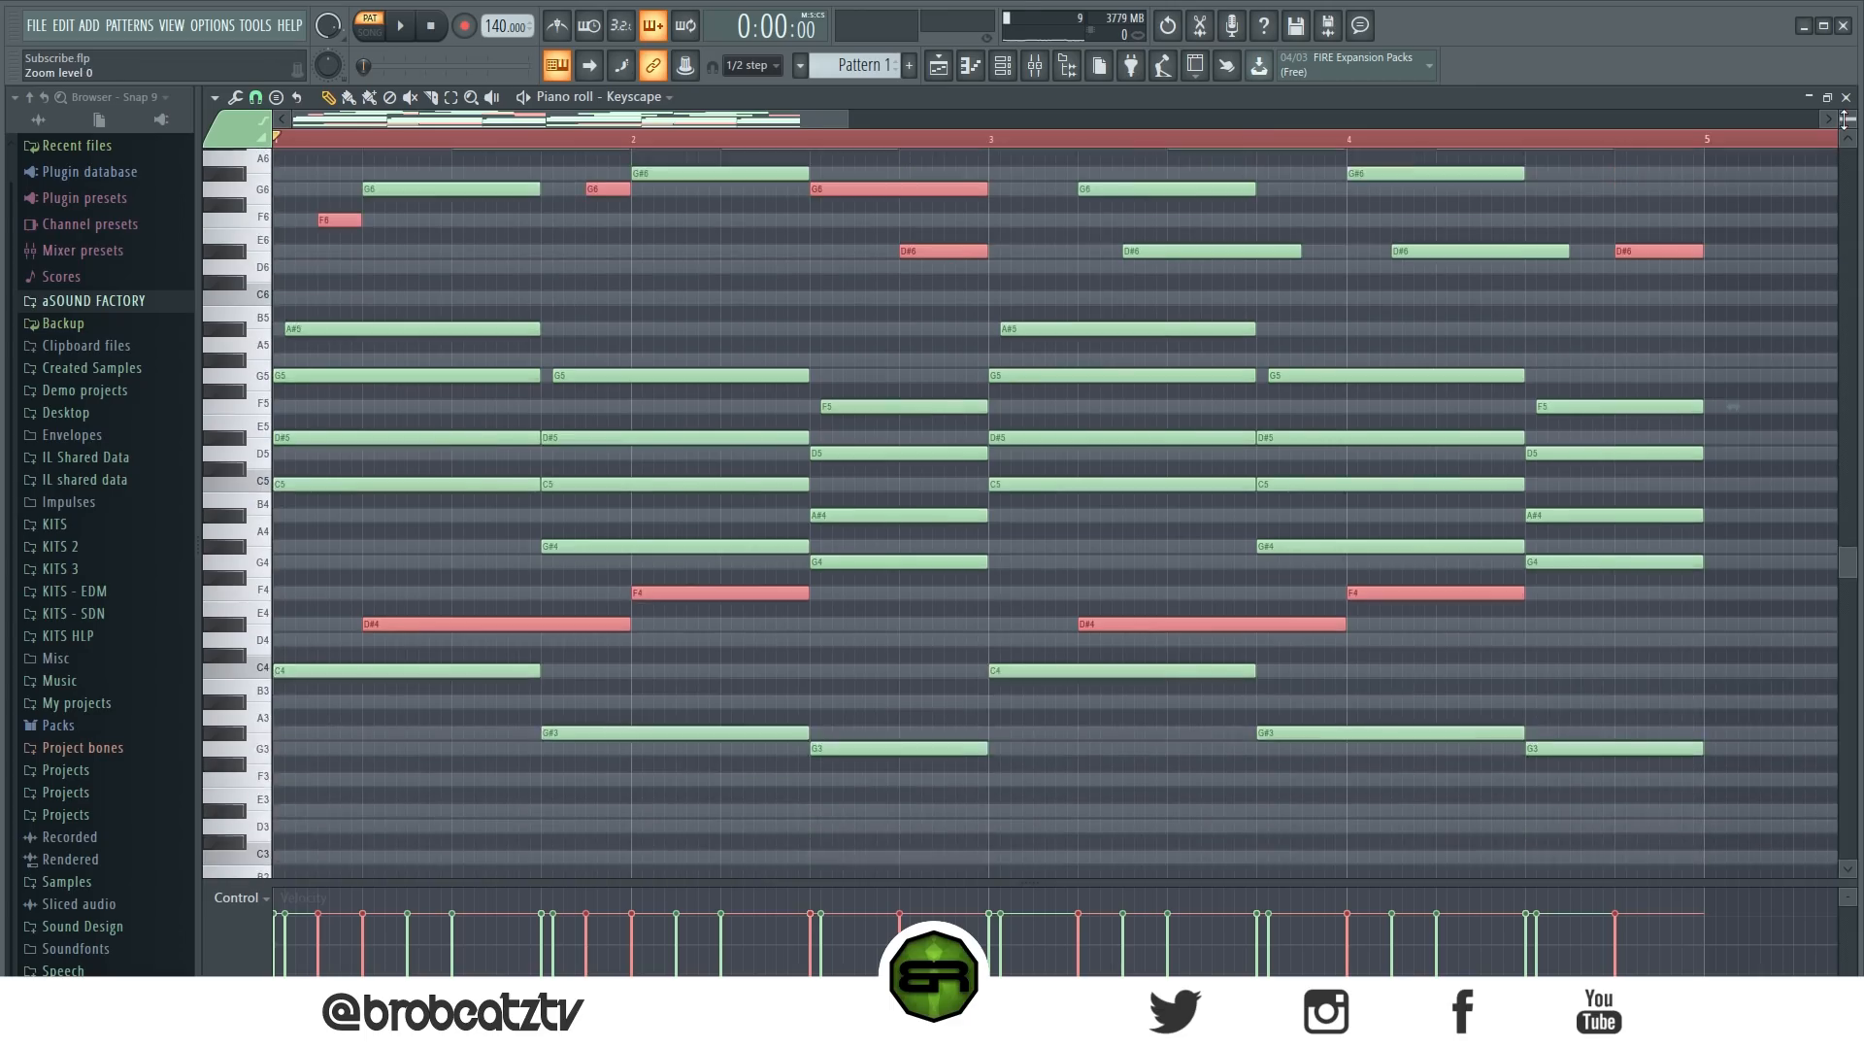
scroll(1715, 279, up, 3)
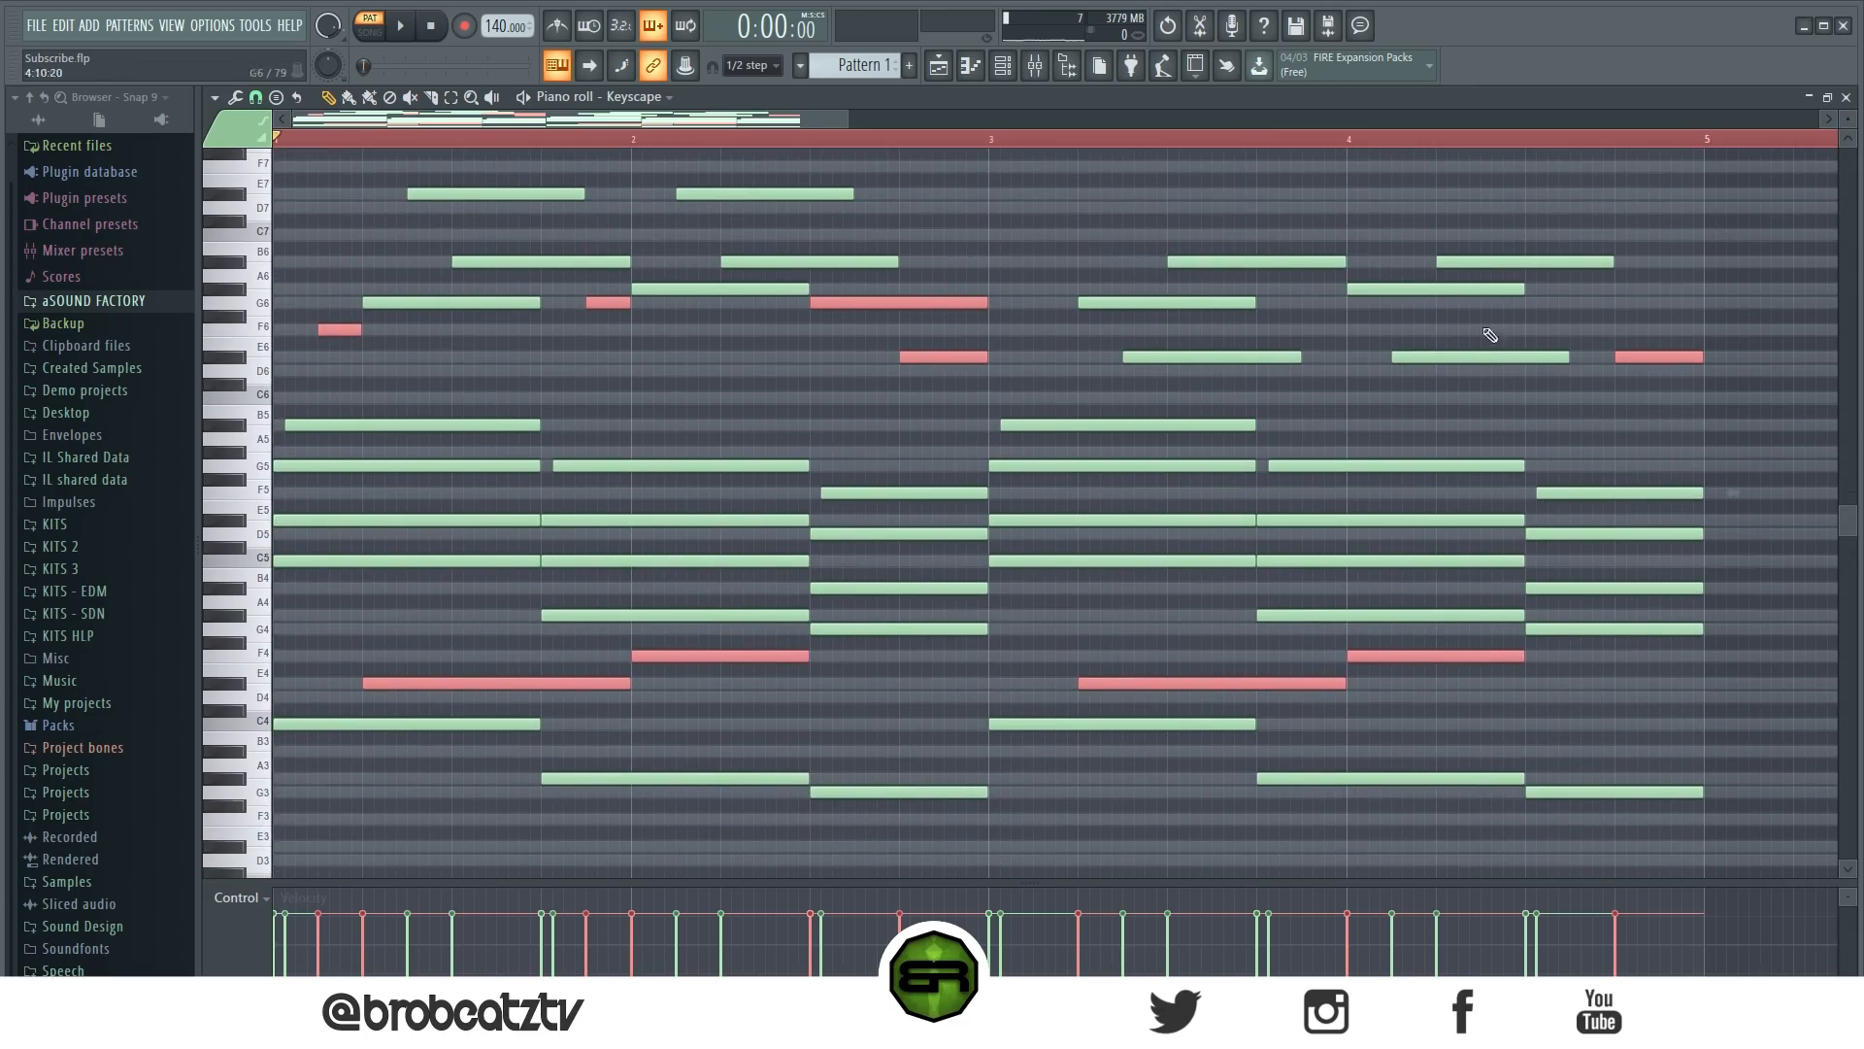
key(space)
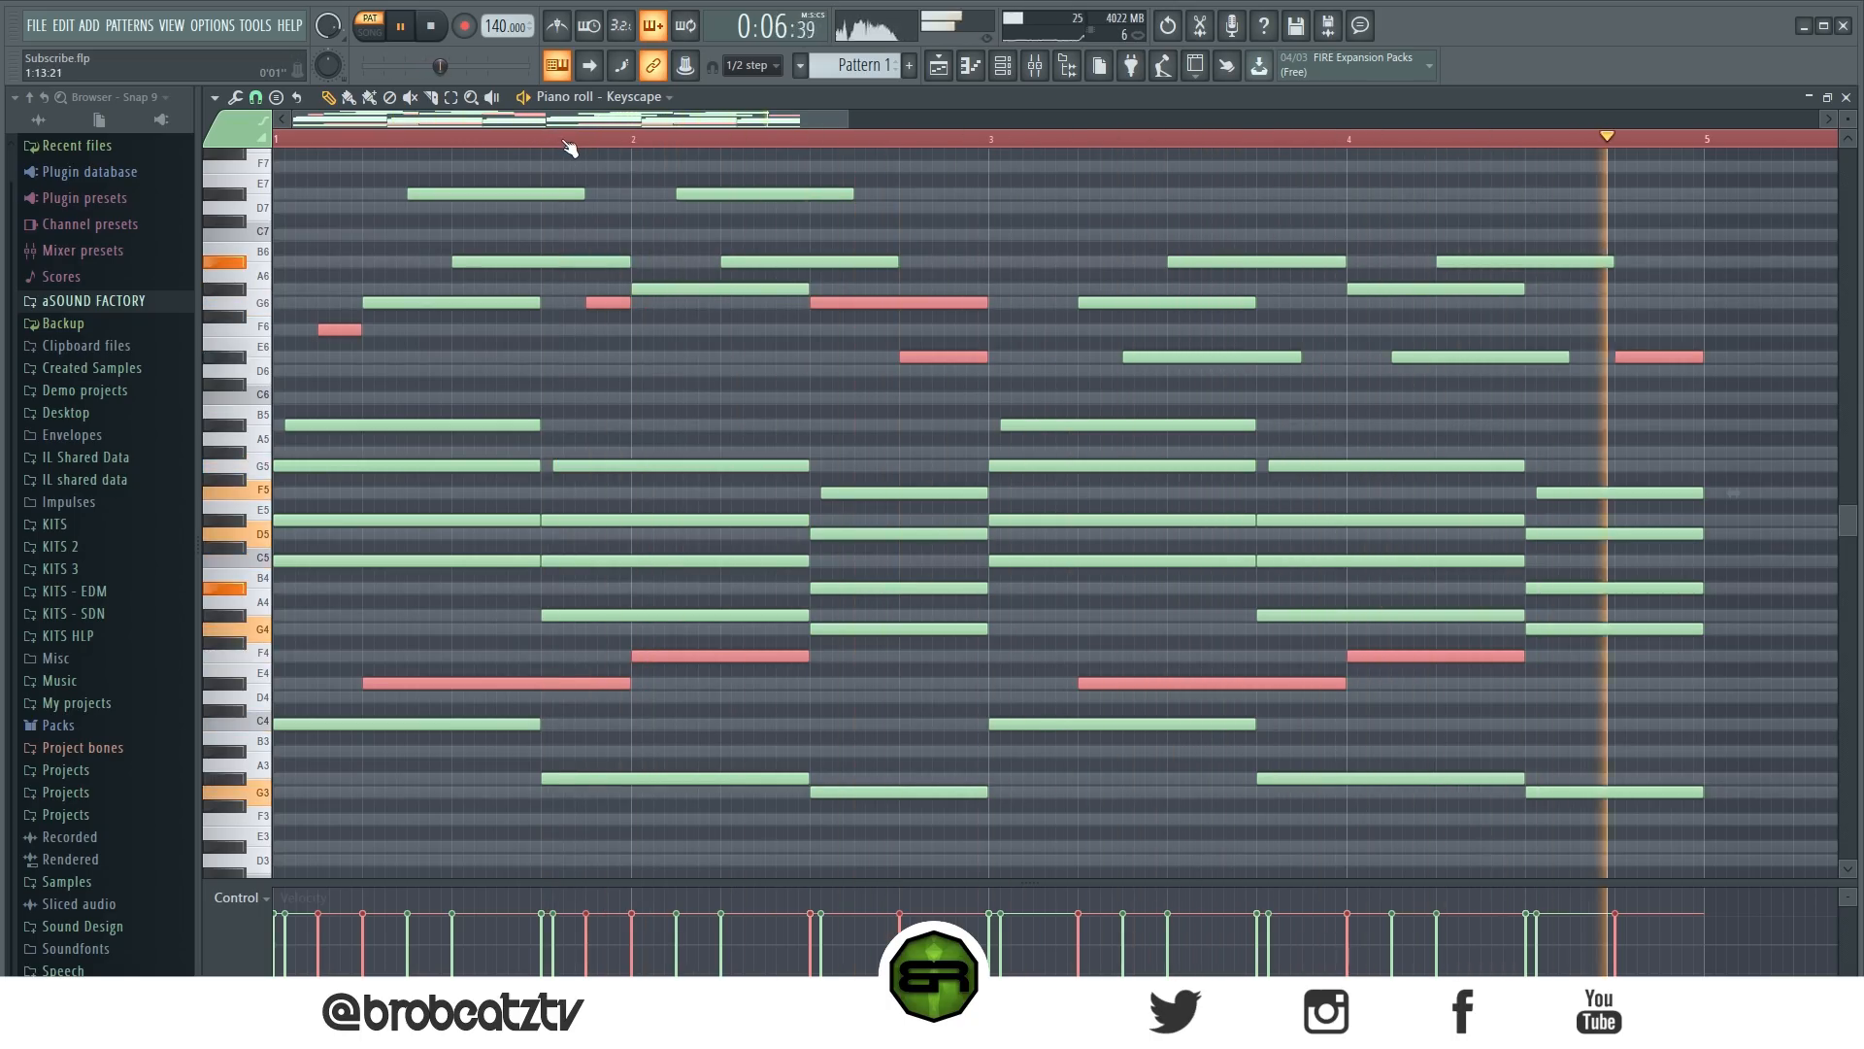
click(574, 312)
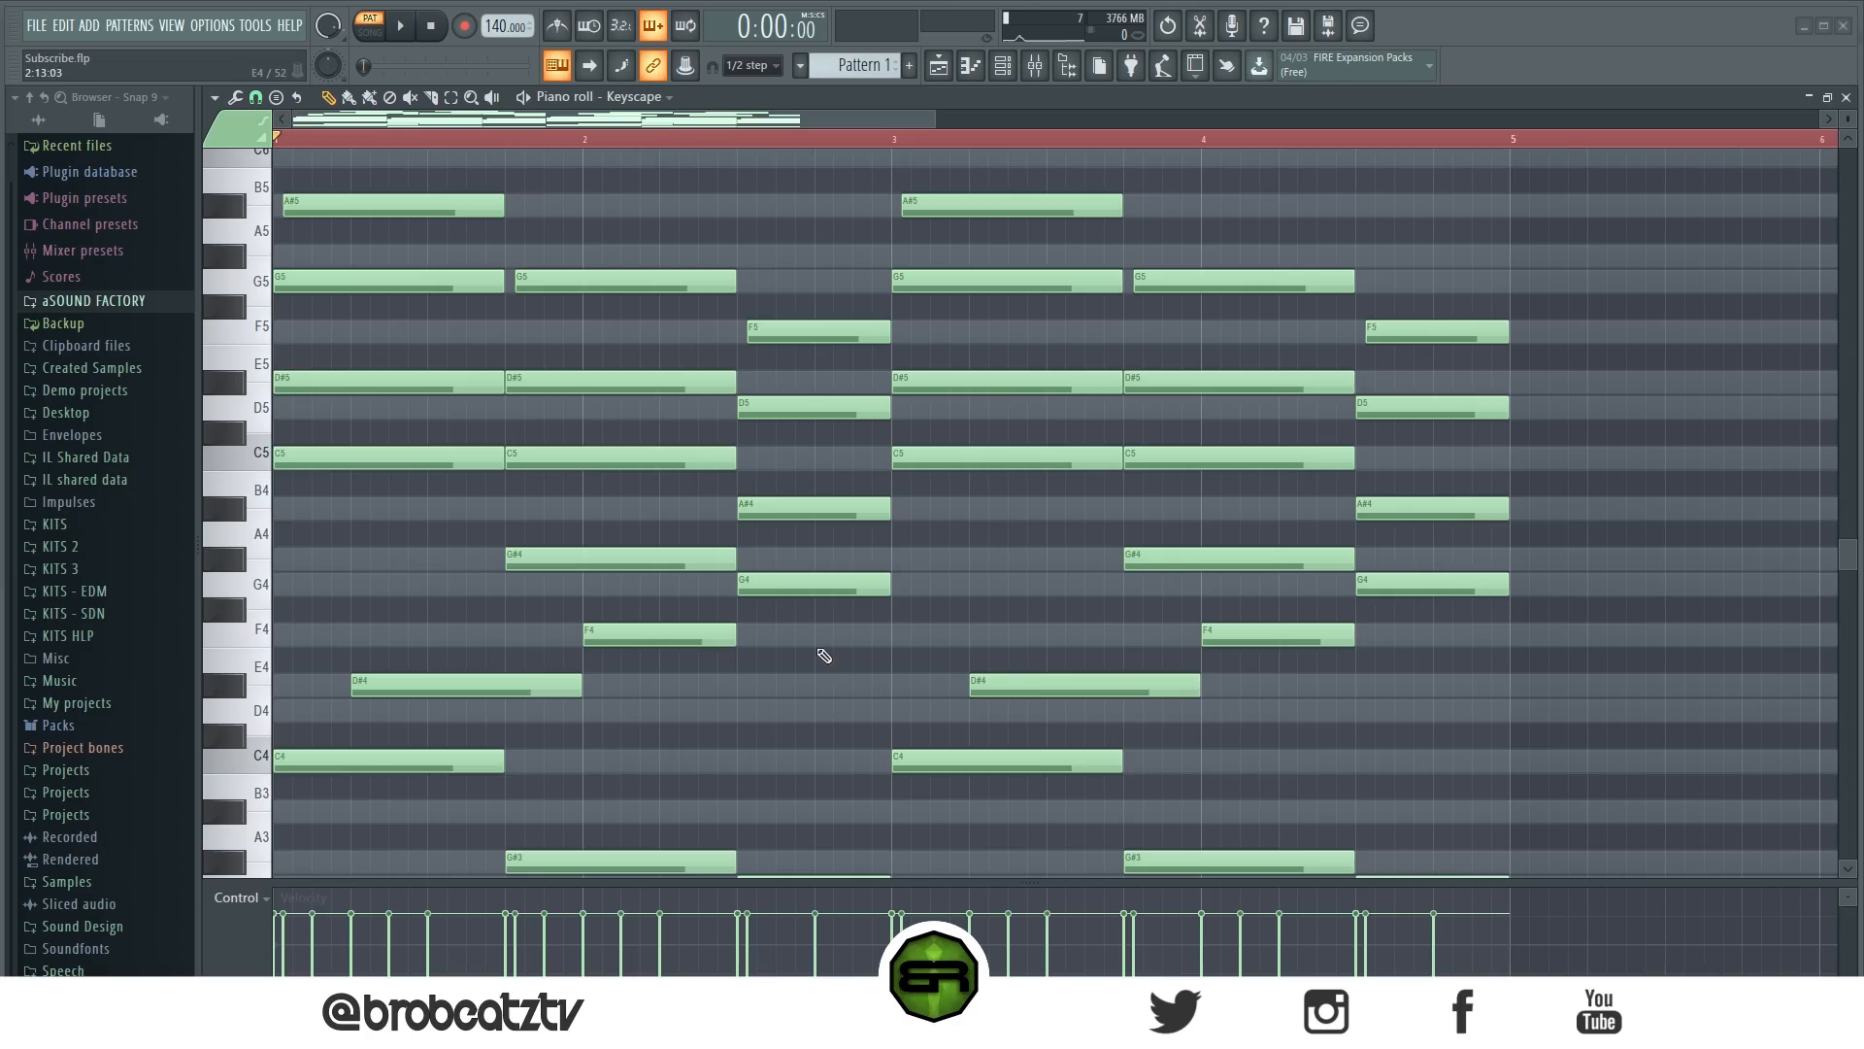
Select all notes in bars 1 and 2, switch the selection to all notes in bars 3 and 4, and clear it.
scroll(797, 141, down, 3)
scroll(761, 242, up, 4)
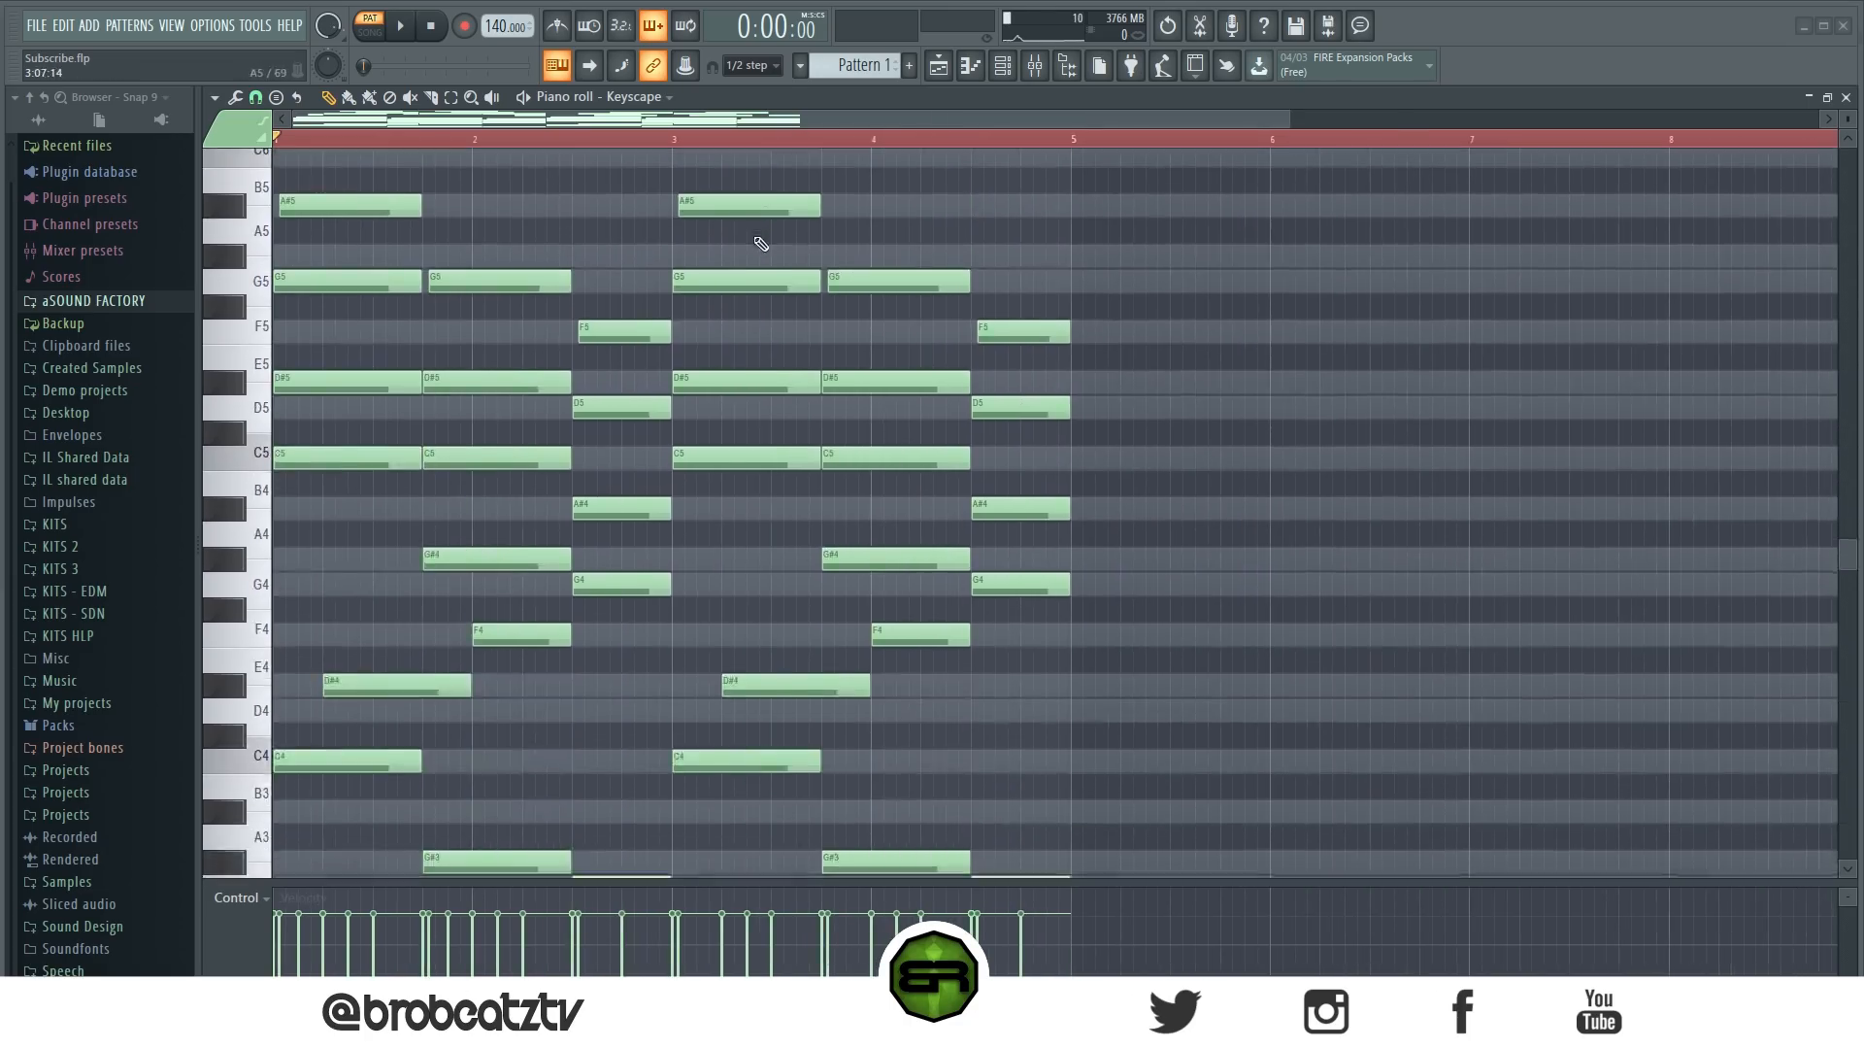
scroll(1499, 311, down, 4)
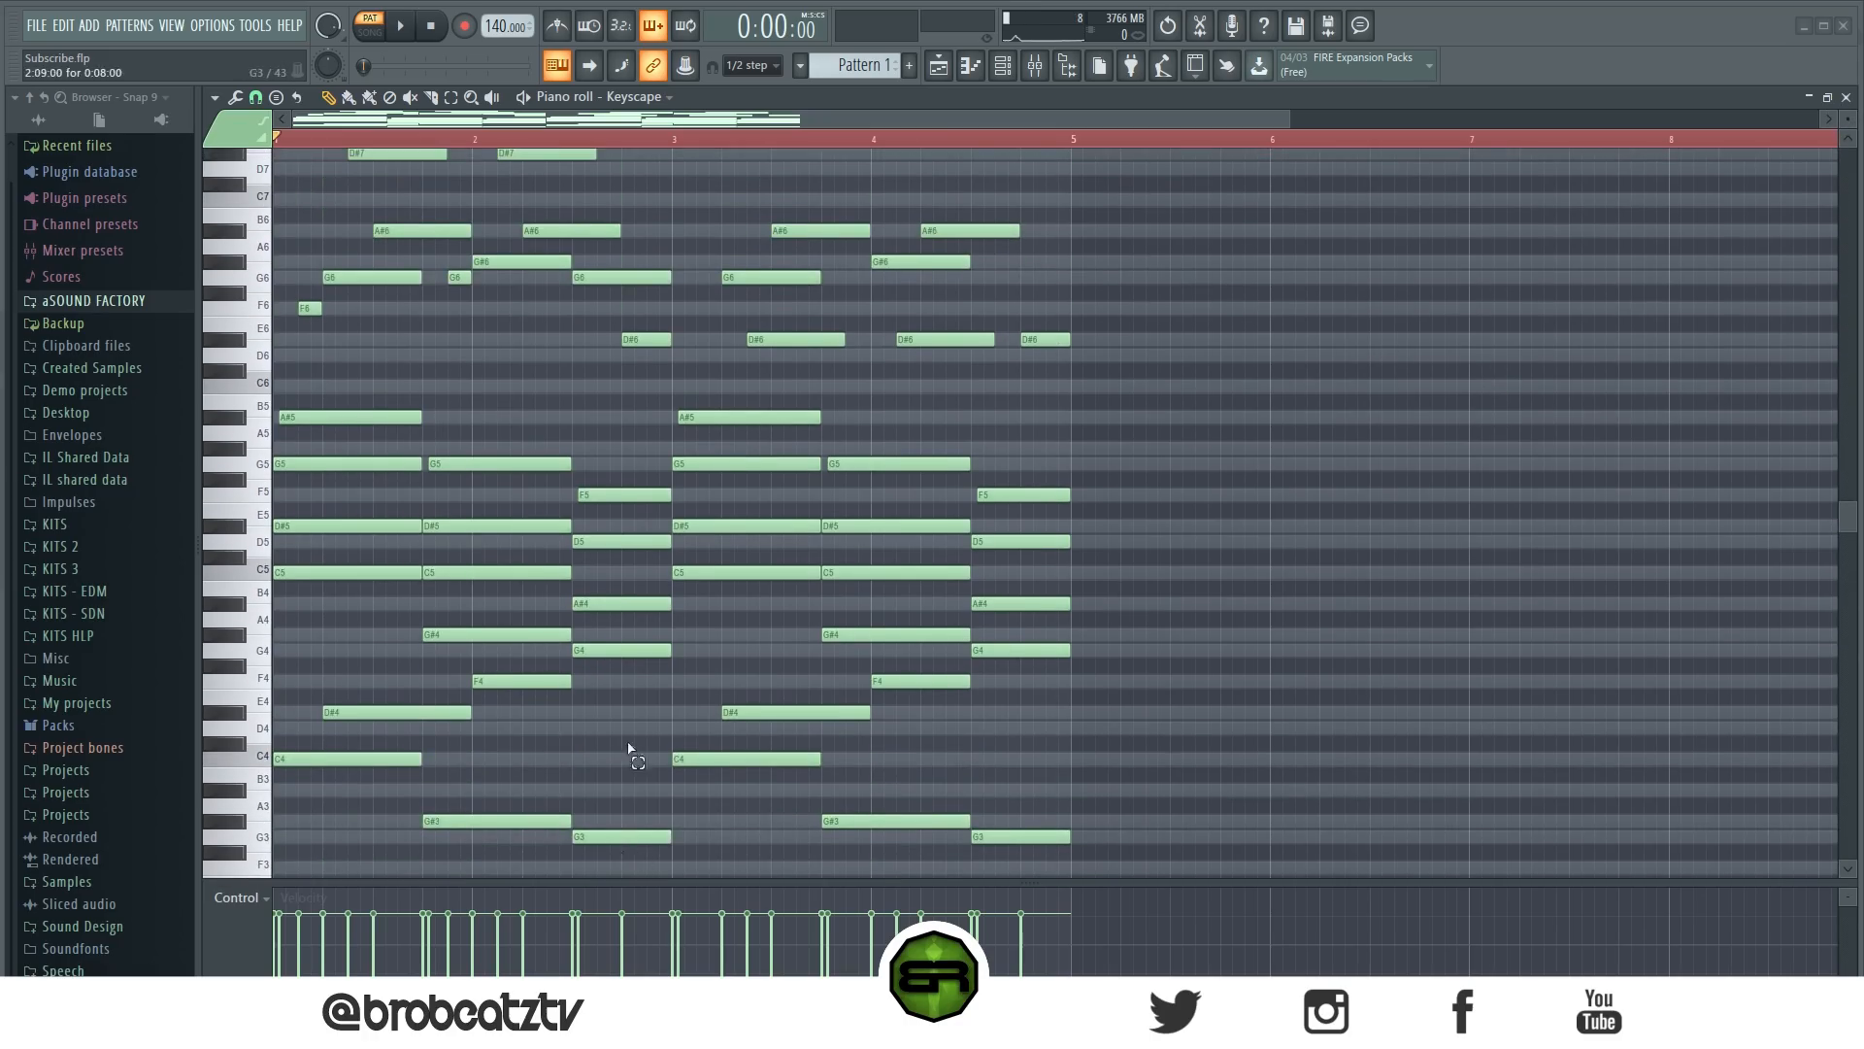
drag(628, 748, 281, 148)
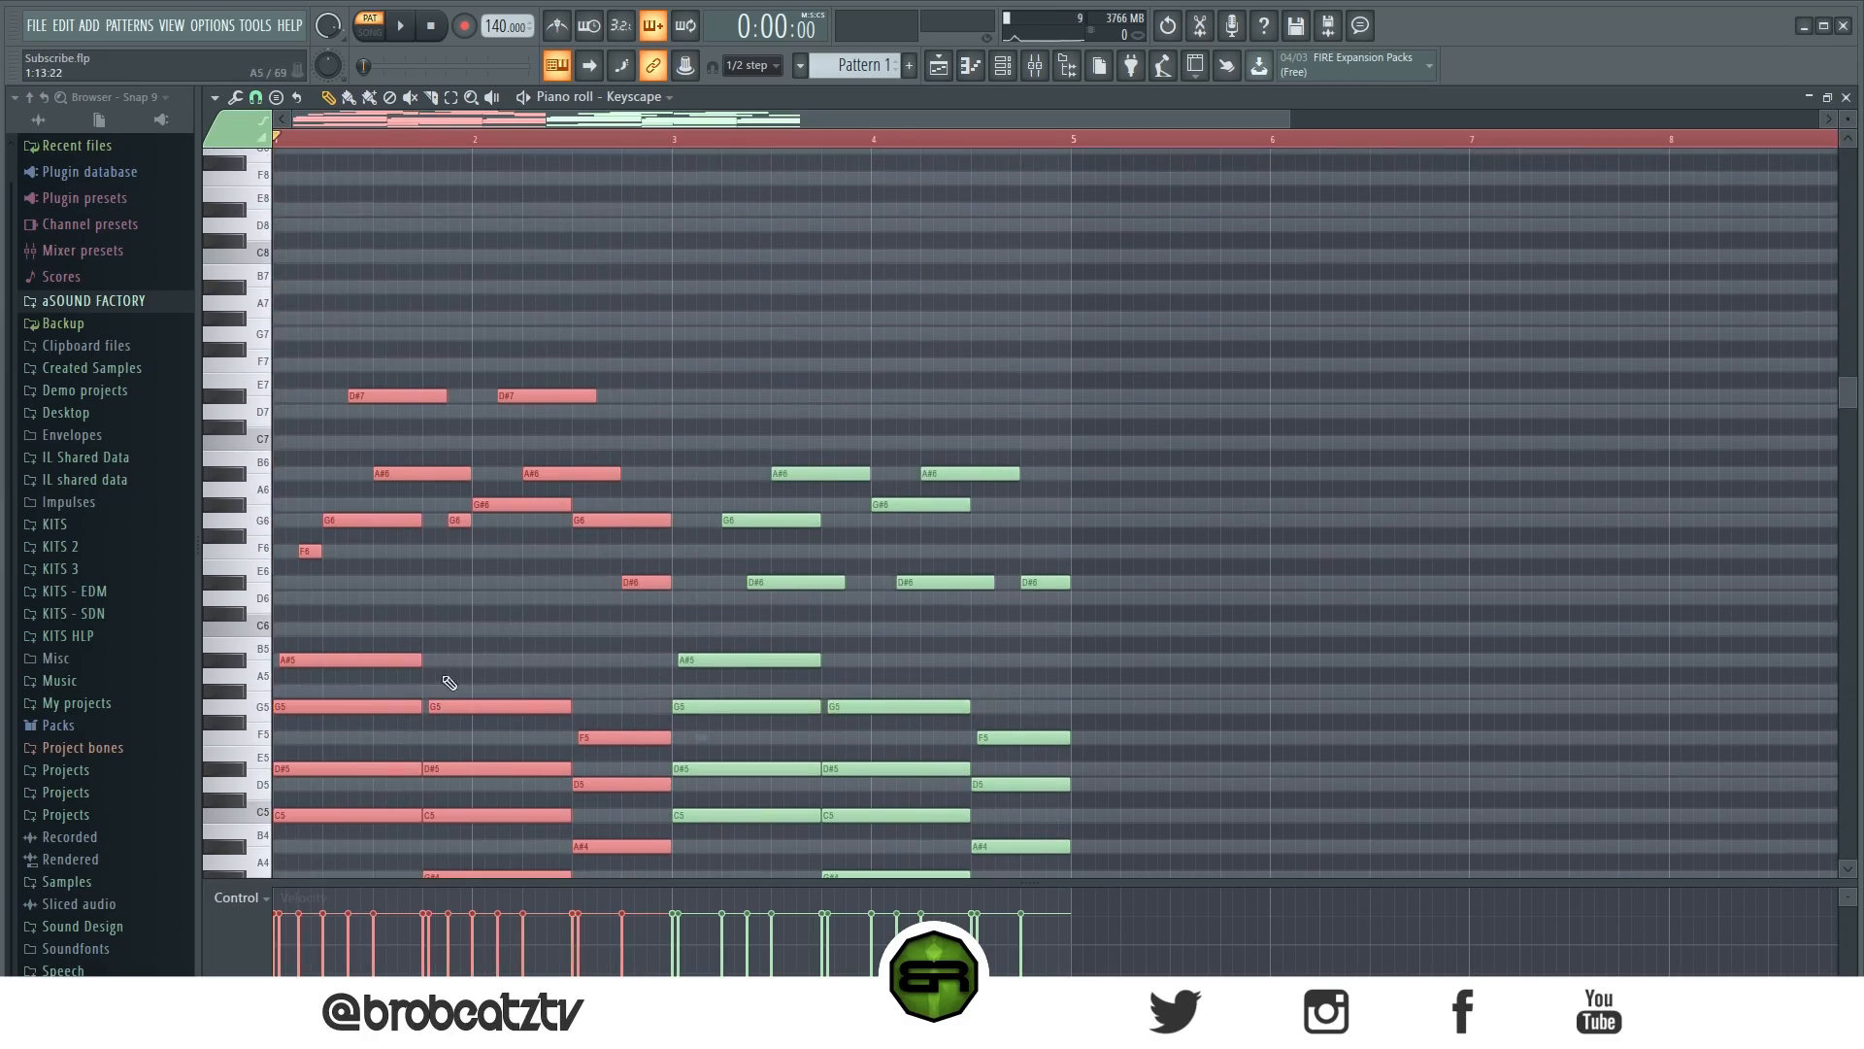
drag(717, 439, 1282, 874)
scroll(1515, 366, up, 2)
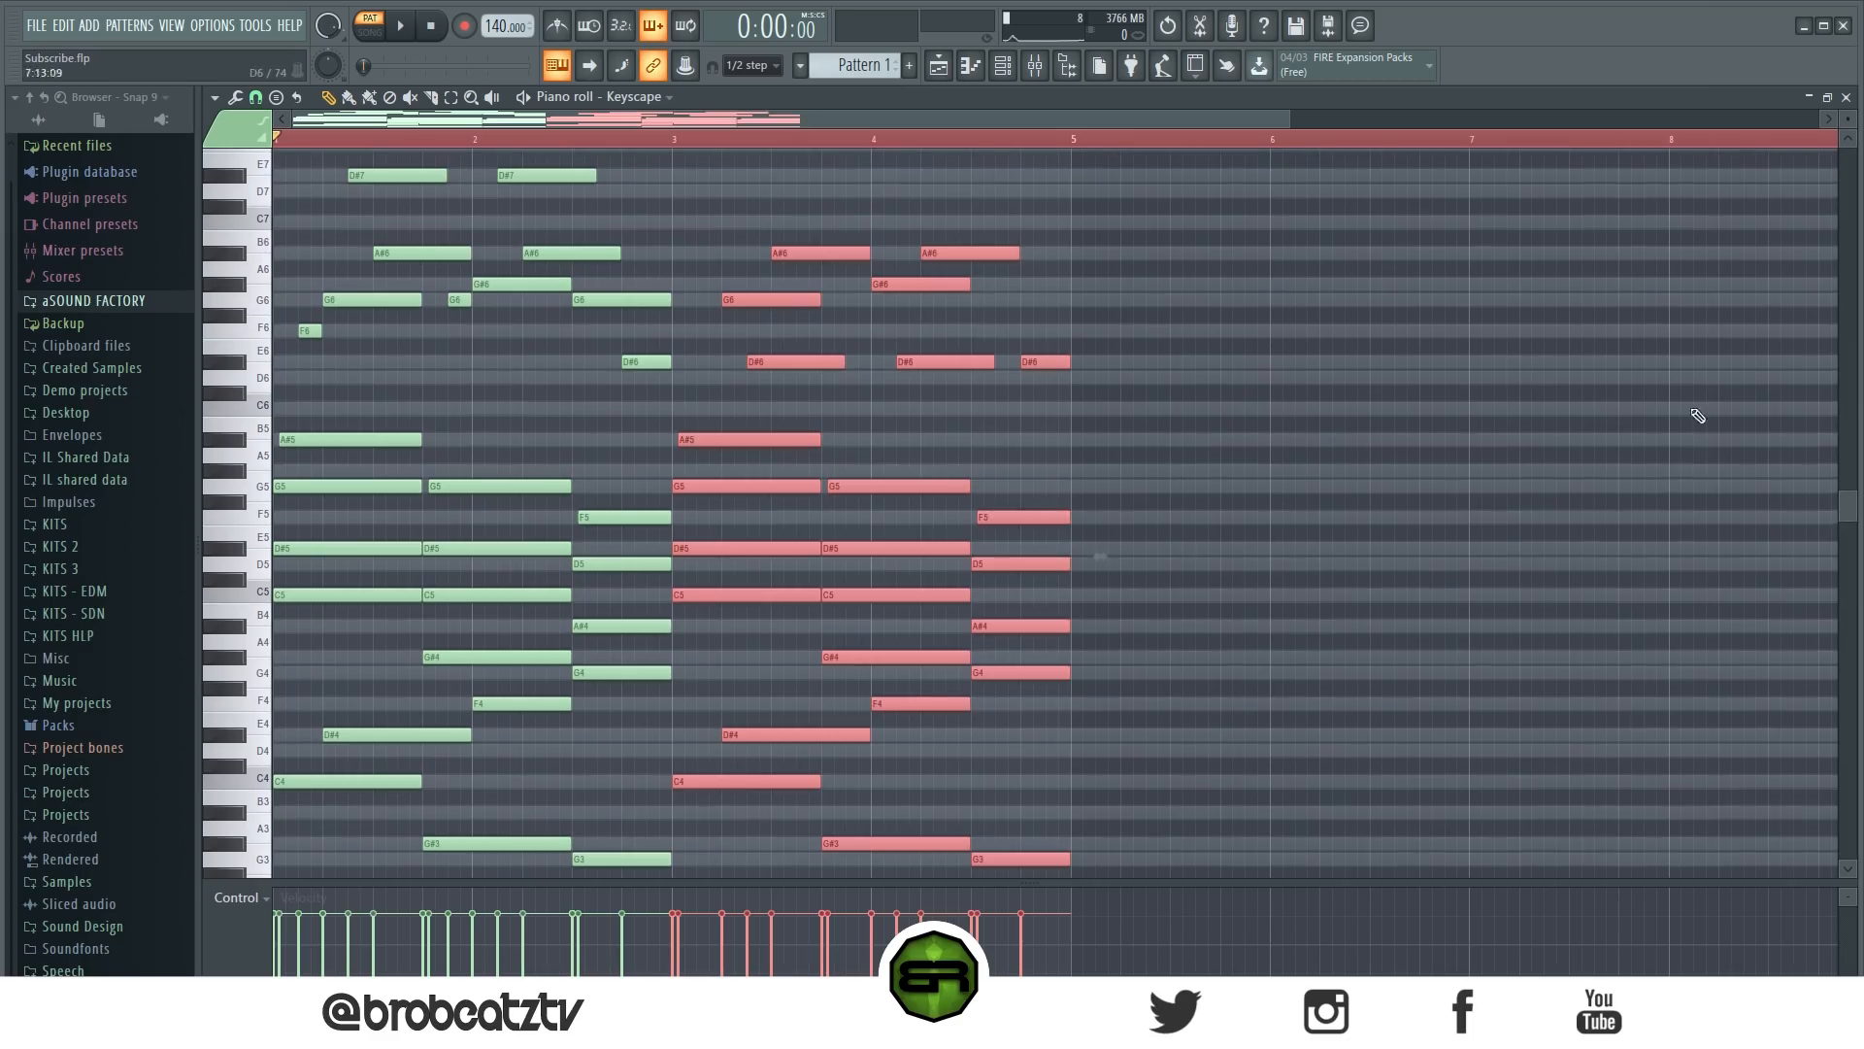
click(1236, 550)
Add a one-beat D#4 low counter note on the last beat of bar 2.
scroll(854, 141, up, 4)
scroll(832, 378, down, 3)
scroll(843, 636, up, 4)
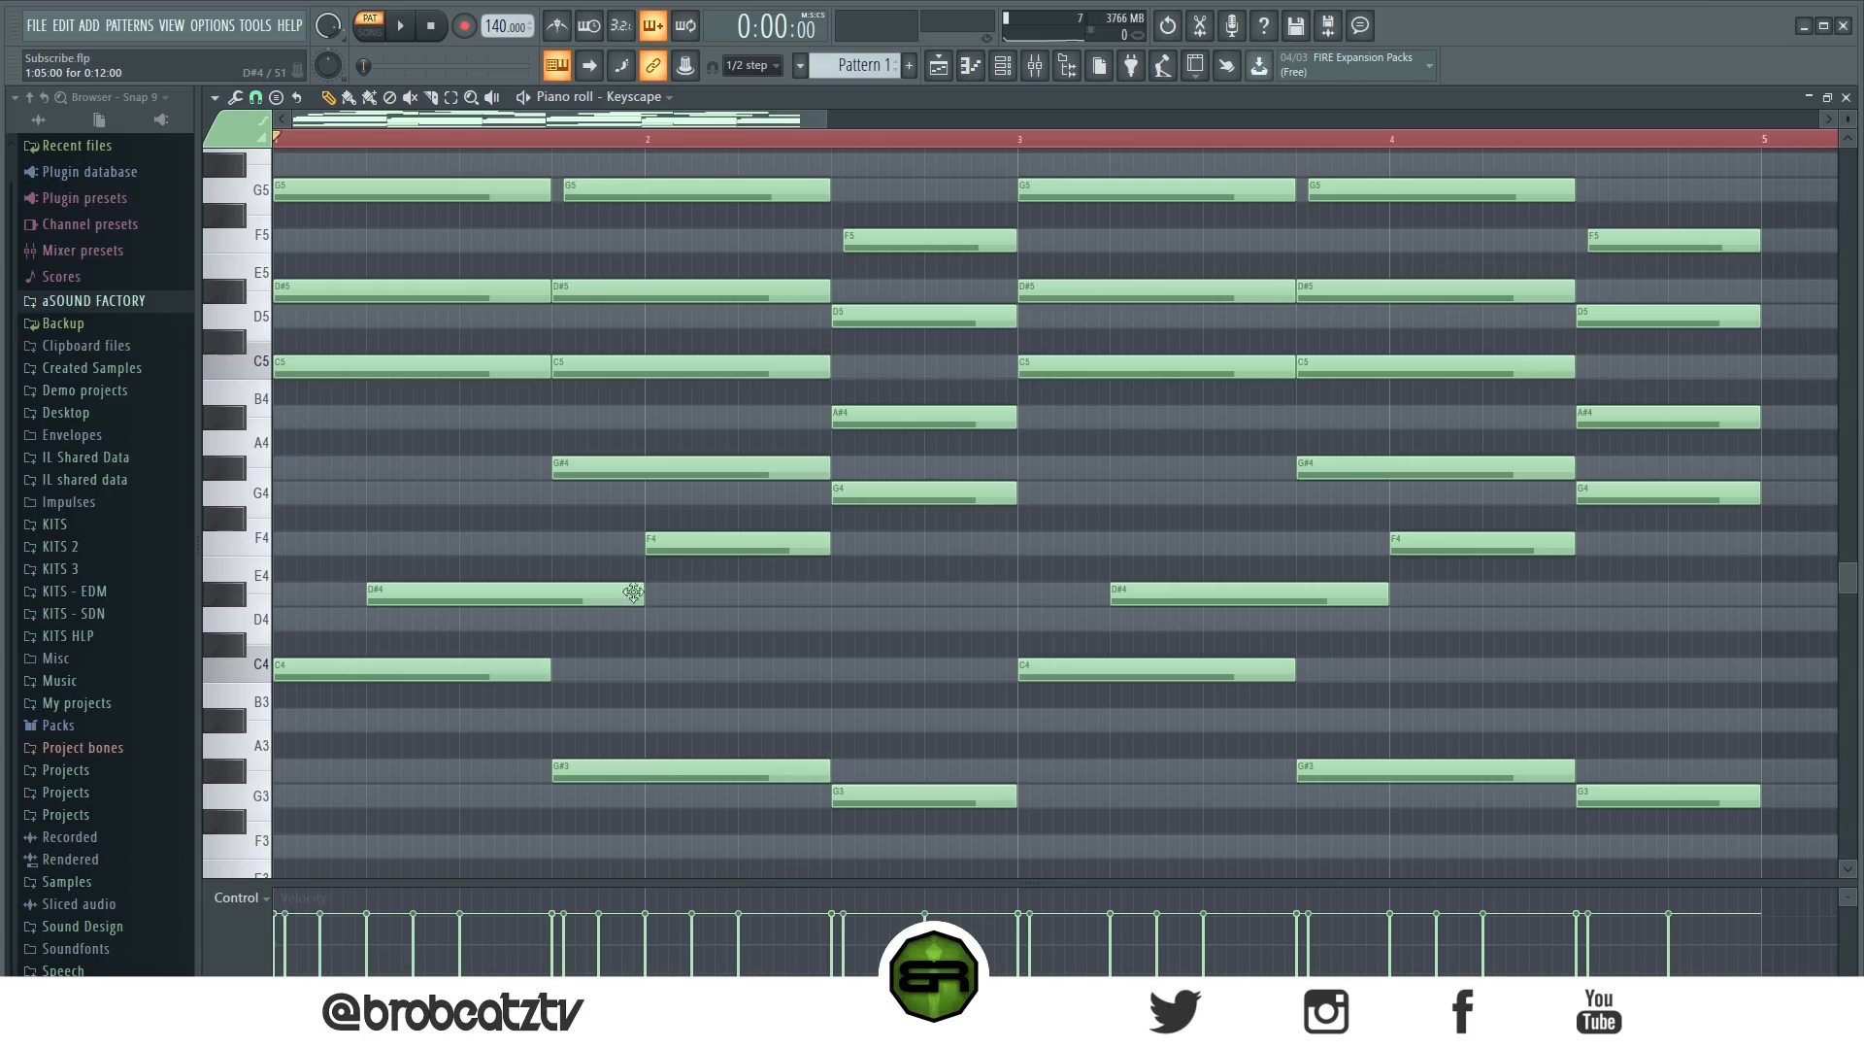
click(932, 600)
drag(1107, 596, 1016, 612)
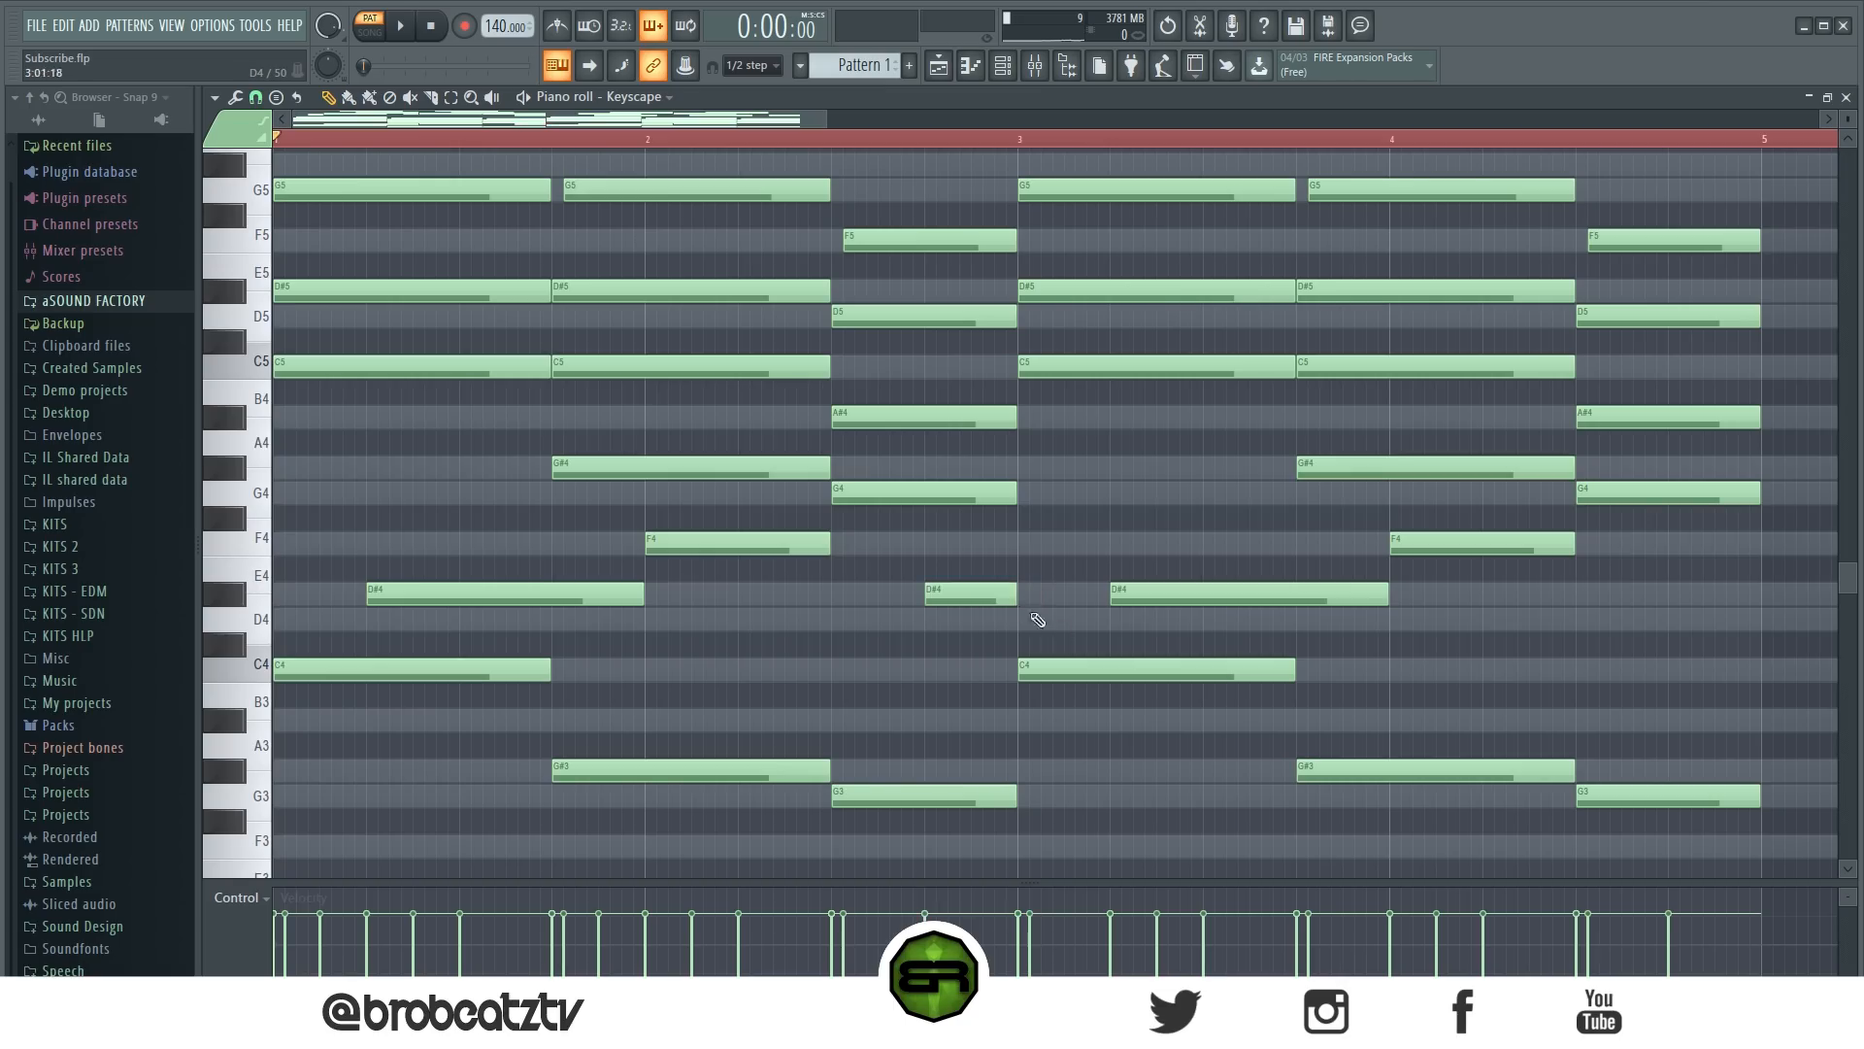
Add a half-beat F4 note ending bar 2 and a three-beat G4 note at the start of bar 3.
click(981, 552)
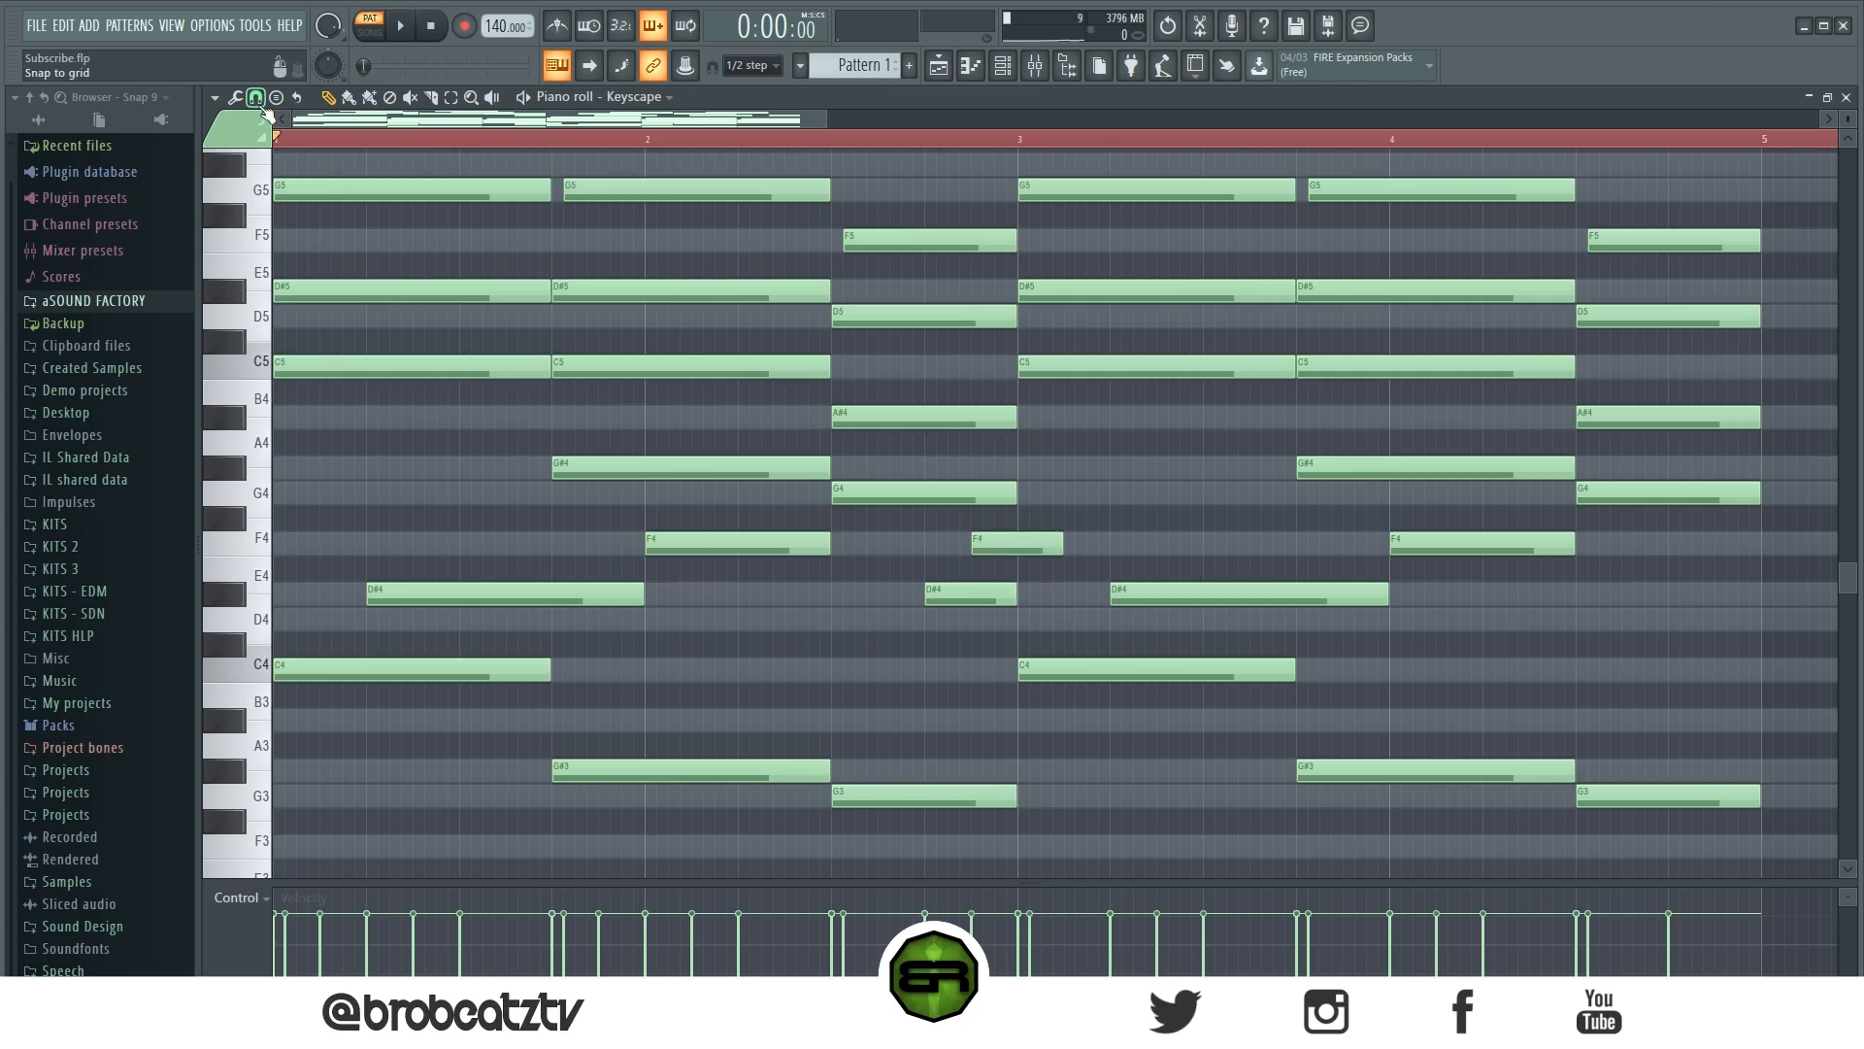
click(255, 97)
click(274, 282)
drag(1063, 544, 1289, 527)
click(1047, 492)
Play back the new low transition notes from the start of bar 2.
click(663, 140)
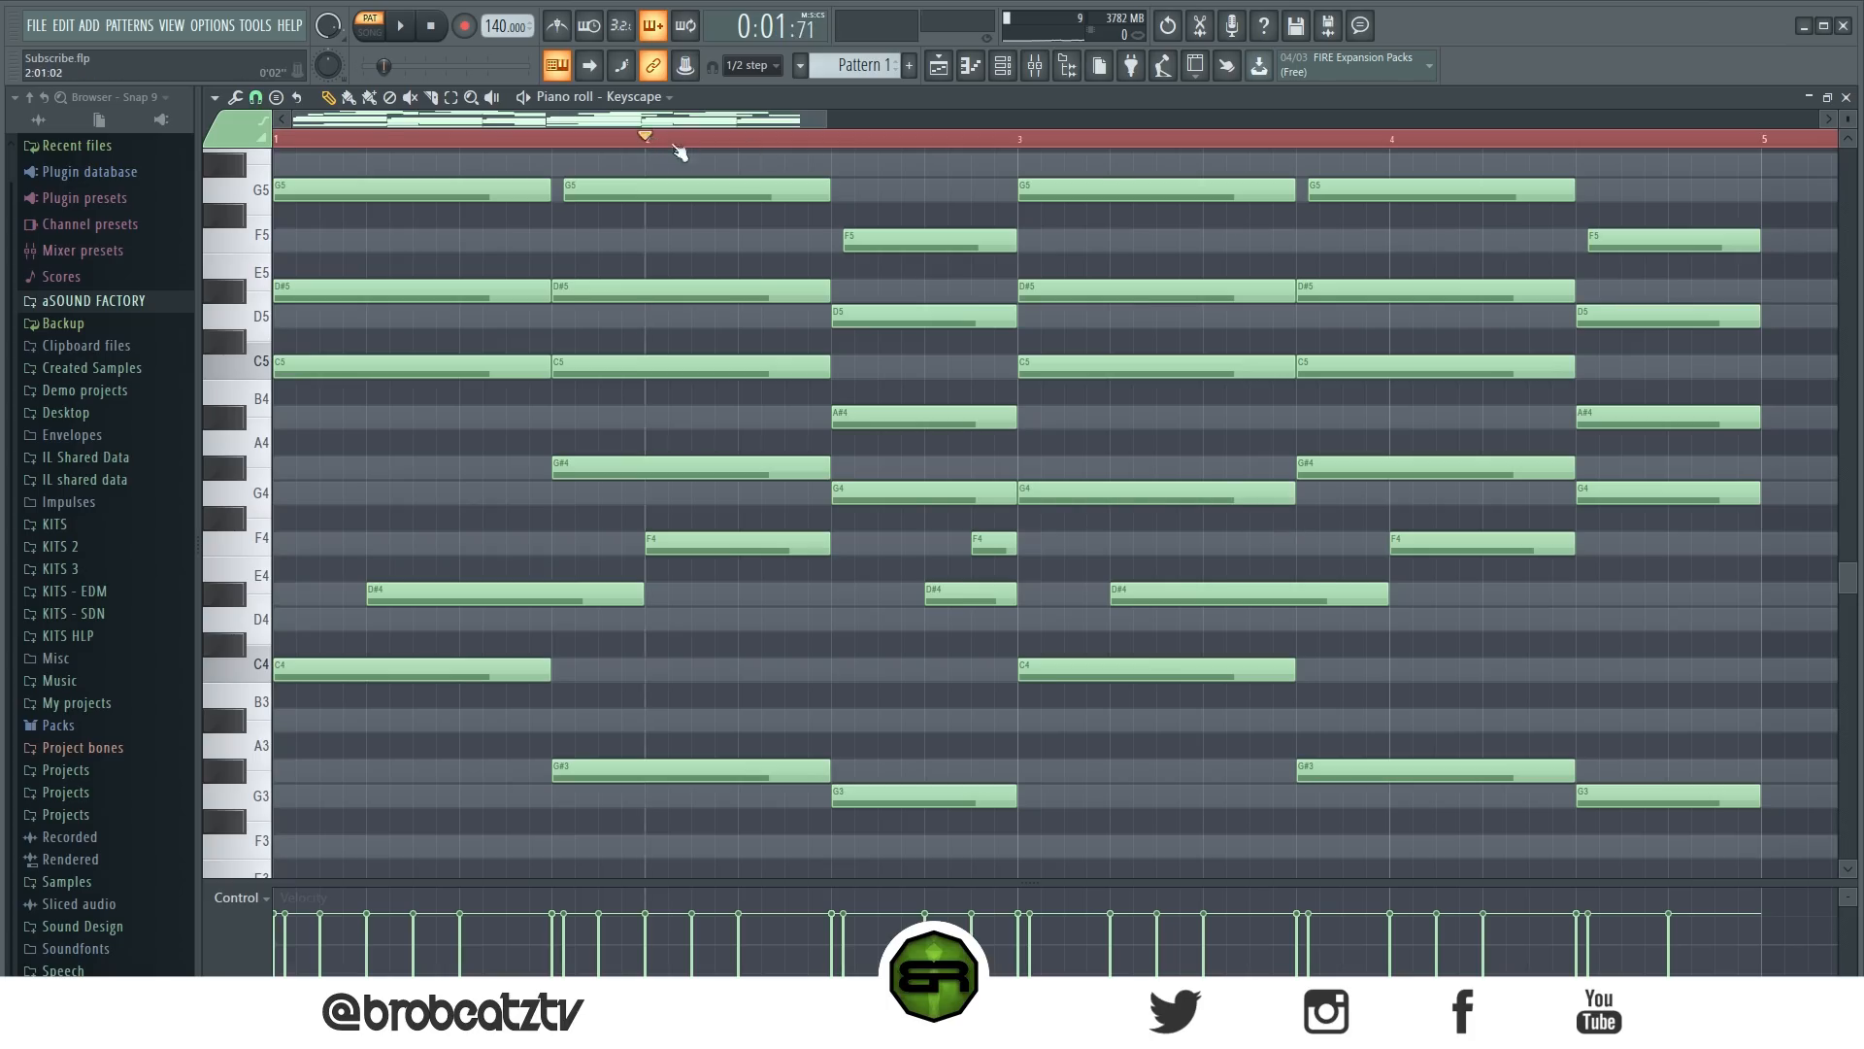
key(space)
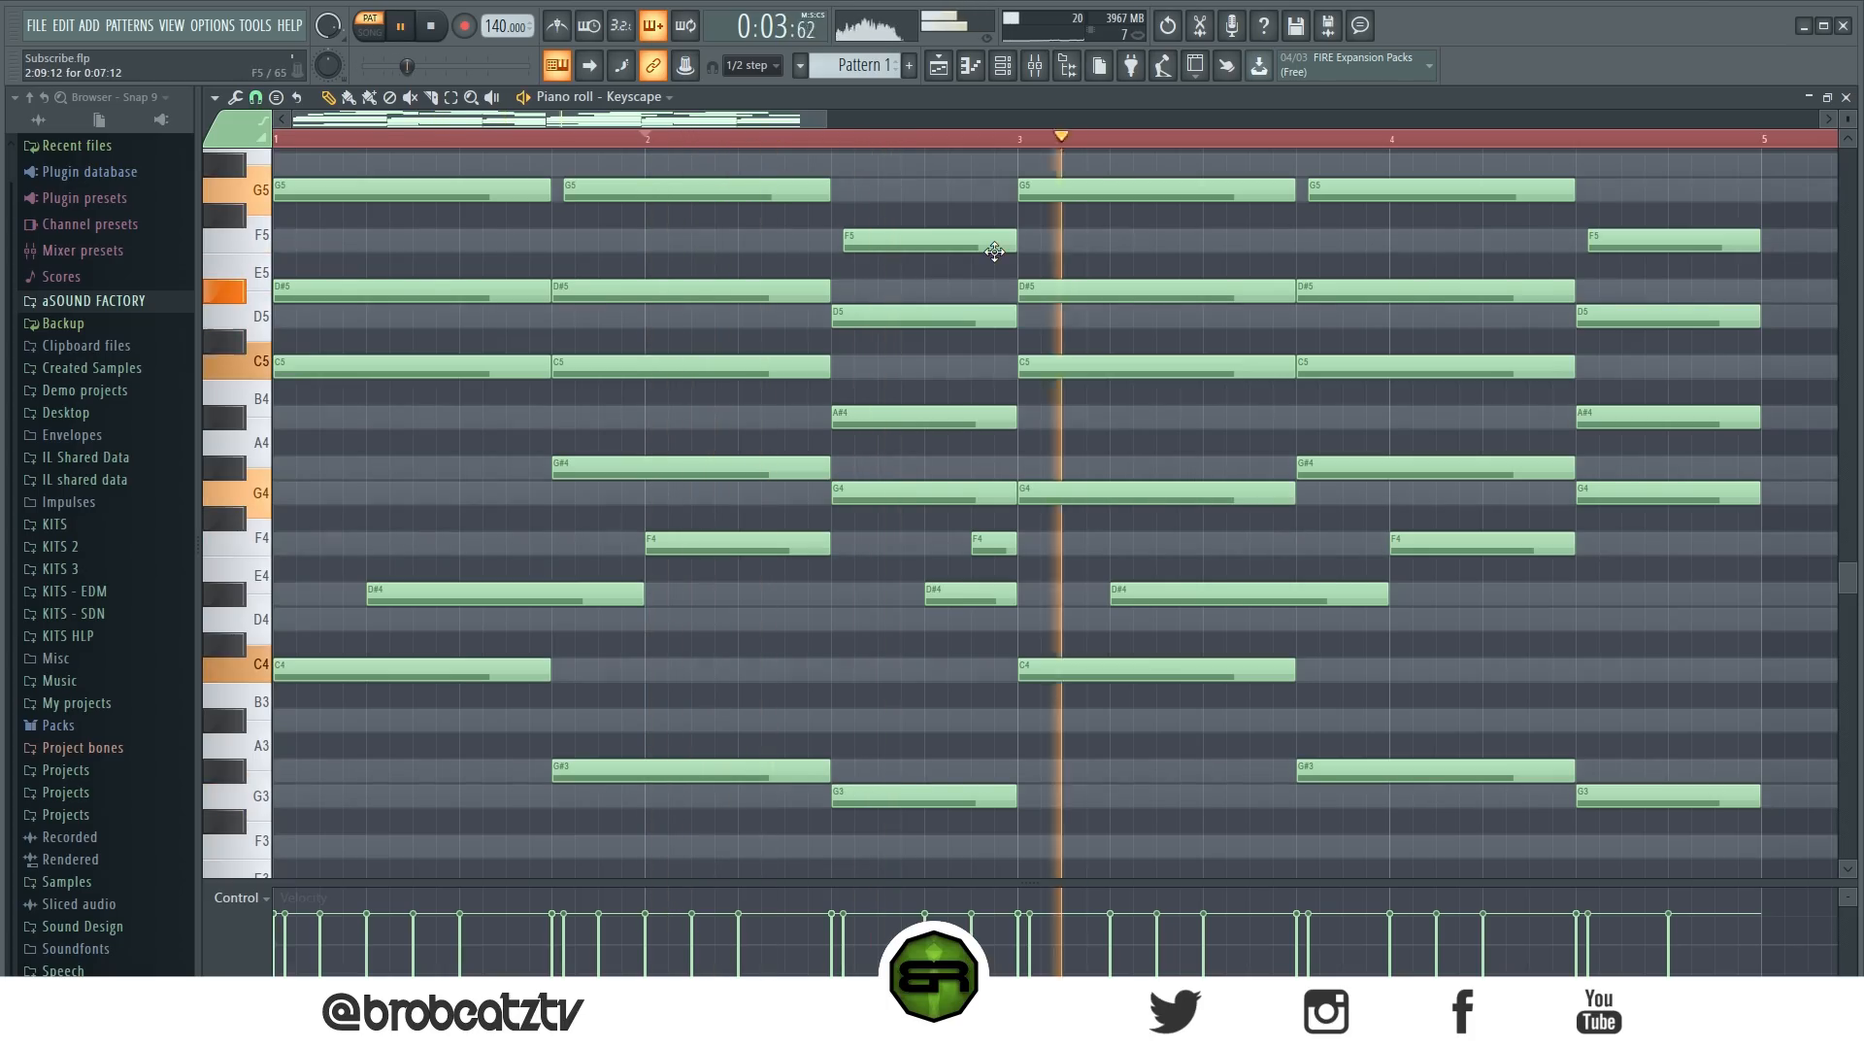
key(space)
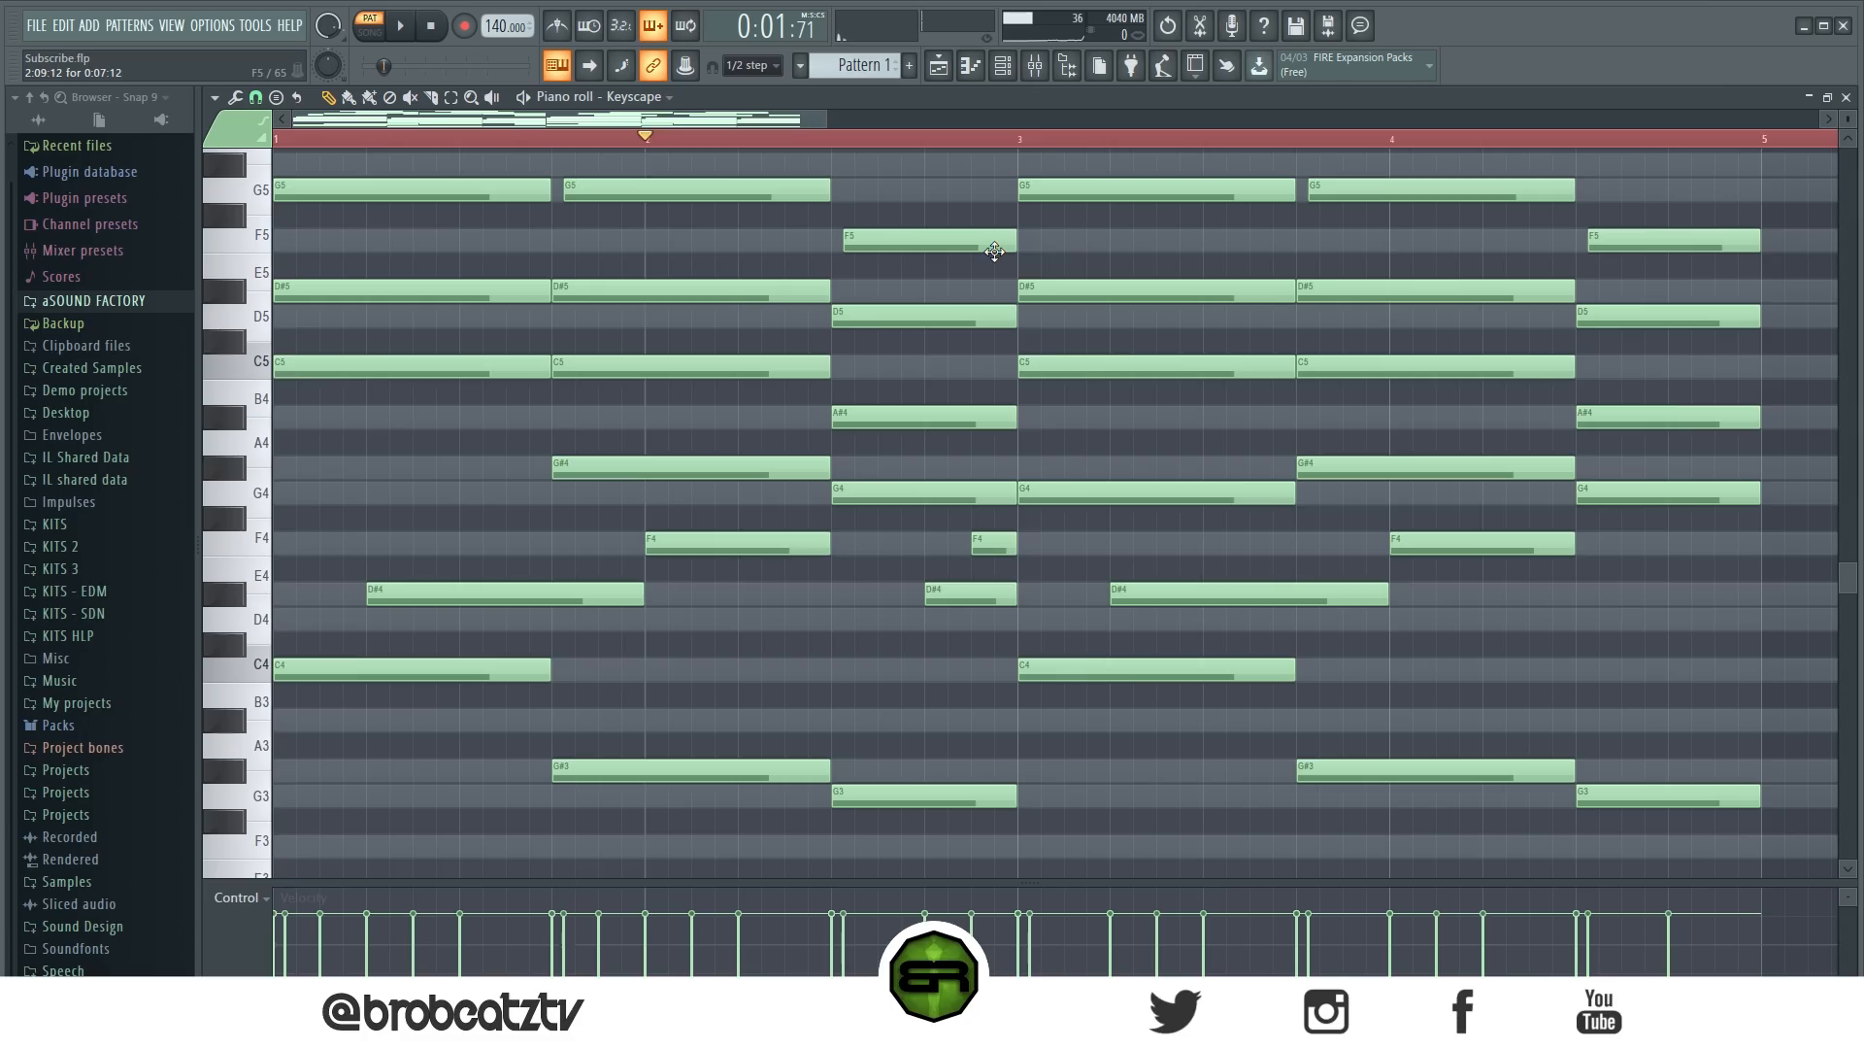
Copy the short D#4 and F4 transition notes from the end of bar 2 to the end of bar 4.
scroll(950, 281, down, 3)
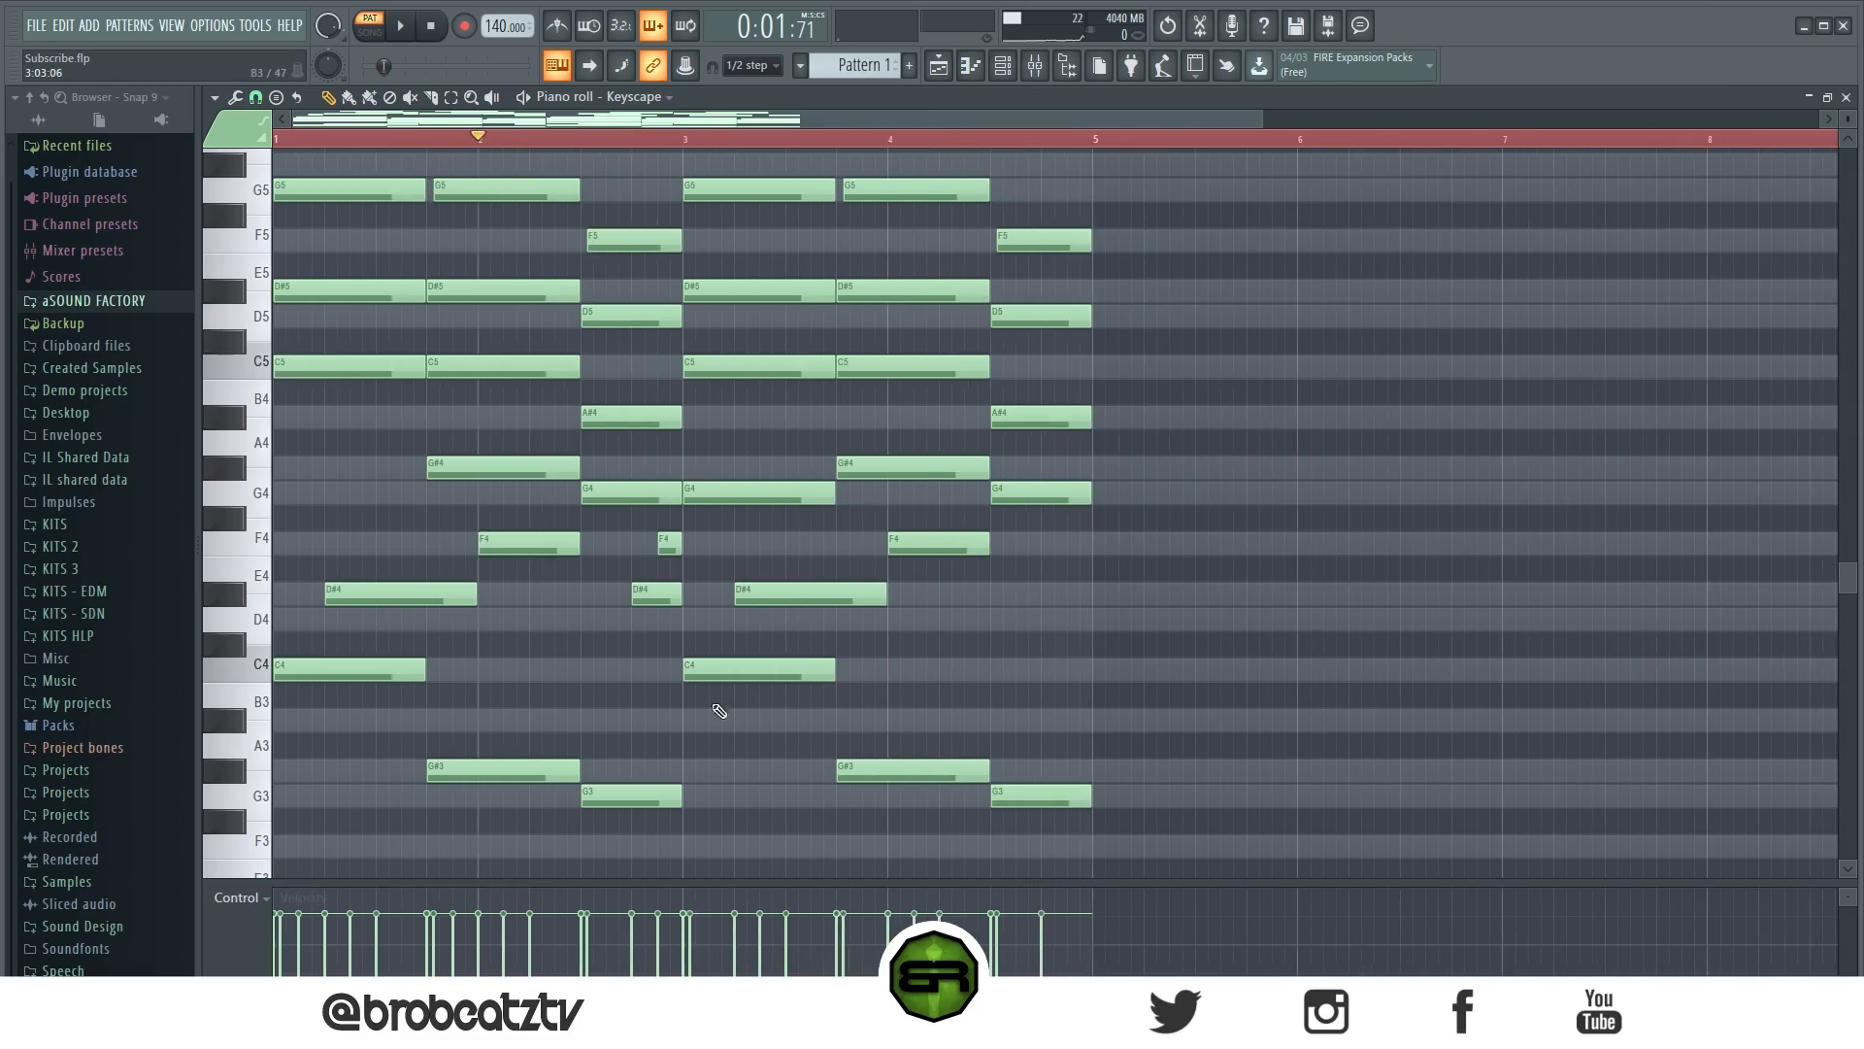
drag(685, 529, 1062, 596)
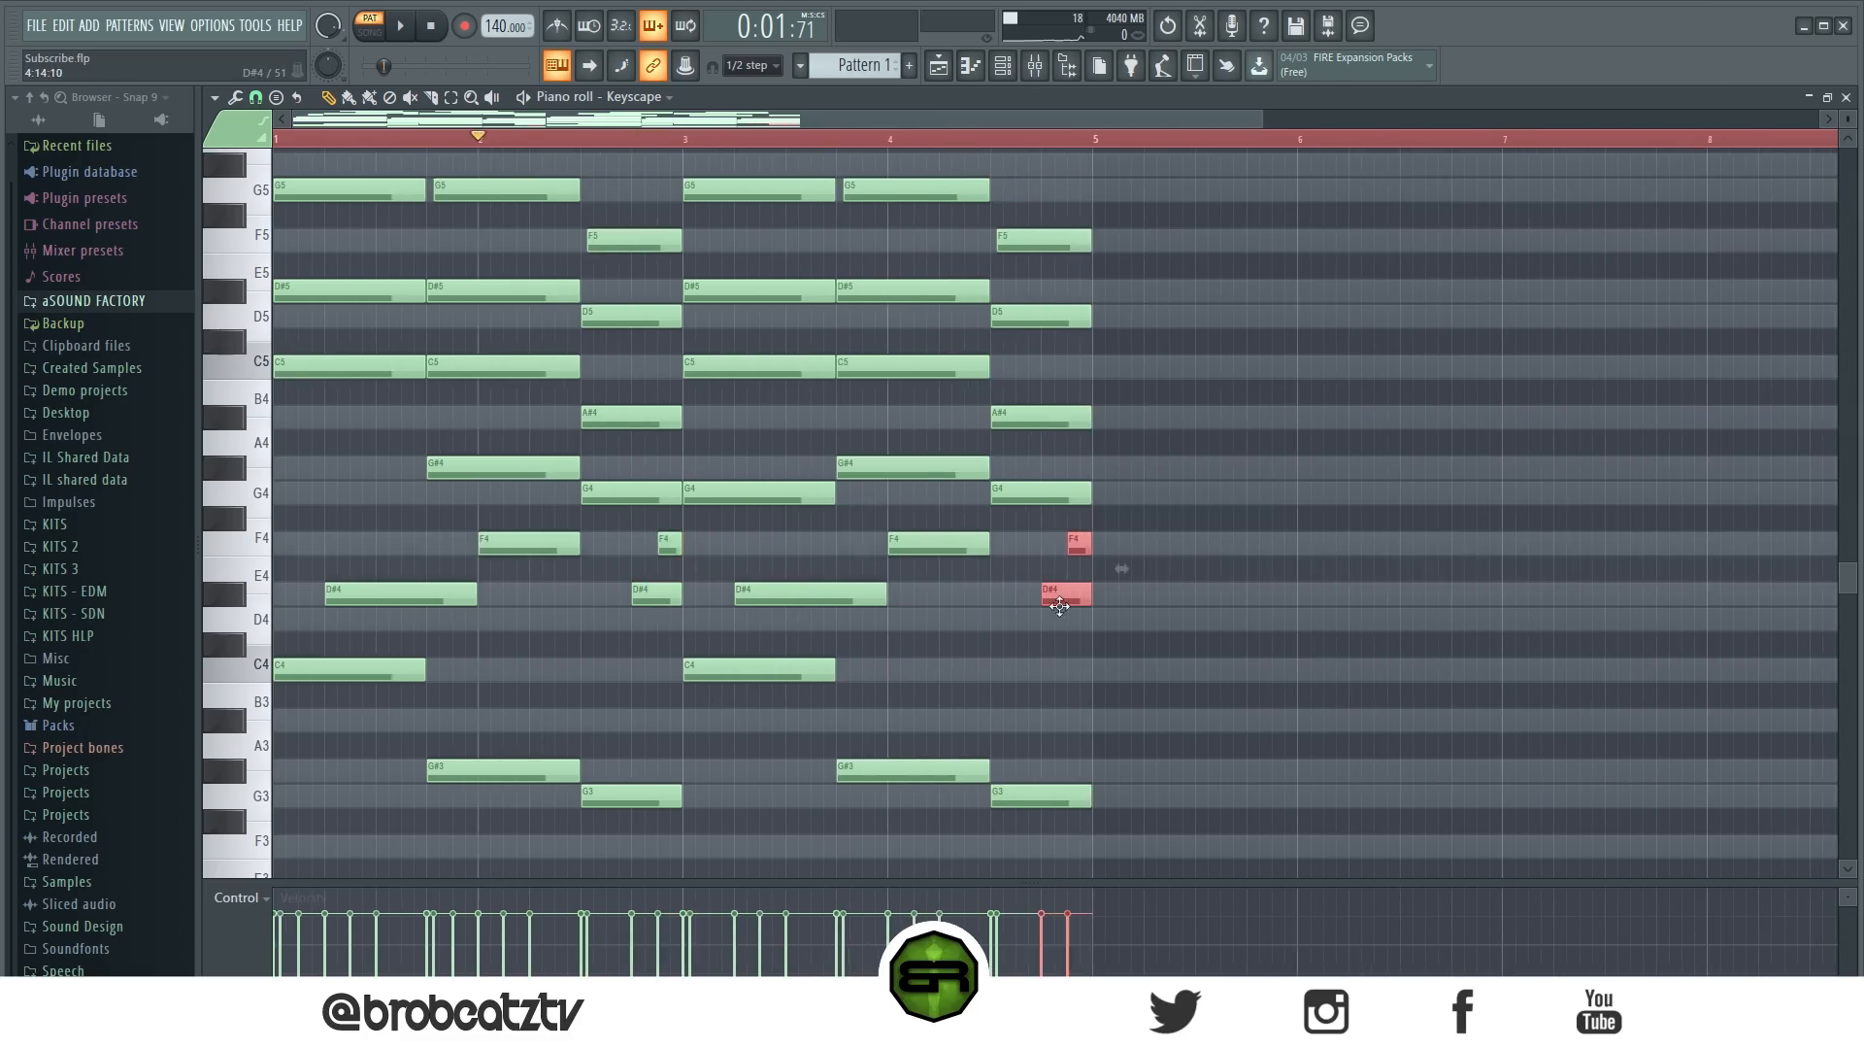
click(1035, 678)
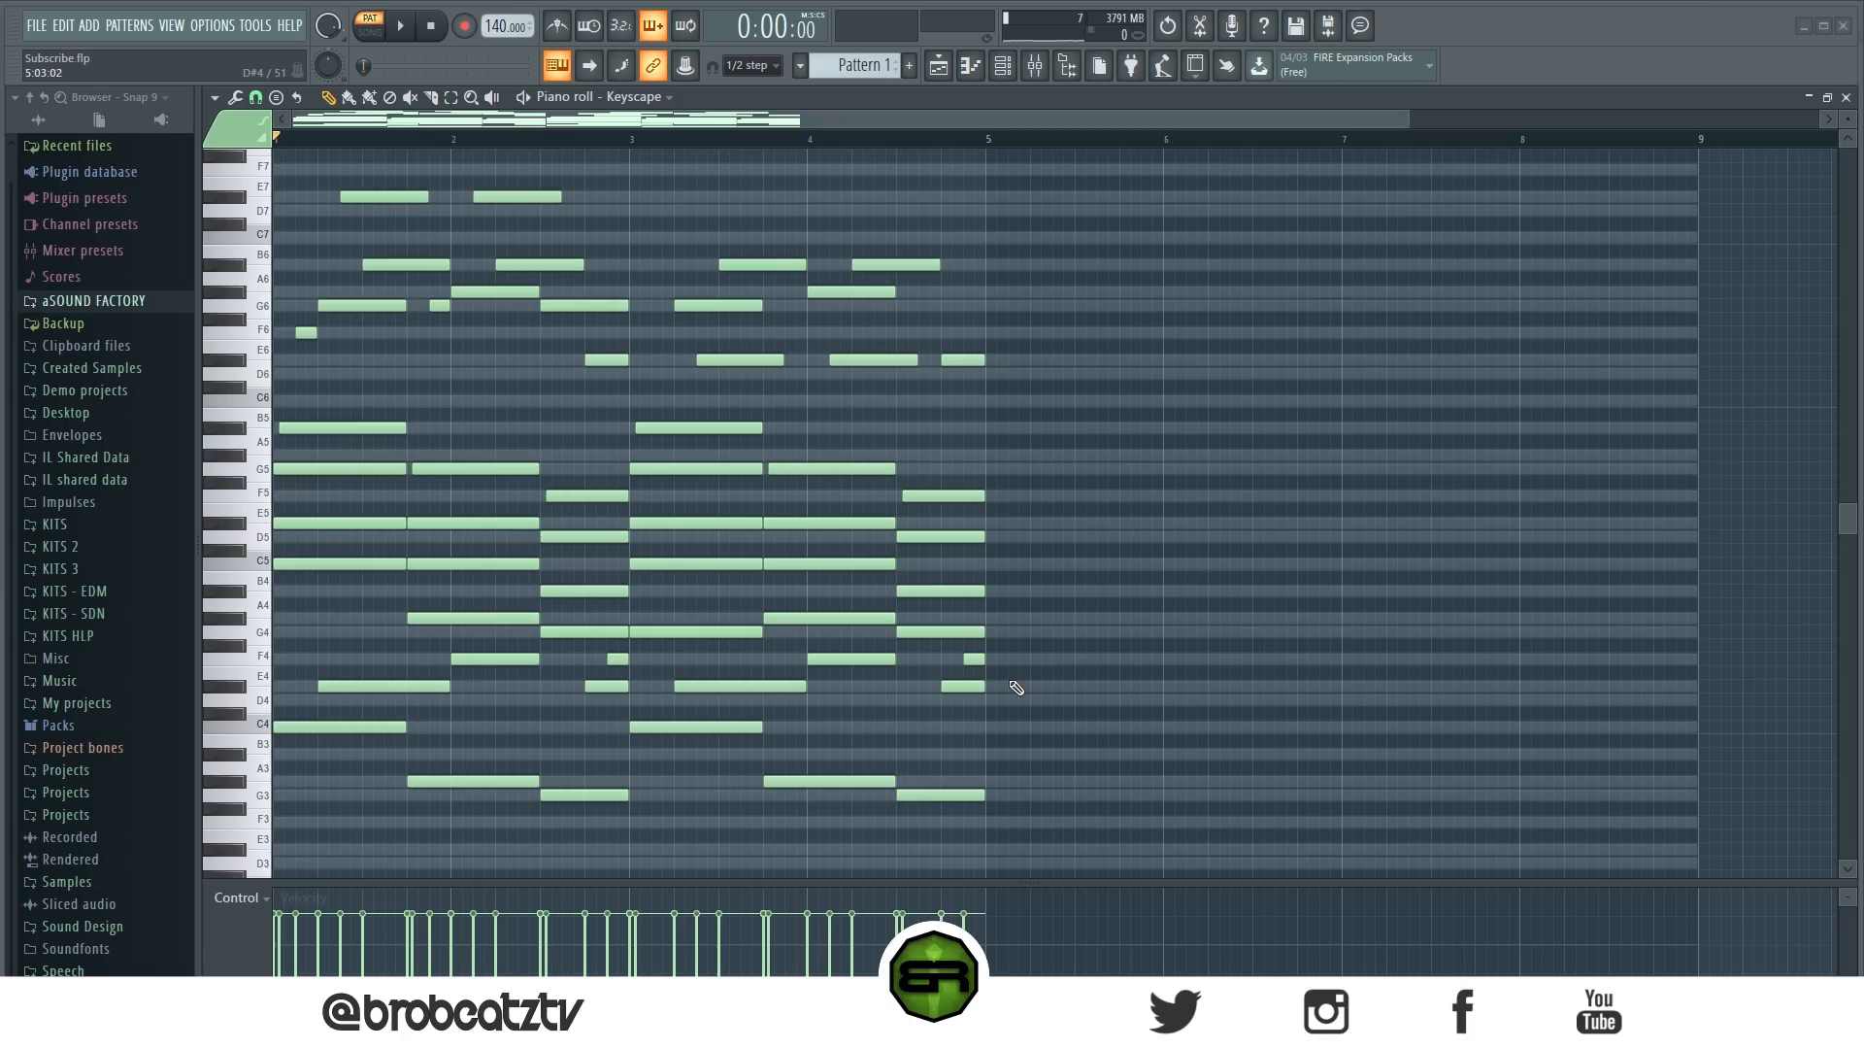
Duplicate all notes of bars 1 to 4 into bars 5 to 8 and set the playback position to bar 5.
drag(1122, 841, 279, 141)
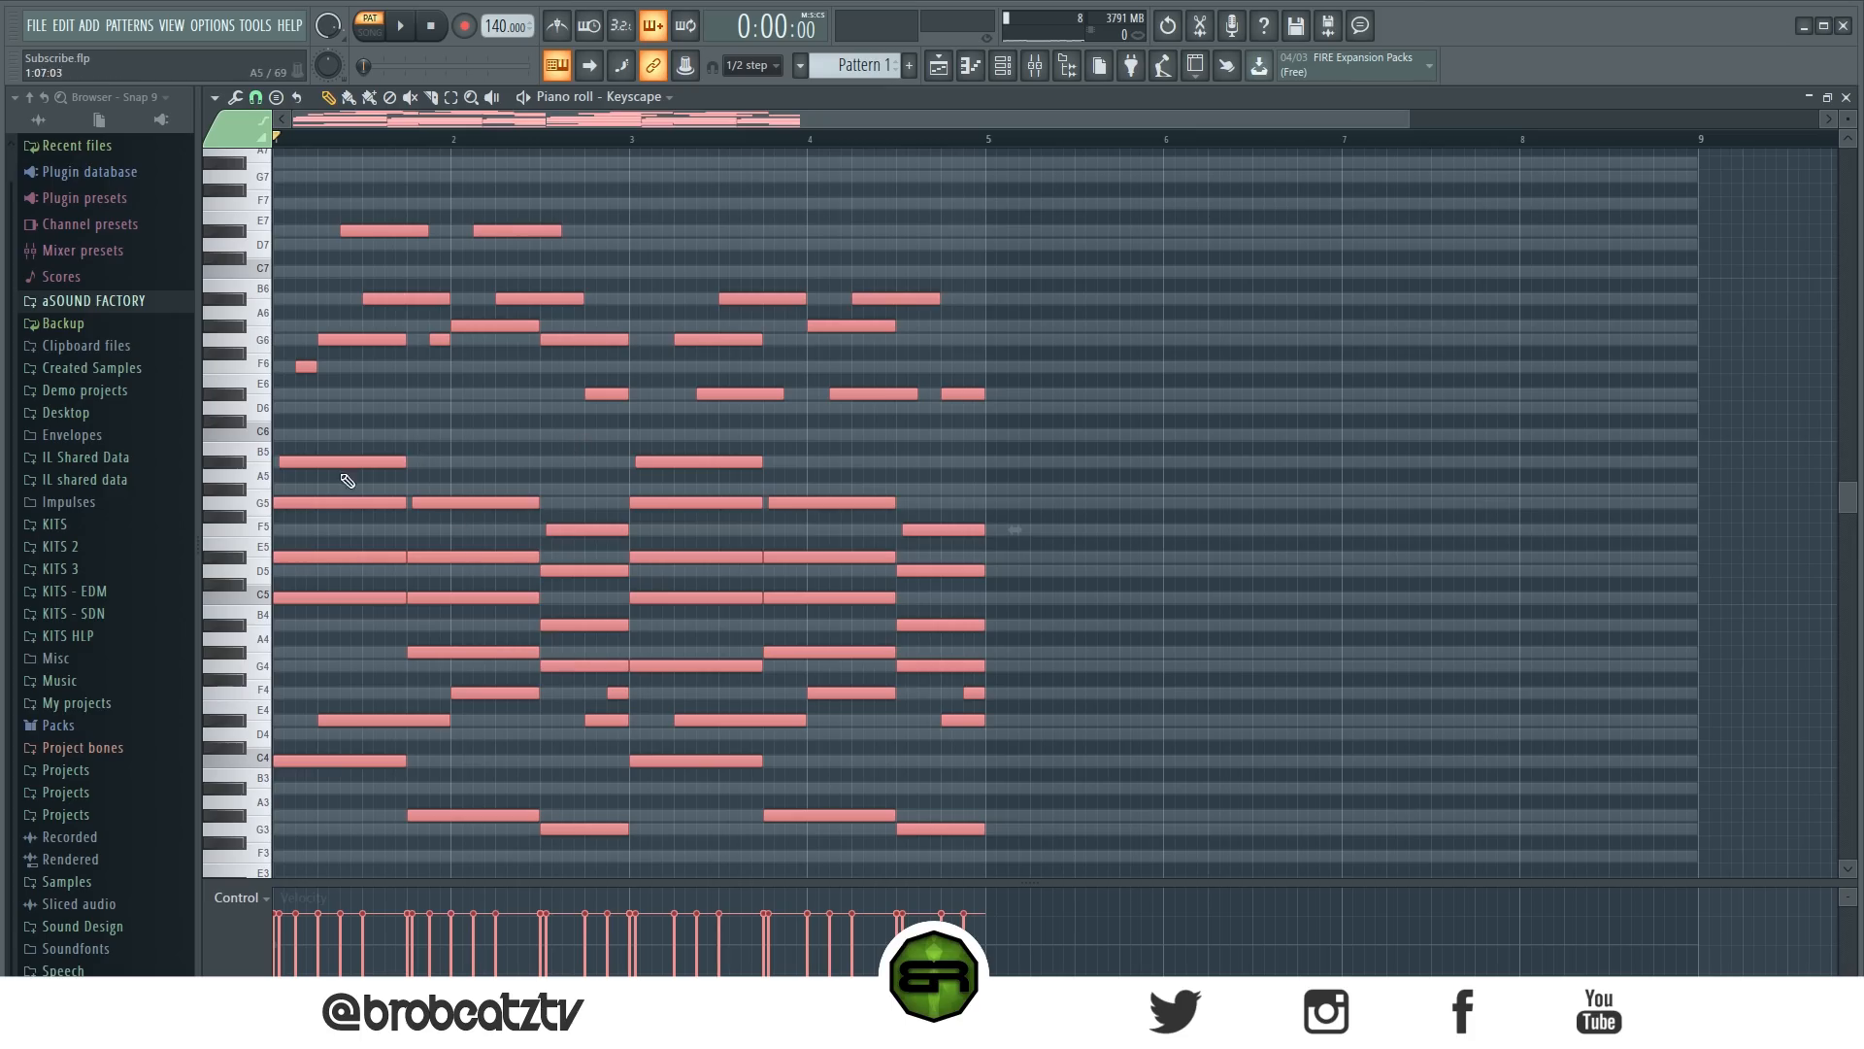
drag(292, 506, 1012, 531)
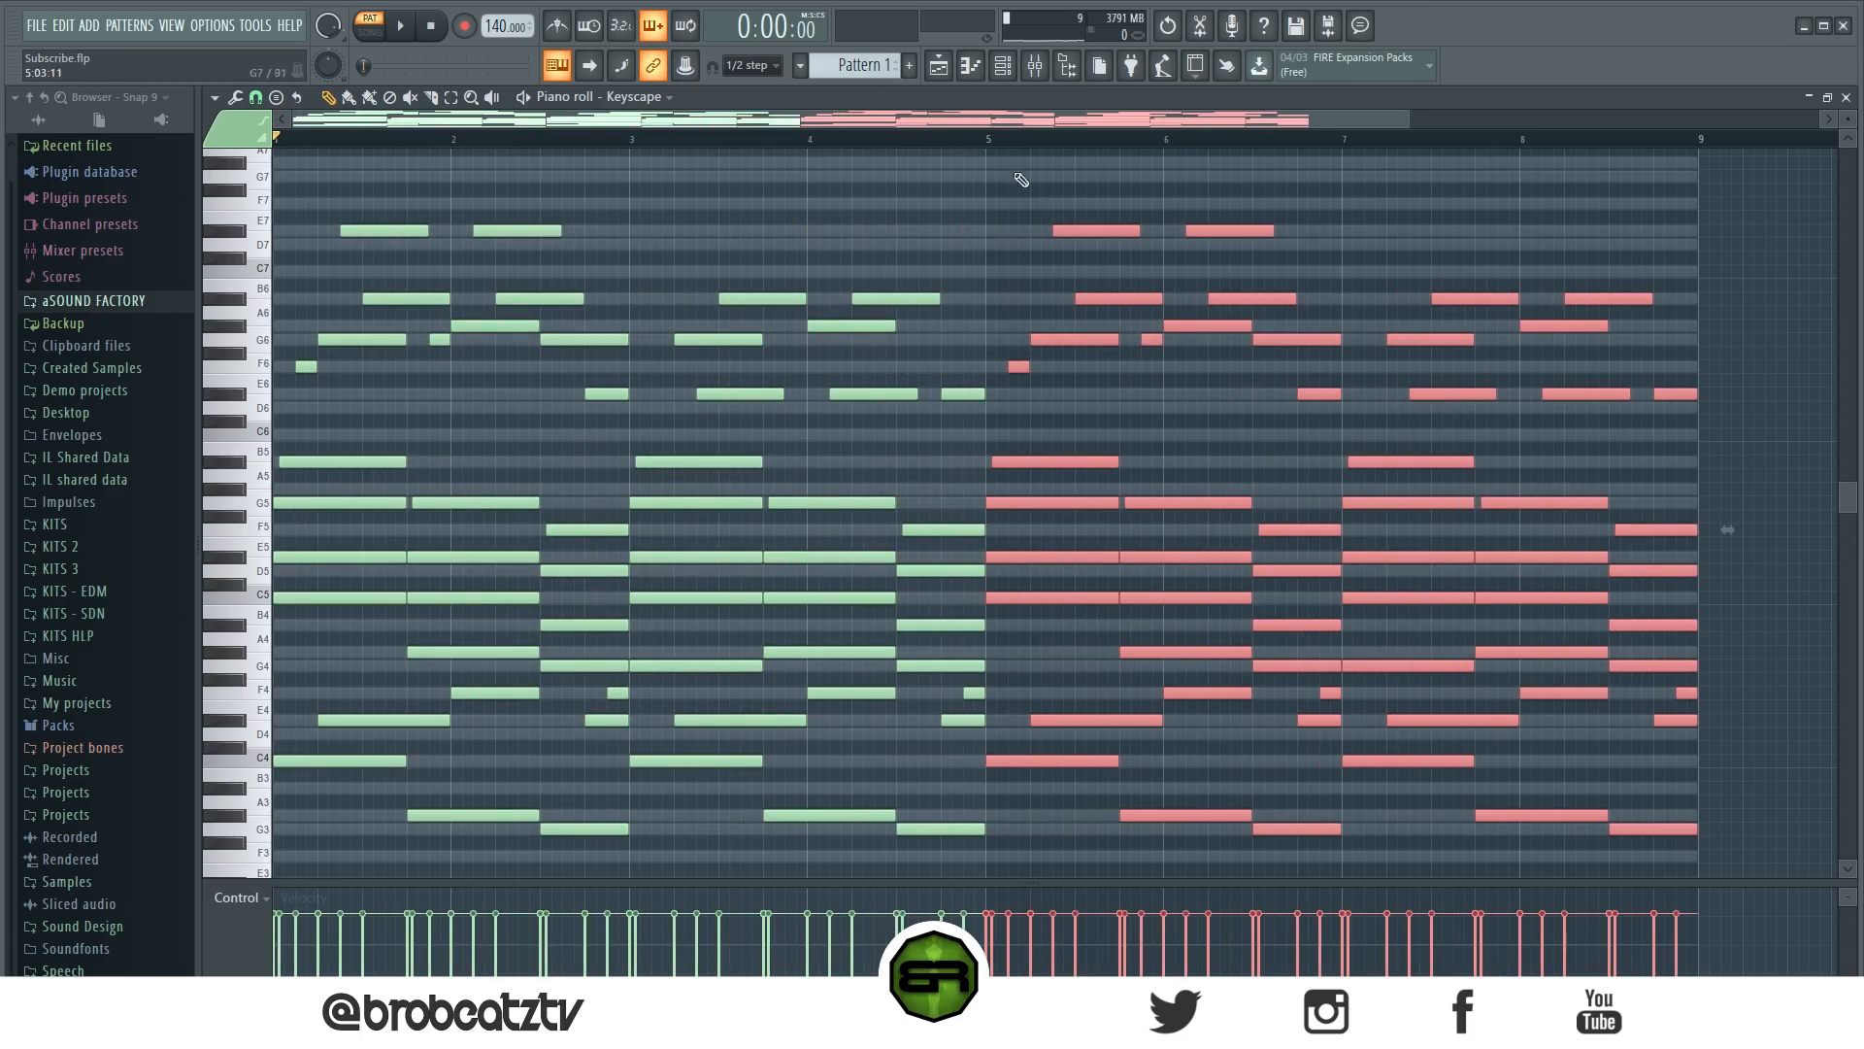
click(997, 138)
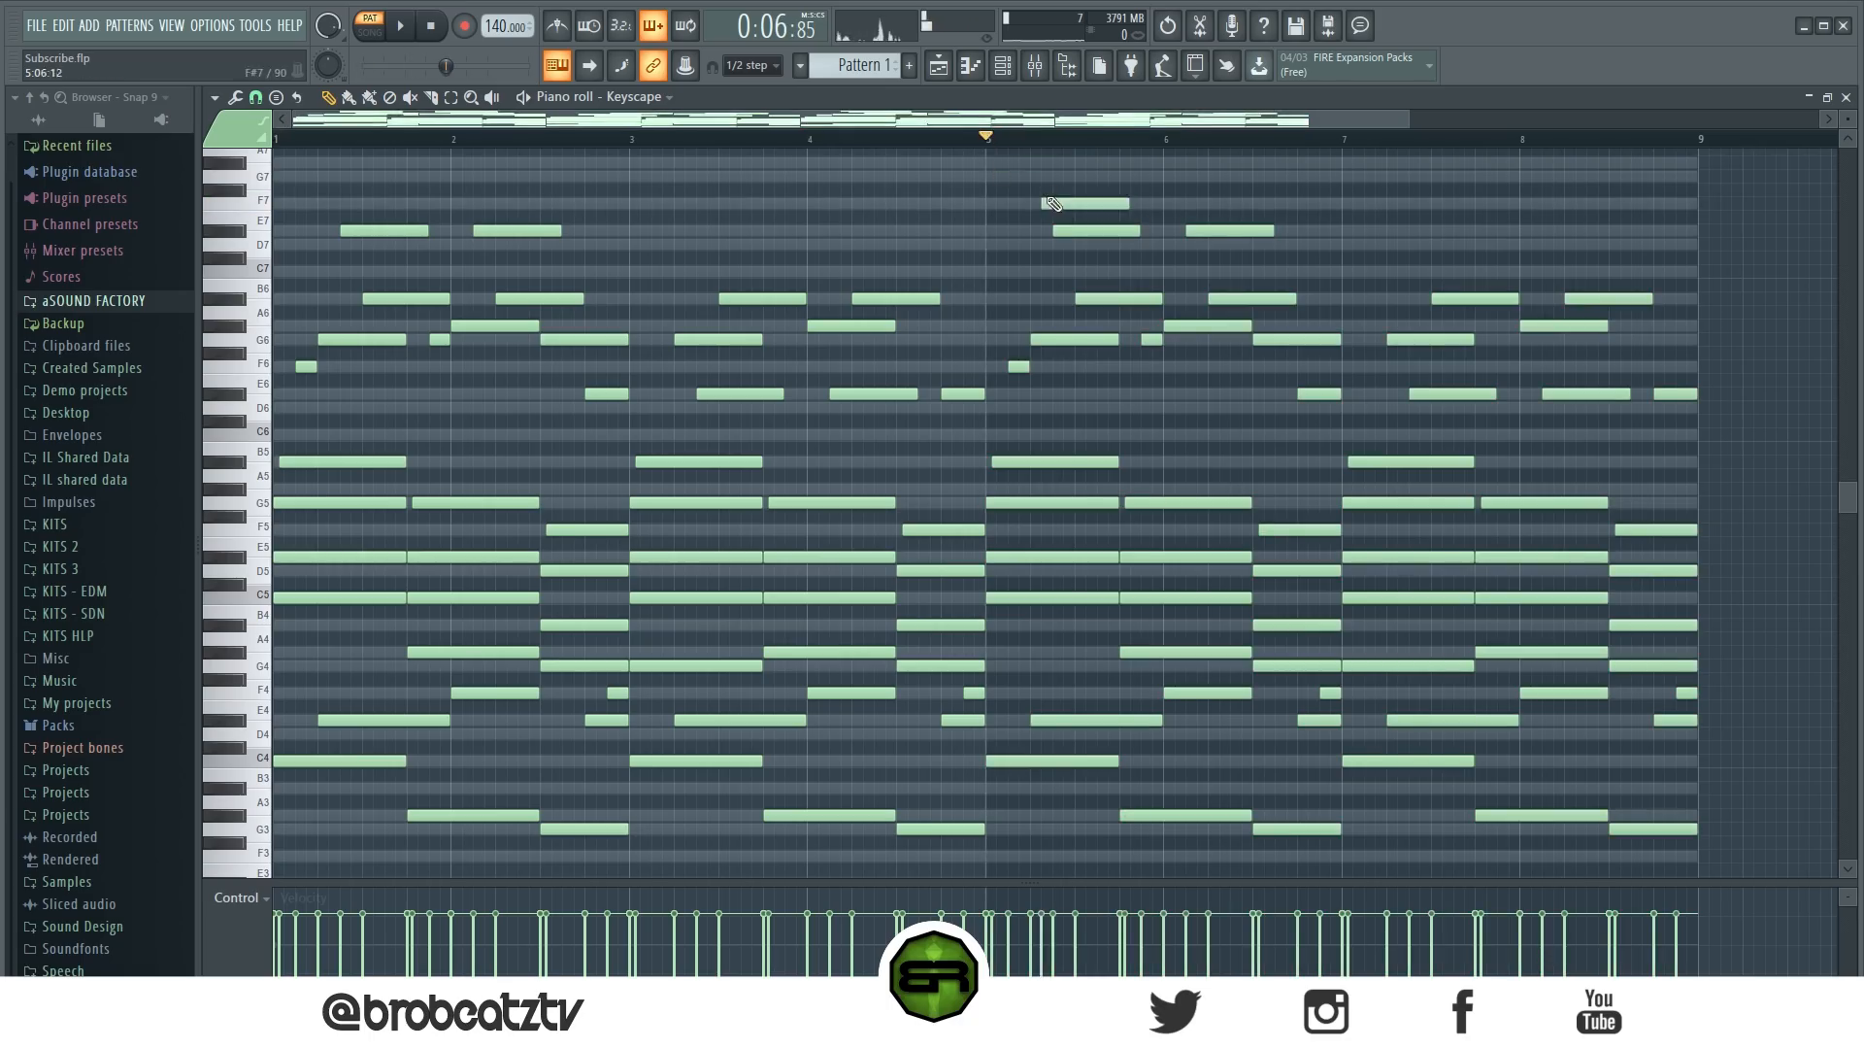
Select the high melody notes in bars 5 to 8 and clear the selection.
drag(981, 177, 1405, 243)
drag(1003, 158, 1693, 435)
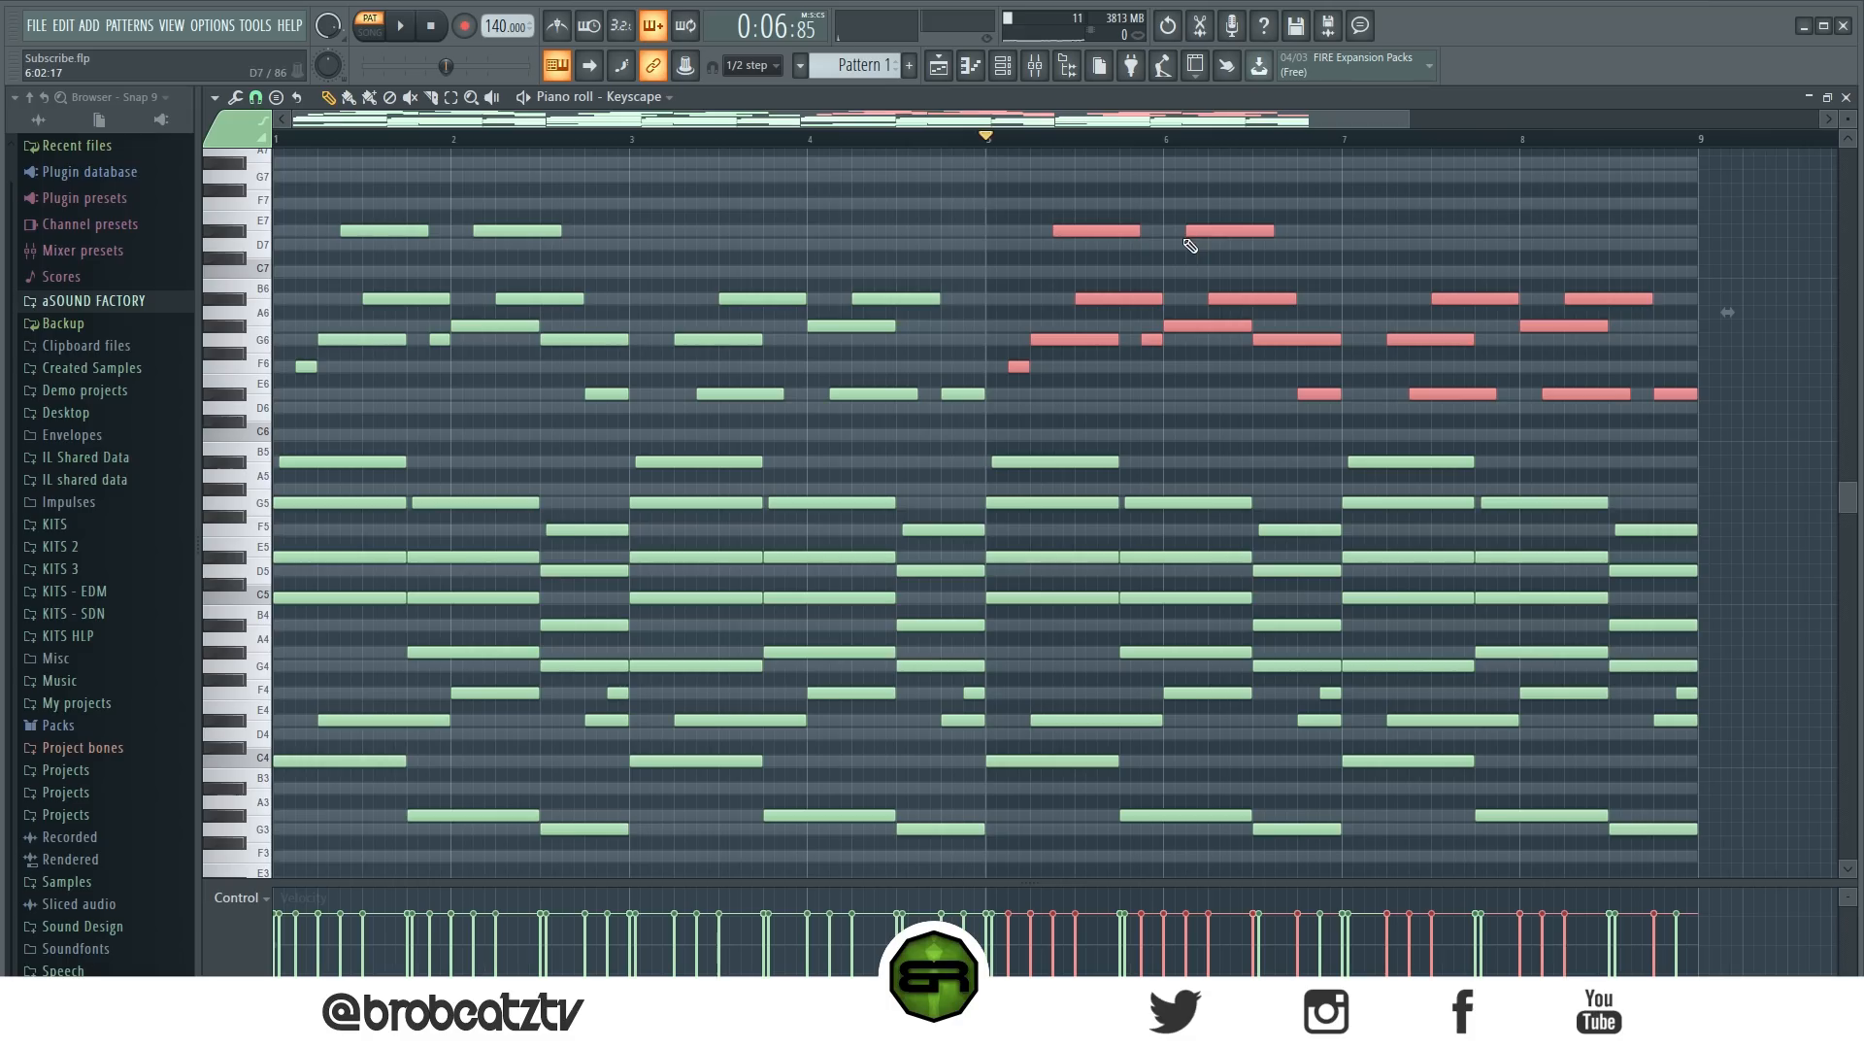
click(1088, 200)
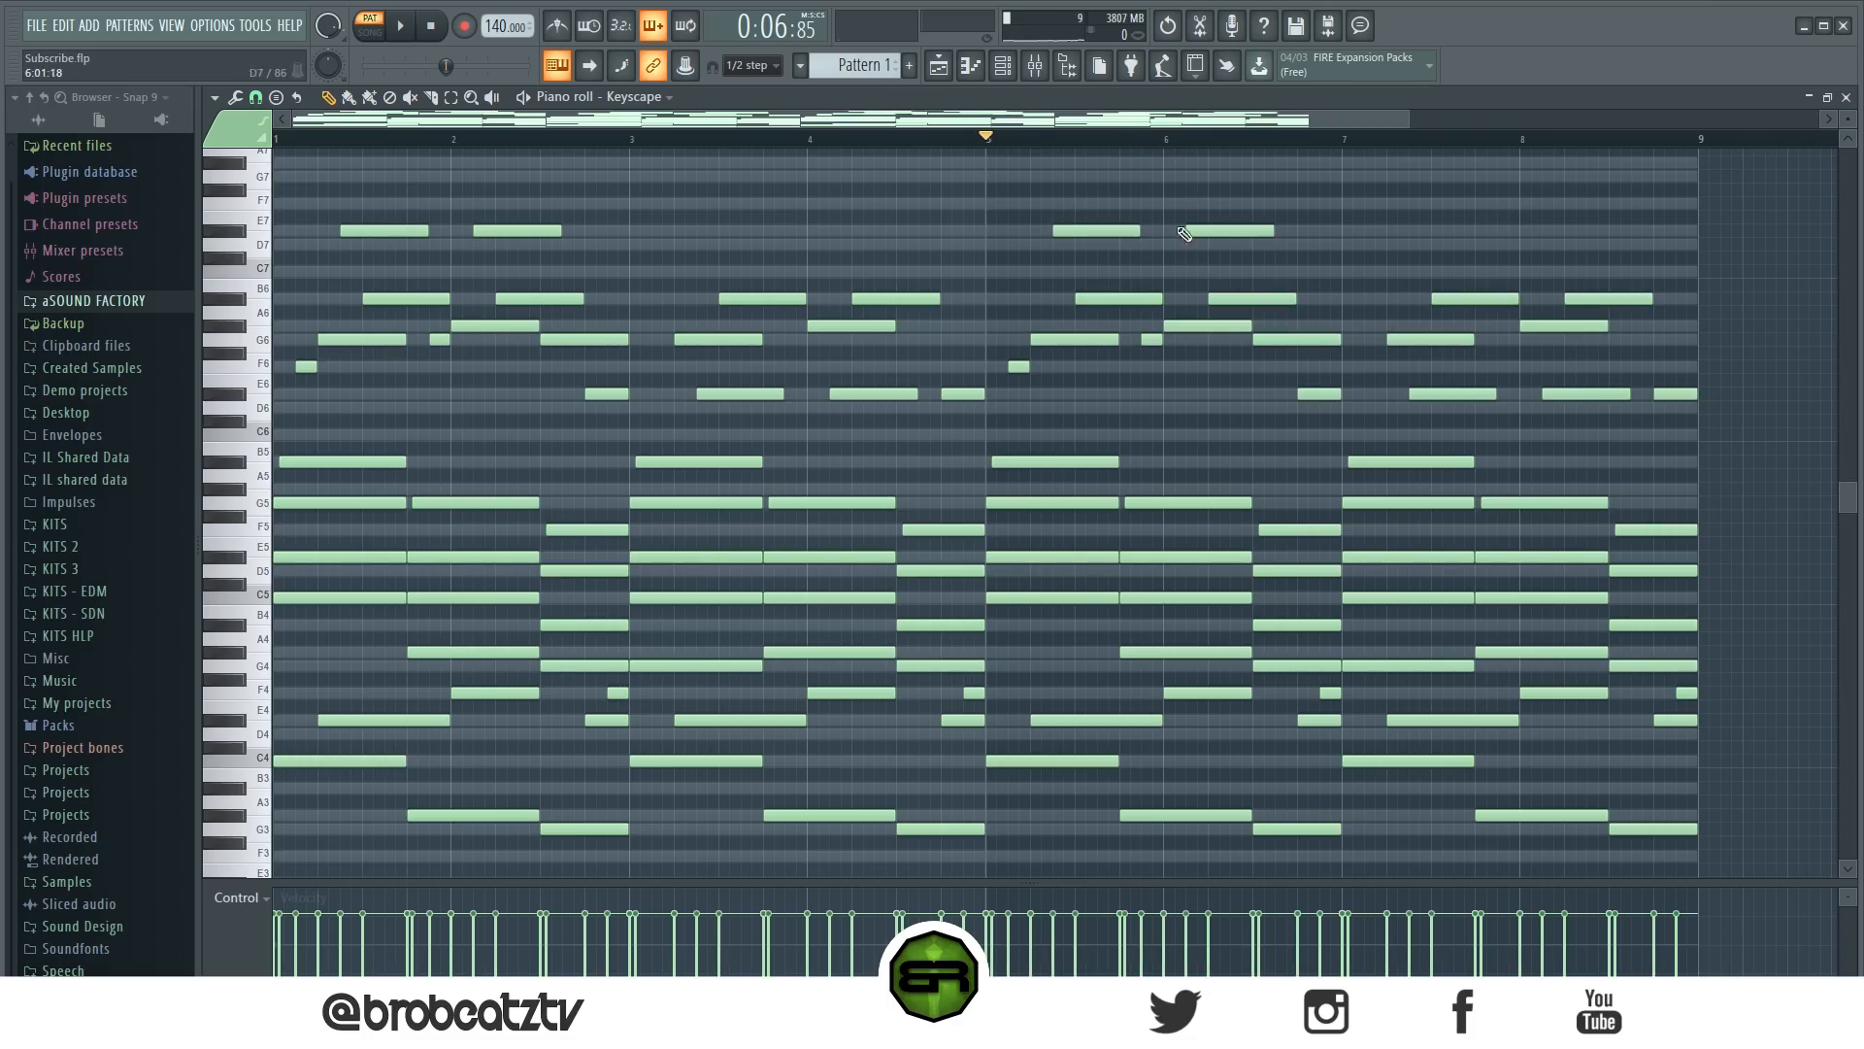
Delete the G5 chord note that begins late in bar 5 and undo the deletion.
scroll(1214, 151, up, 3)
drag(1061, 124, 1220, 152)
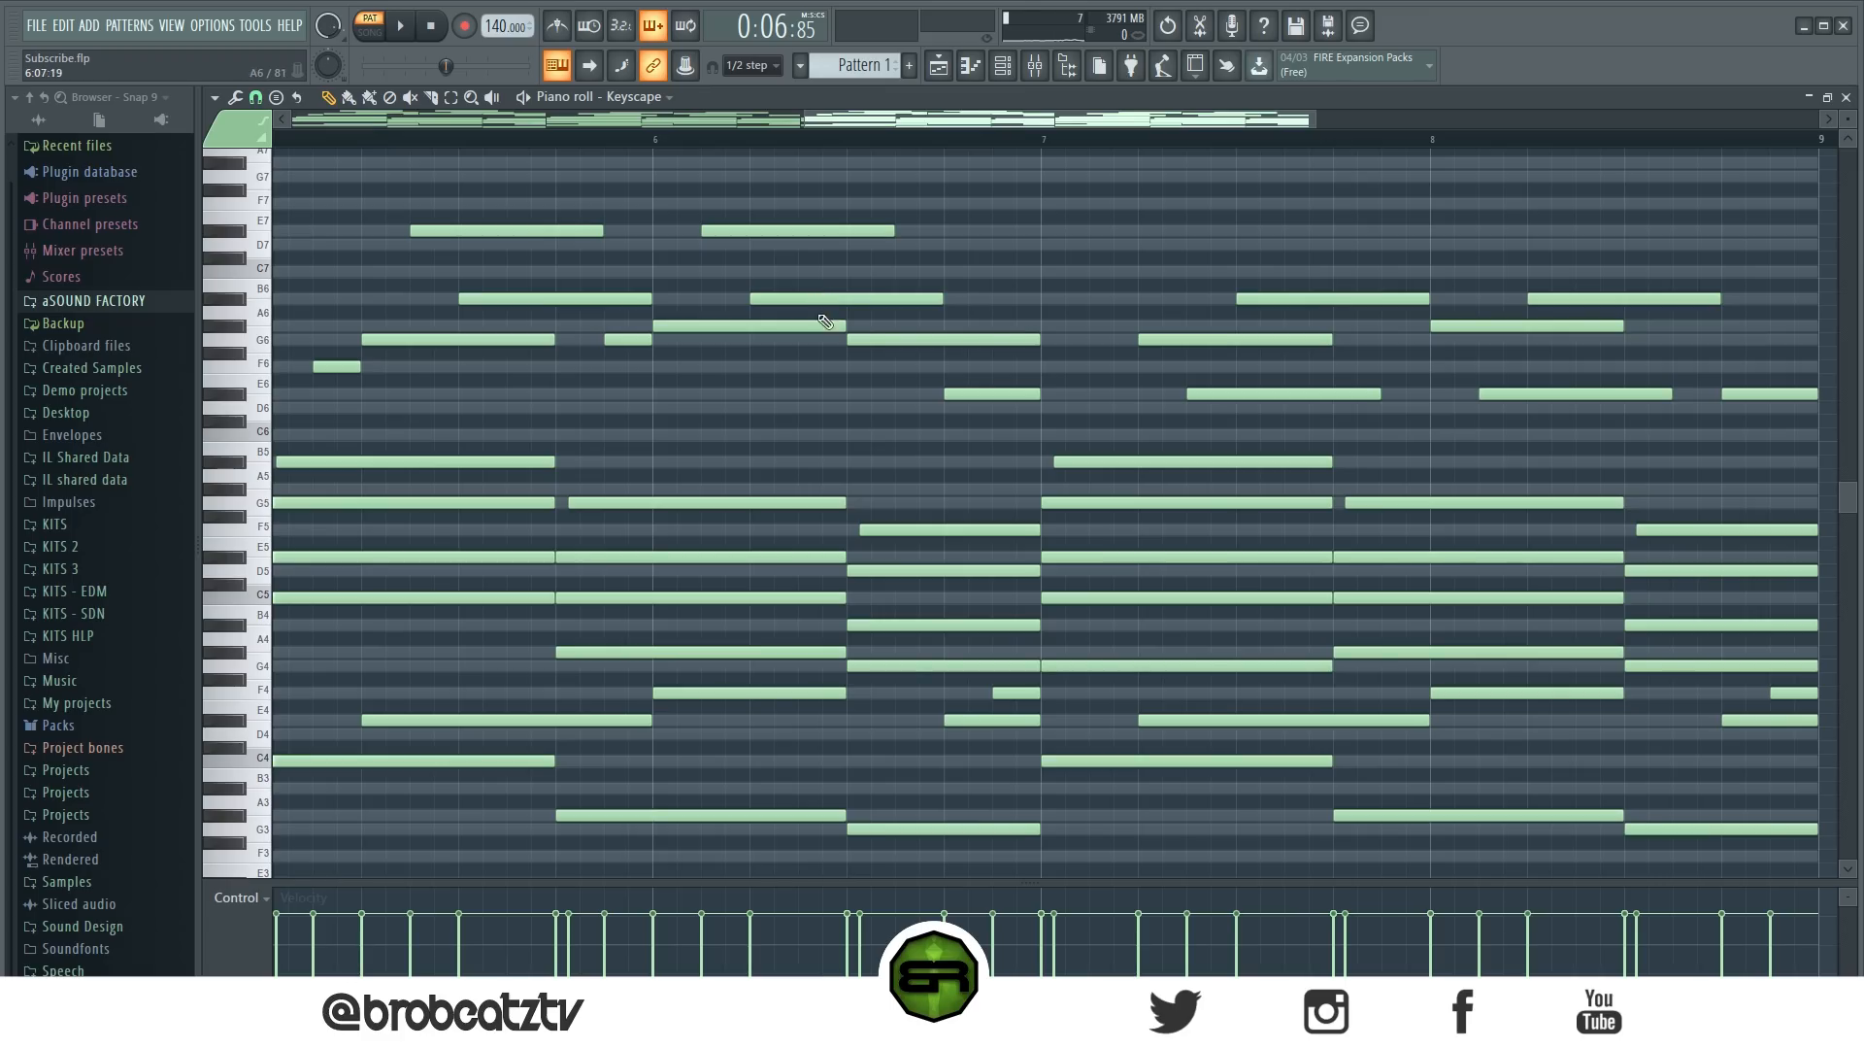
right_click(602, 503)
click(656, 516)
right_click(692, 515)
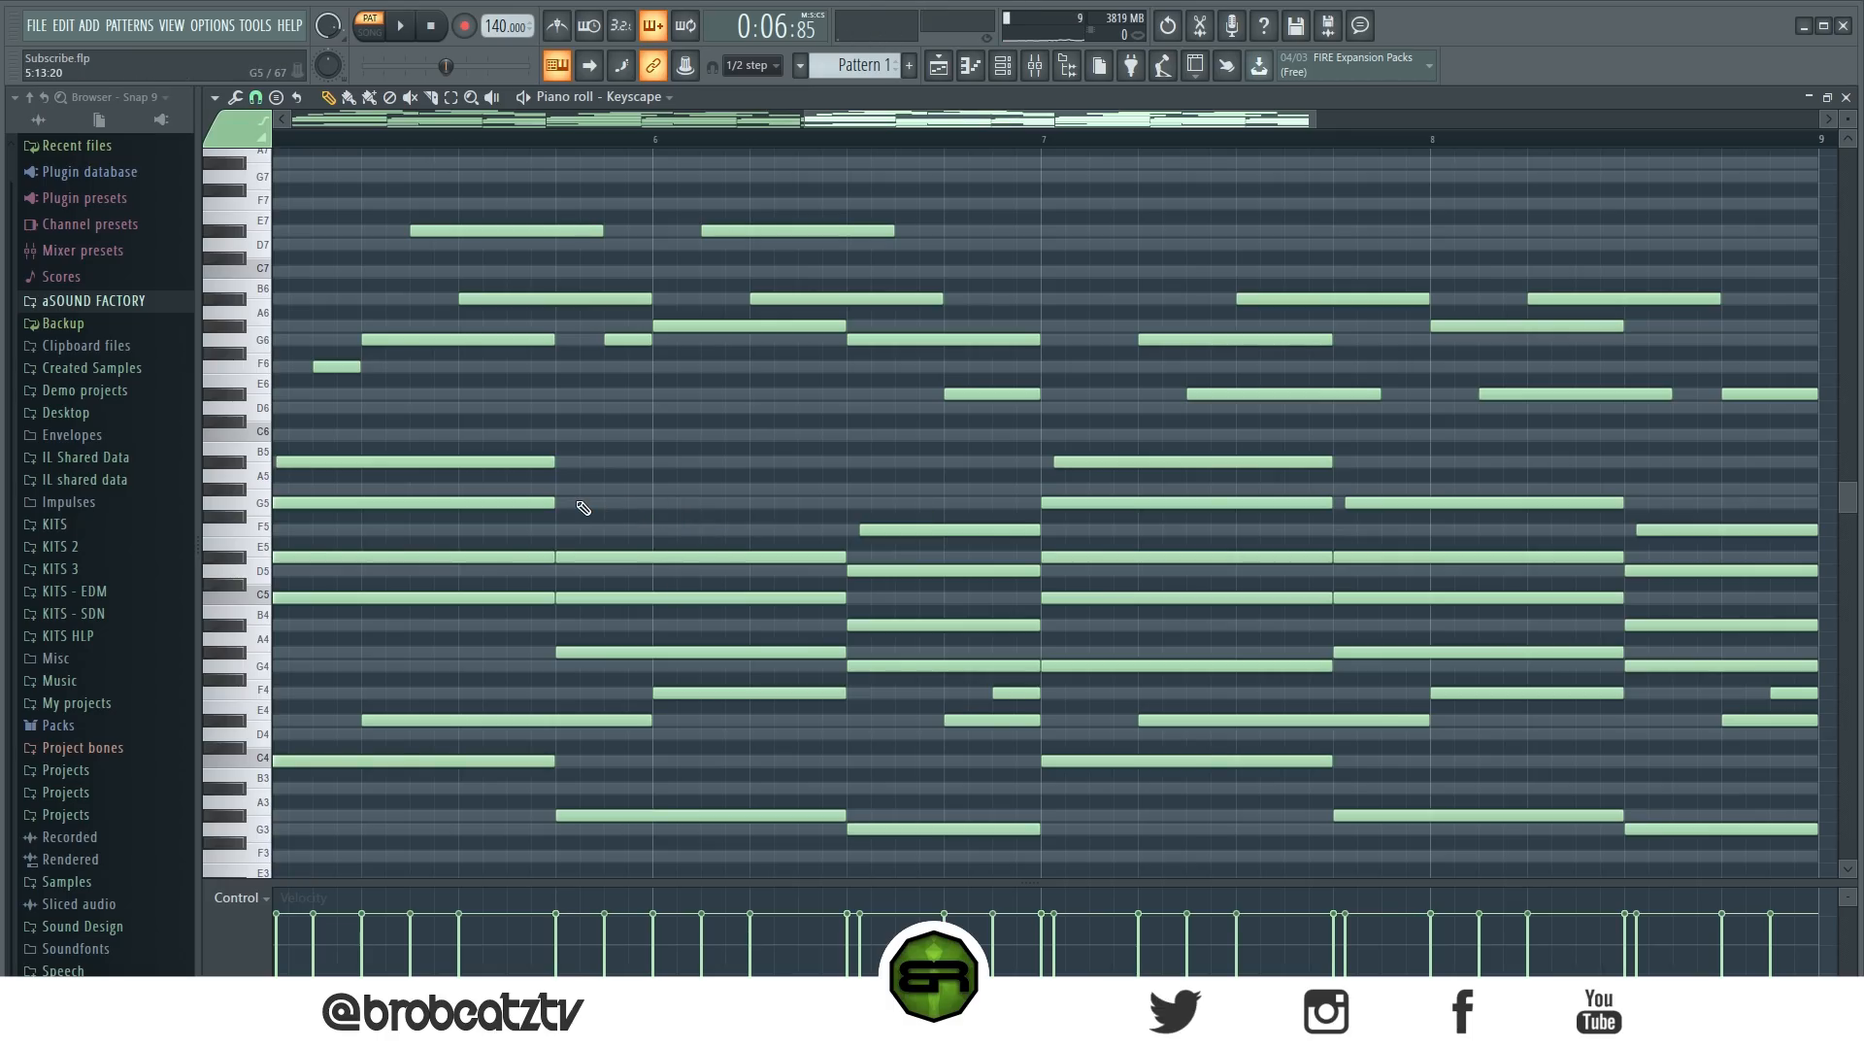
key(ctrl+alt+z)
key(ctrl+alt+z)
key(ctrl+alt+z)
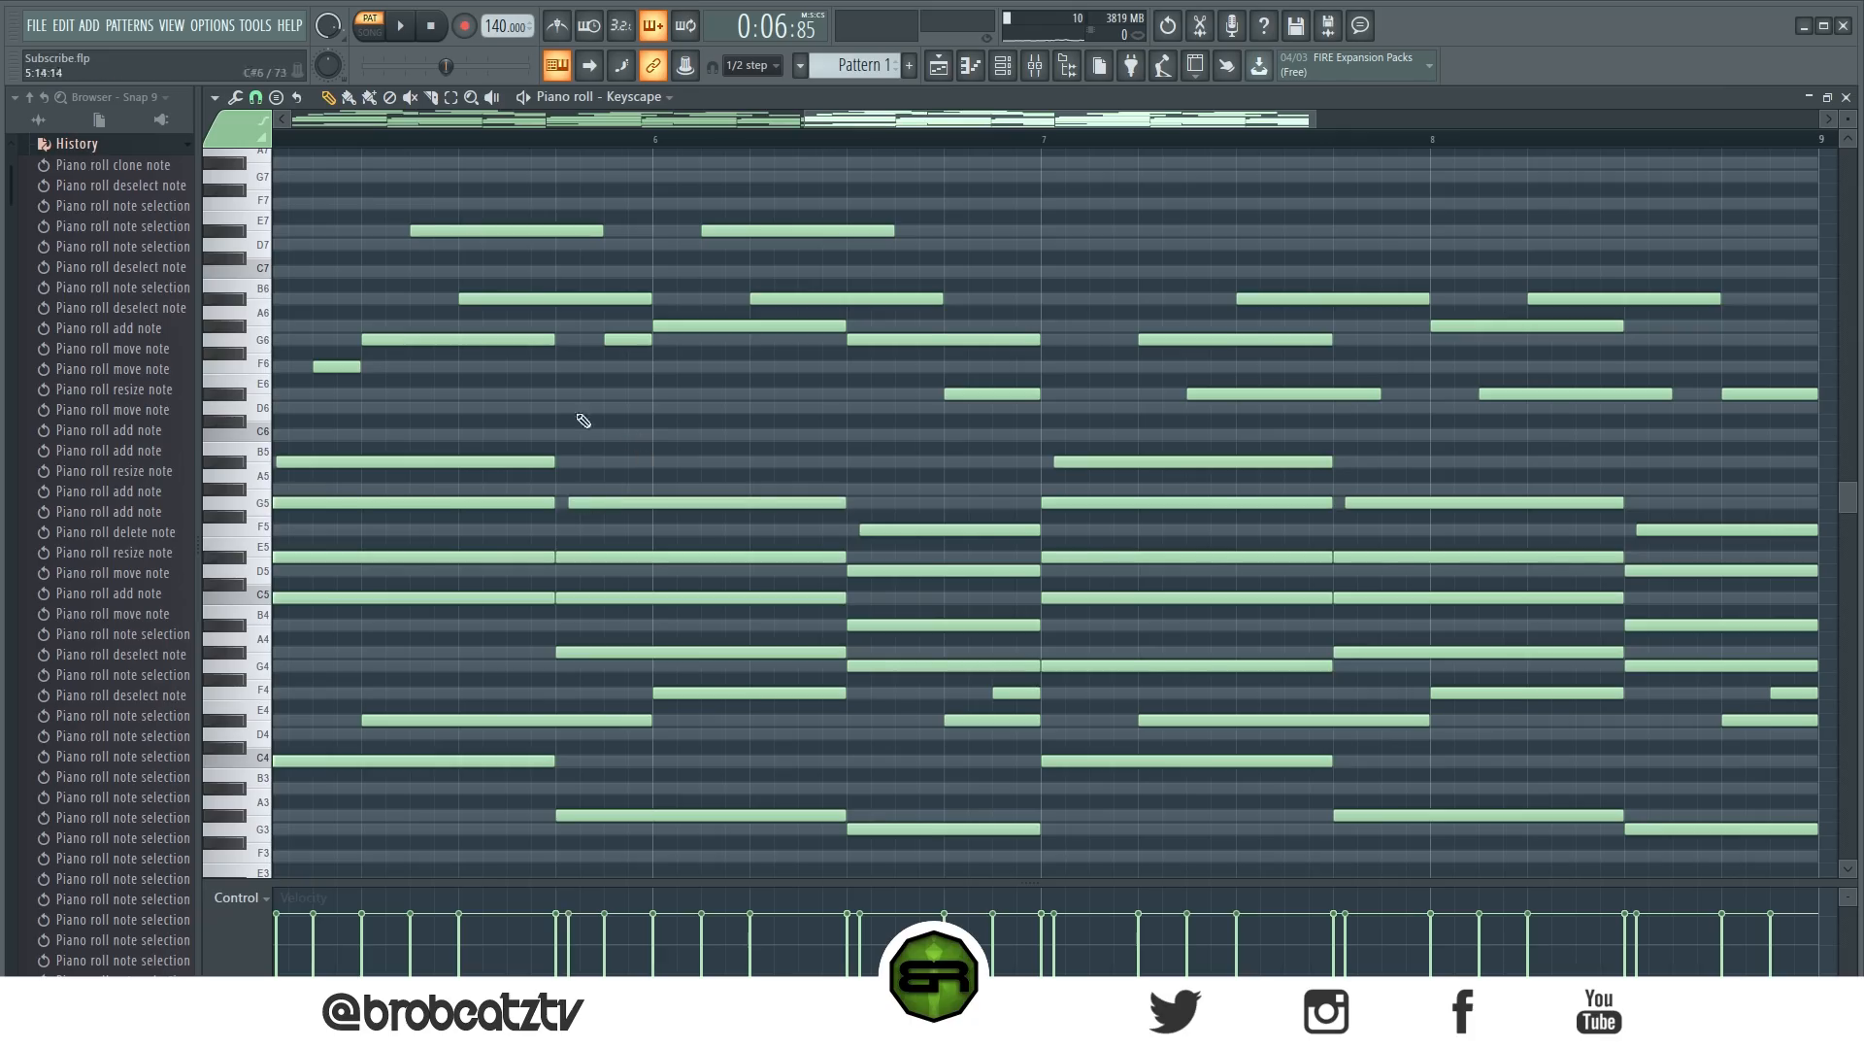
click(70, 145)
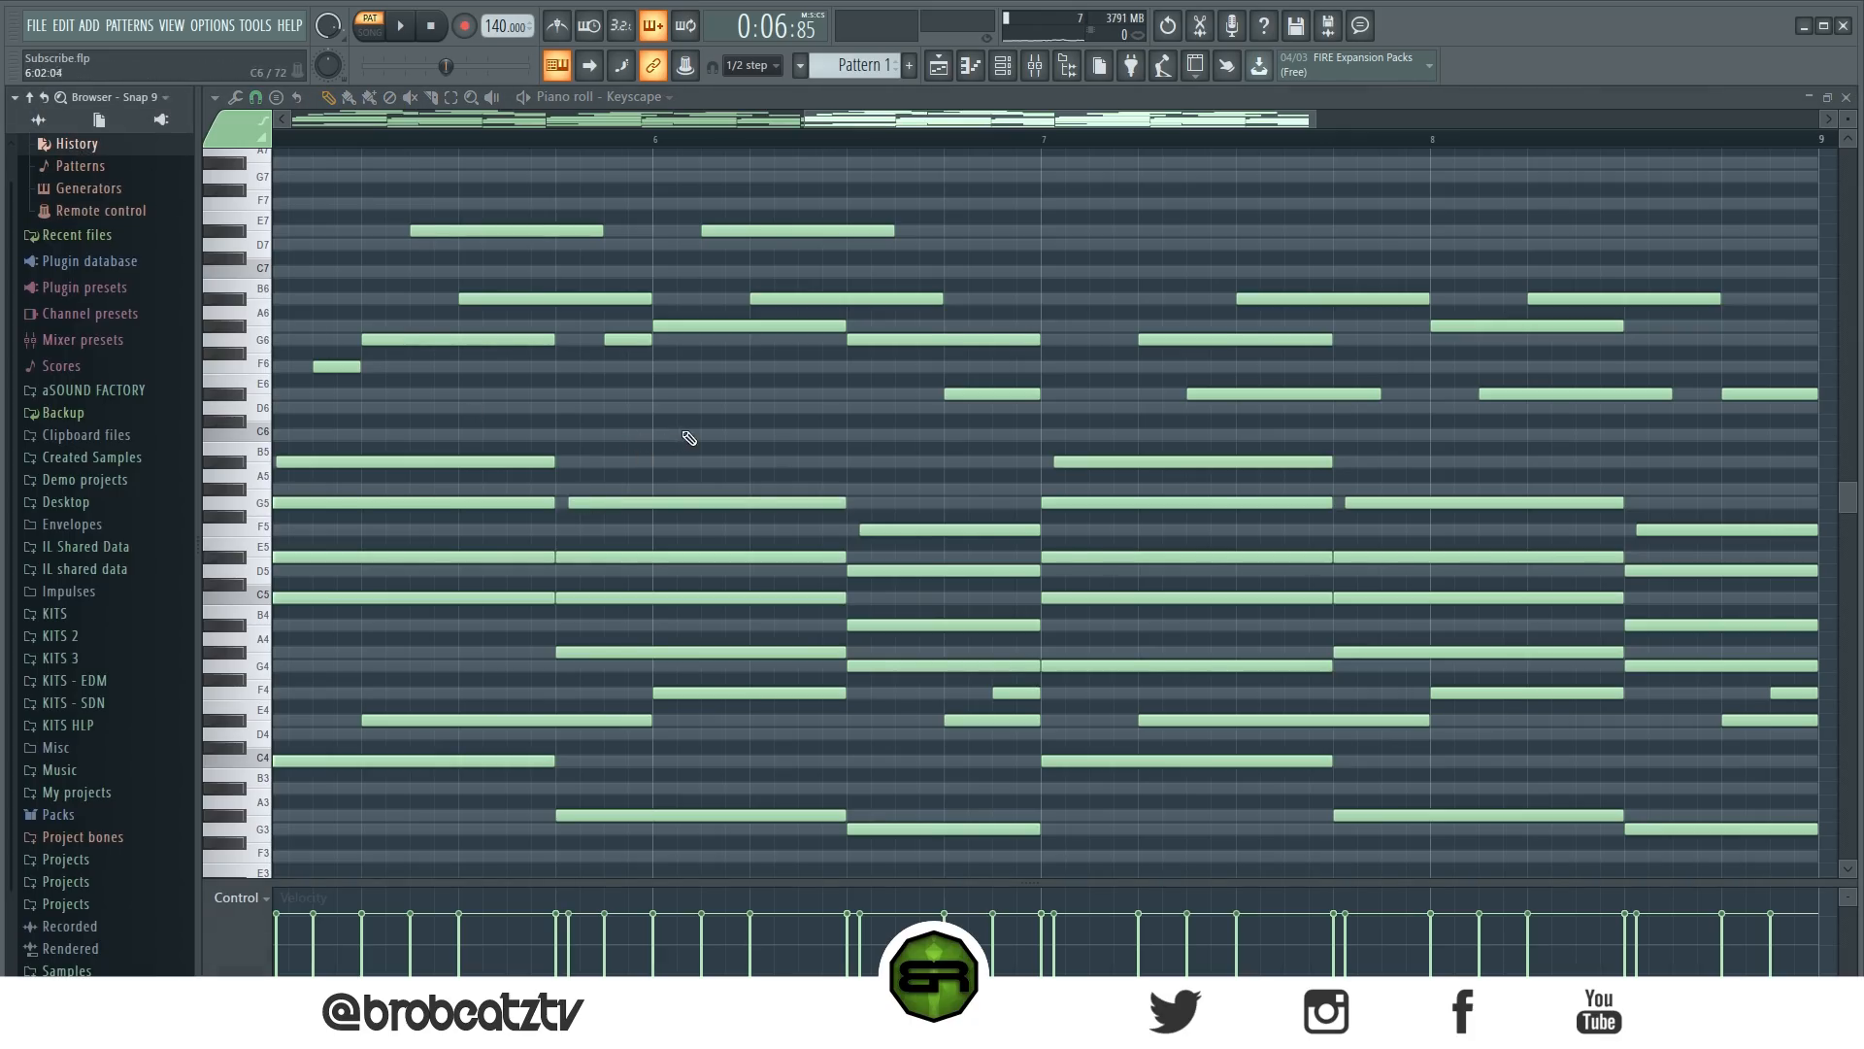
Play back the opening of the duplicated section from bar 5.
scroll(631, 388, up, 1)
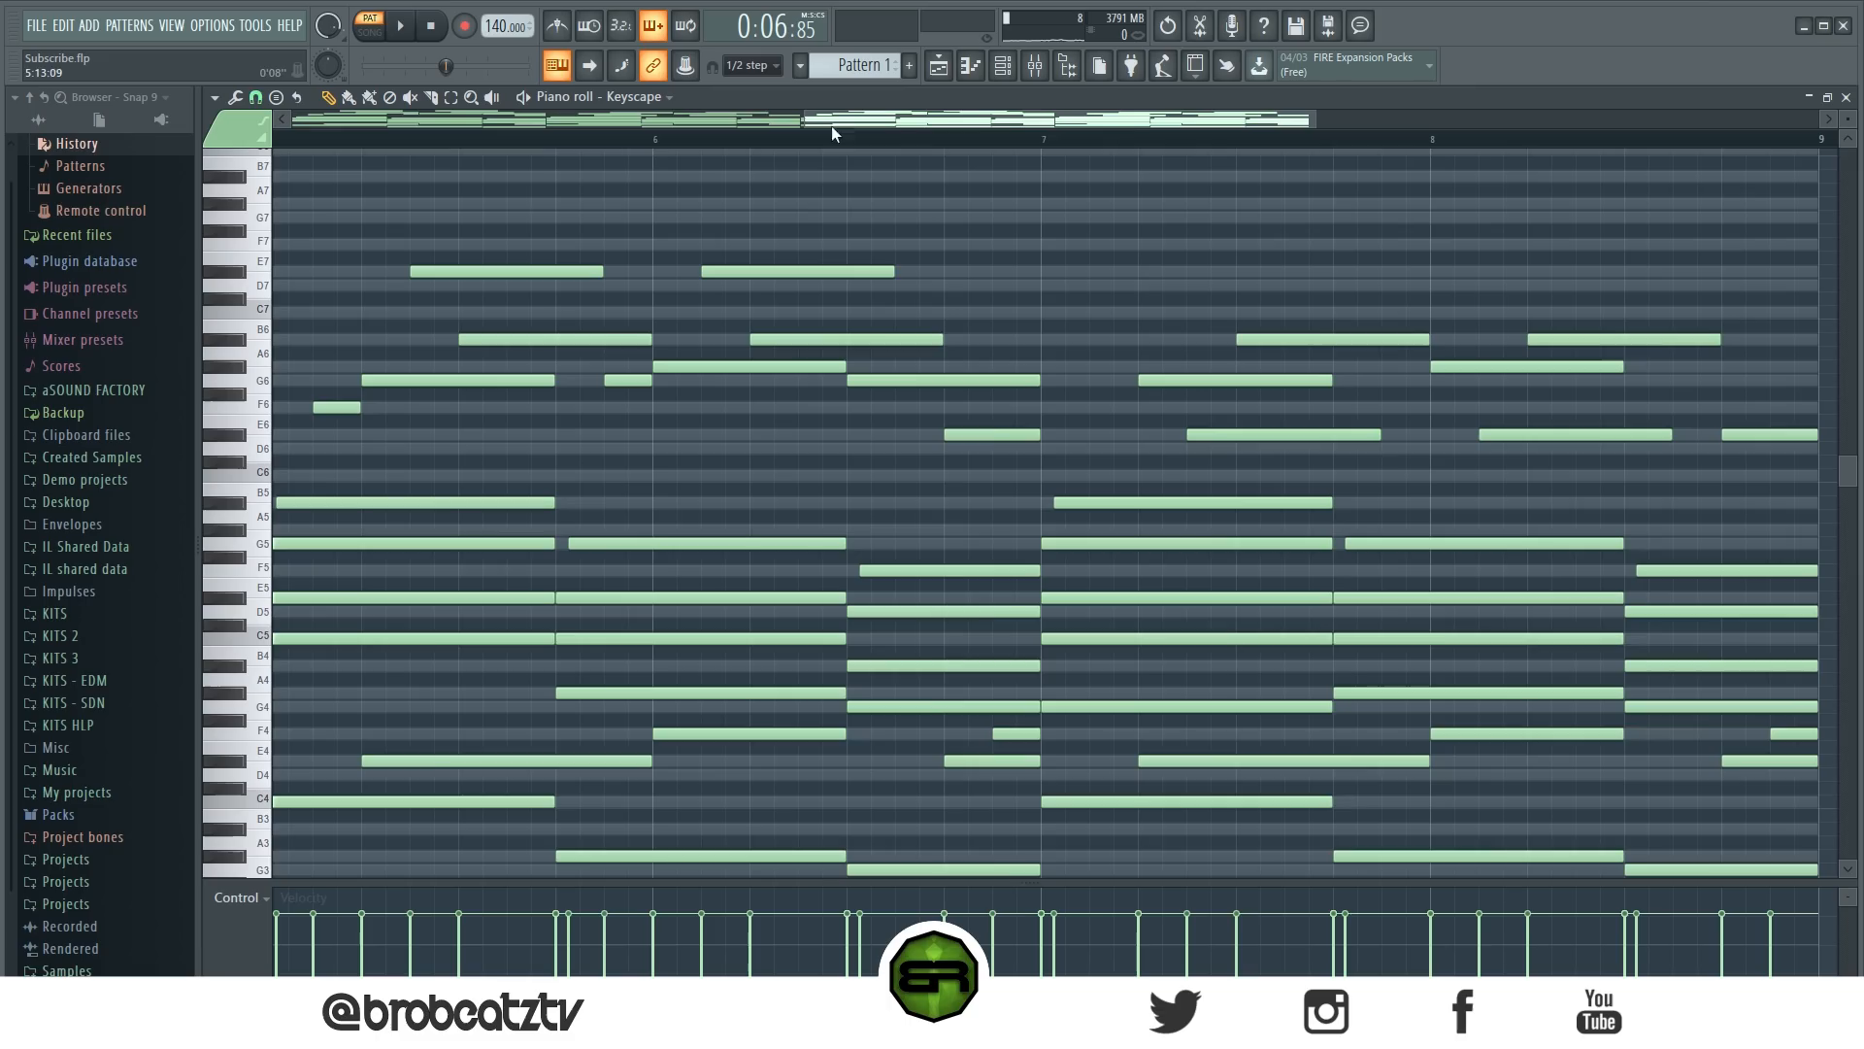
scroll(1082, 153, up, 3)
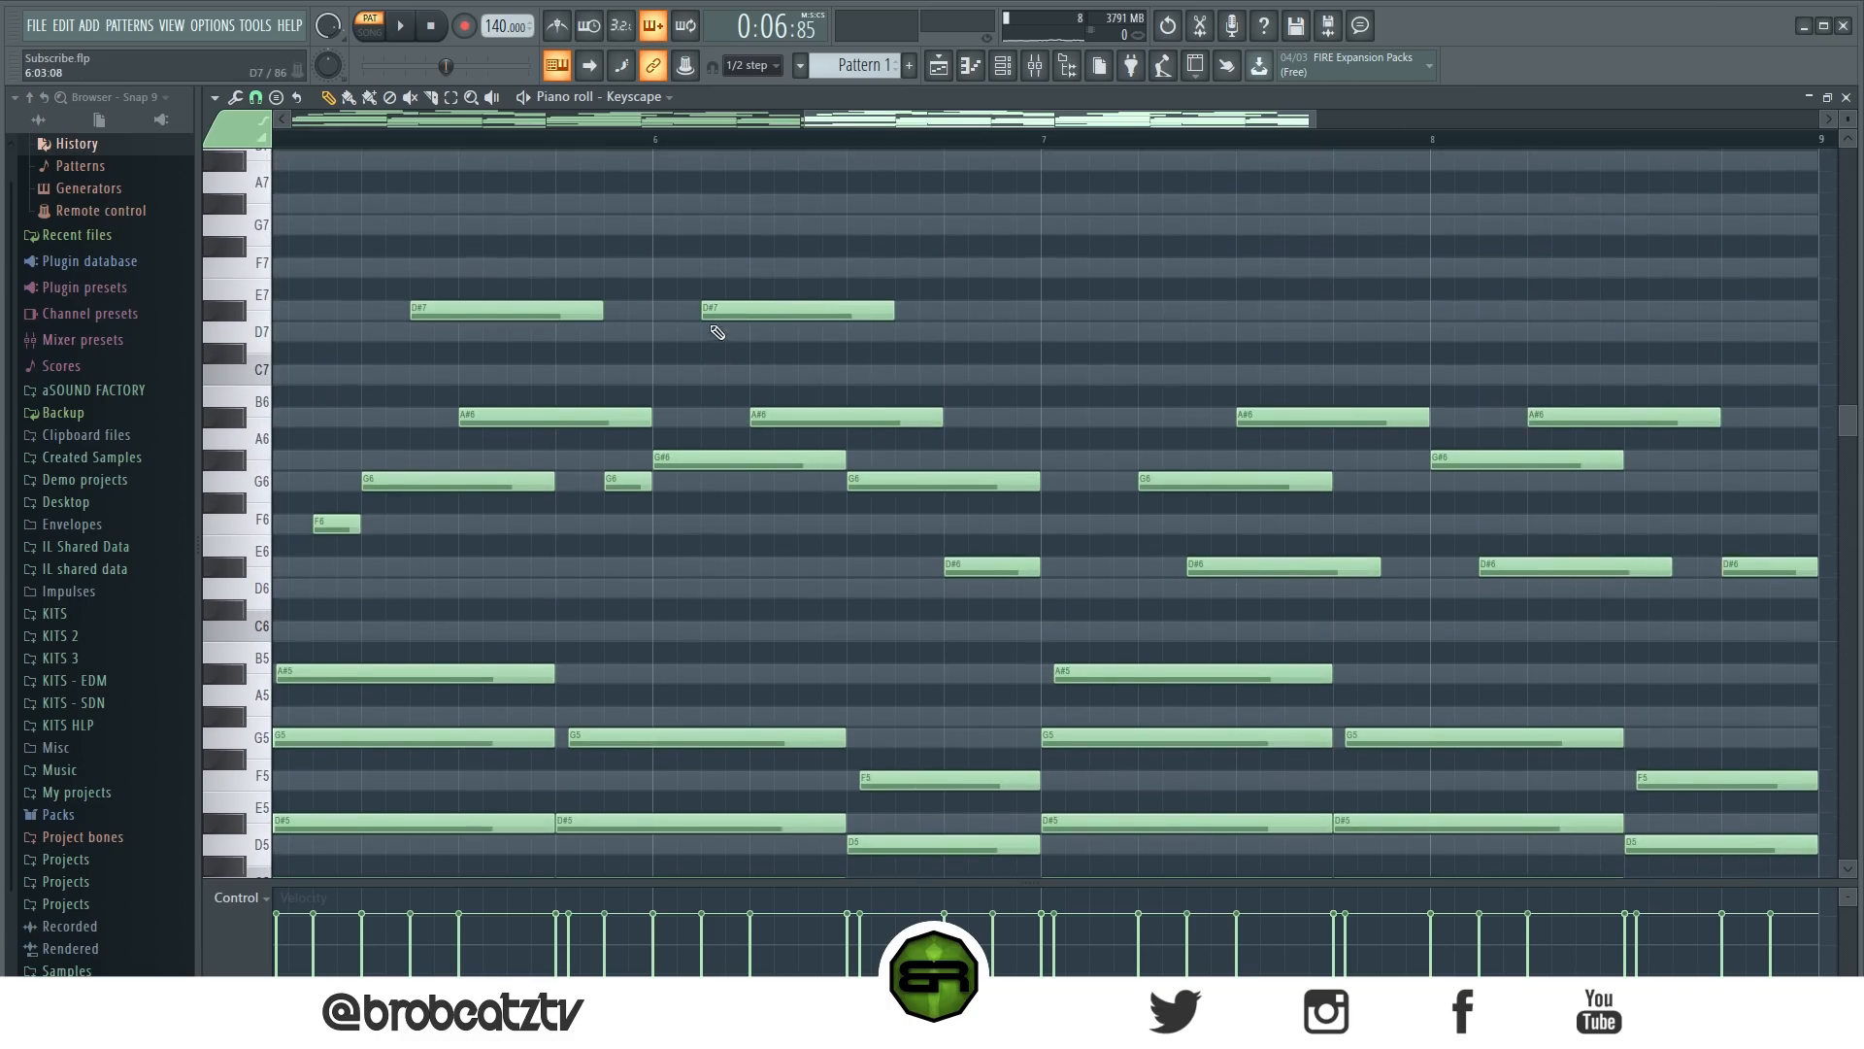
scroll(681, 127, up, 4)
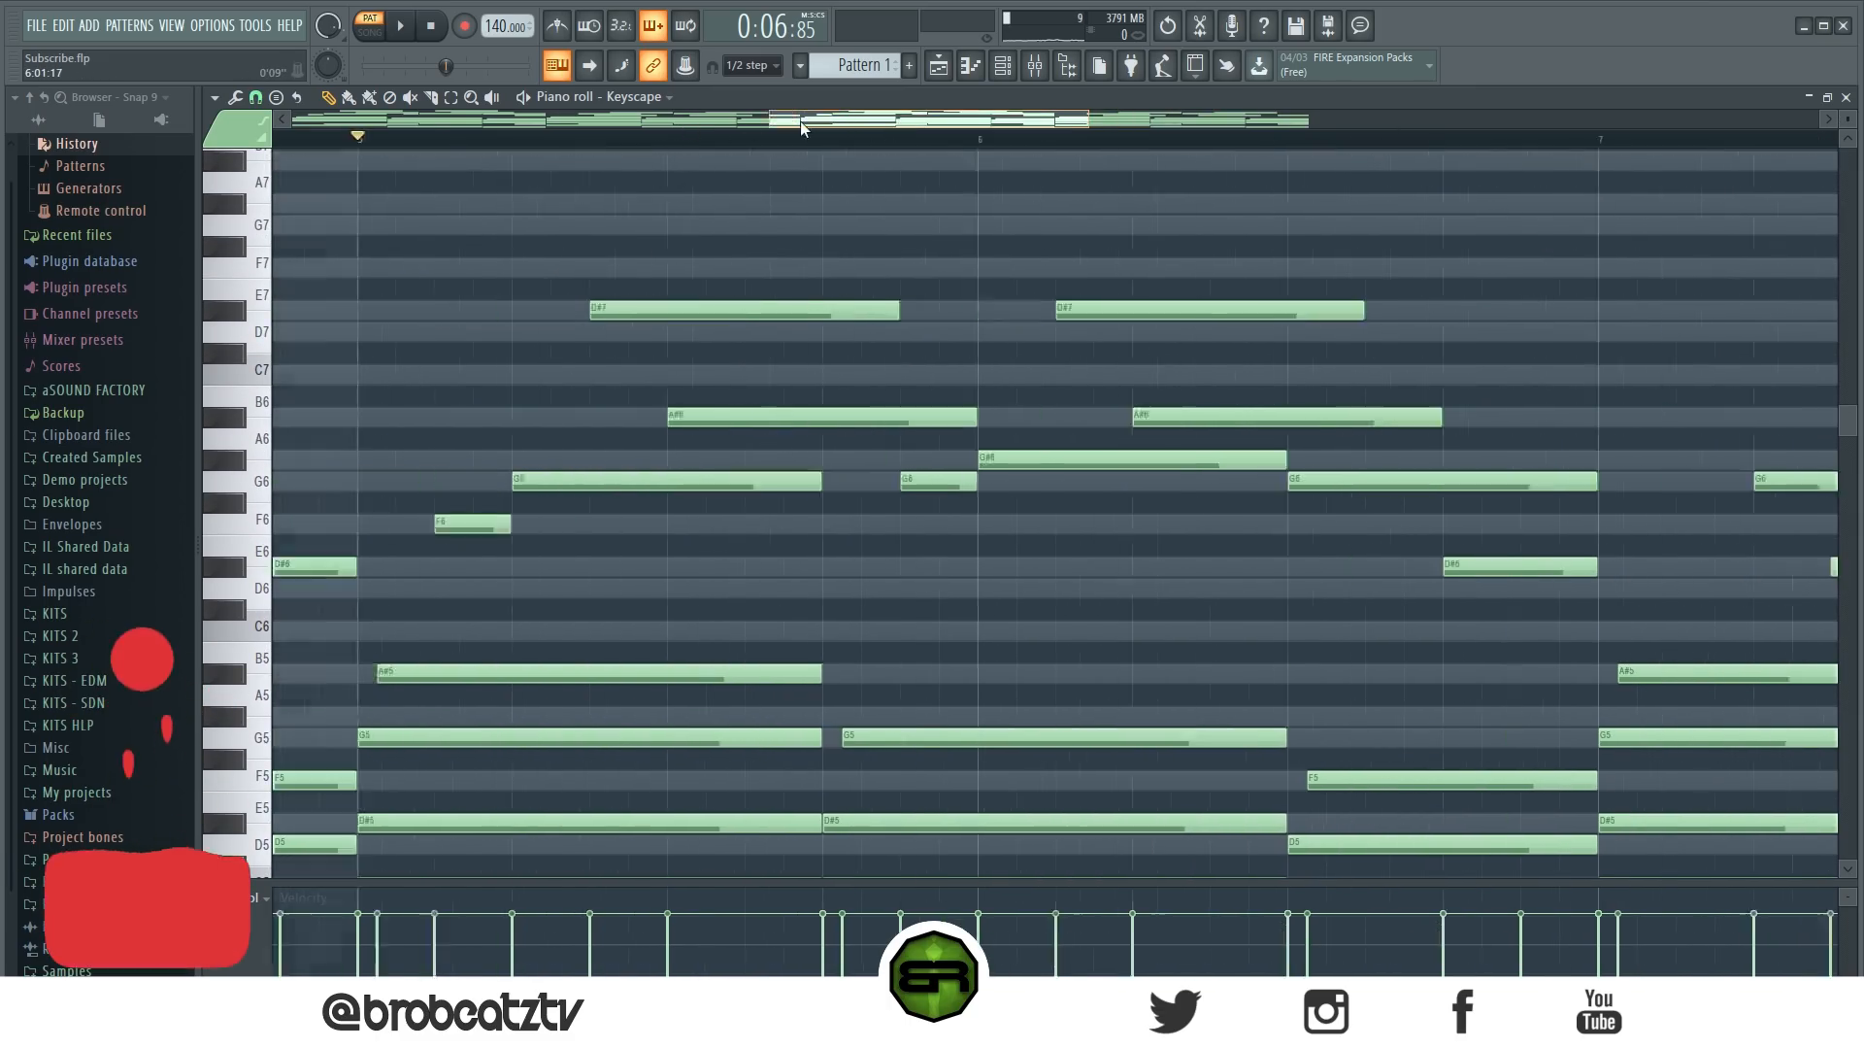
scroll(820, 121, right, 1)
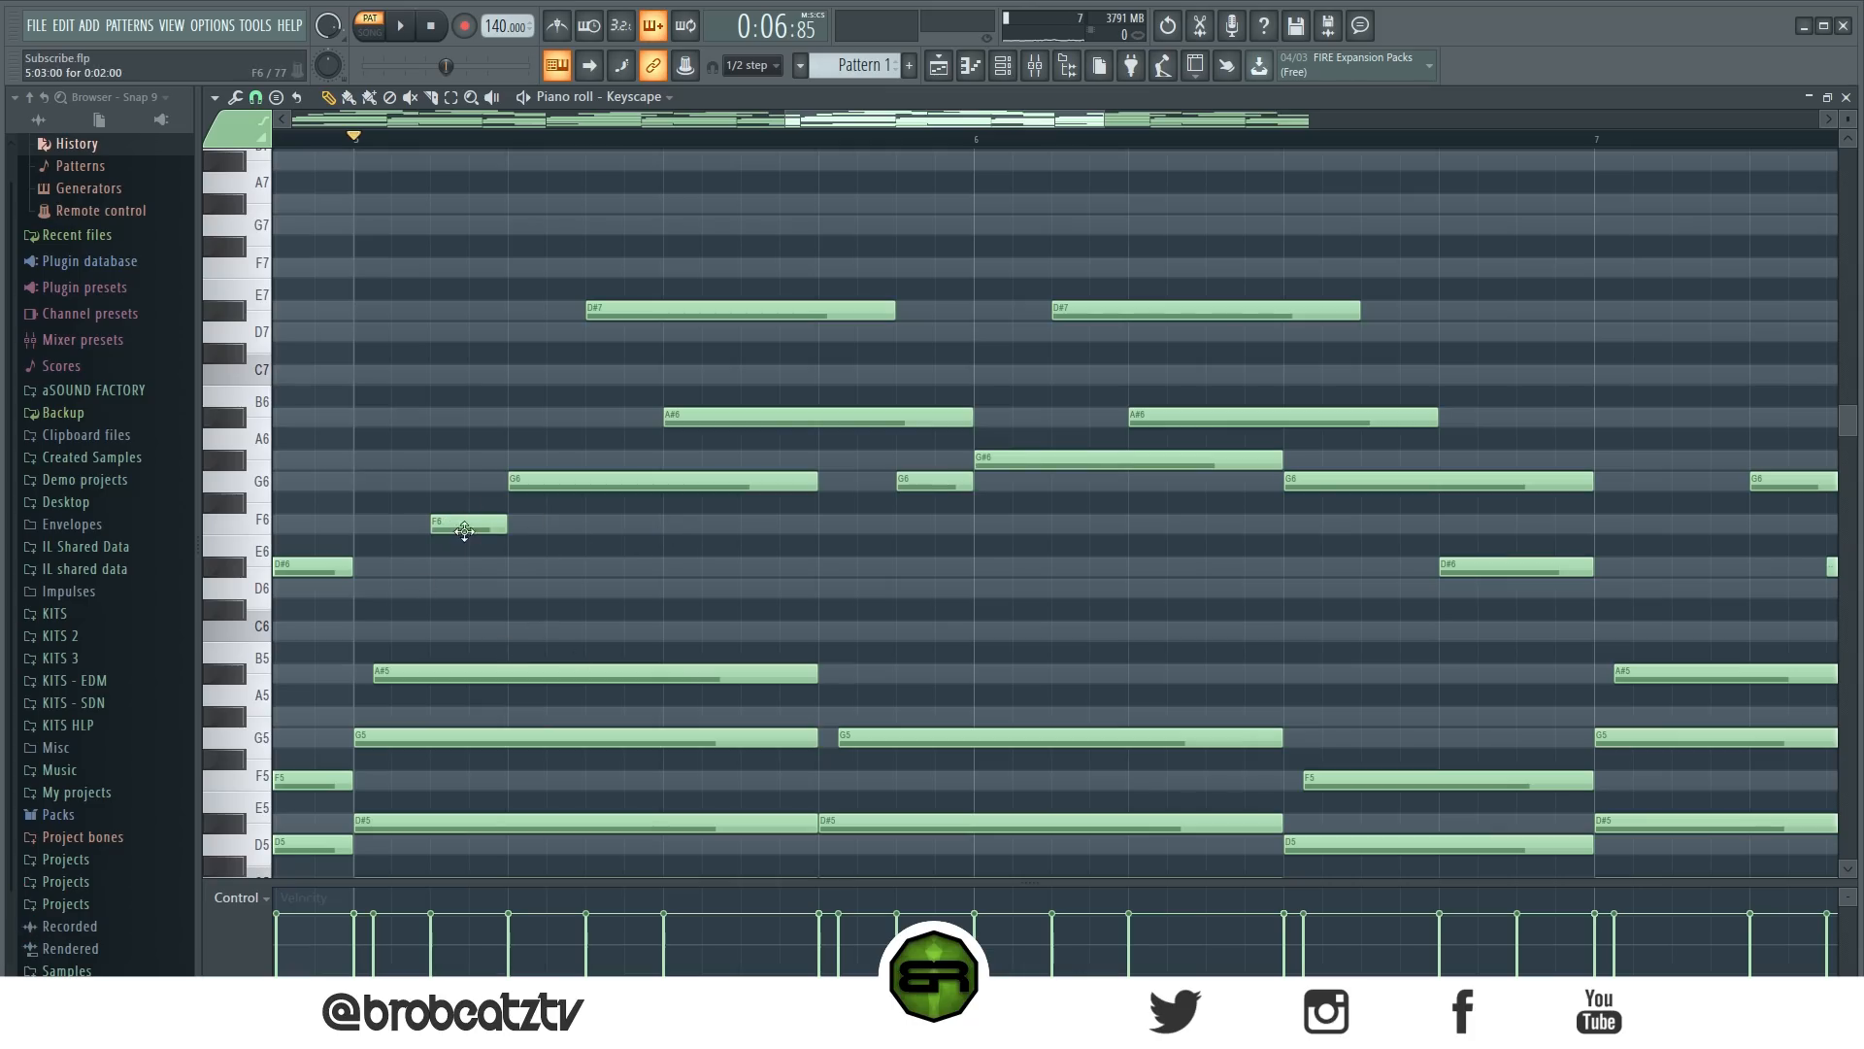
key(space)
key(space)
key(space)
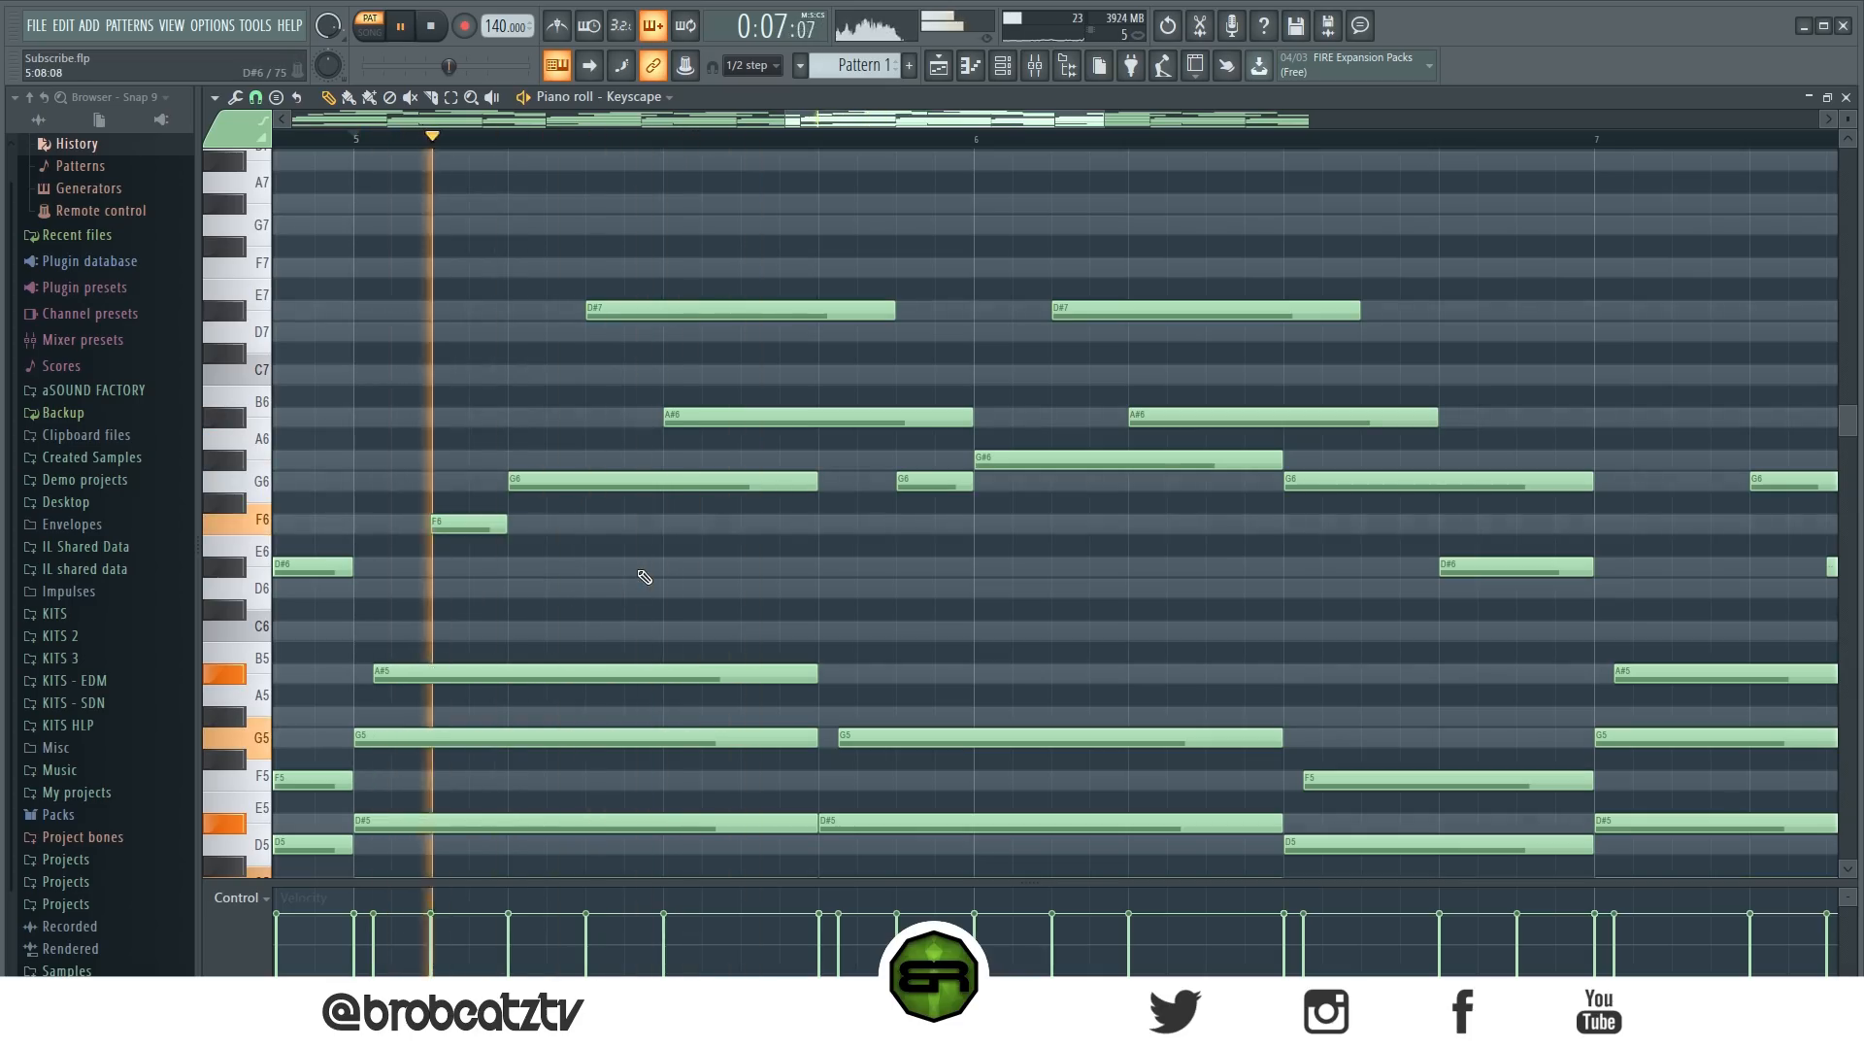
key(space)
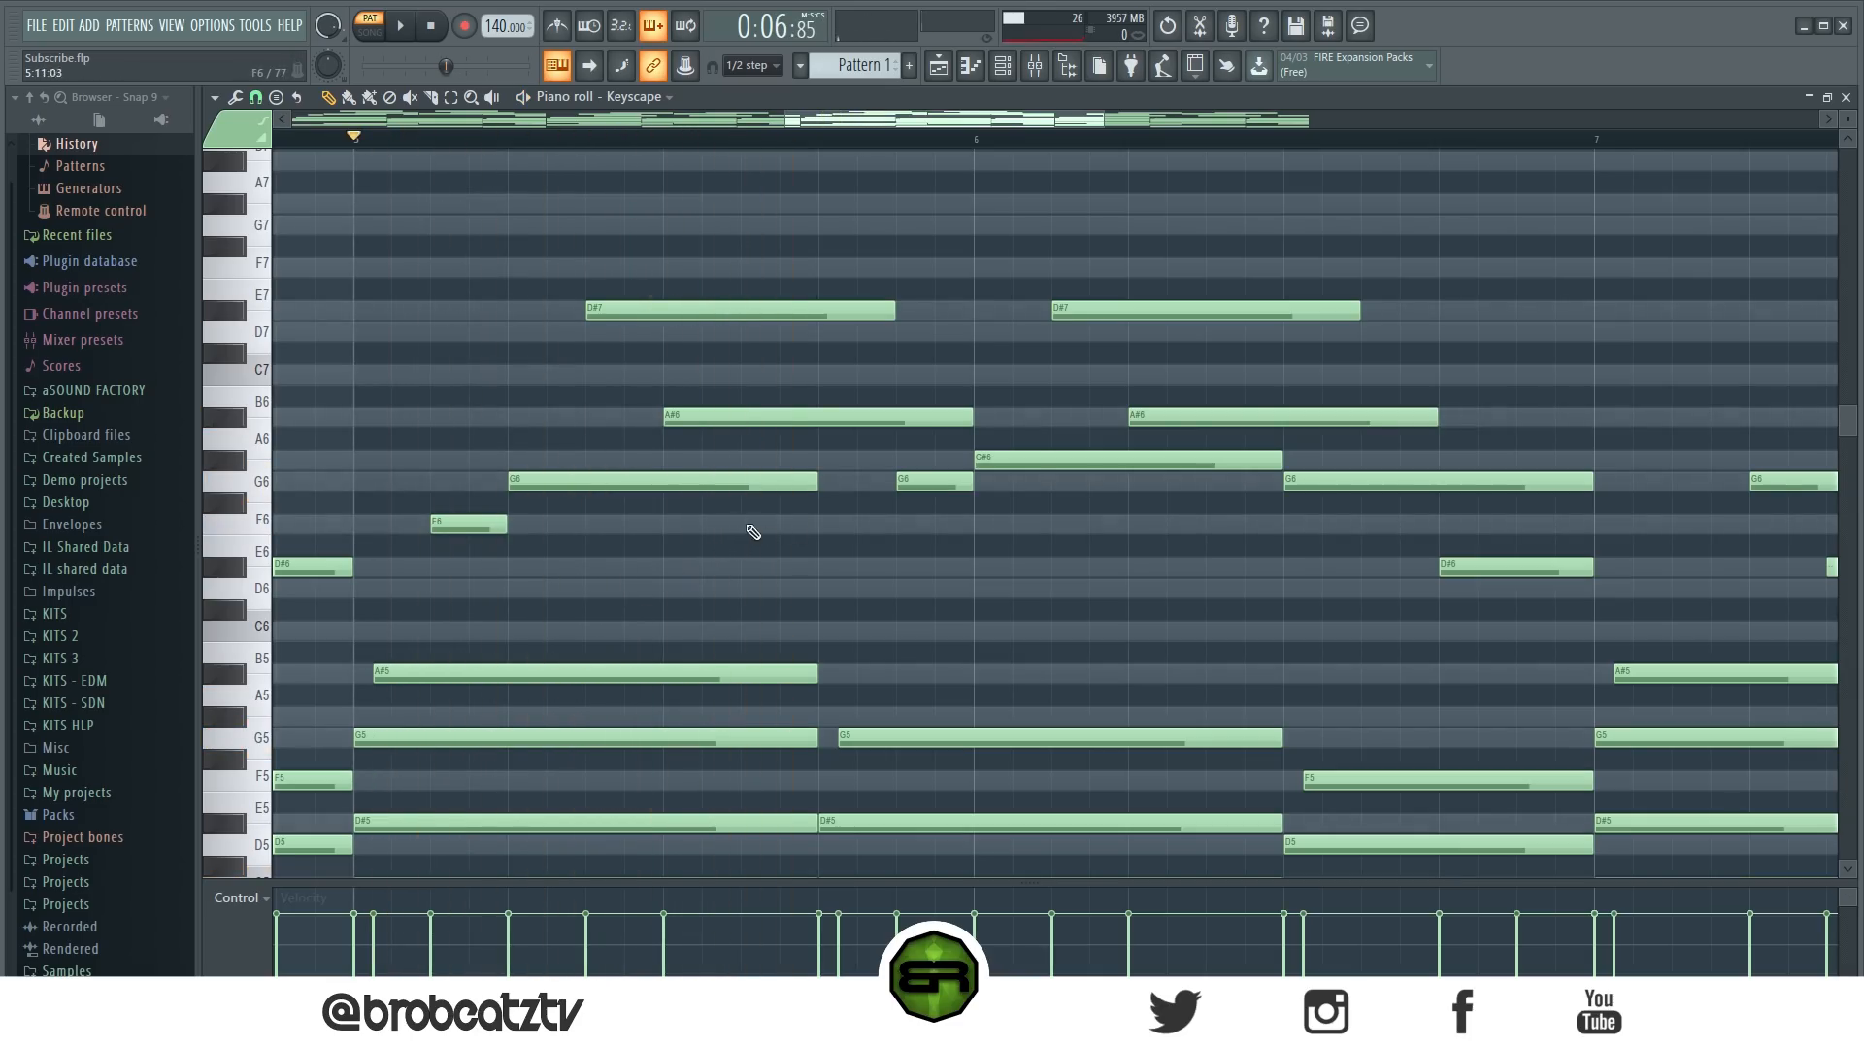
click(821, 527)
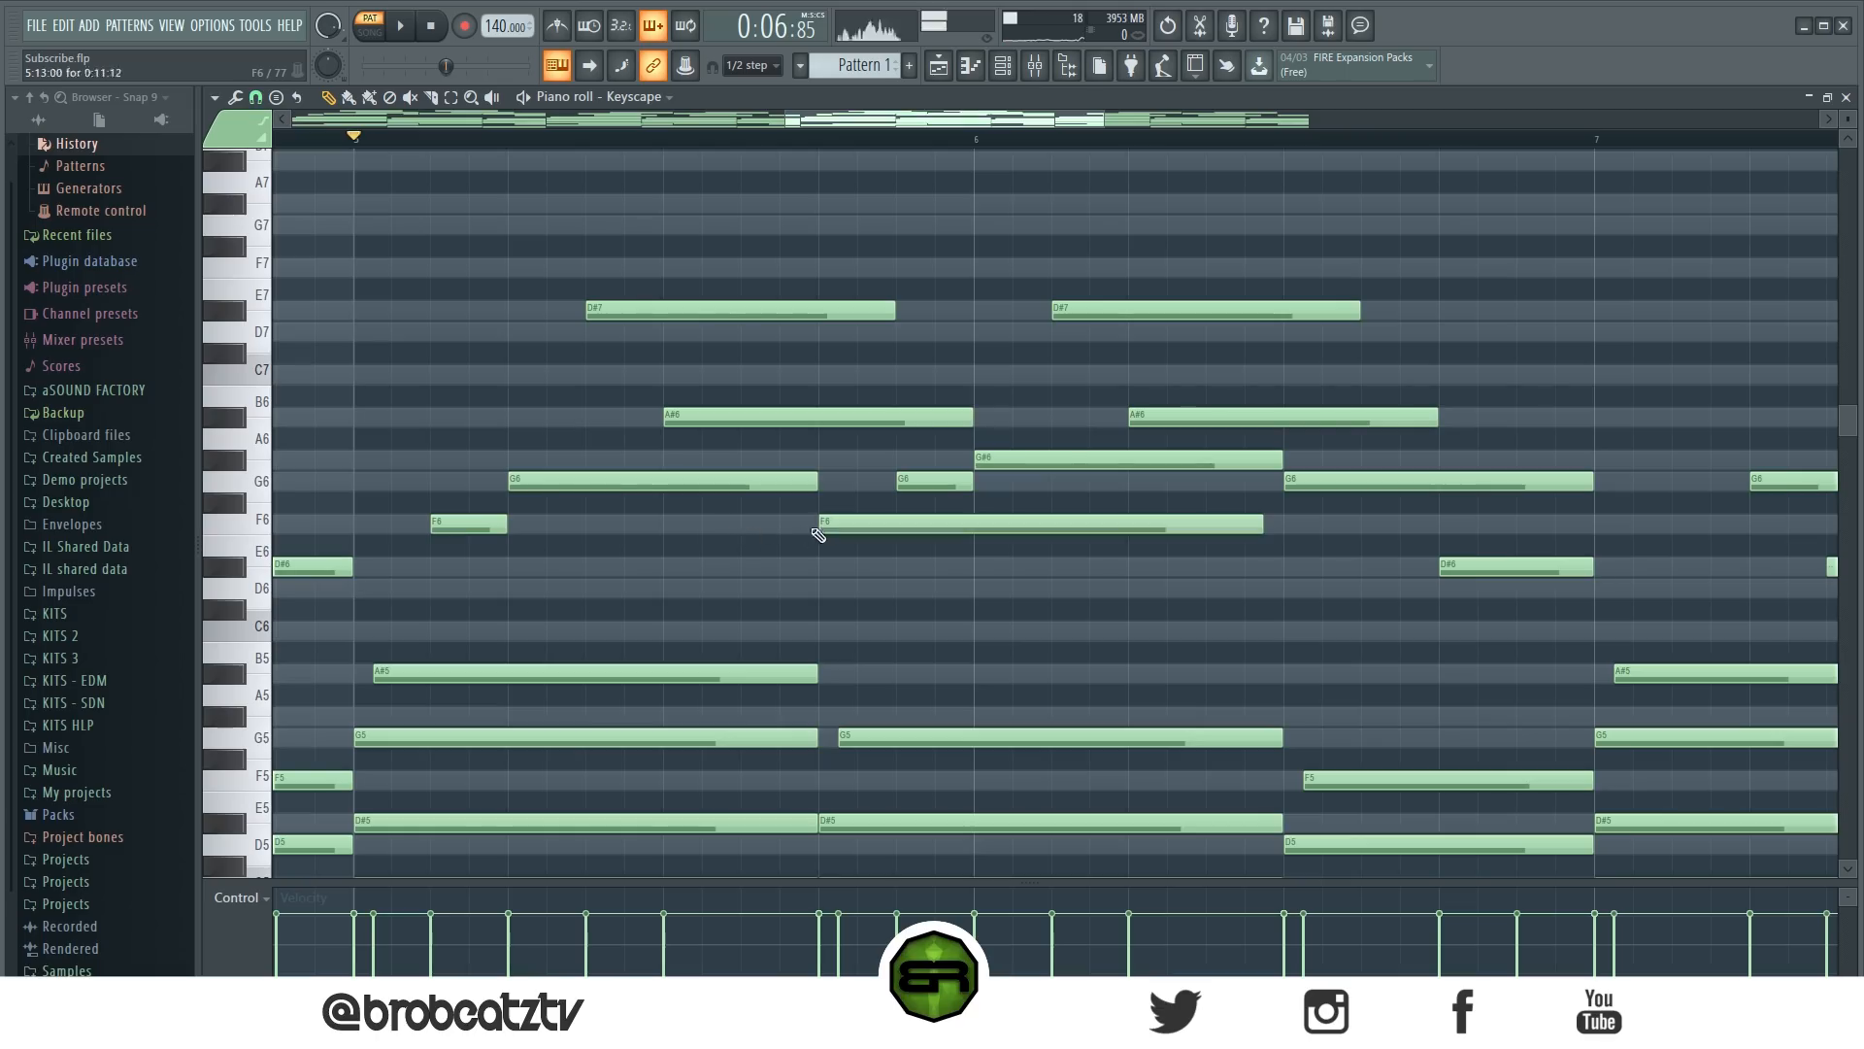
click(670, 523)
right_click(777, 532)
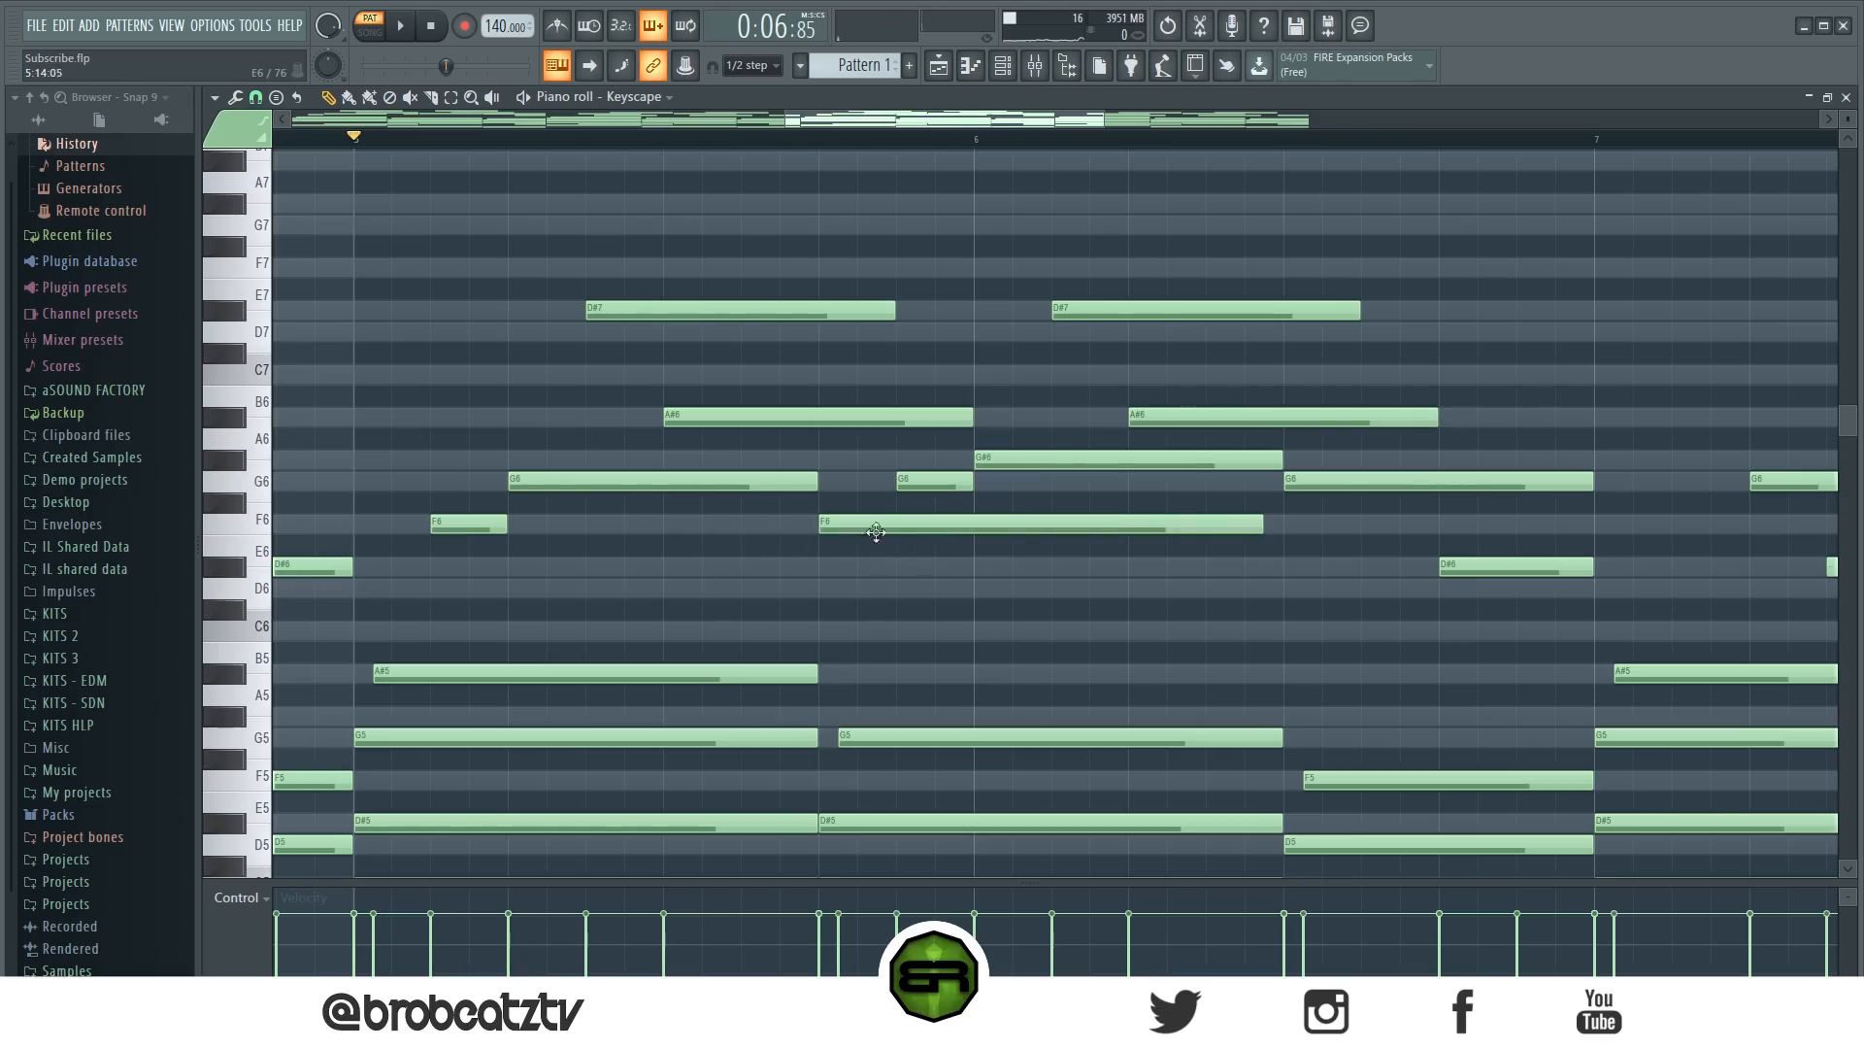
right_click(837, 530)
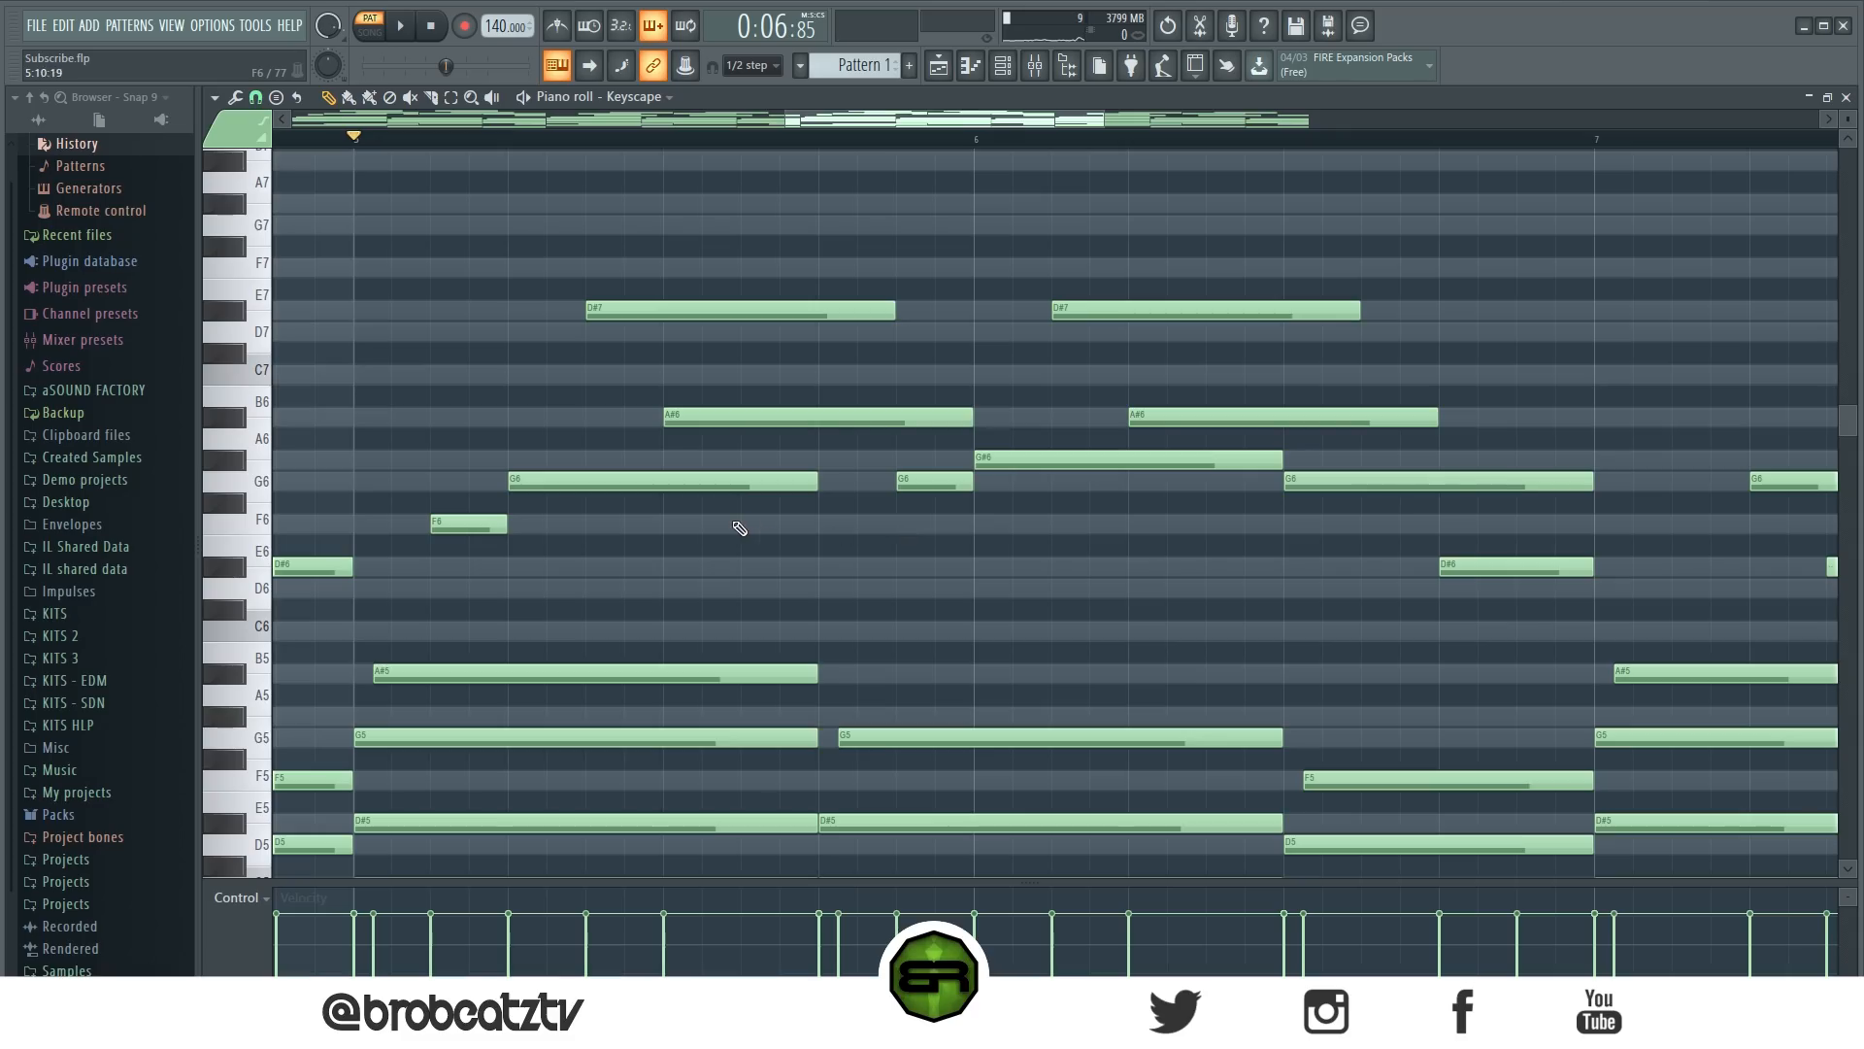
Add an F6 note at step 11 of bar 5, shorten it to end where the short G6 begins, and play it back.
click(741, 525)
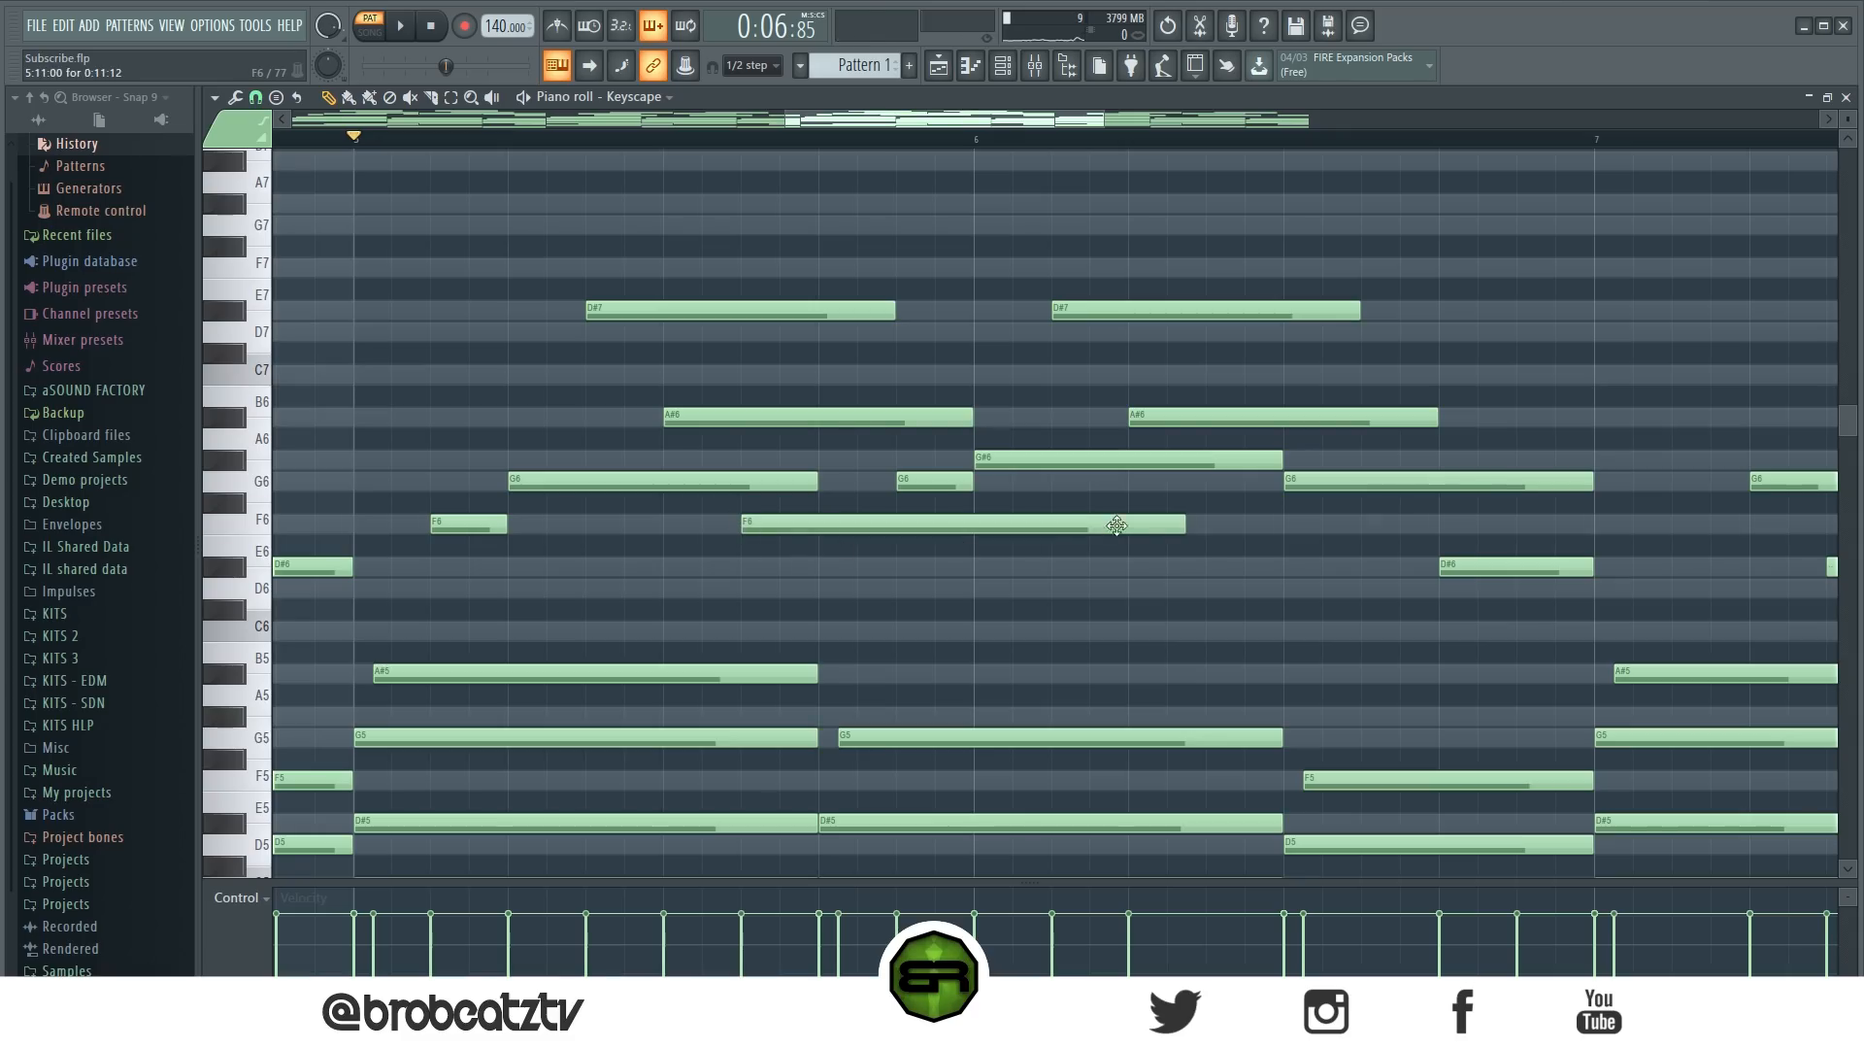
drag(1185, 529, 898, 544)
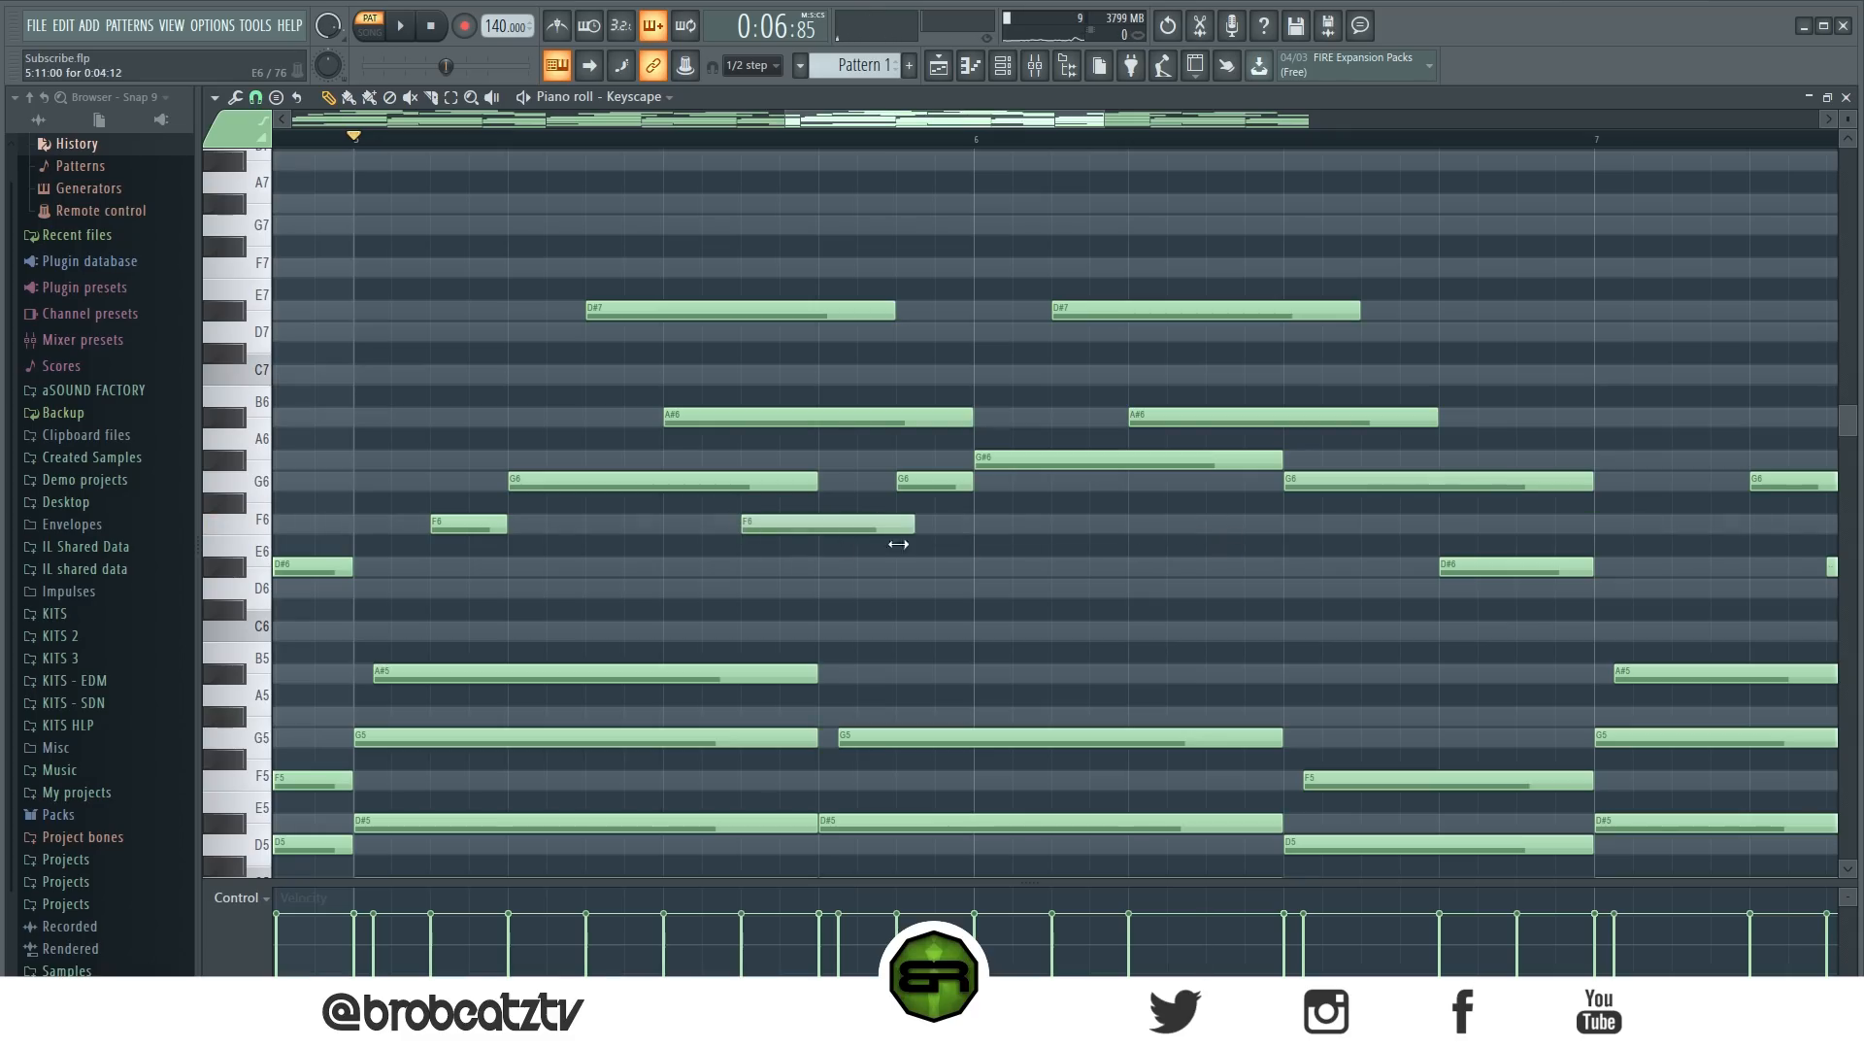
click(896, 525)
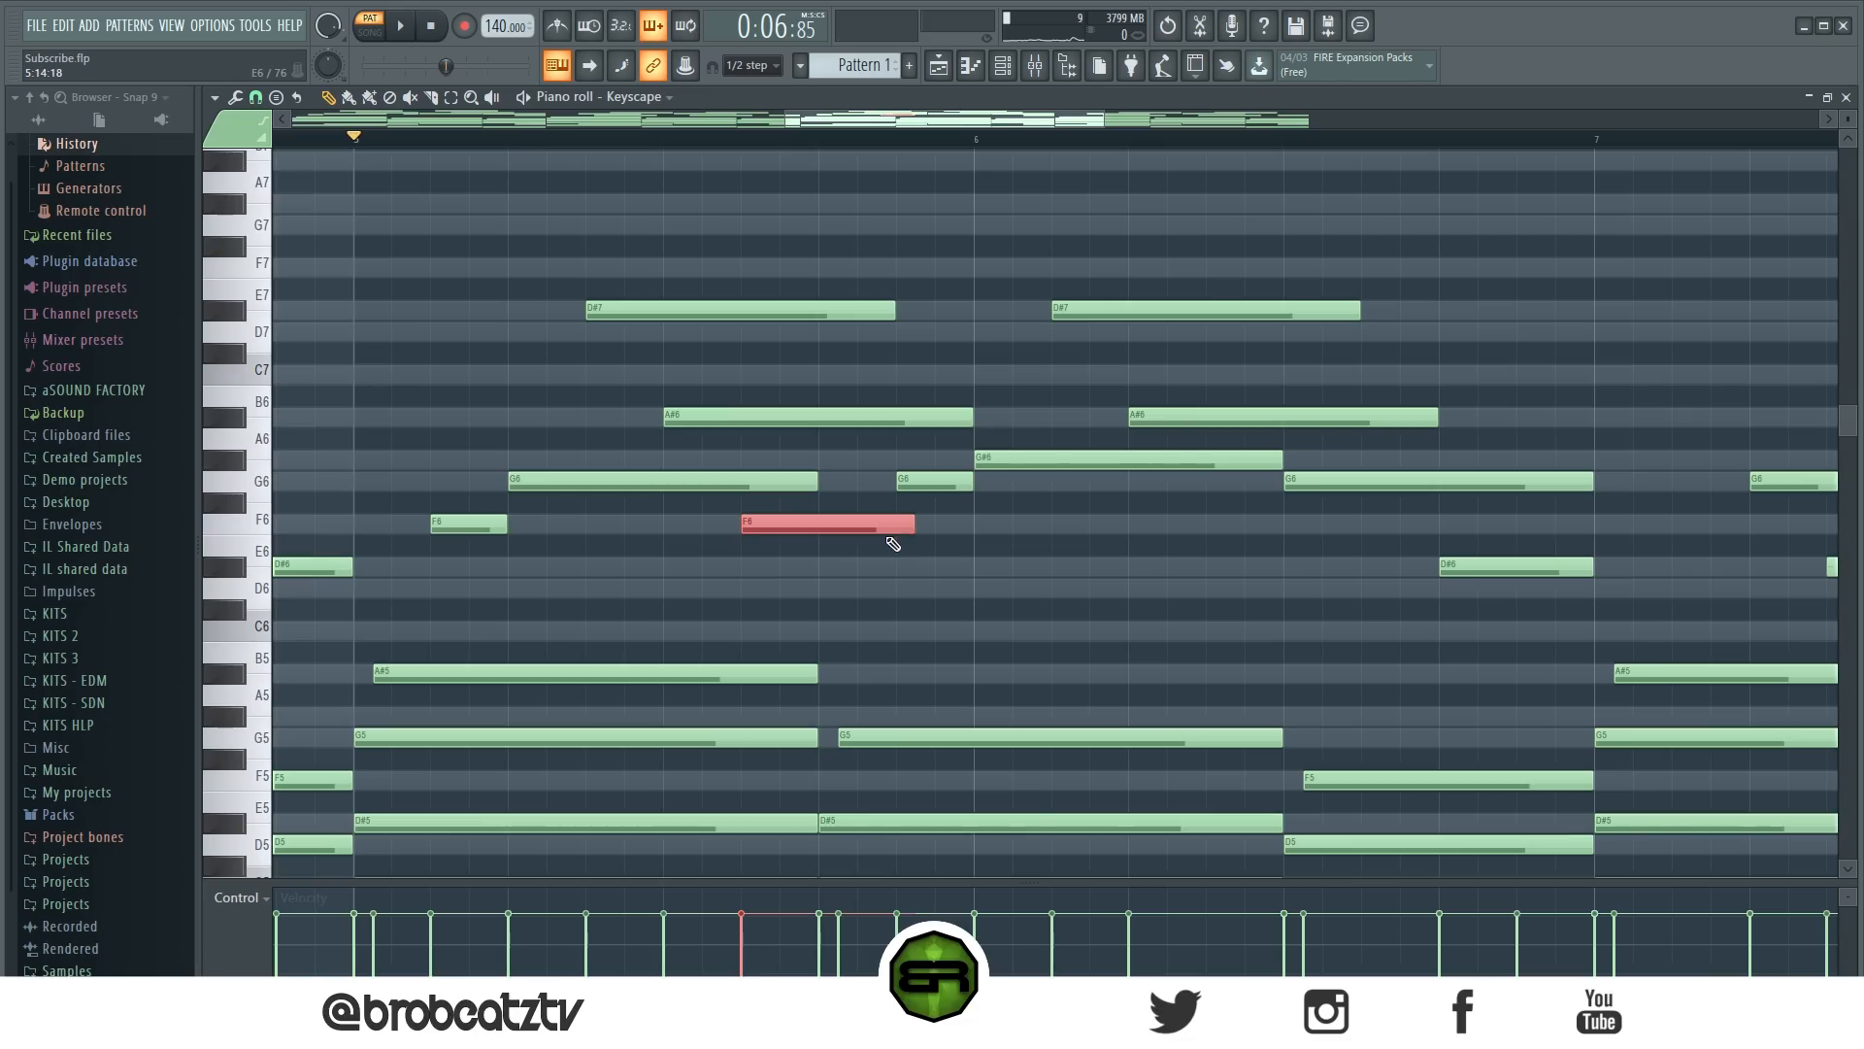
click(958, 563)
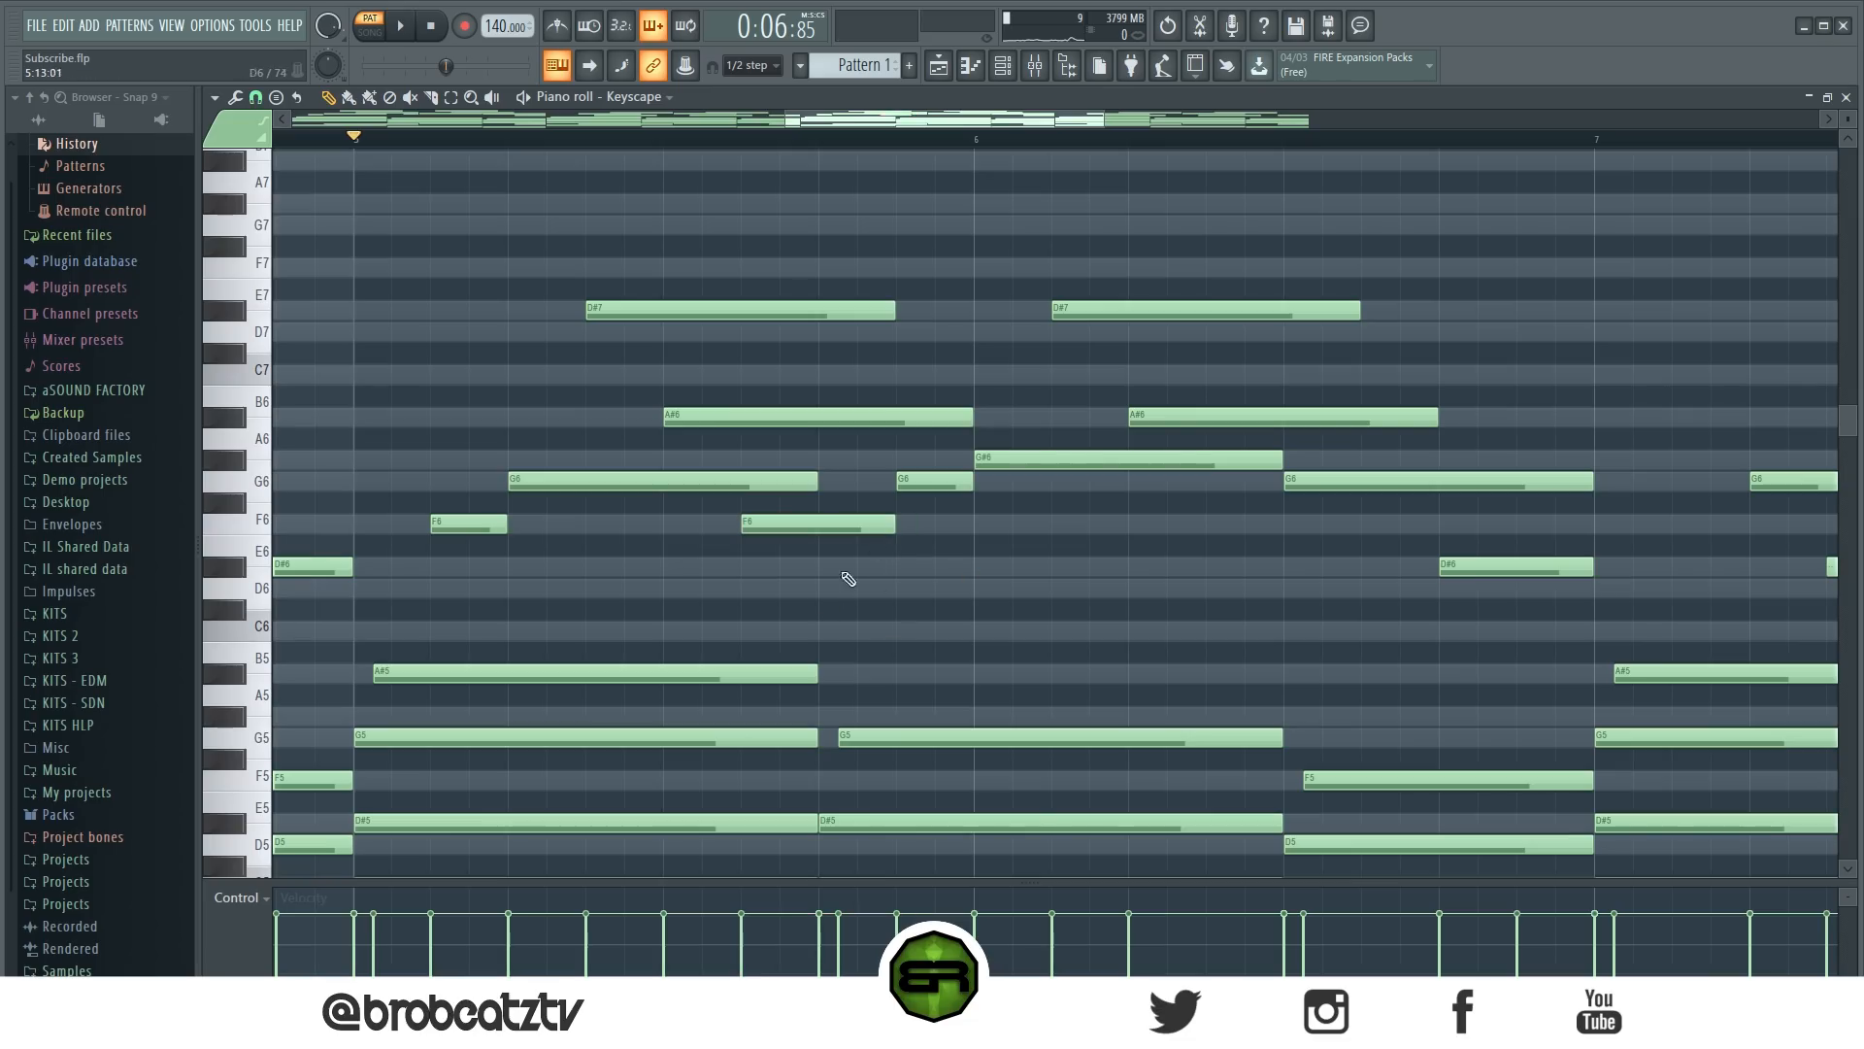
click(821, 524)
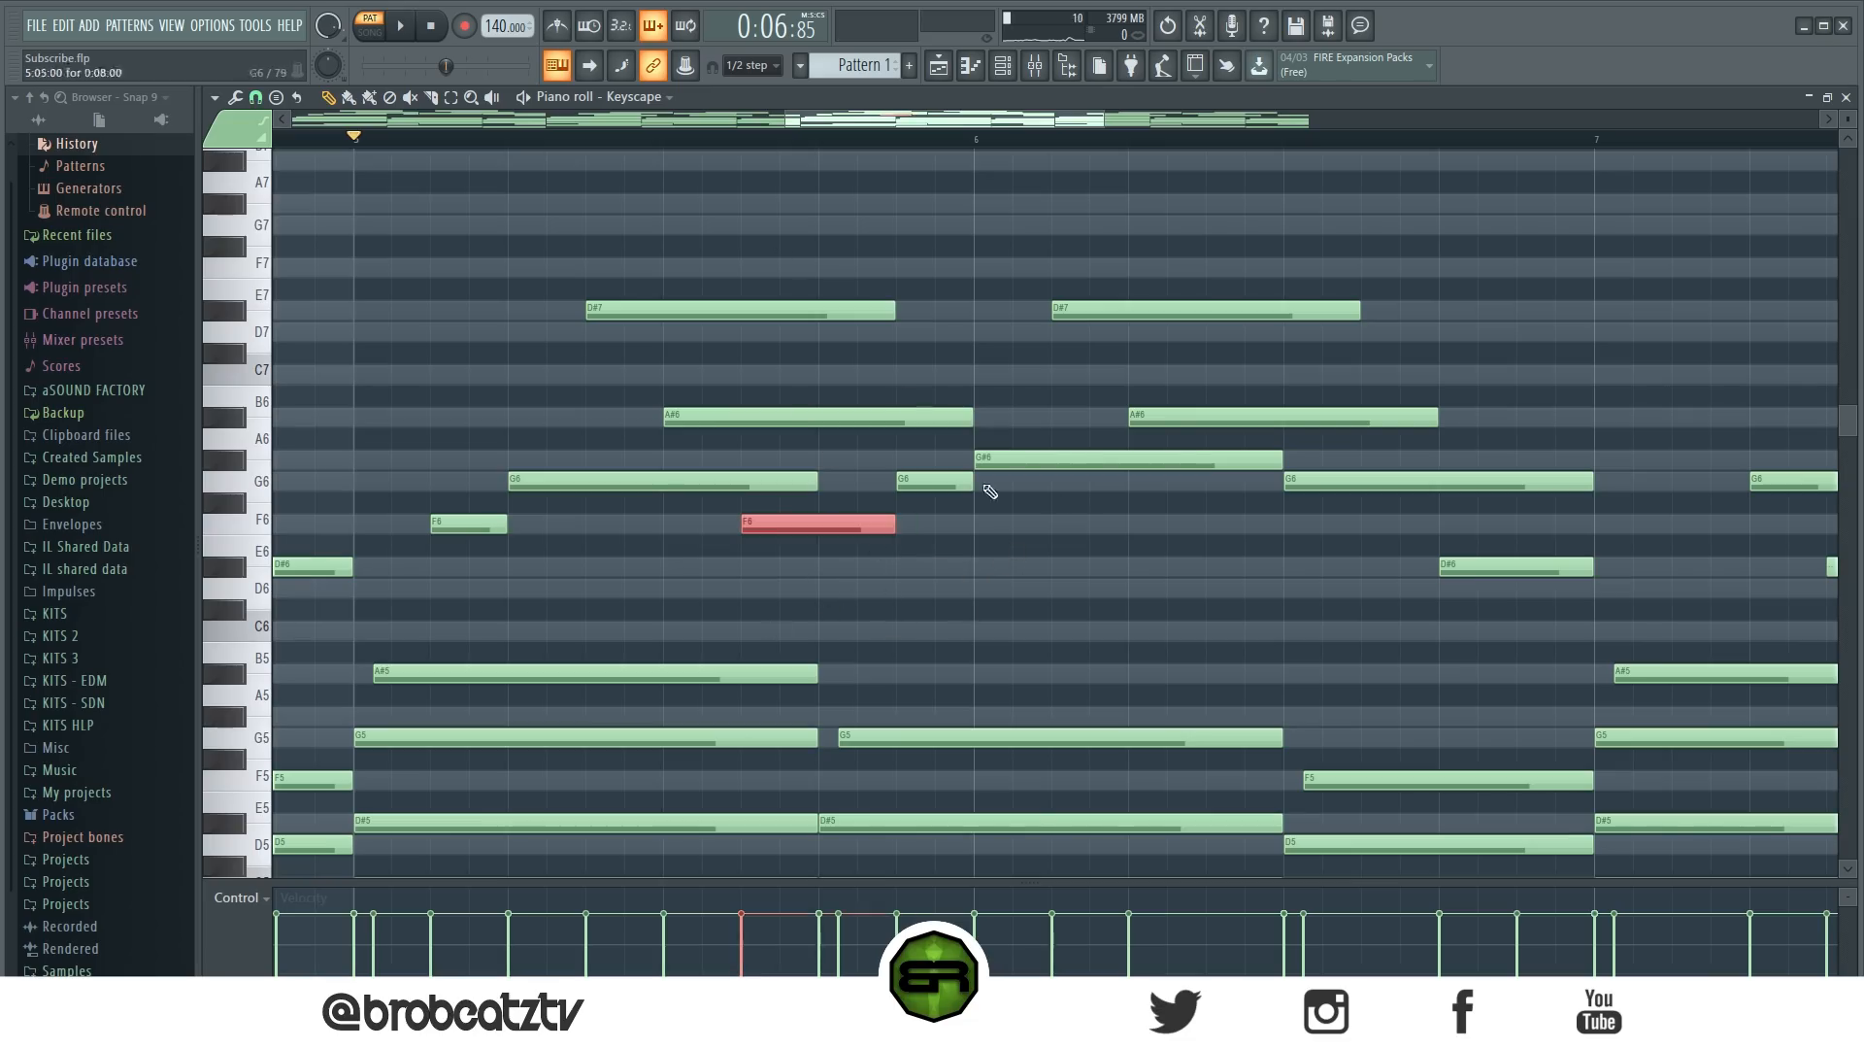
key(space)
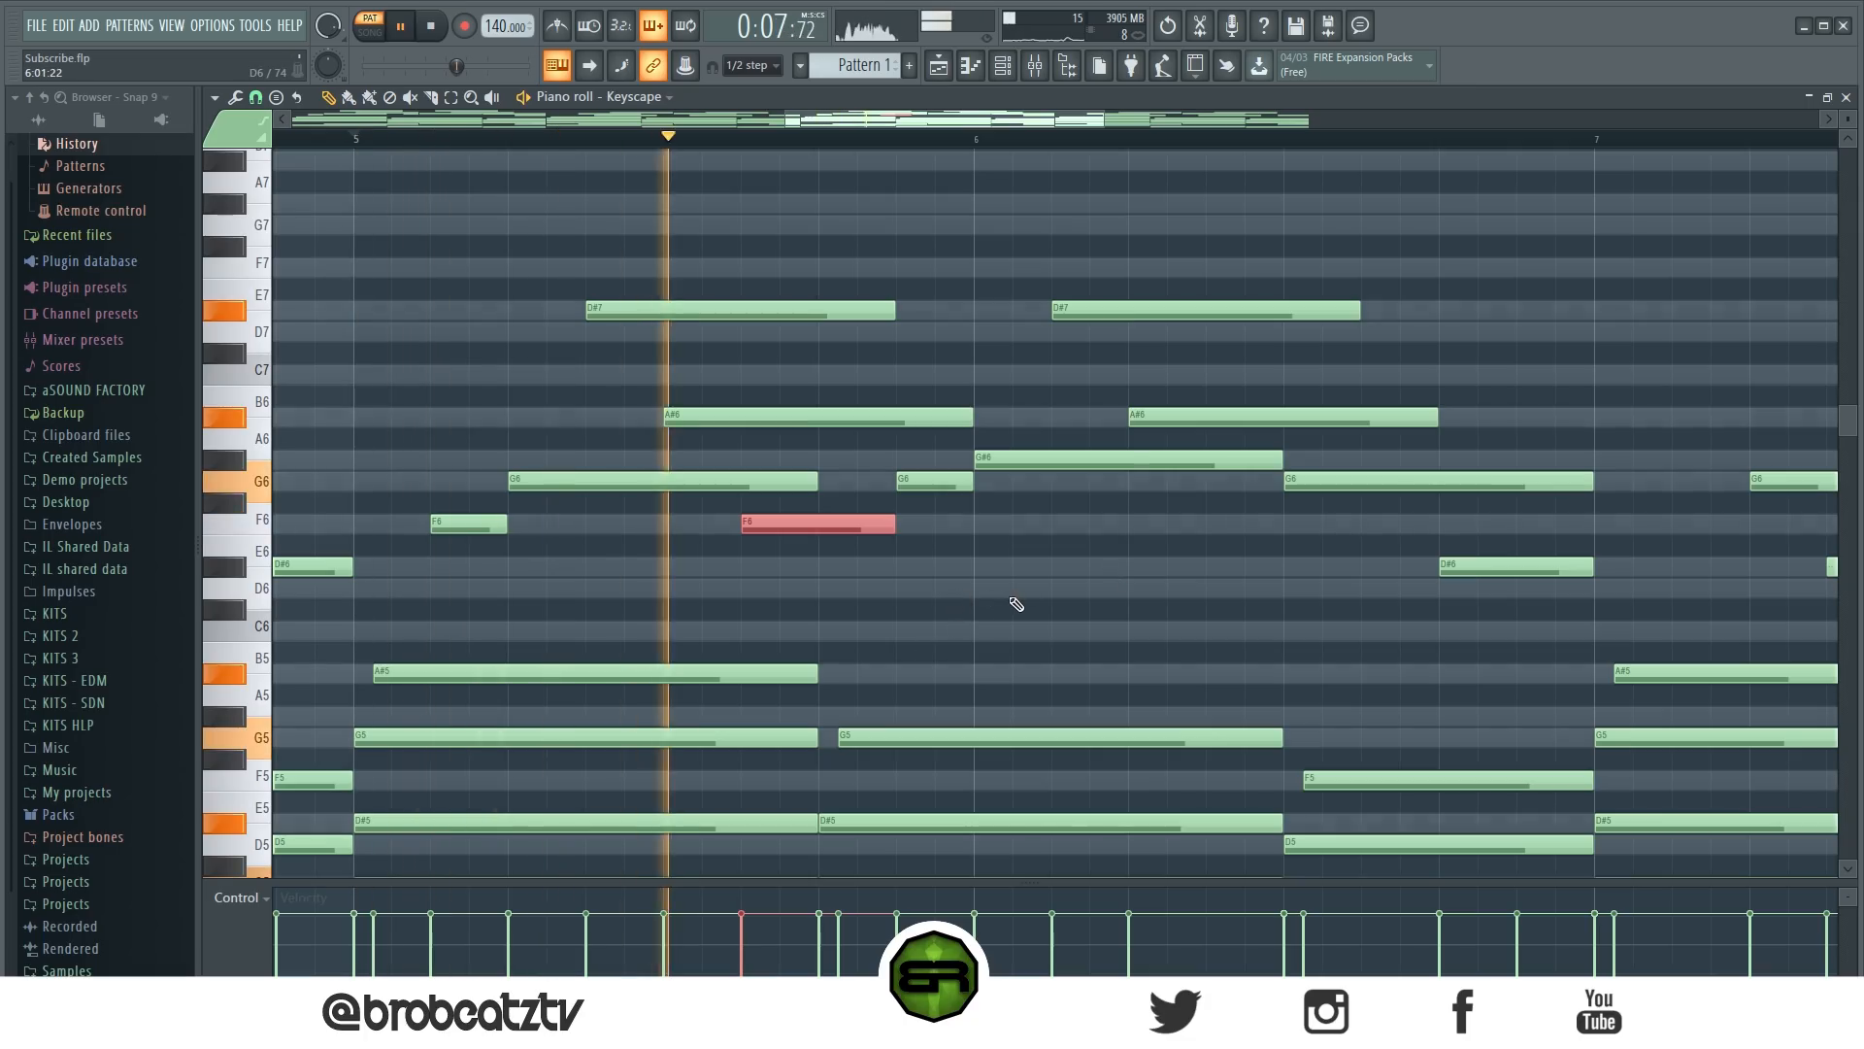
key(space)
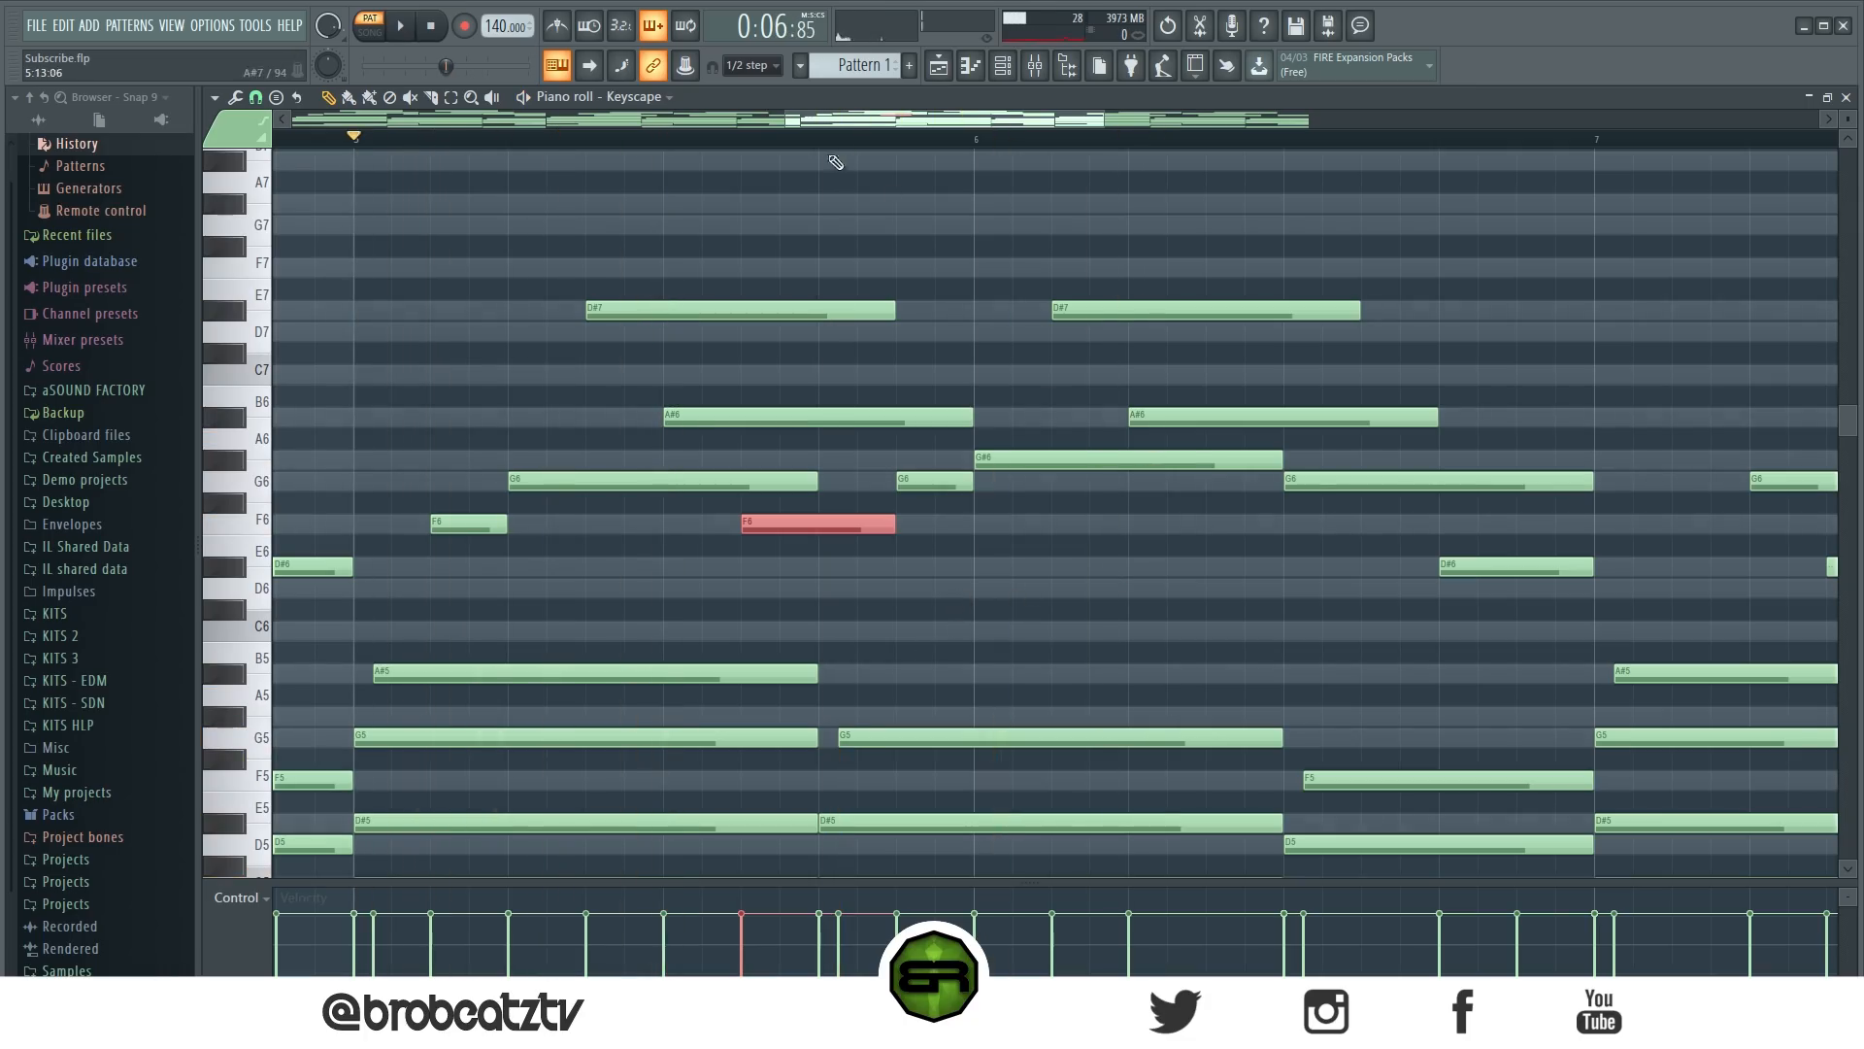
Add a one-beat F6 note at step 9 of bar 6 and move the long G6 note above it two steps earlier.
click(851, 129)
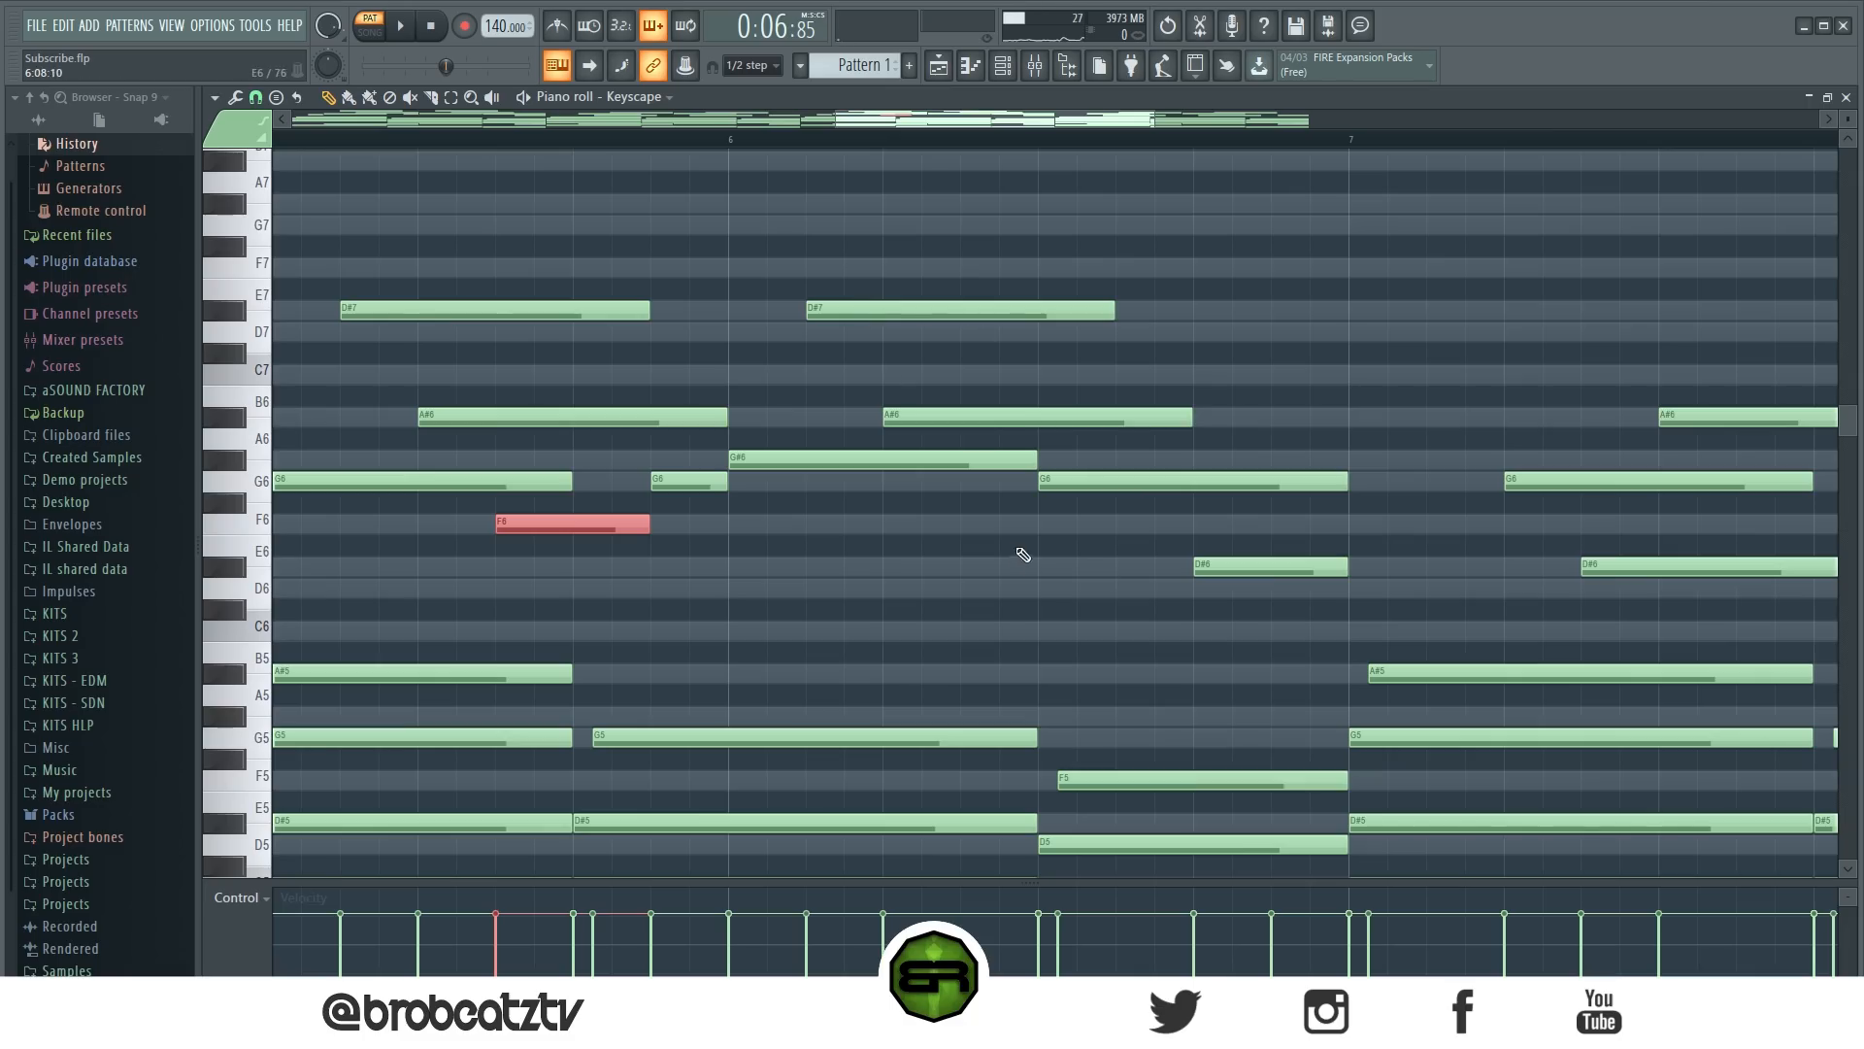
click(1055, 538)
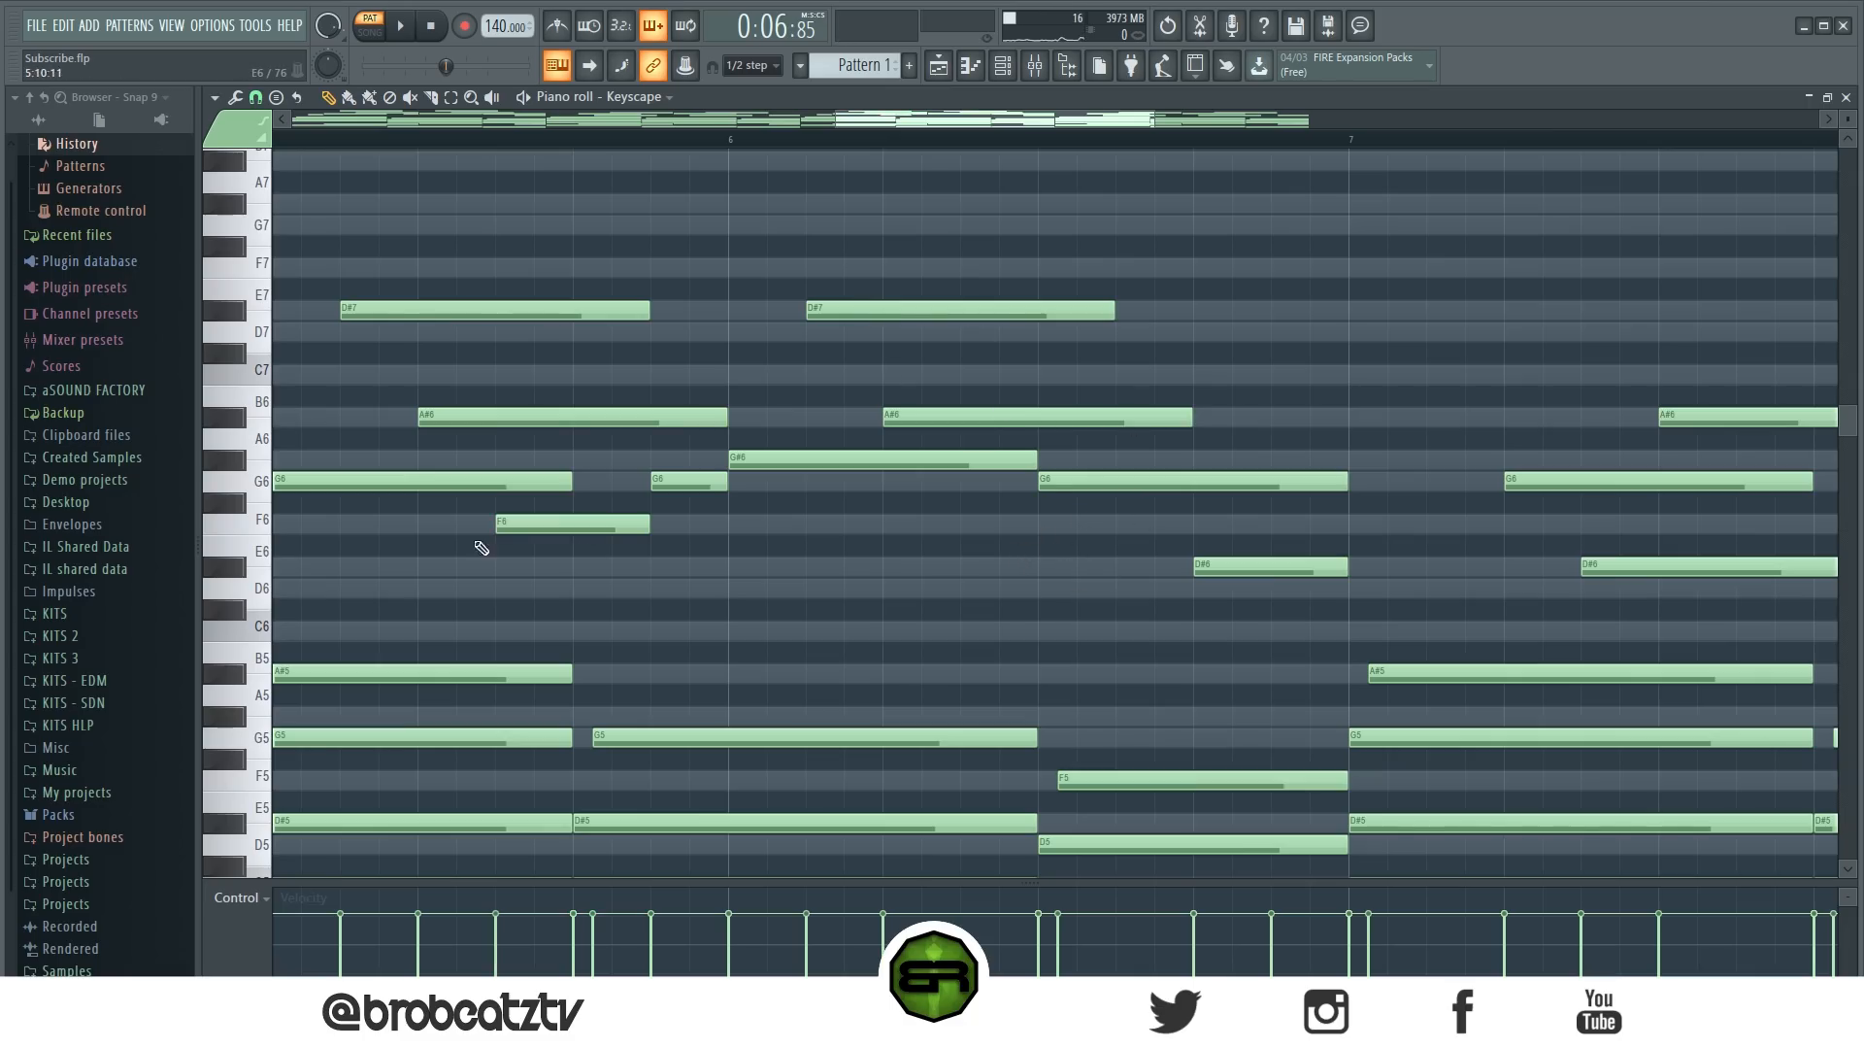
click(1049, 524)
drag(1073, 486, 996, 486)
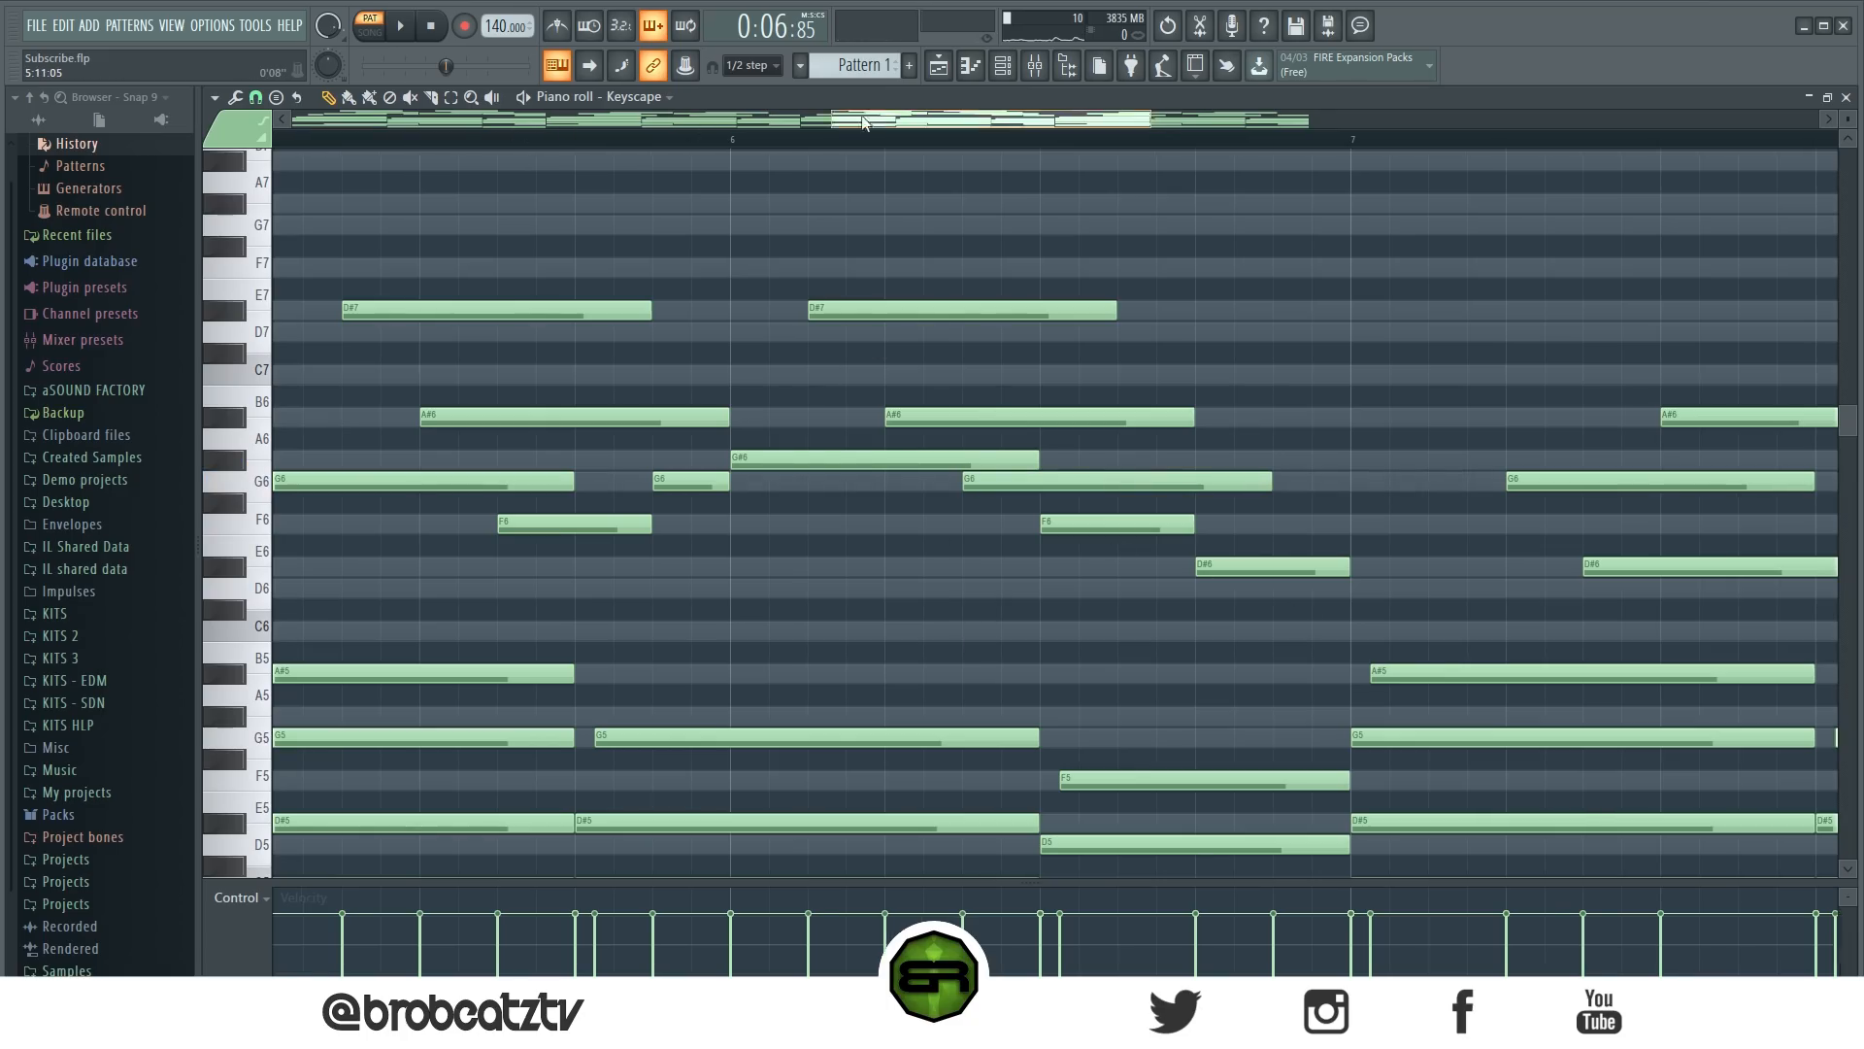
Play back the edited melody from the start of bar 5.
drag(888, 125, 848, 126)
key(space)
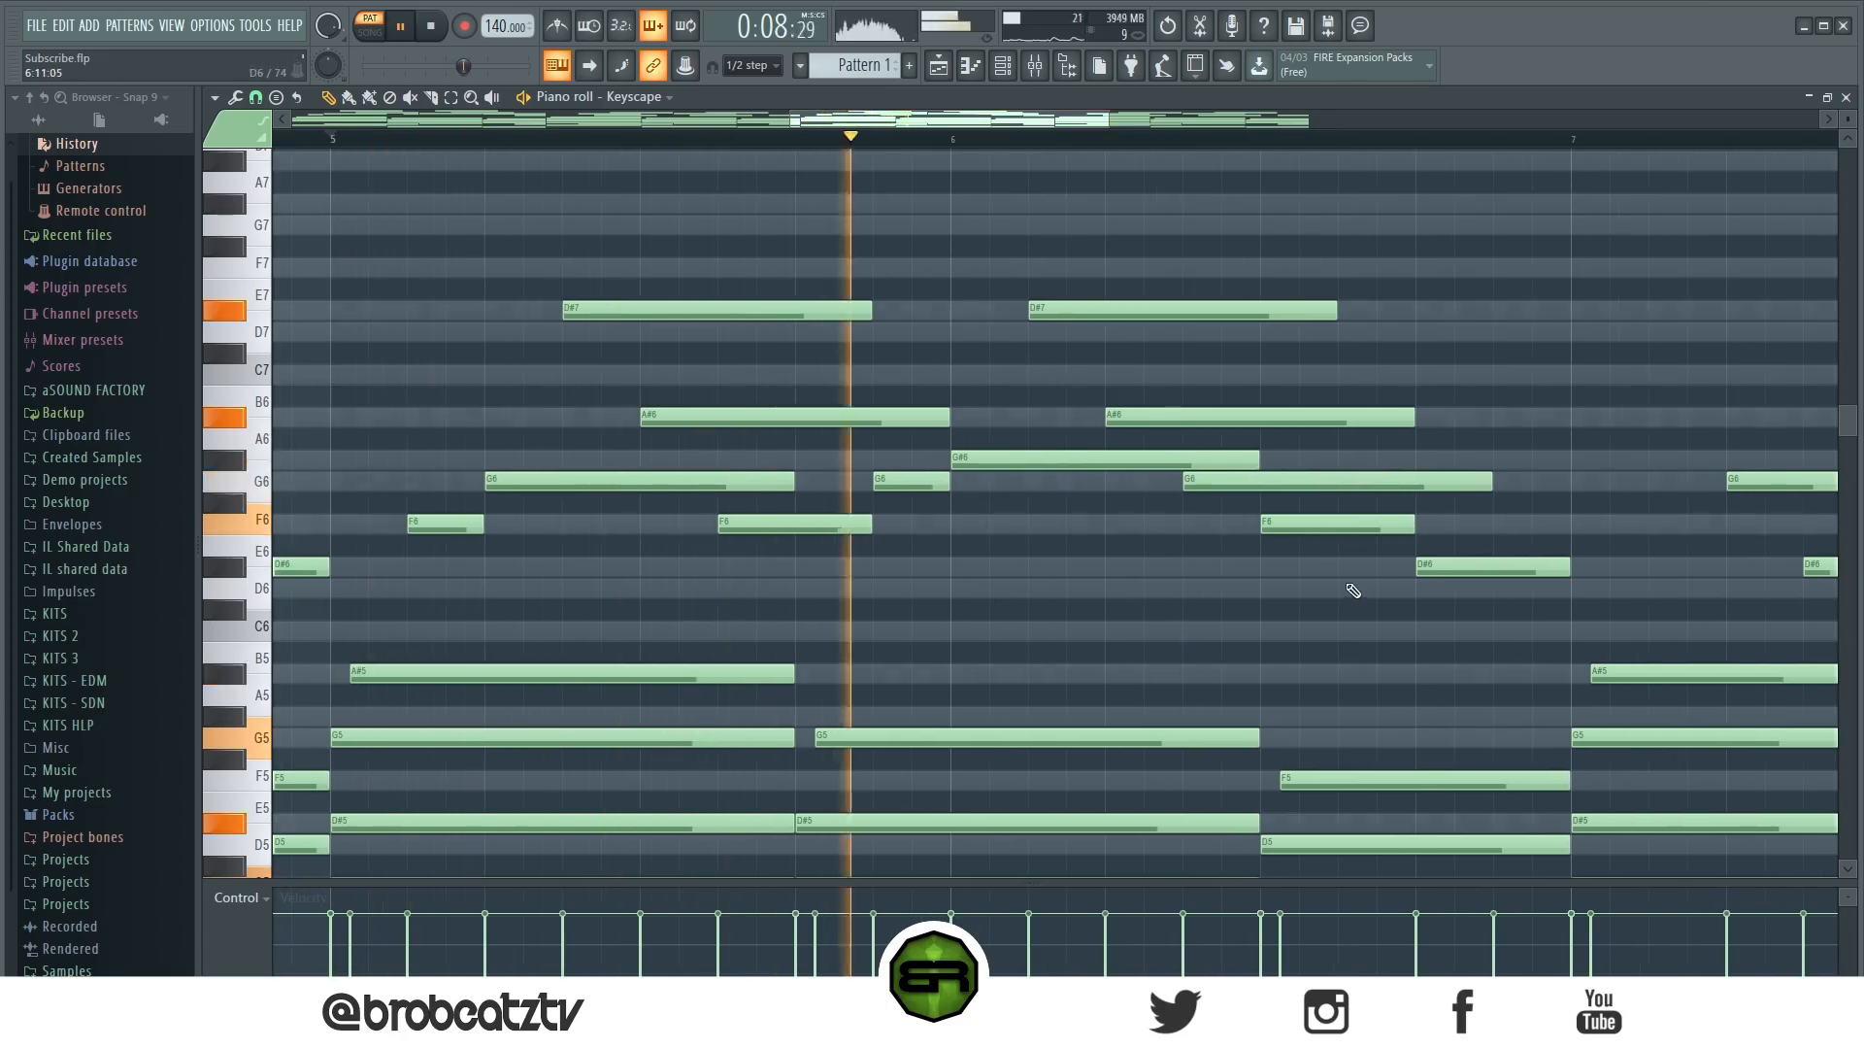
key(space)
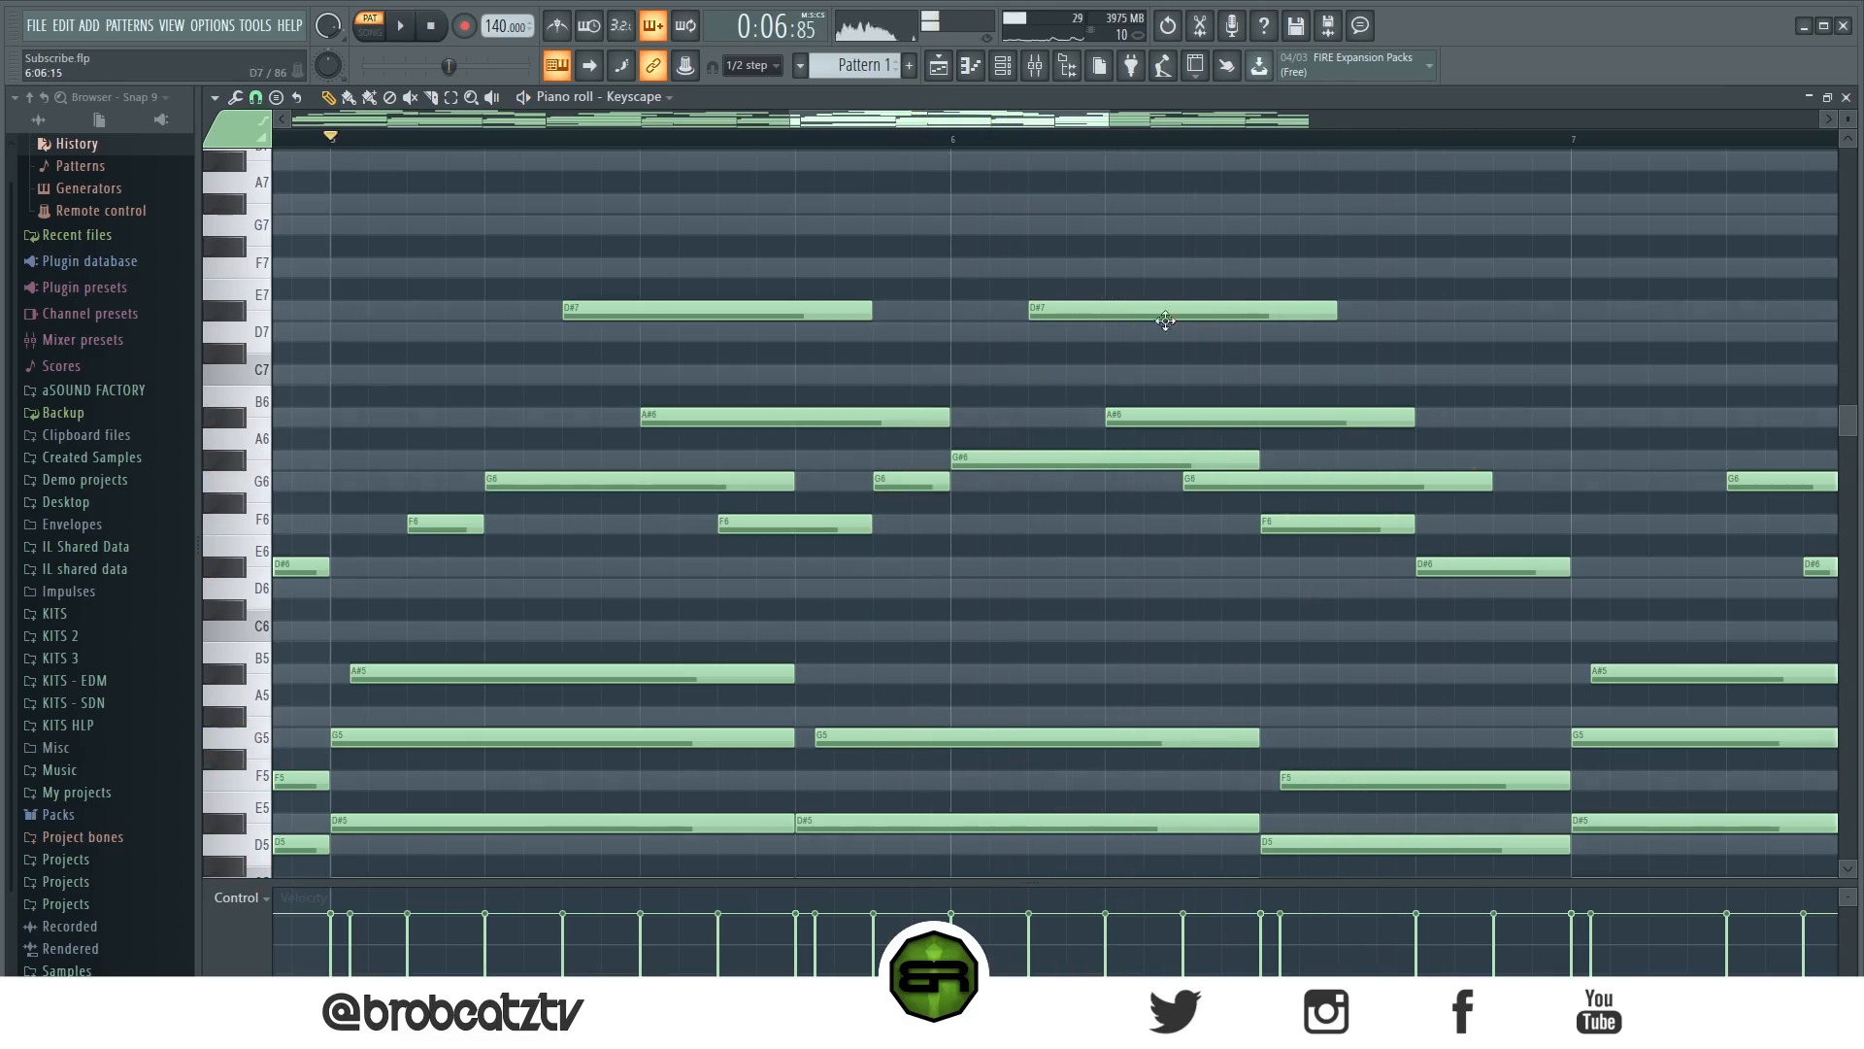
drag(827, 126, 606, 117)
drag(558, 367, 1461, 602)
click(1046, 281)
Add a two-step F6 note at step 3 of bar 7 and a two-step G6 note at step 15 of bar 7.
drag(831, 124, 1292, 154)
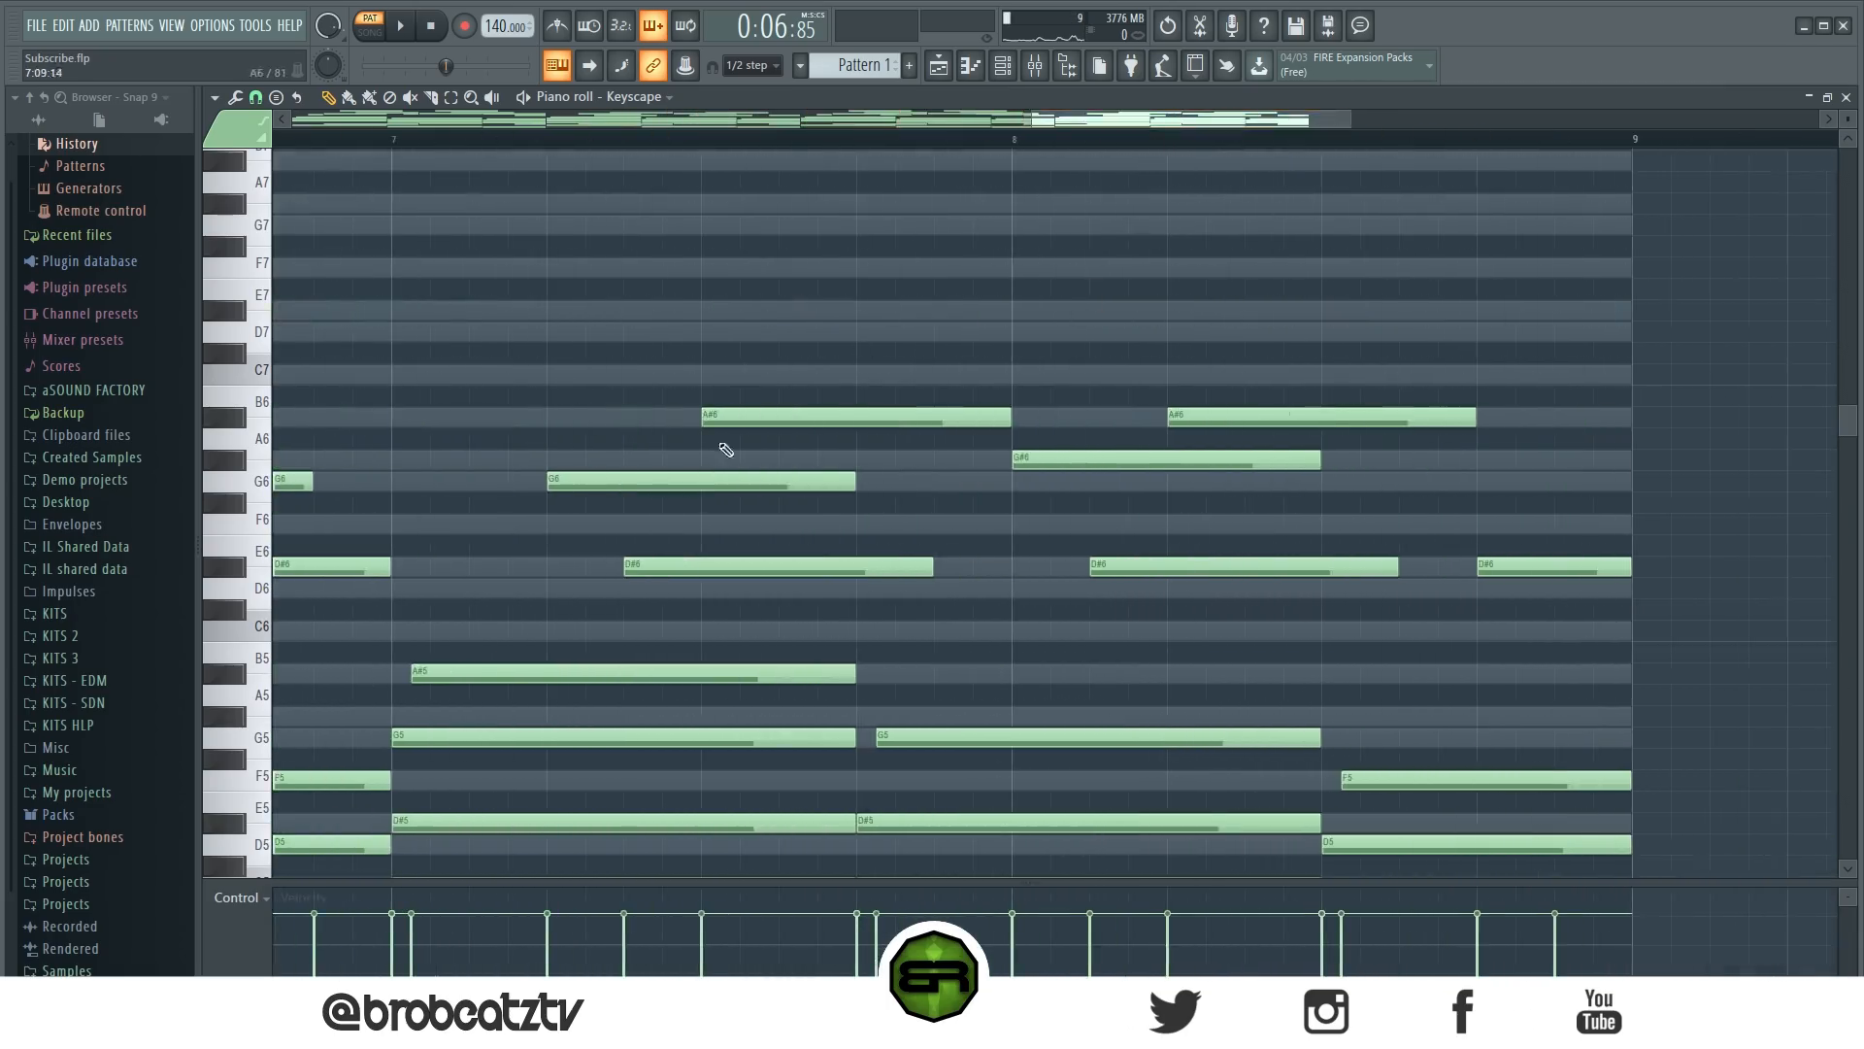
drag(477, 524, 546, 524)
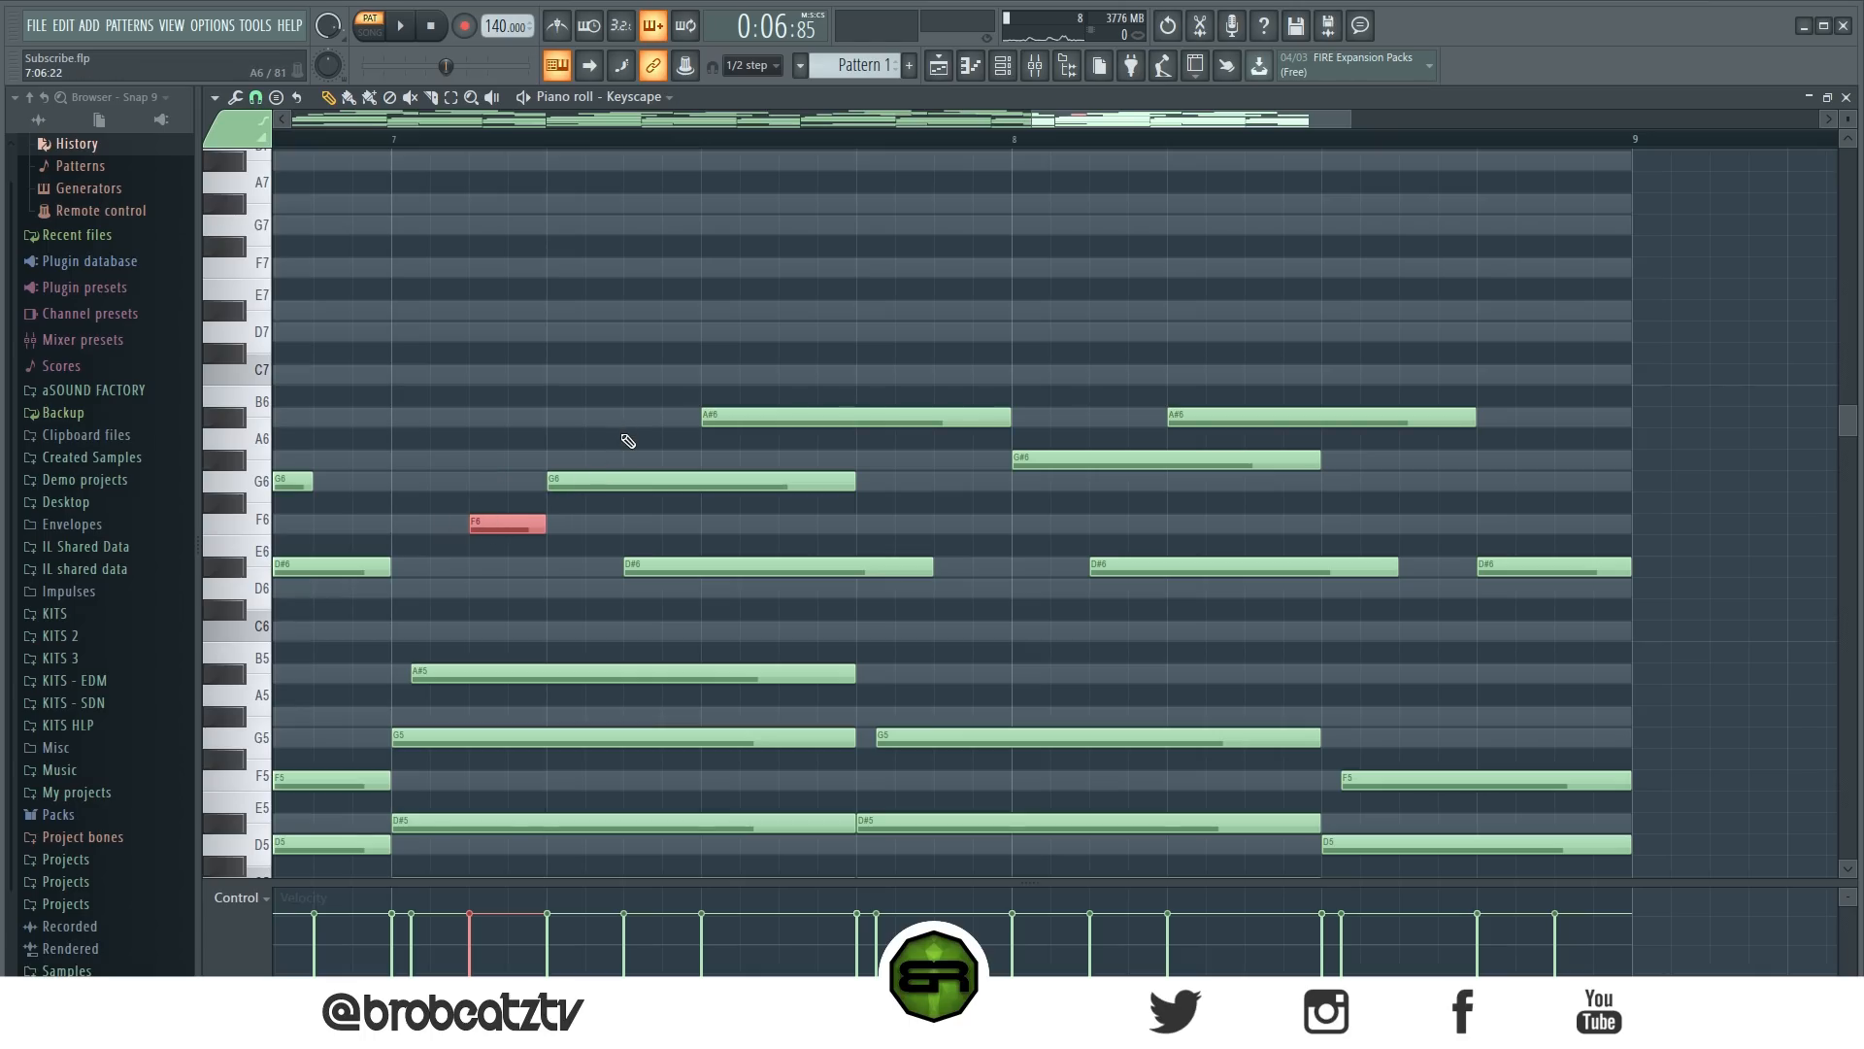
click(967, 480)
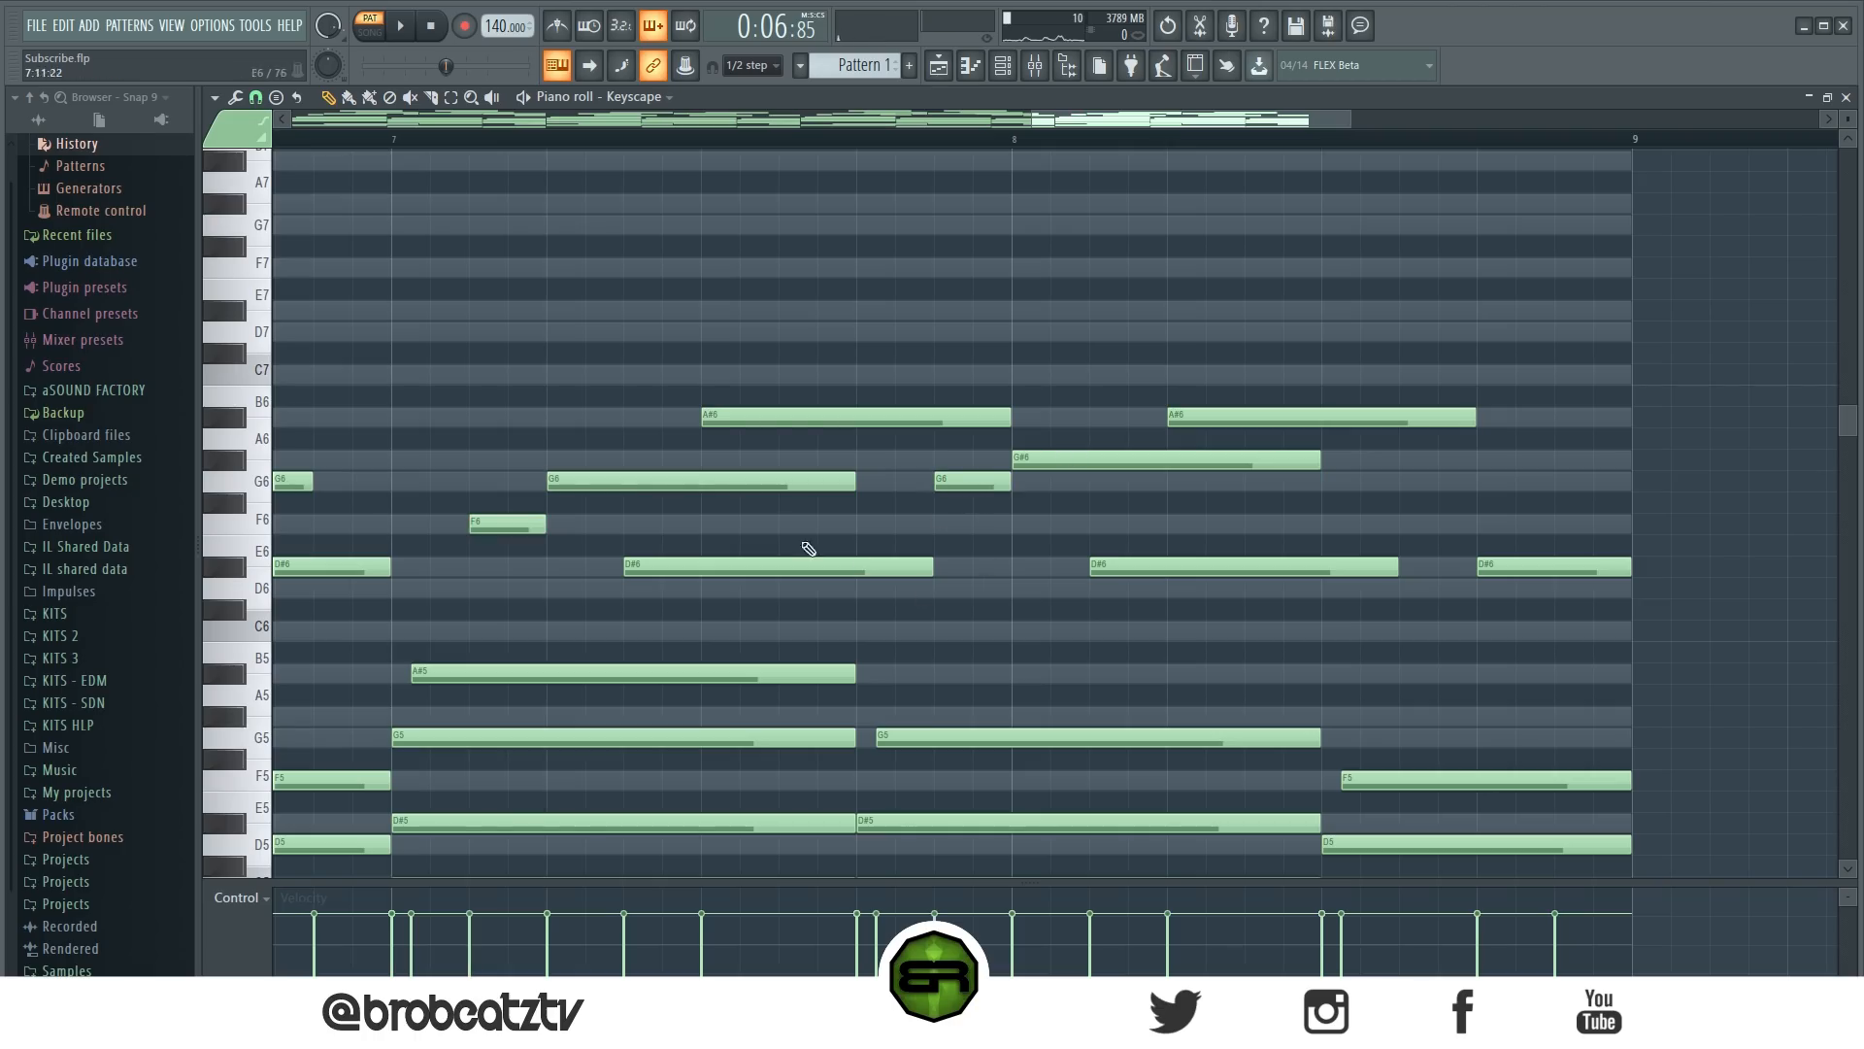
Select the added transition notes: the last F6 in bar 5, the F6 in bar 6, and the F6 and short G6 in bar 7.
drag(448, 448, 476, 541)
drag(947, 432, 996, 549)
scroll(778, 153, down, 5)
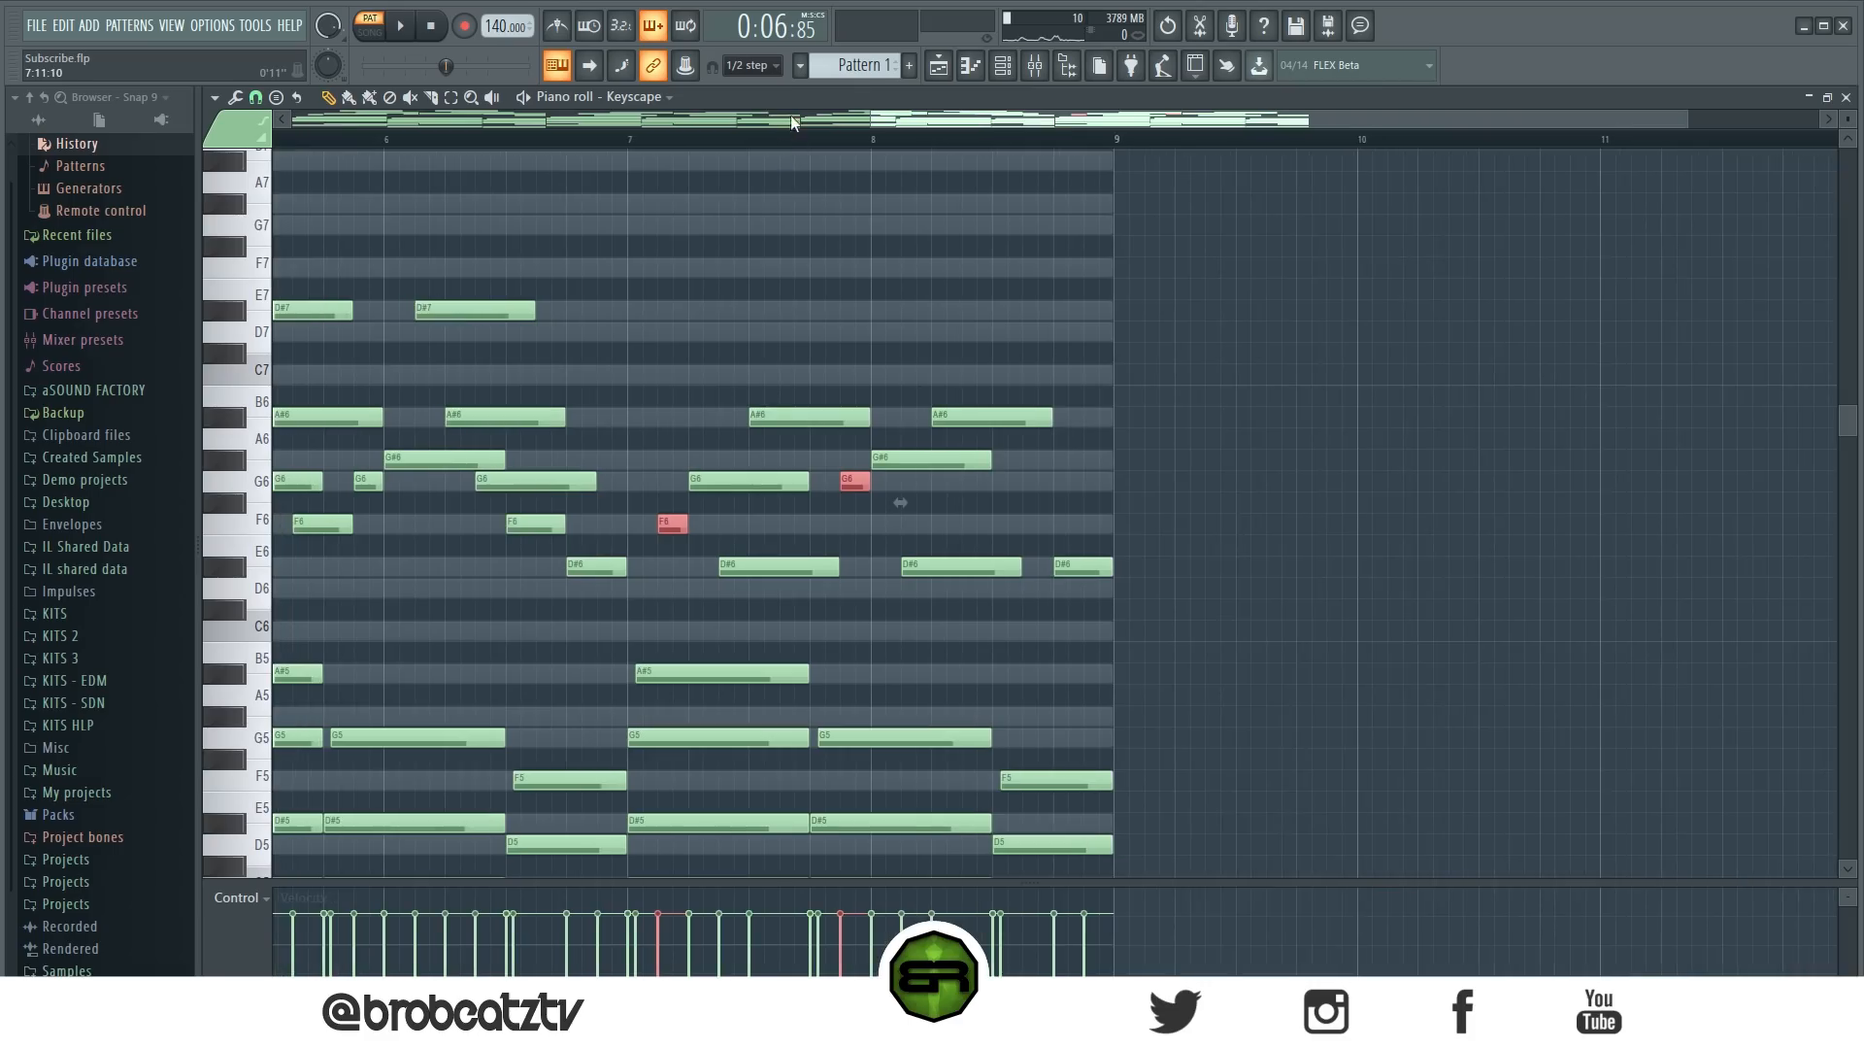
ctrl+click(726, 522)
ctrl+click(920, 524)
ctrl+click(918, 485)
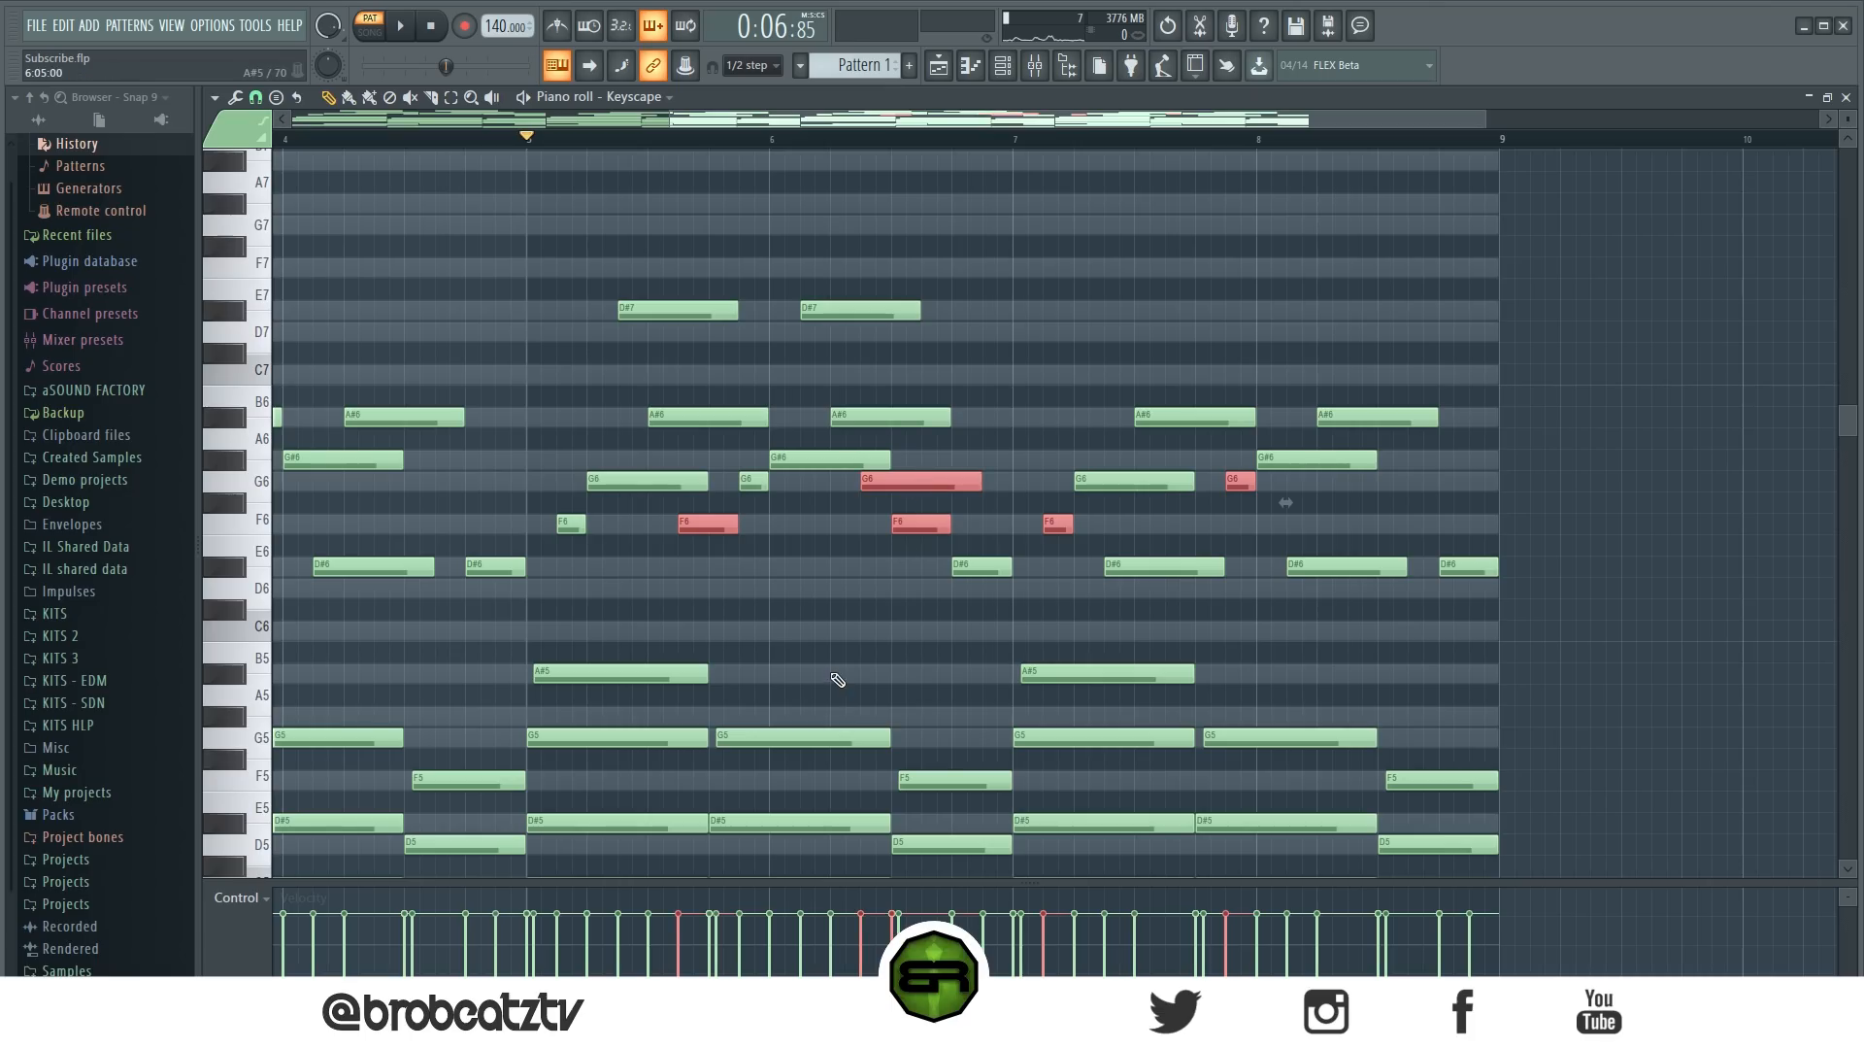
ctrl+click(927, 485)
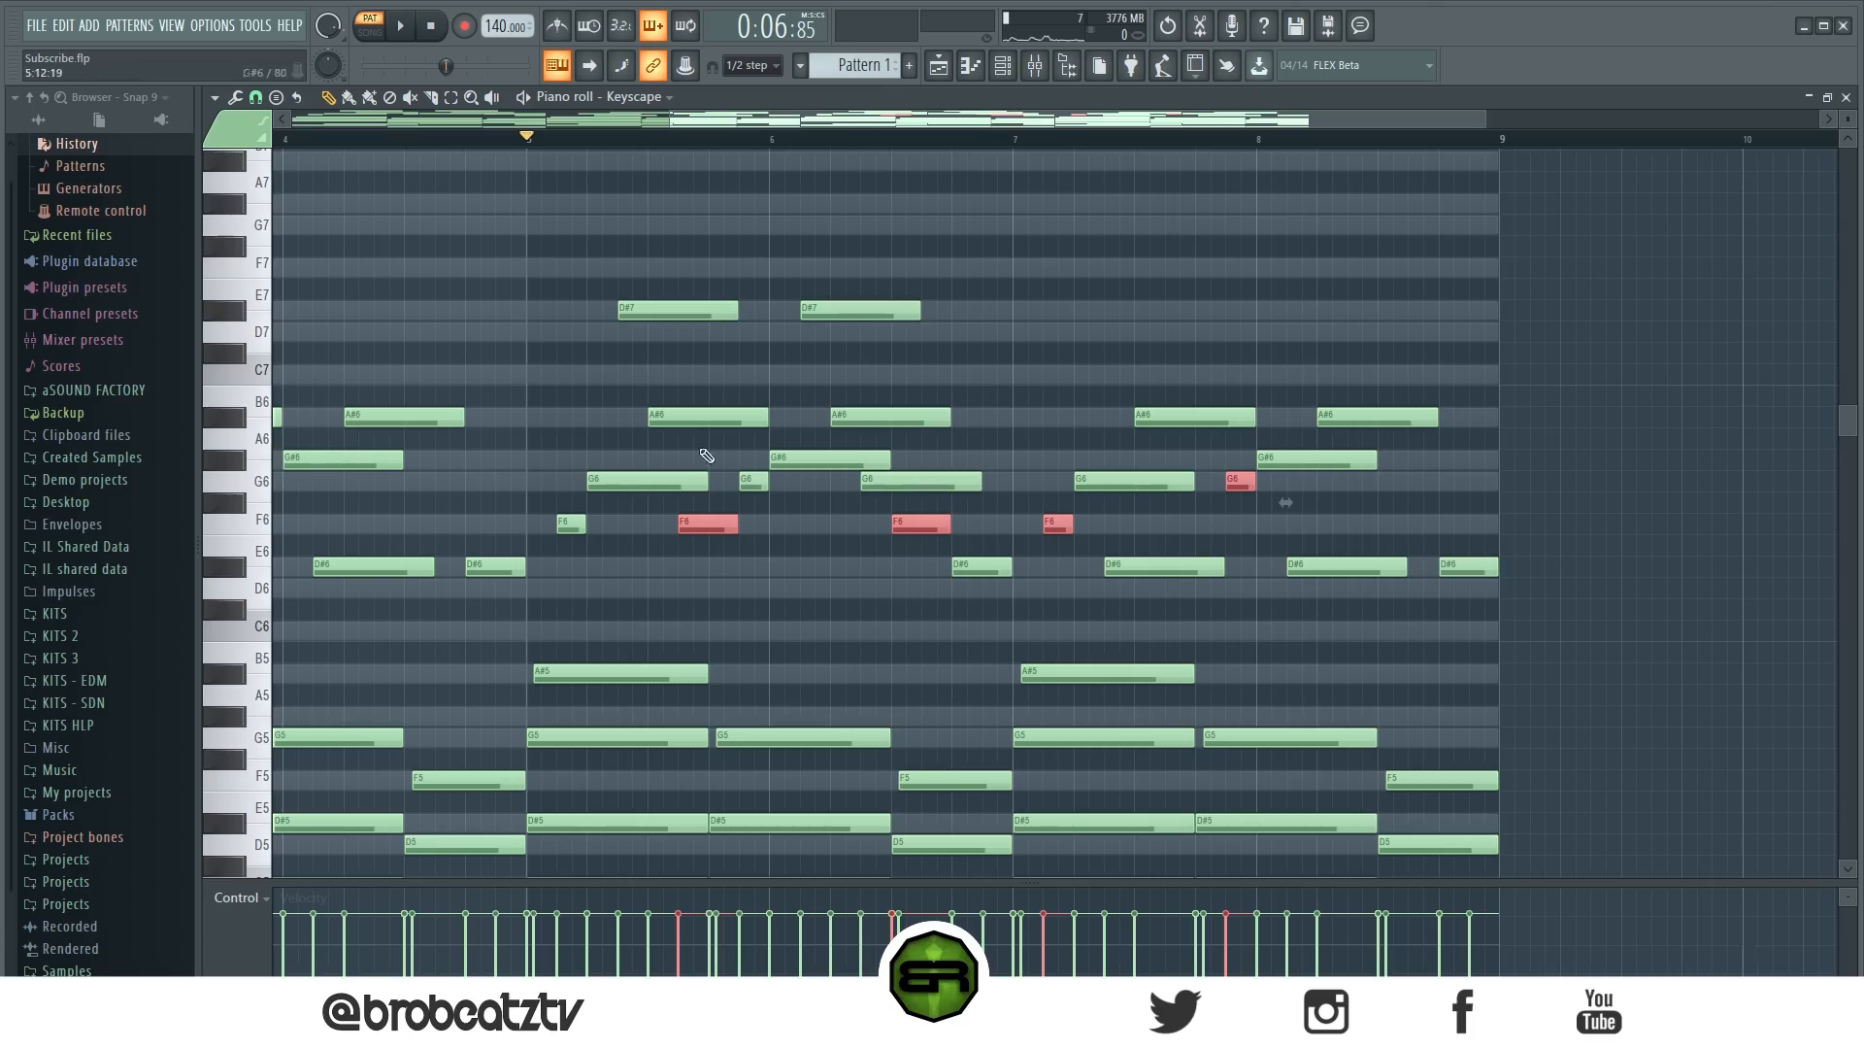
Play back the varied second half and the loop's return to the opening bars, then clear the note selection and stop playback.
click(402, 27)
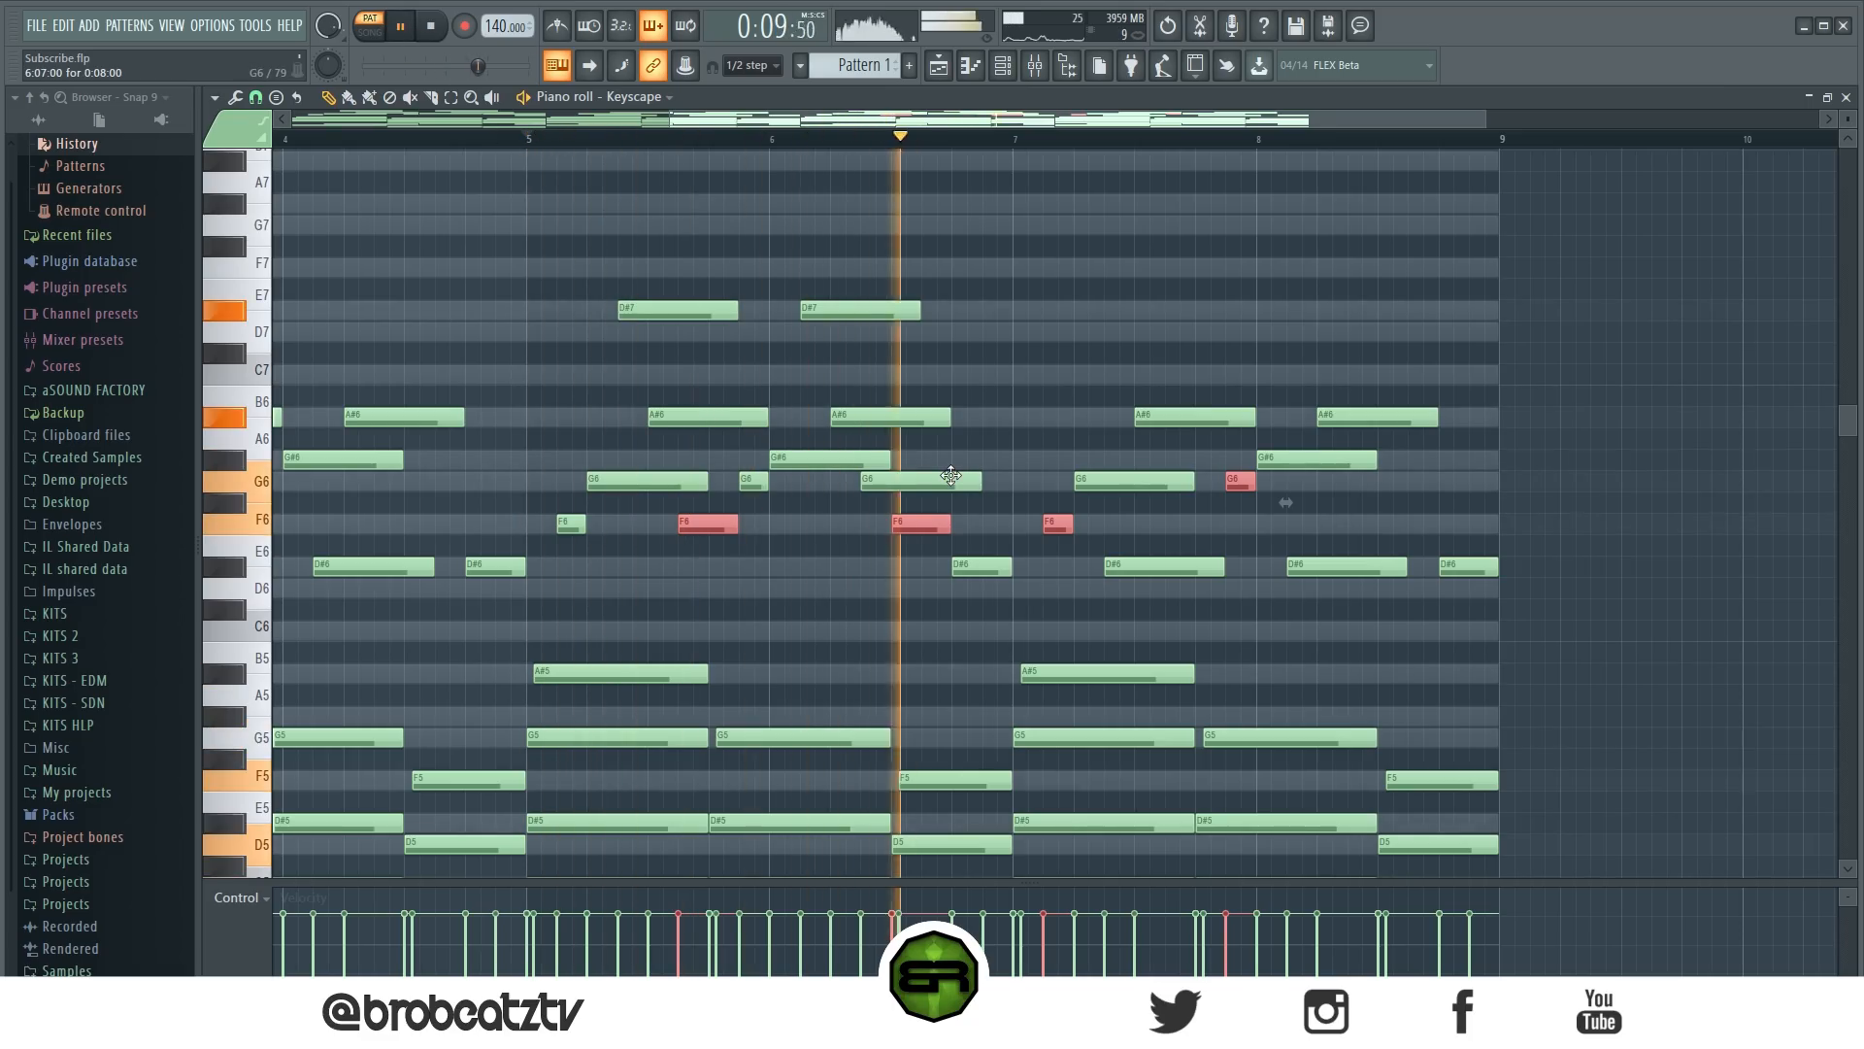
scroll(819, 147, down, 4)
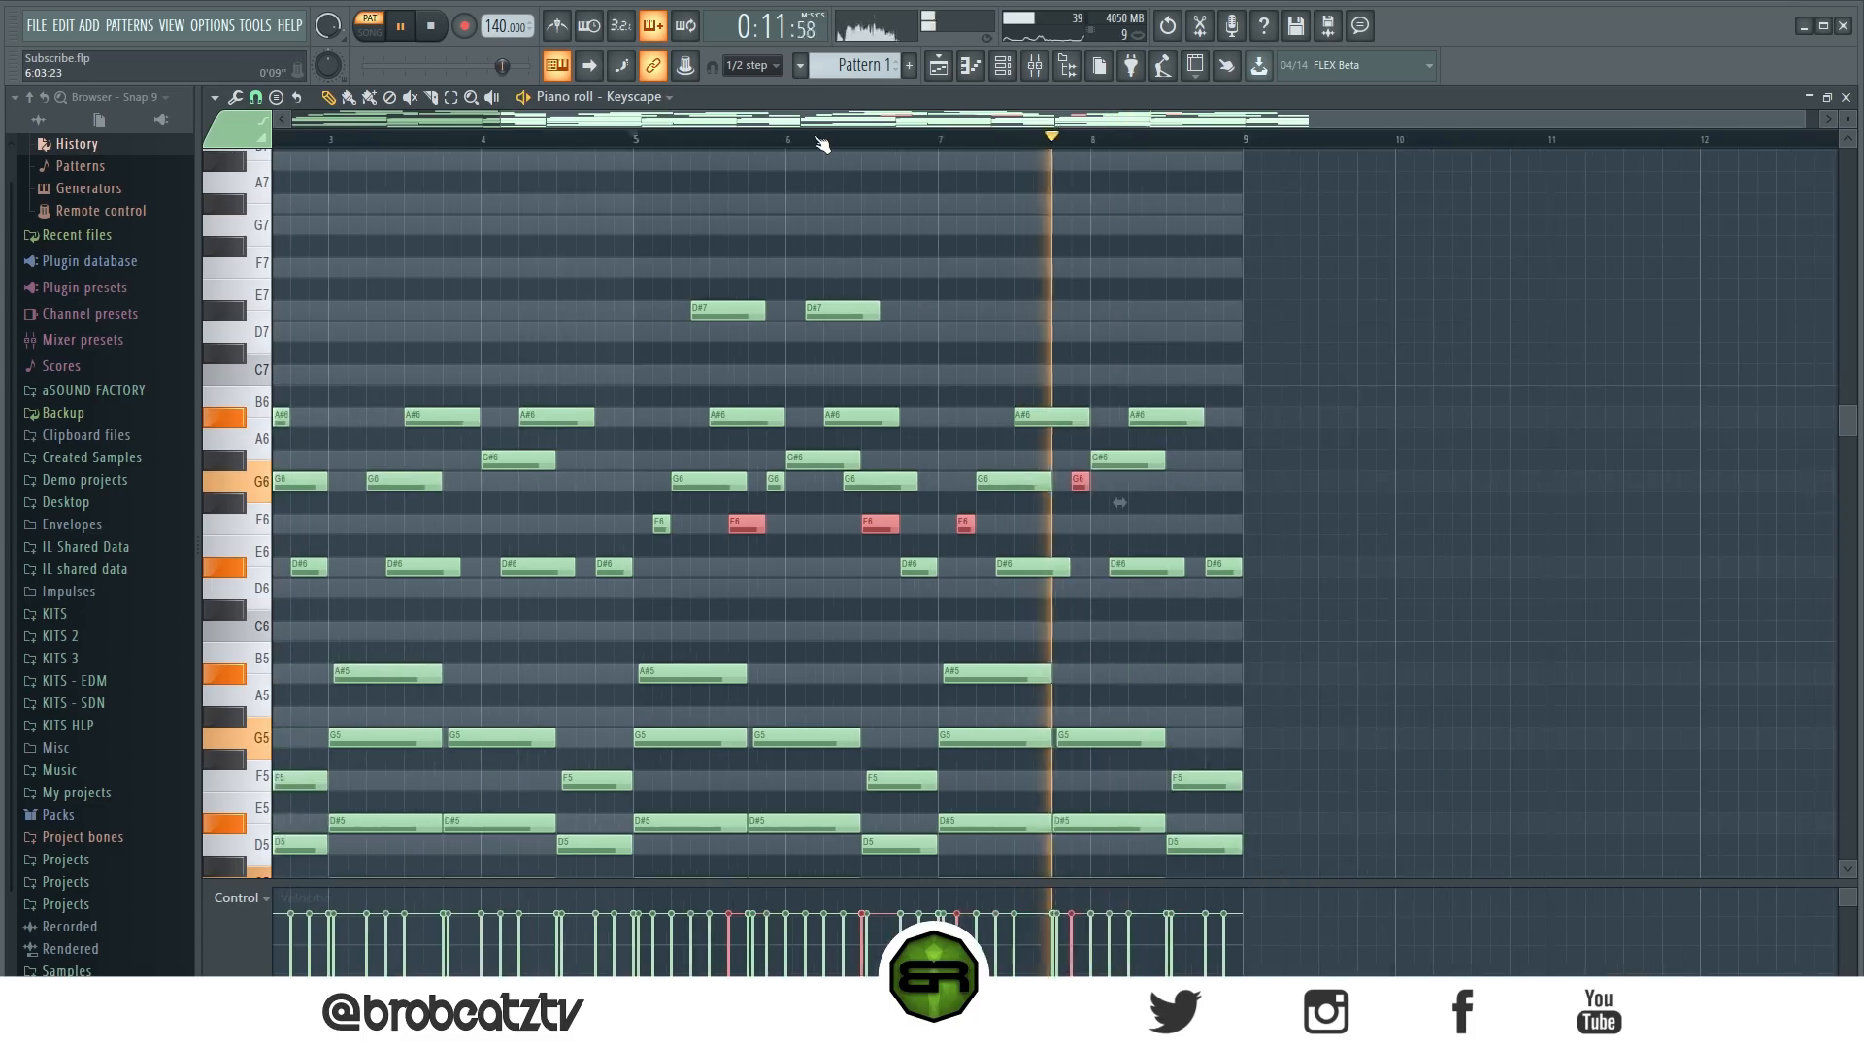
scroll(832, 214, down, 2)
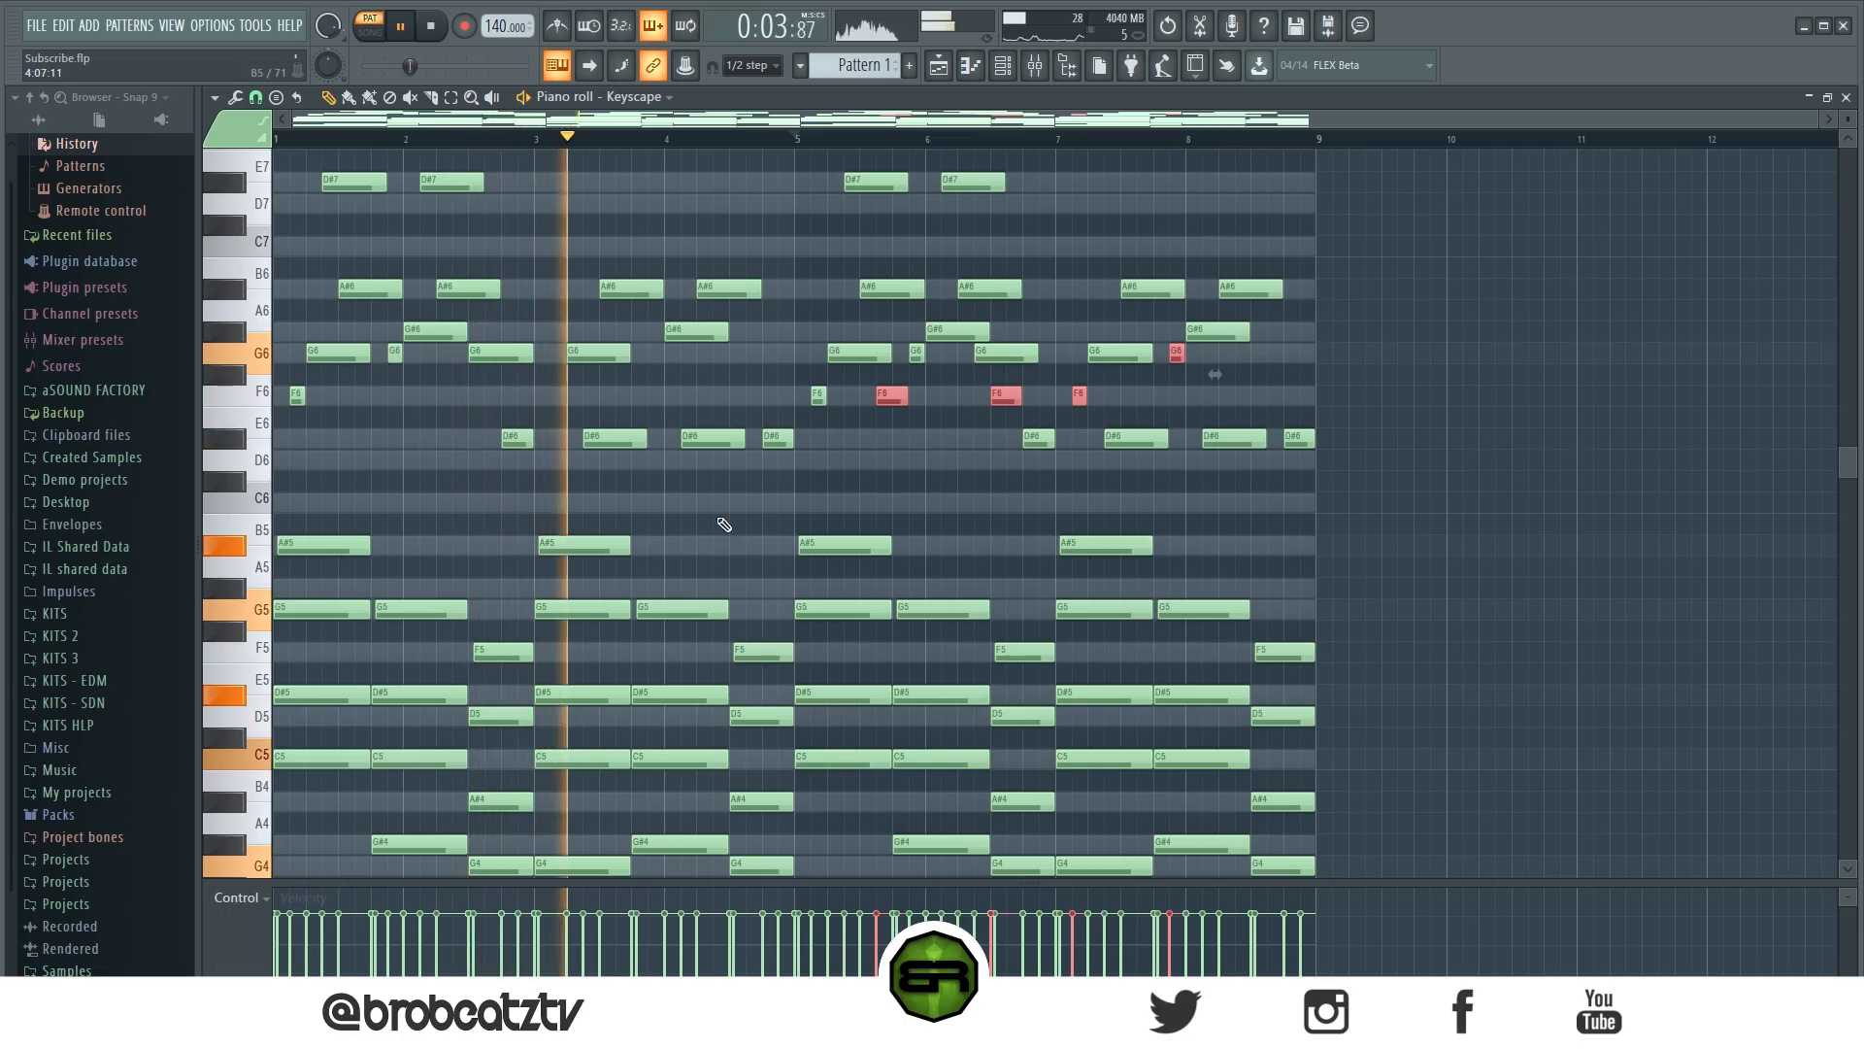
key(ctrl+d)
key(space)
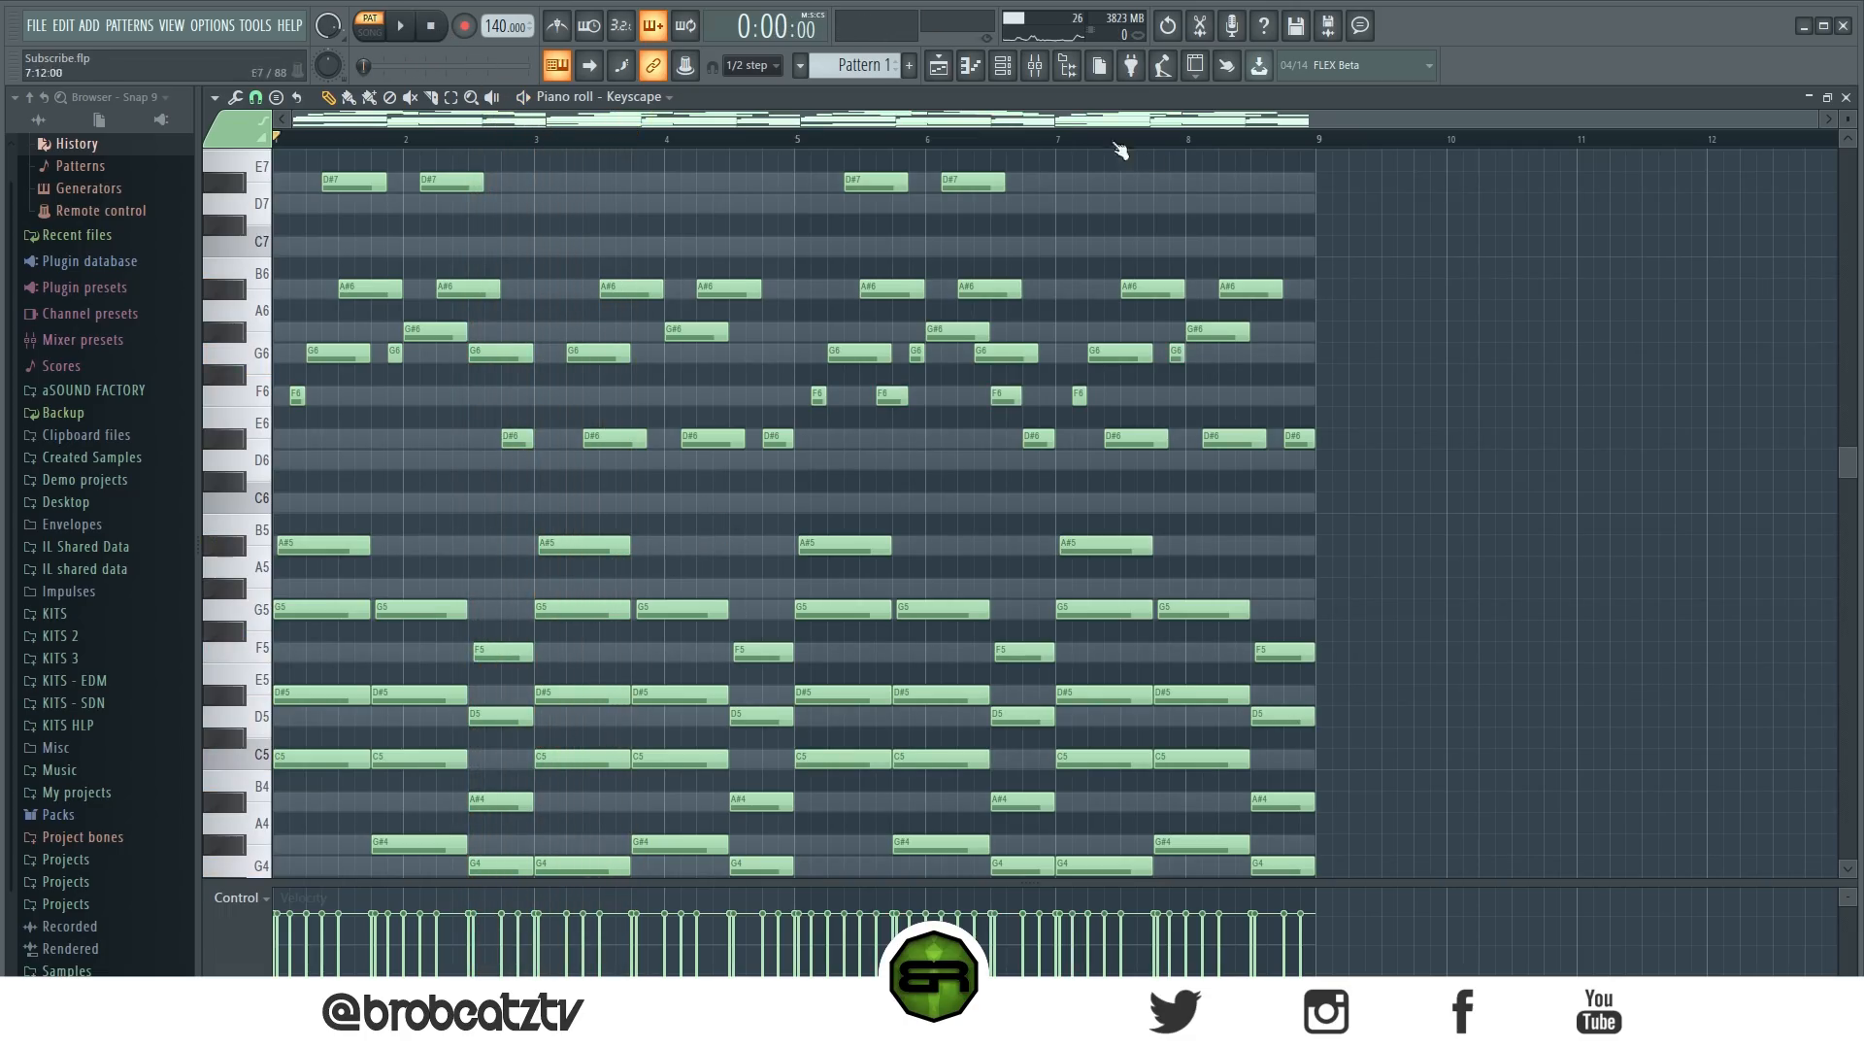
Copy the Keyscape channel's notes into the Omnisphere channel and mute Keyscape in the channel rack.
key(F6)
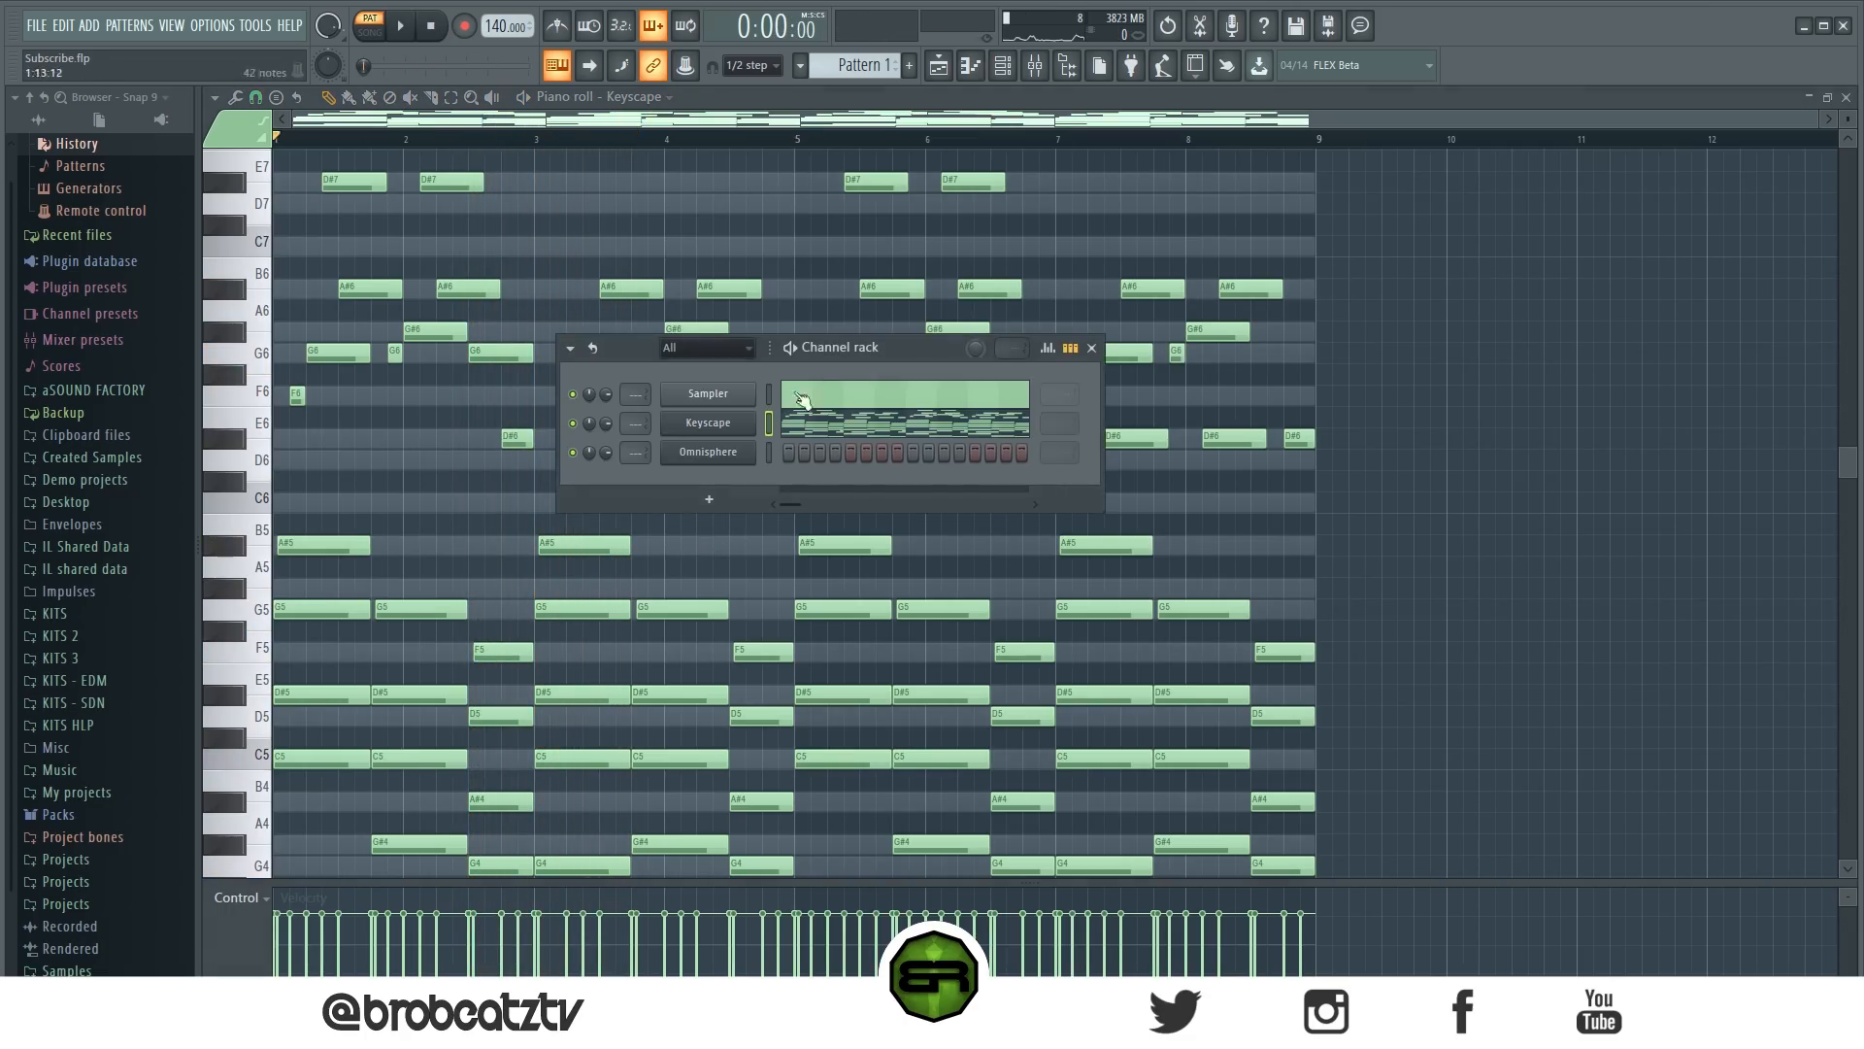
right_click(735, 427)
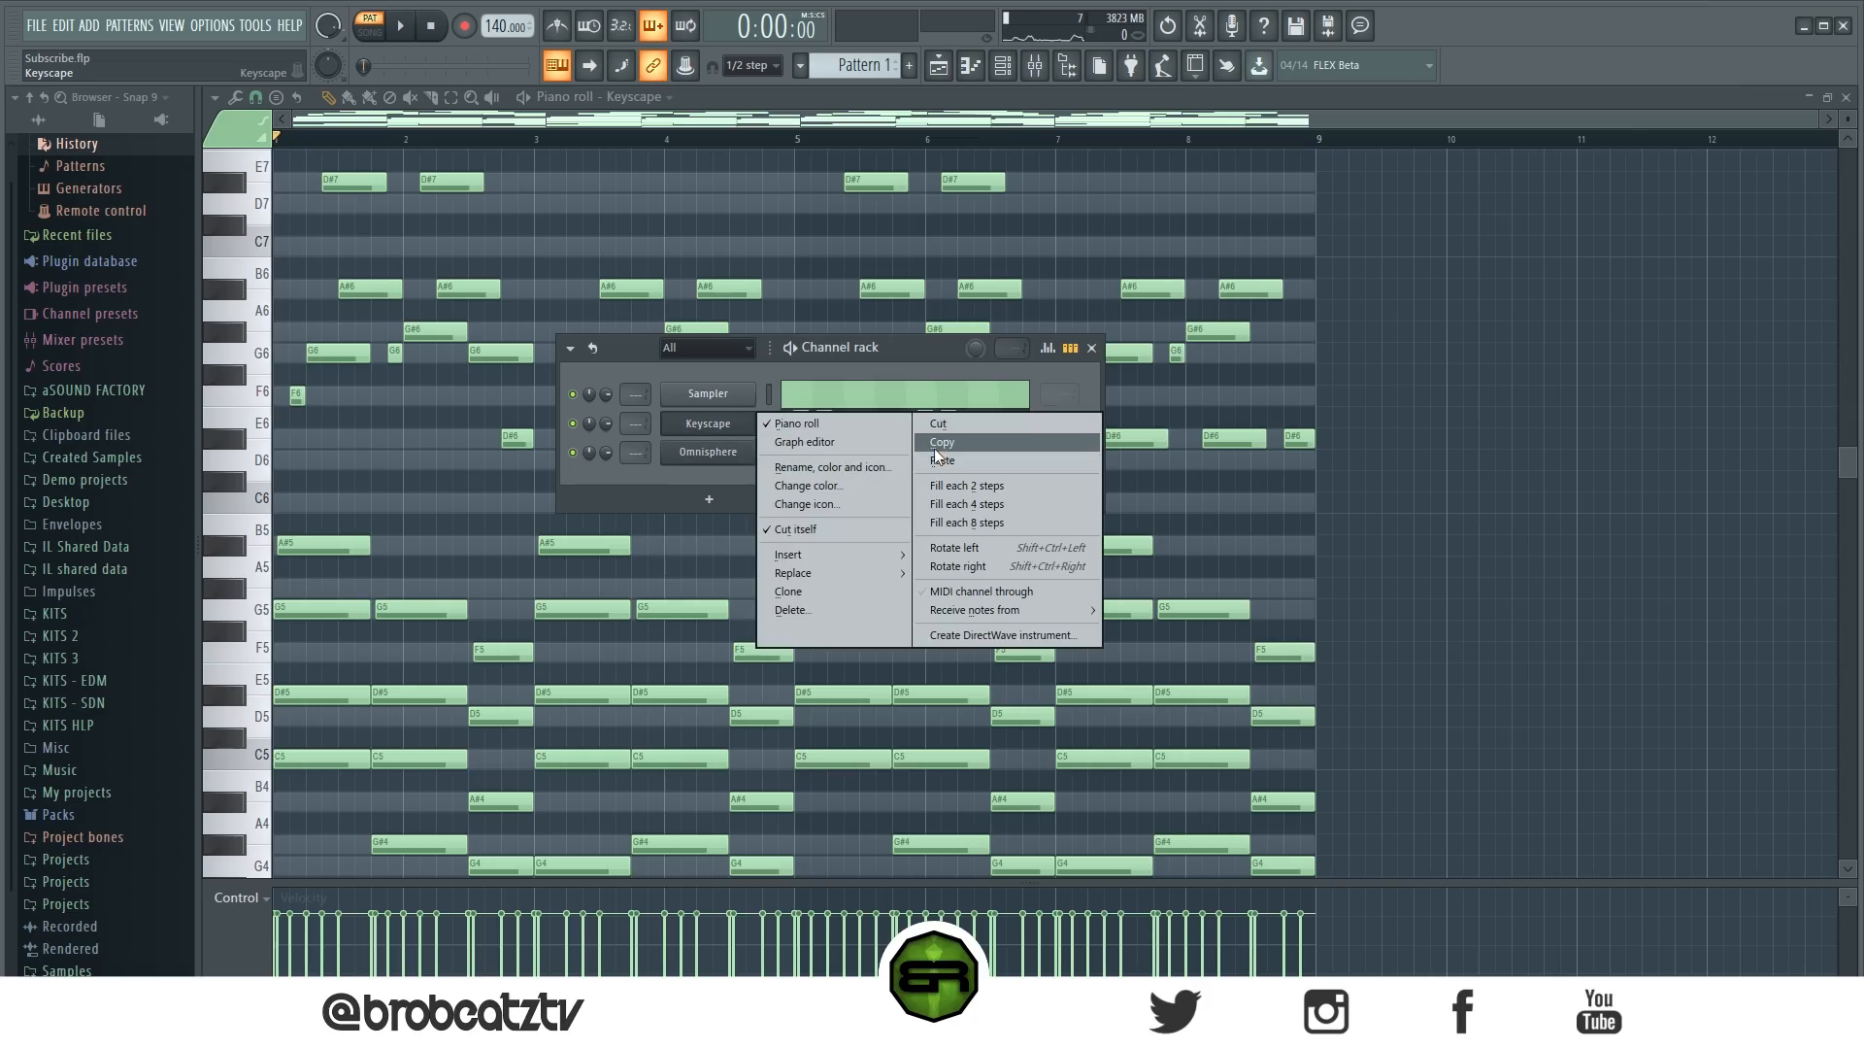
click(936, 444)
right_click(735, 453)
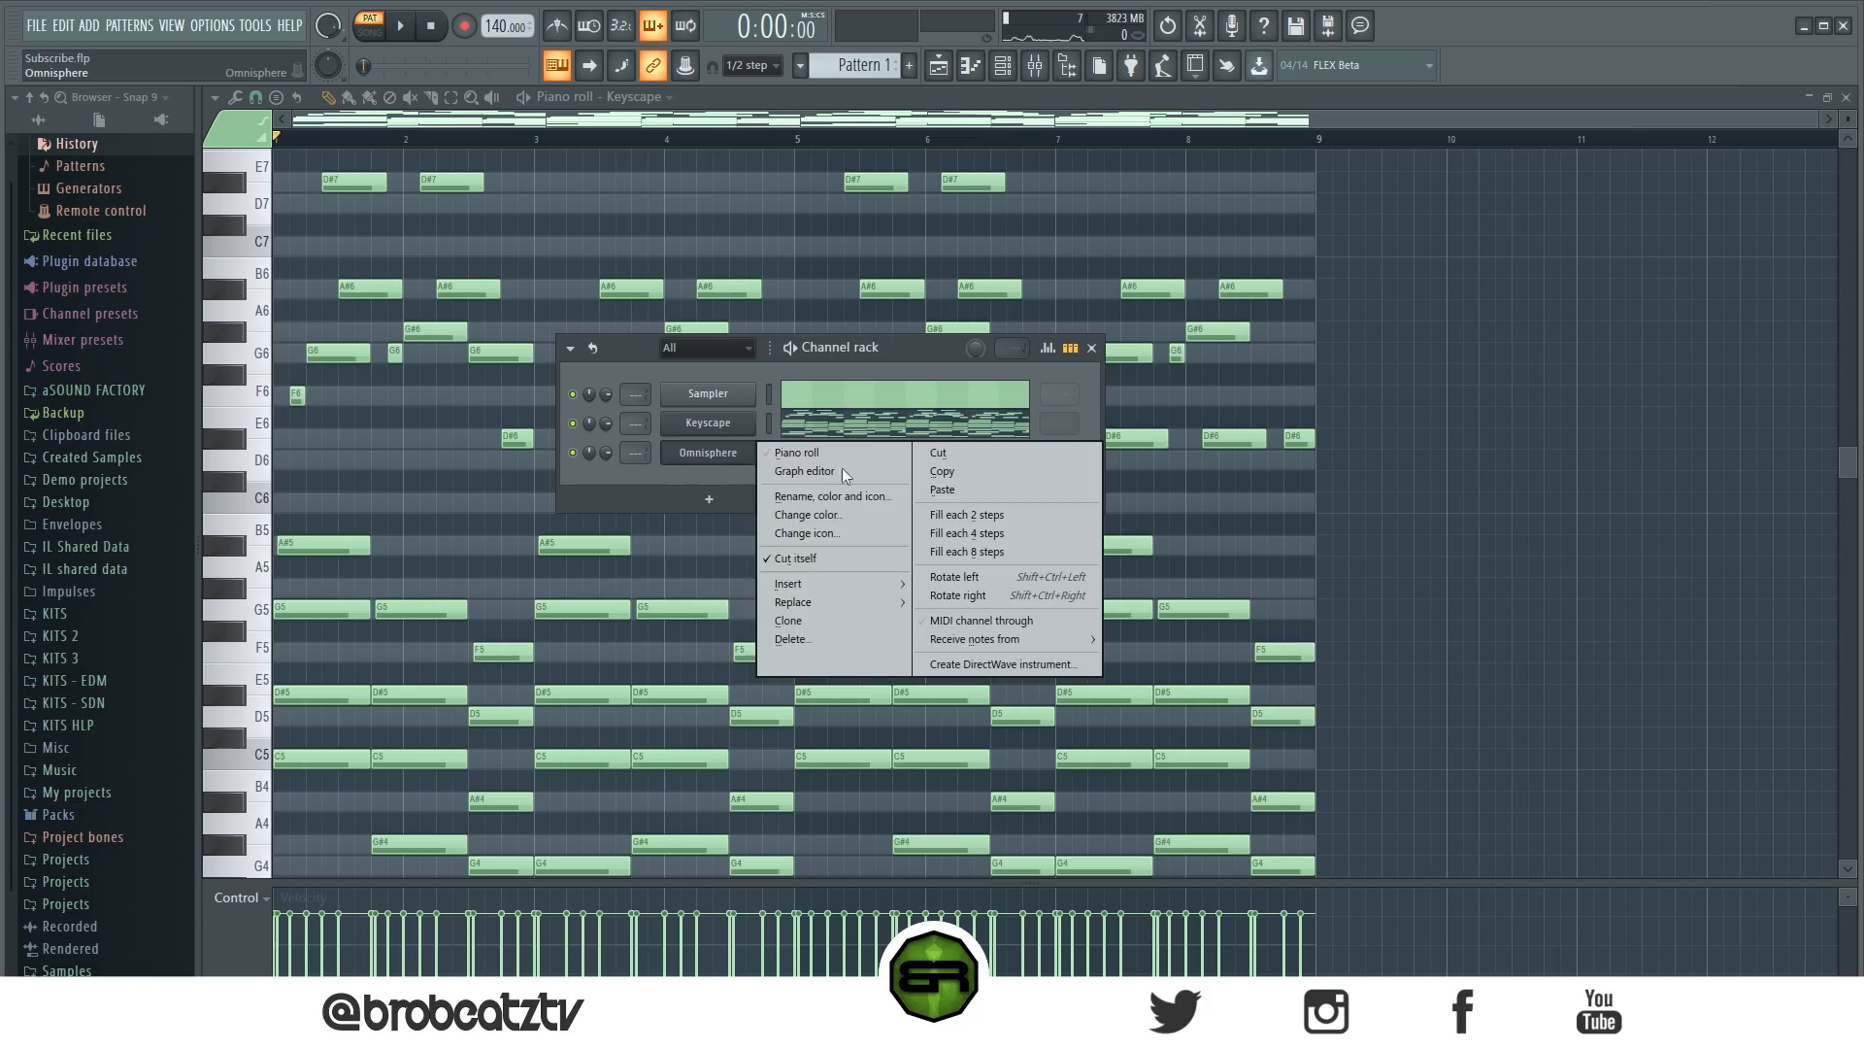
click(967, 490)
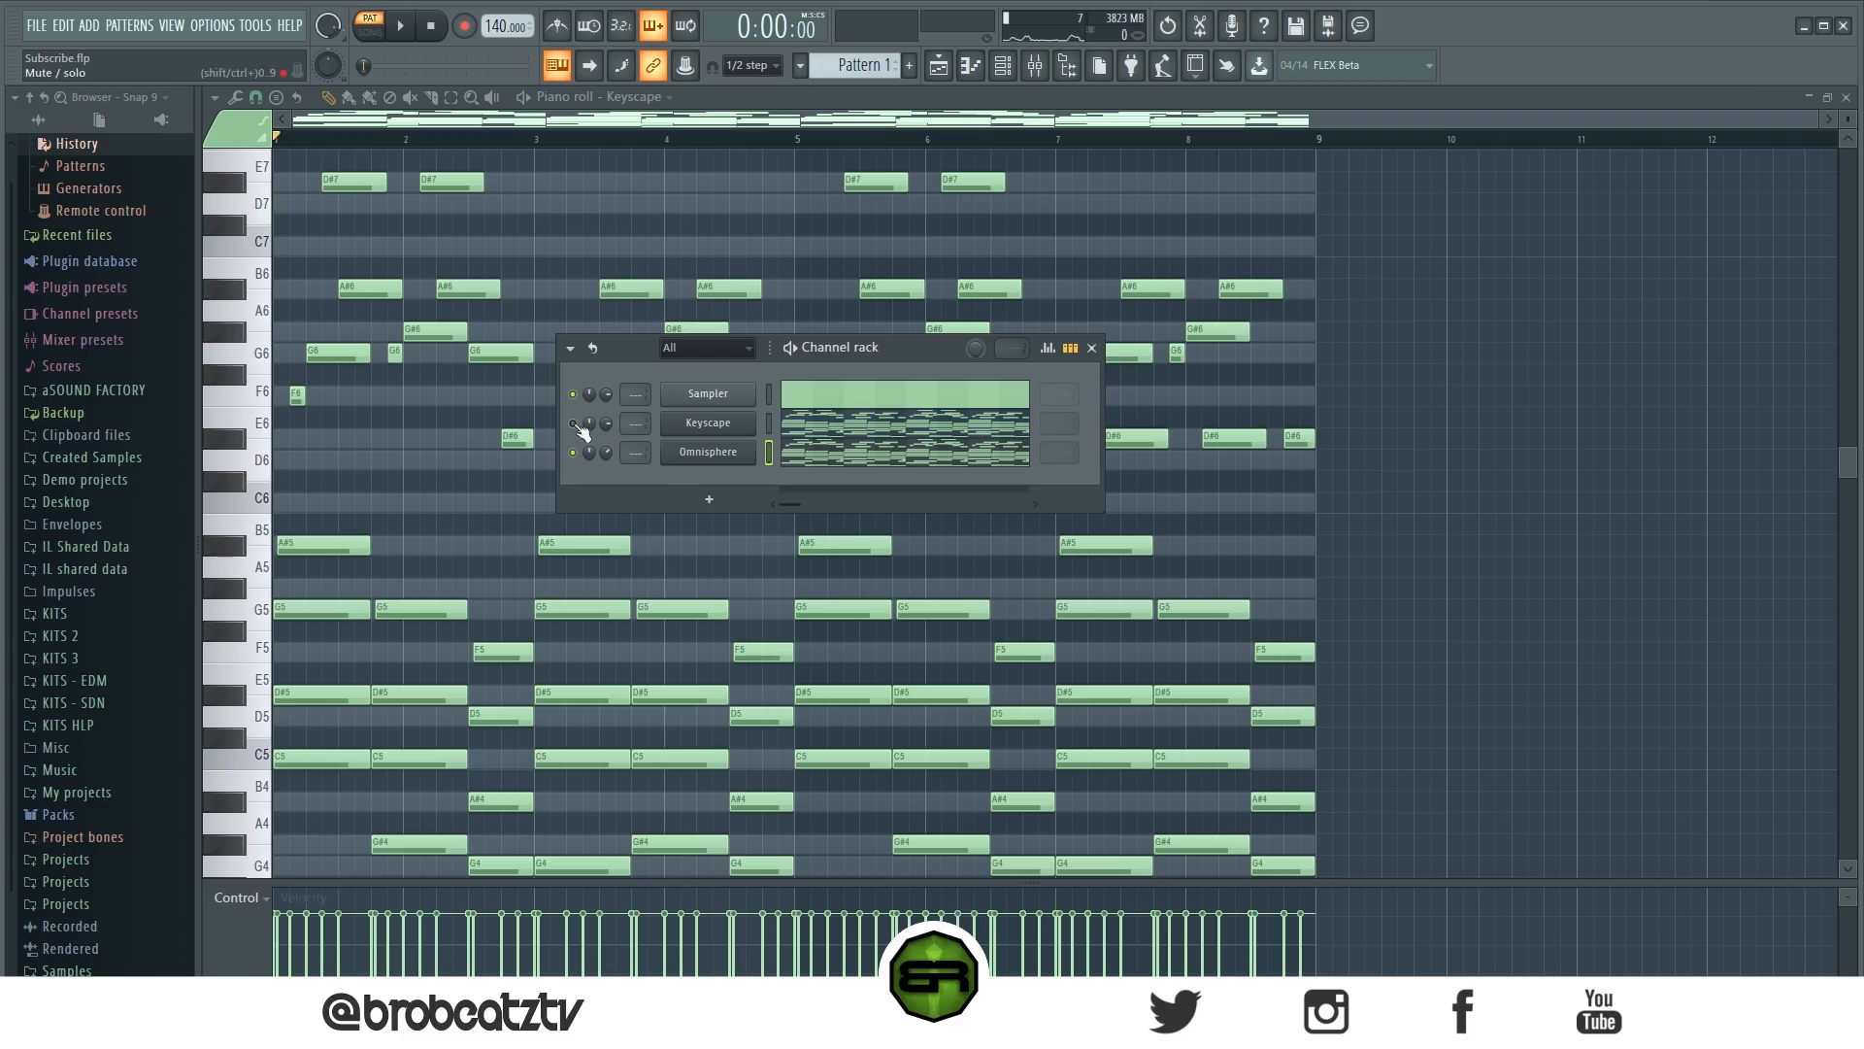
key(F6)
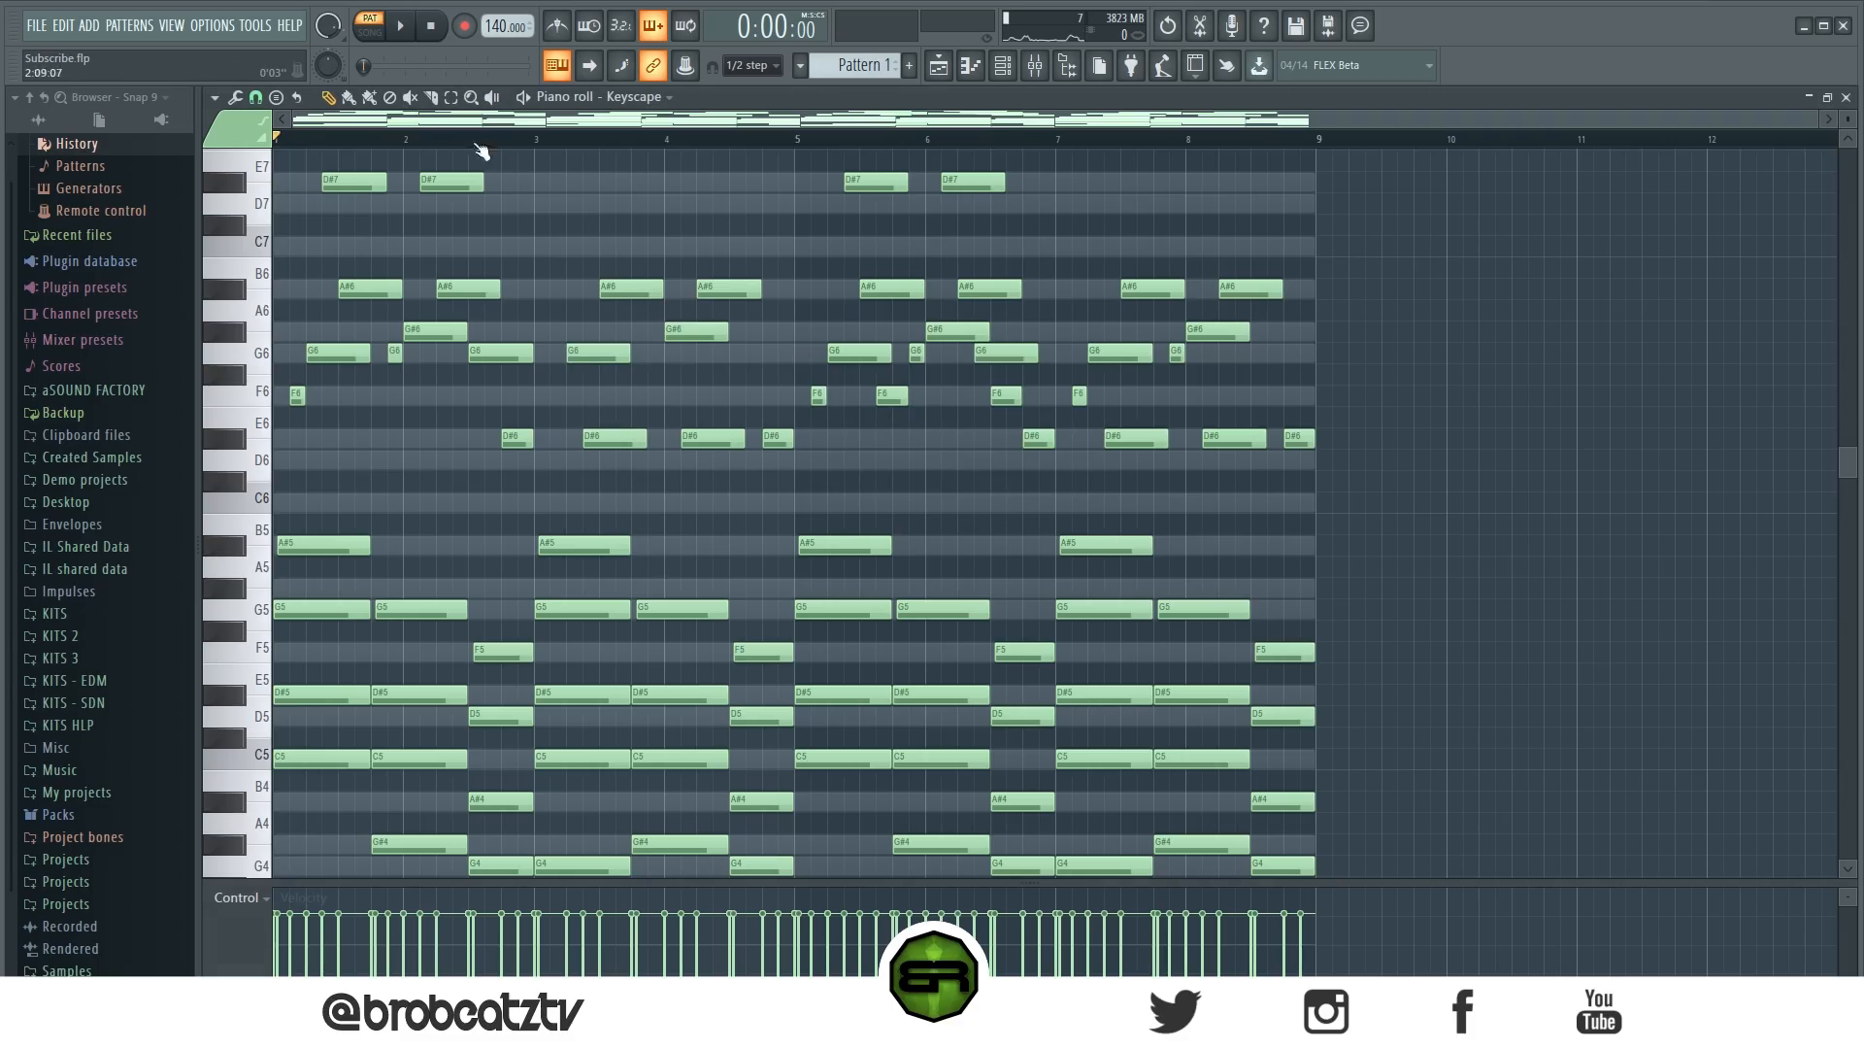
Examine the complete eight-bar note layout, from the G3 bass notes up to the D#7 melody notes.
scroll(1848, 122, down, 1)
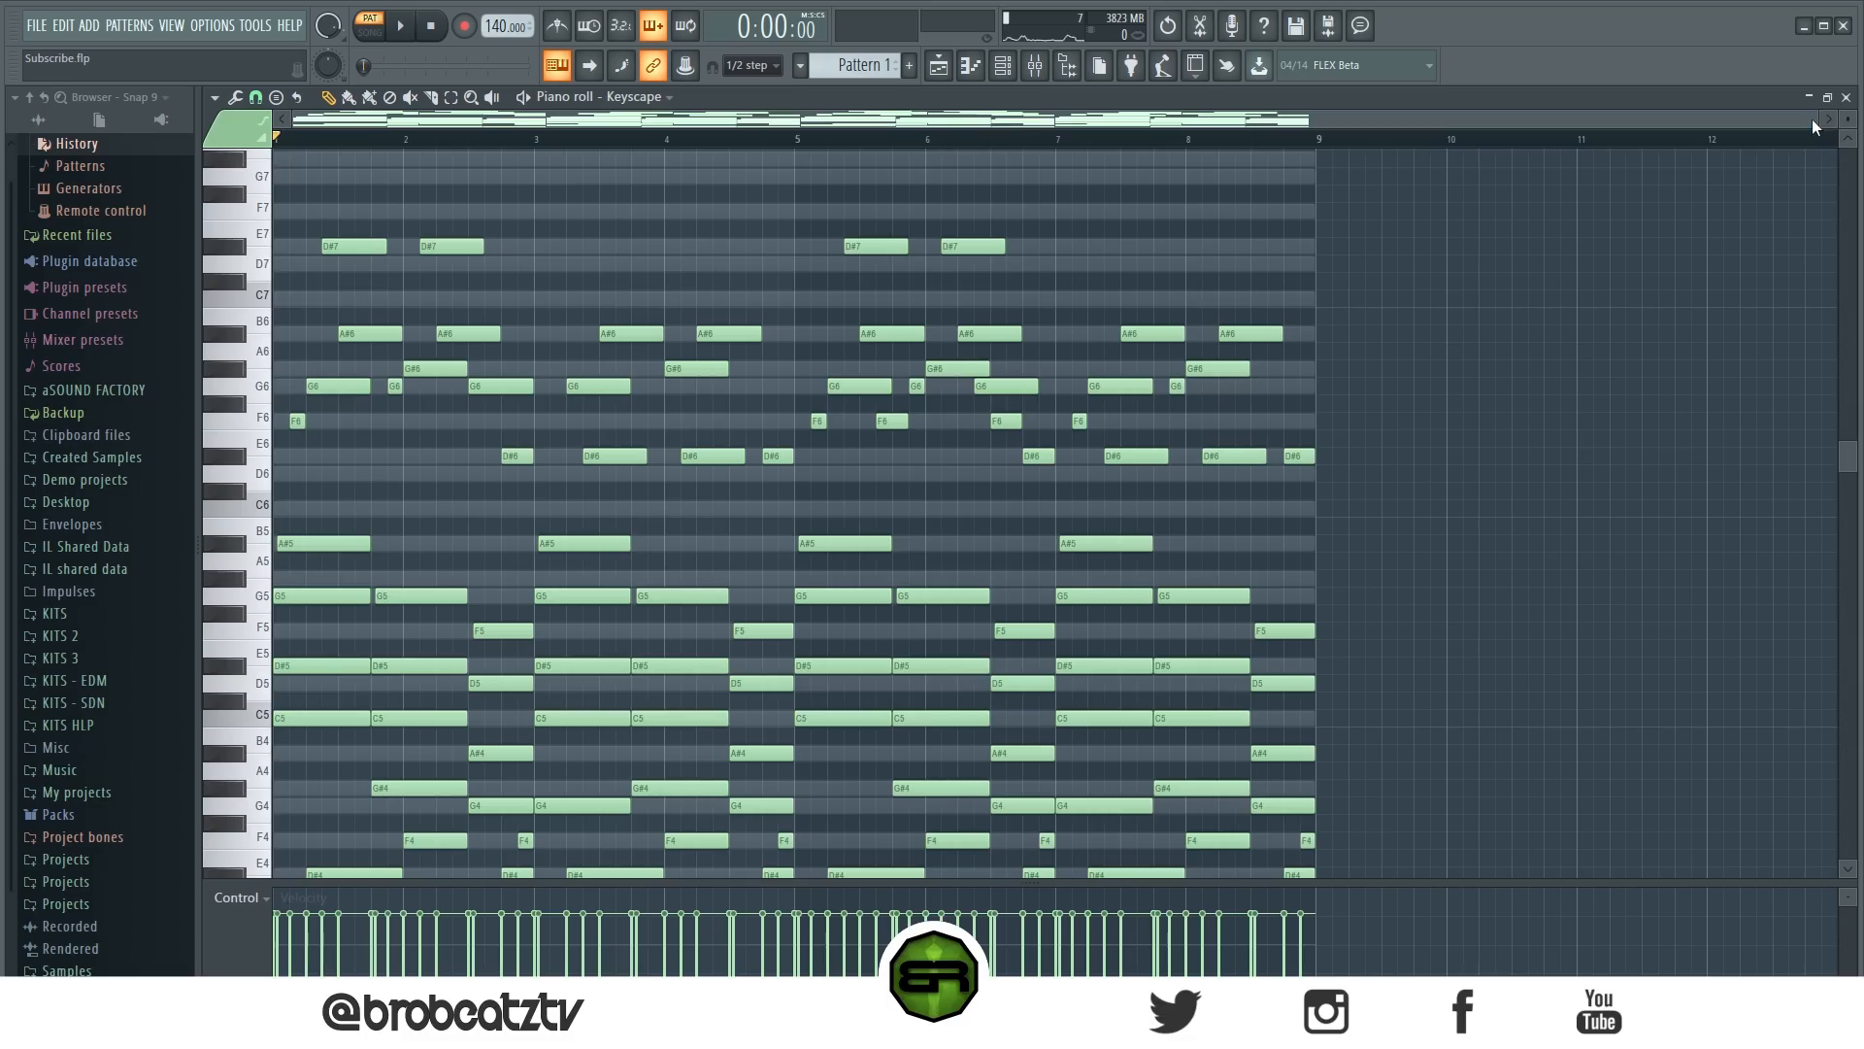
drag(1820, 119, 1365, 150)
scroll(1457, 314, down, 1)
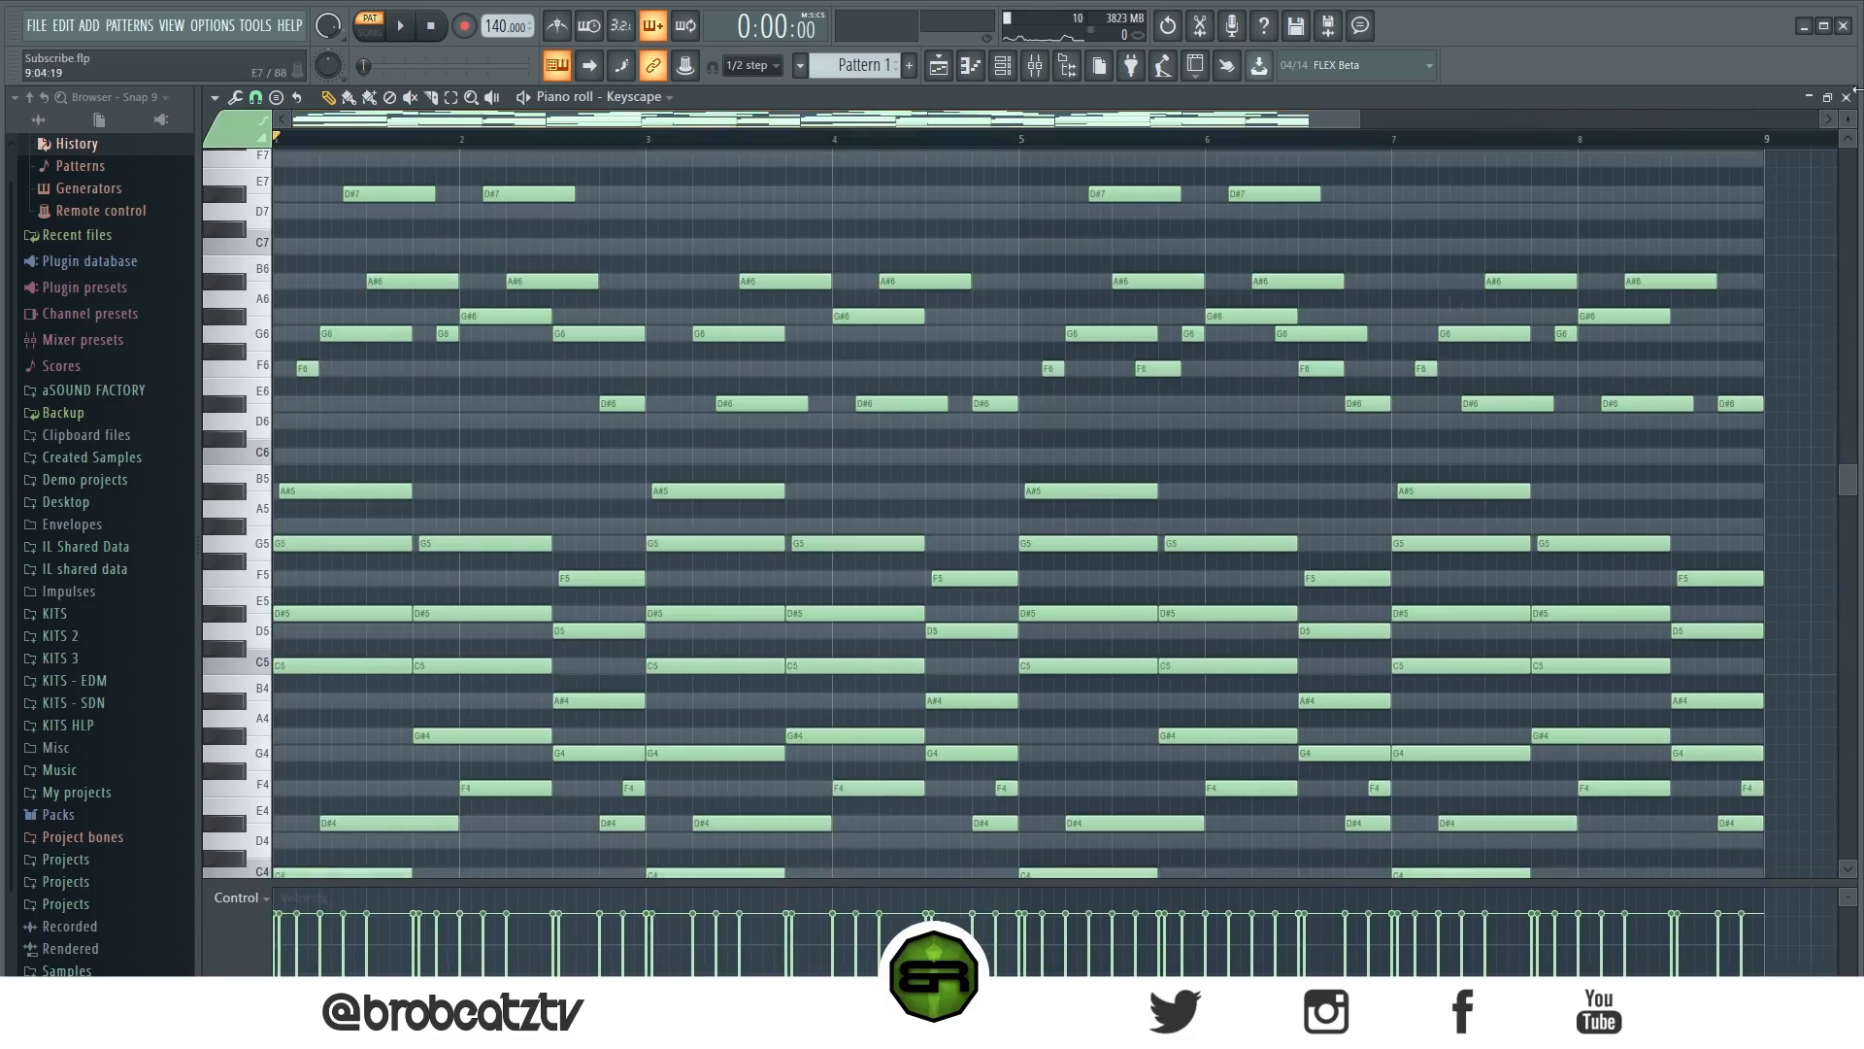
scroll(1847, 121, down, 1)
scroll(1701, 205, down, 1)
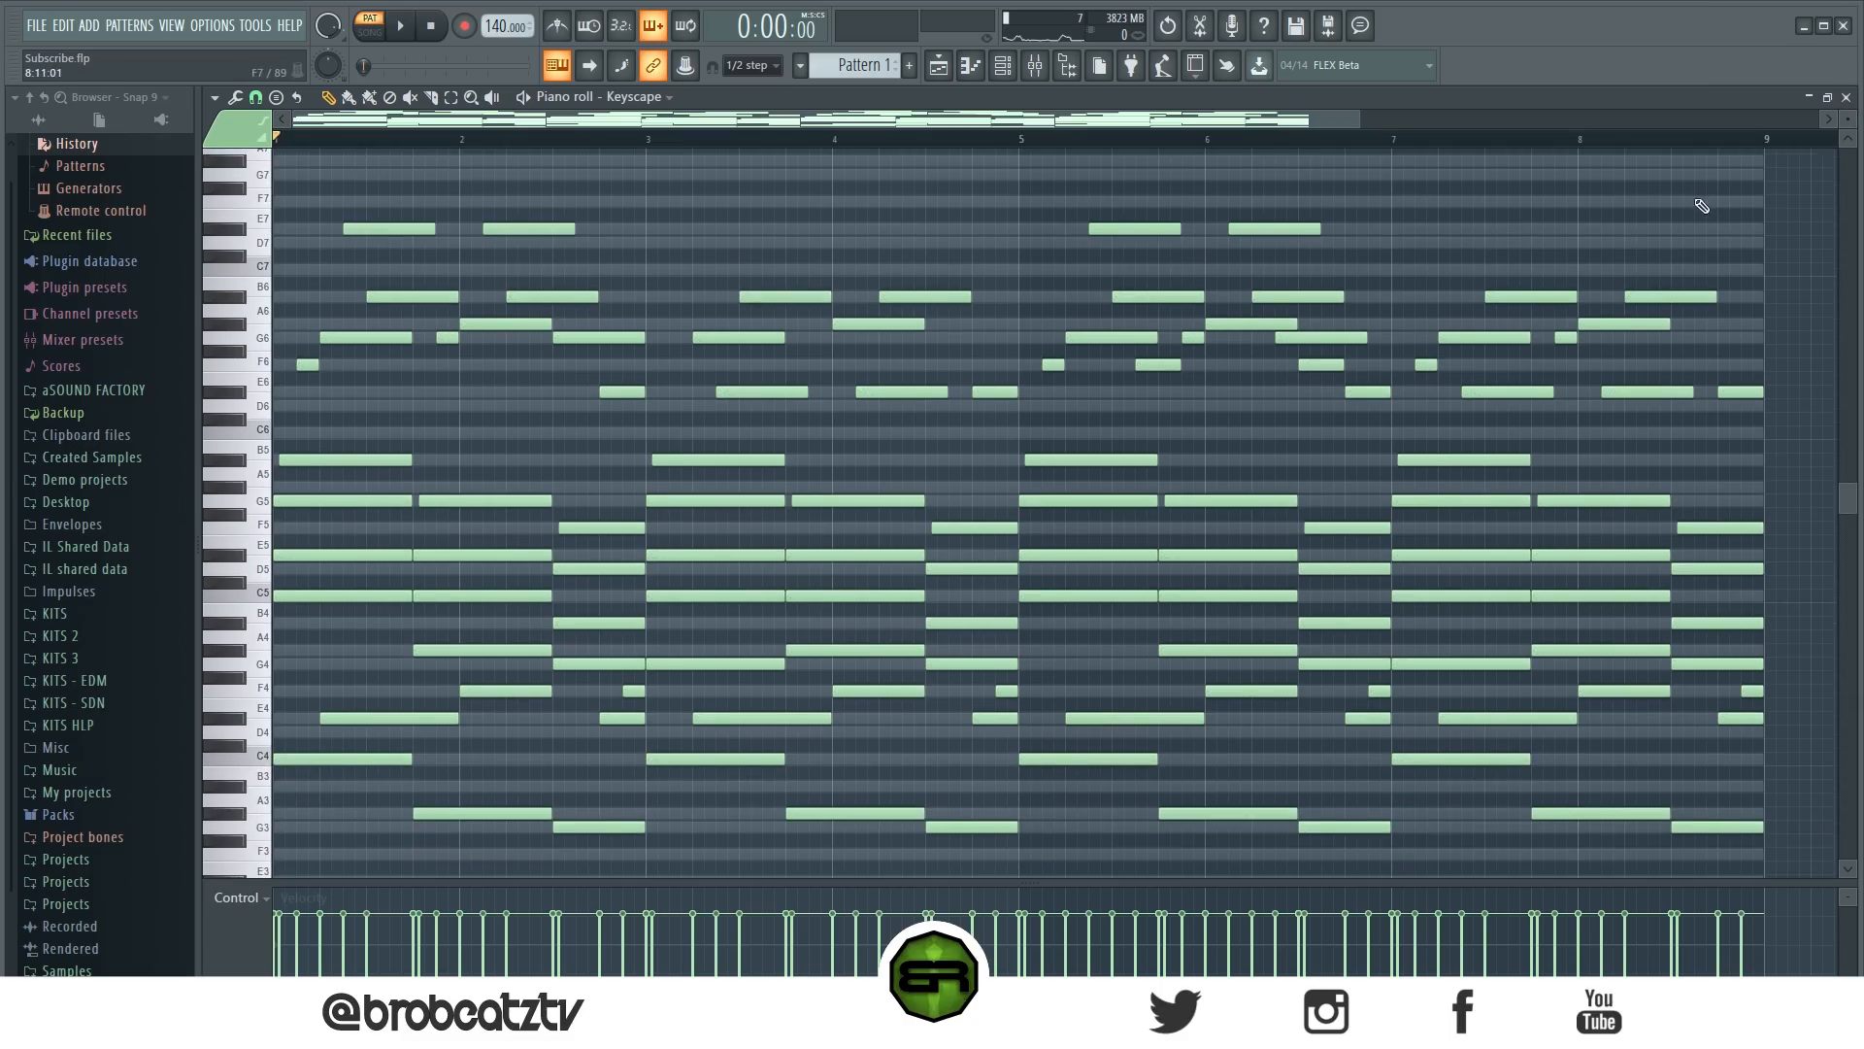
scroll(1844, 120, up, 1)
scroll(1734, 184, down, 1)
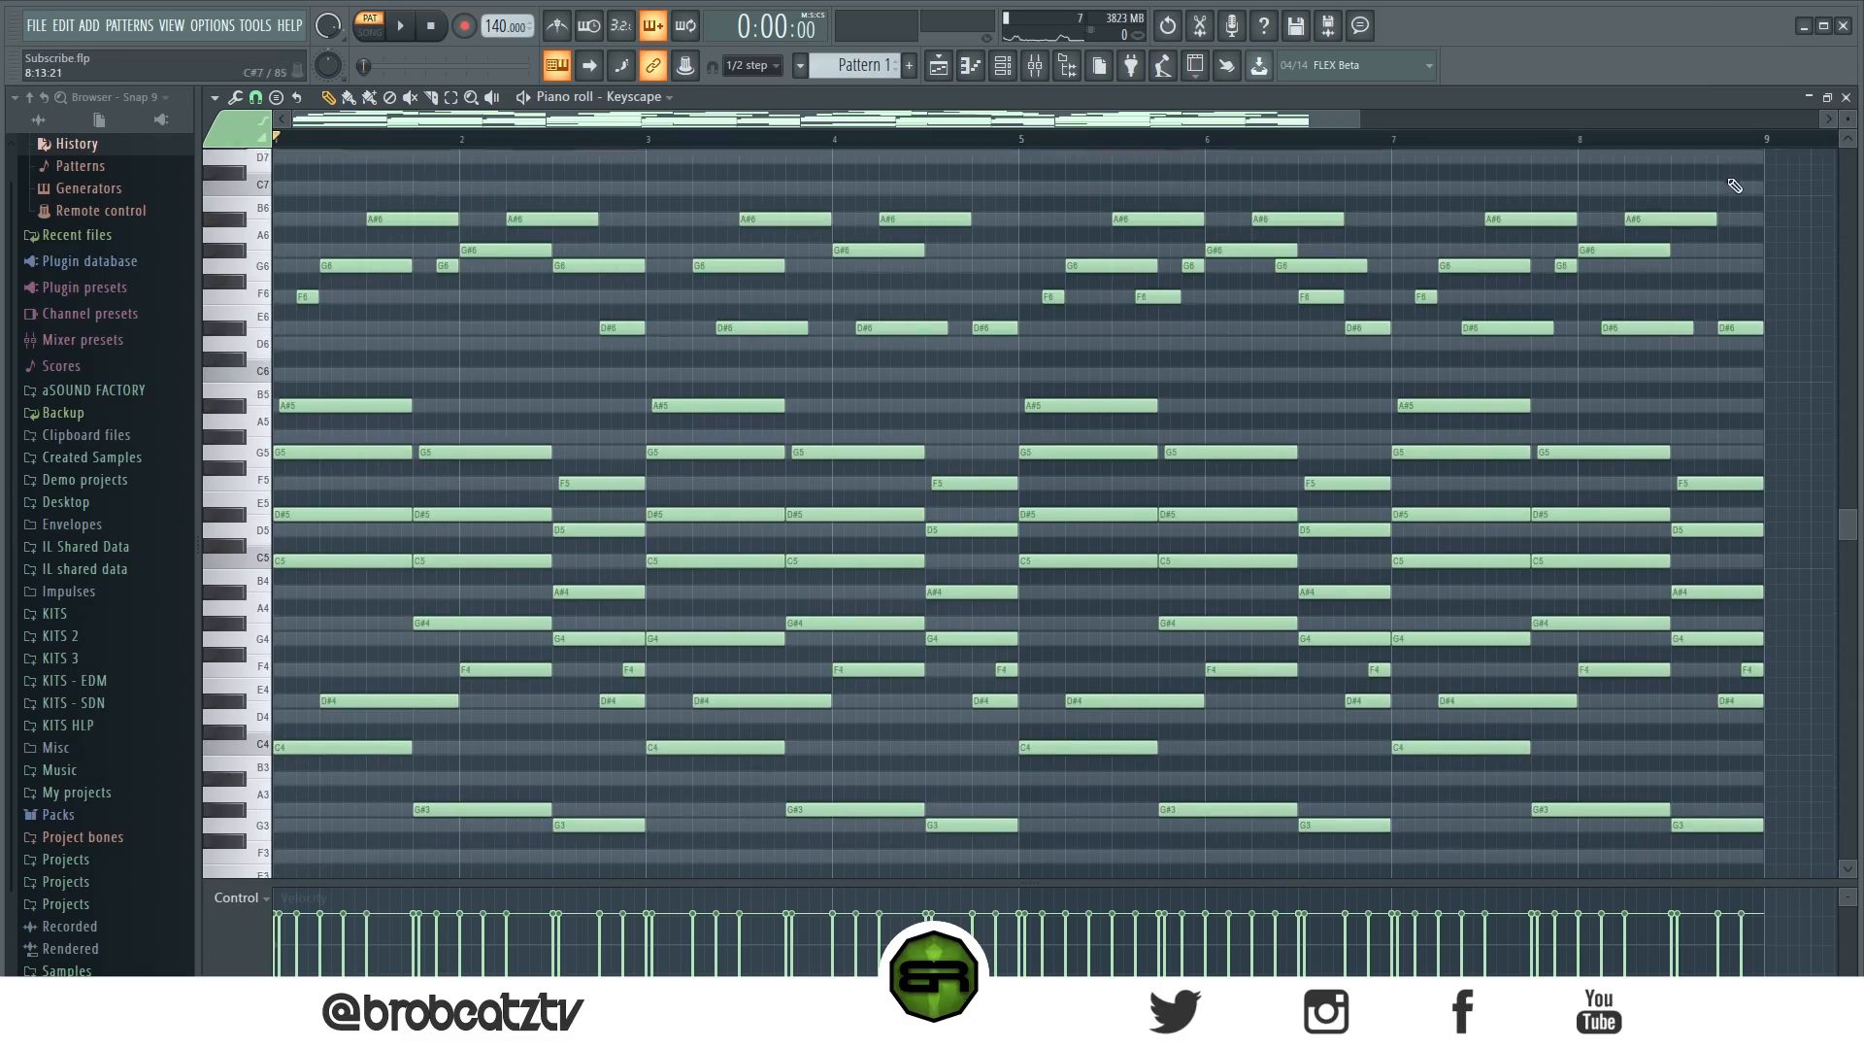
drag(1847, 541, 1850, 527)
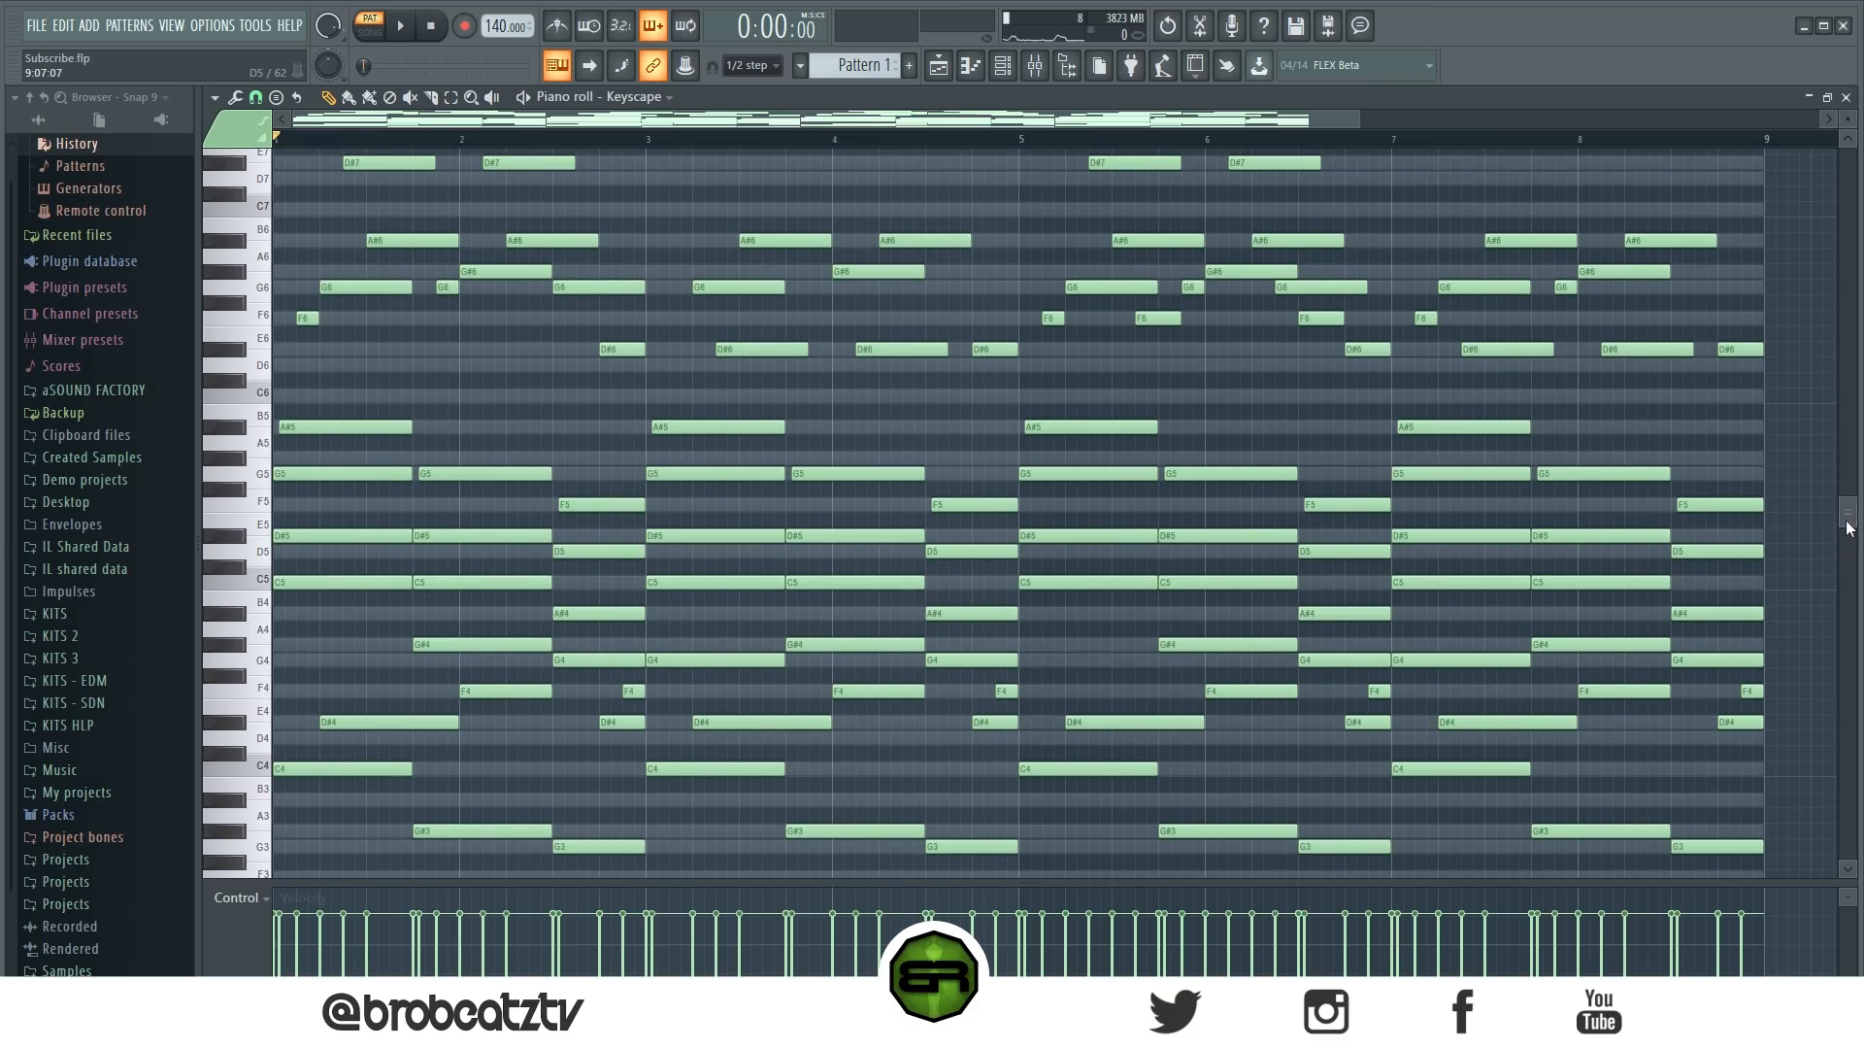
Play back the full eight-bar pattern before altering its note levels, then stop playback.
click(401, 29)
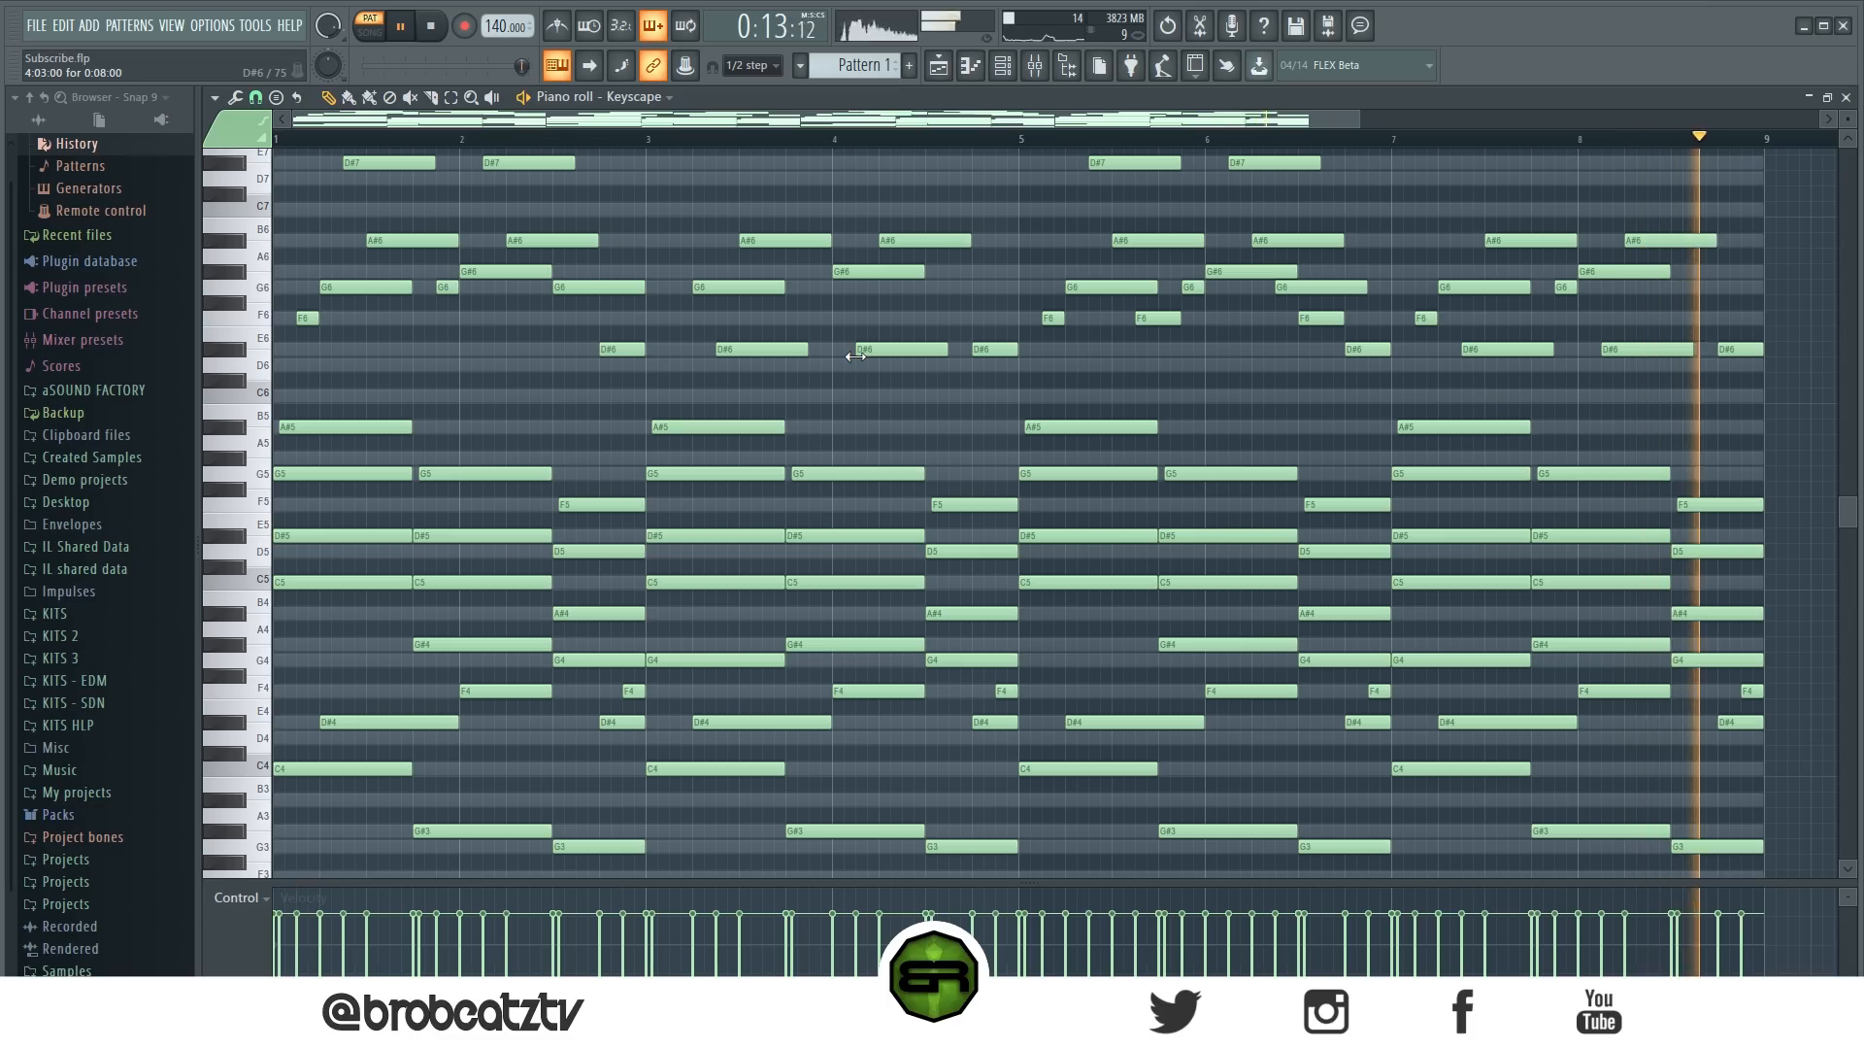
key(space)
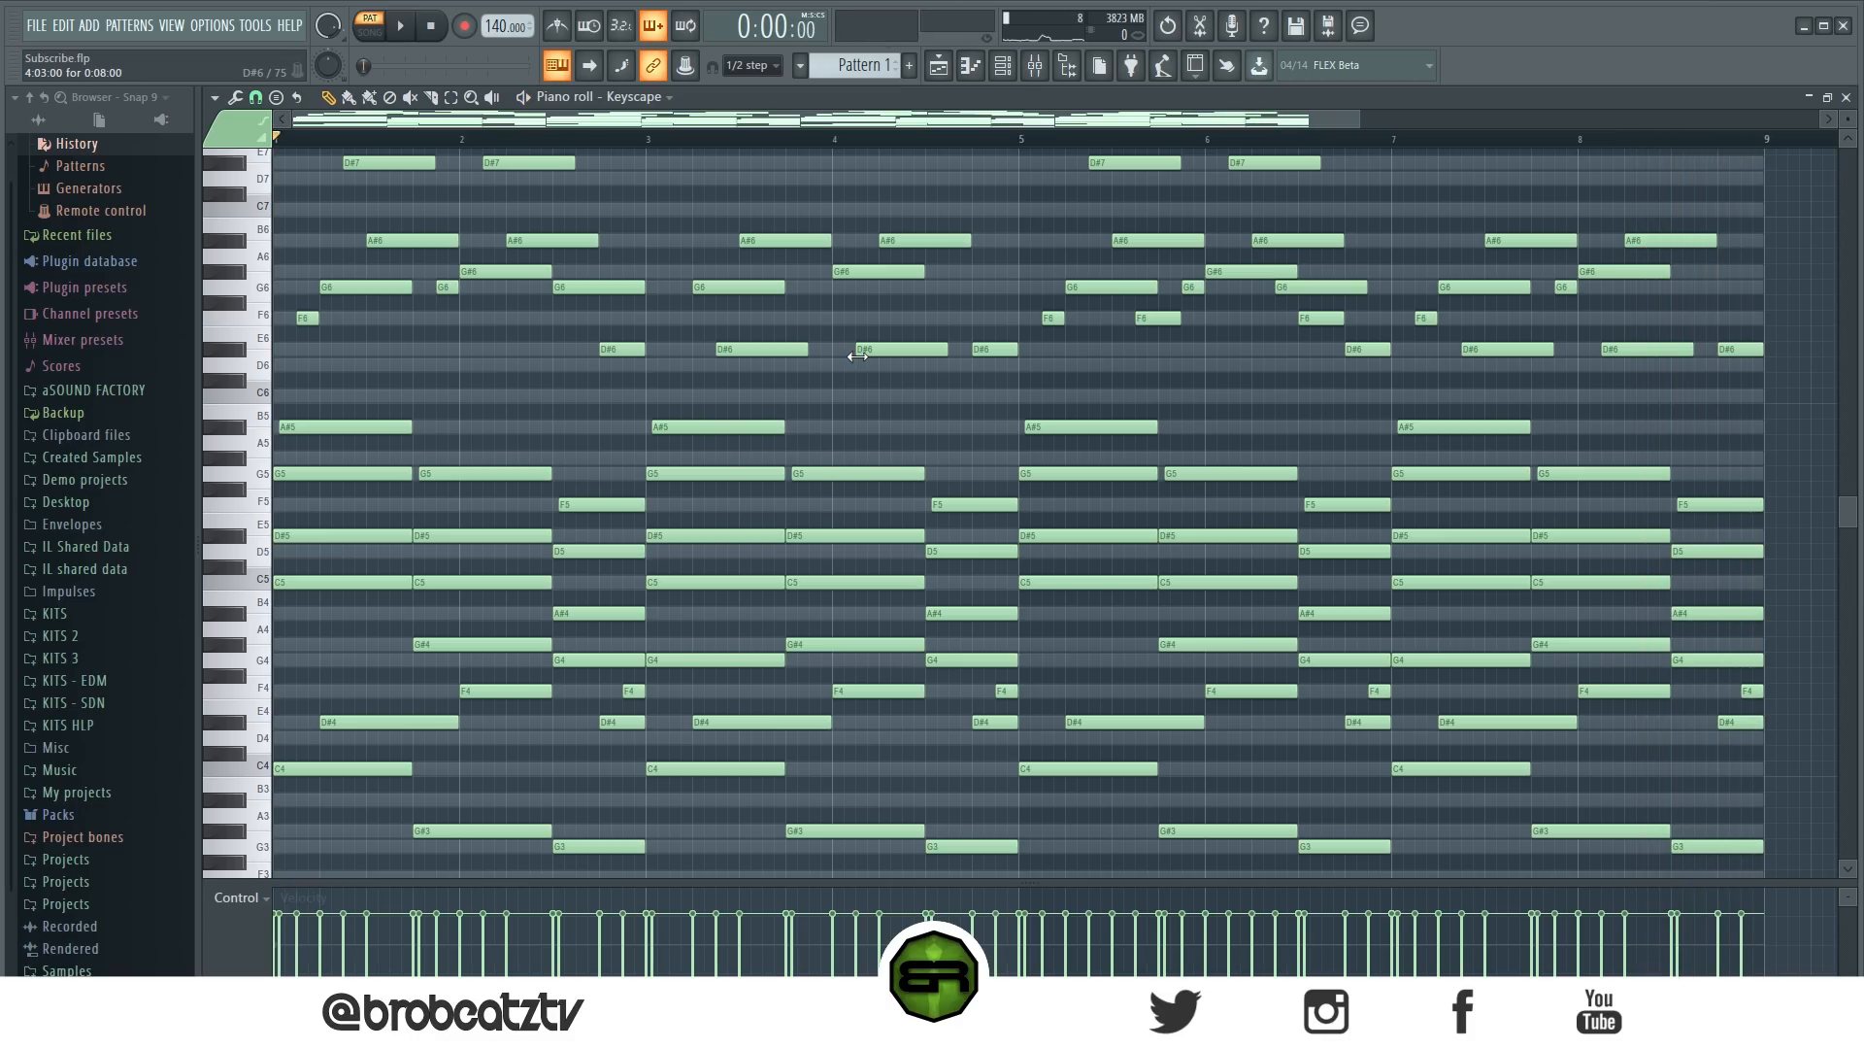
Randomize the pan and velocity levels of all notes in the pattern, with velocity at -26%, and clear the note selection.
key(ctrl+a)
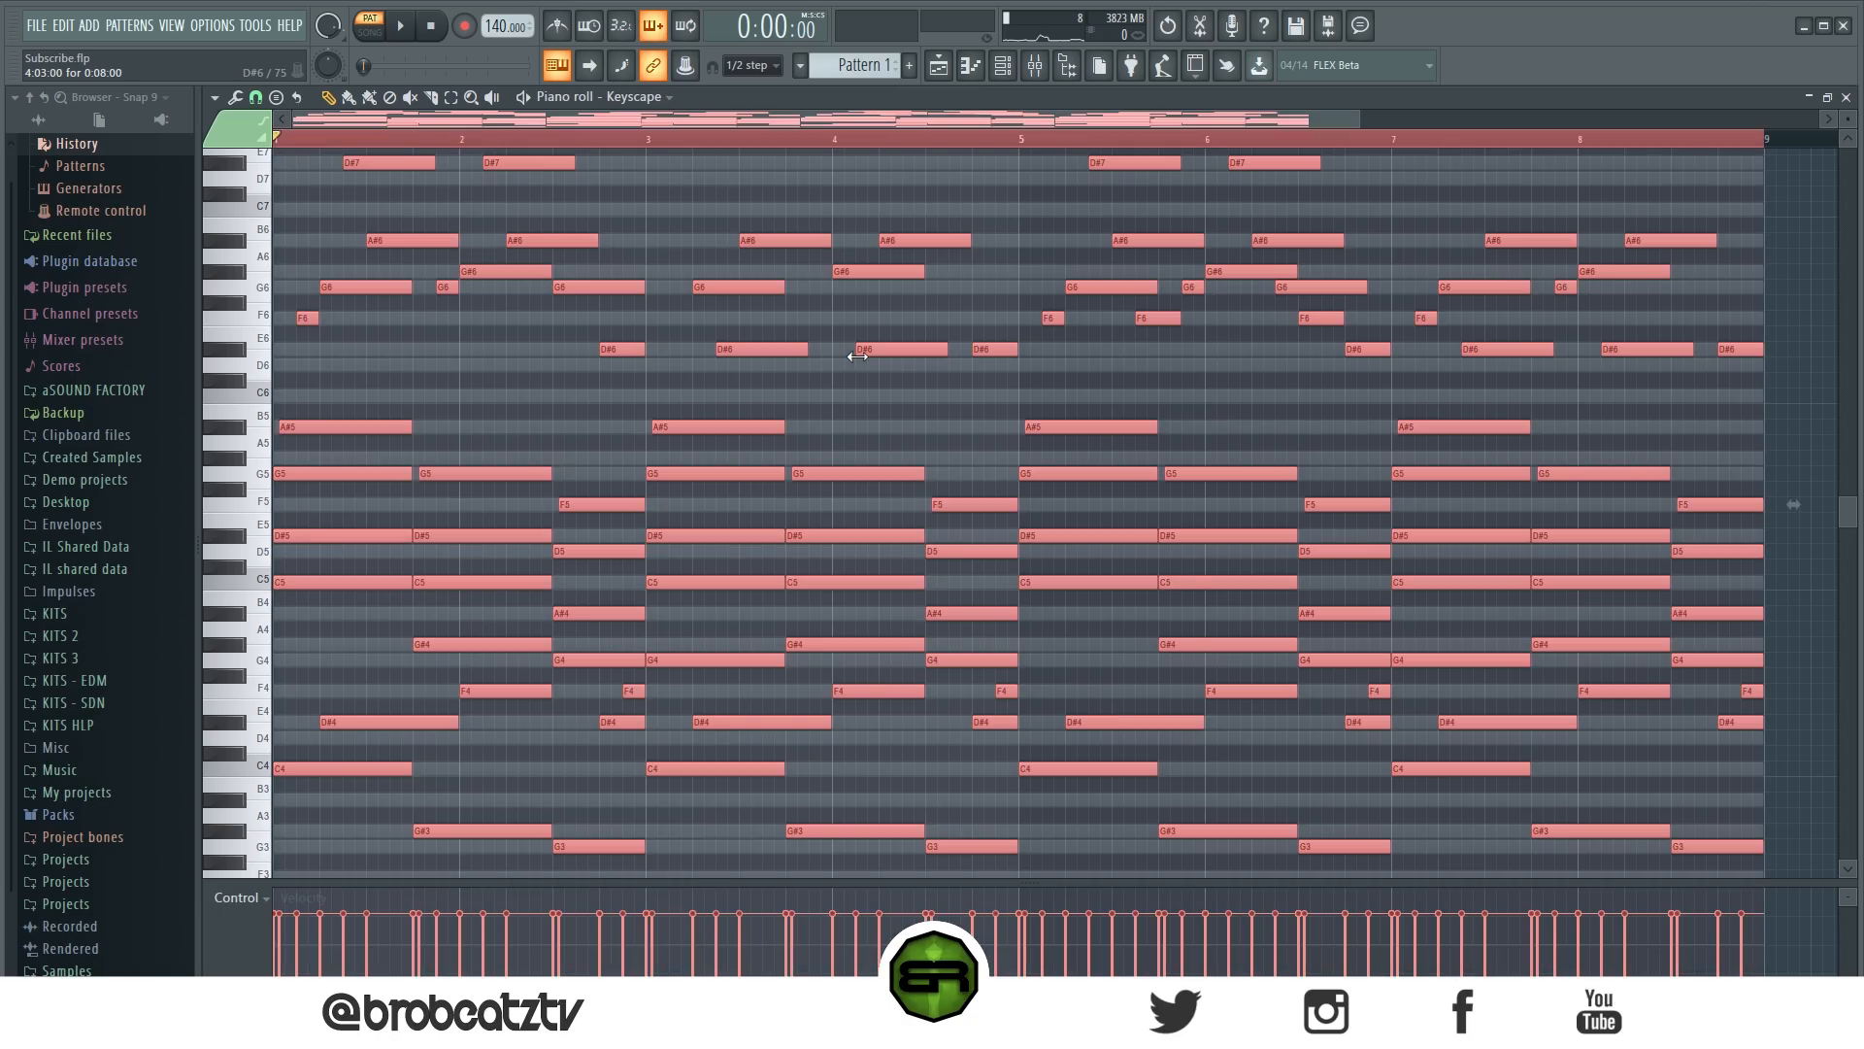
key(alt+r)
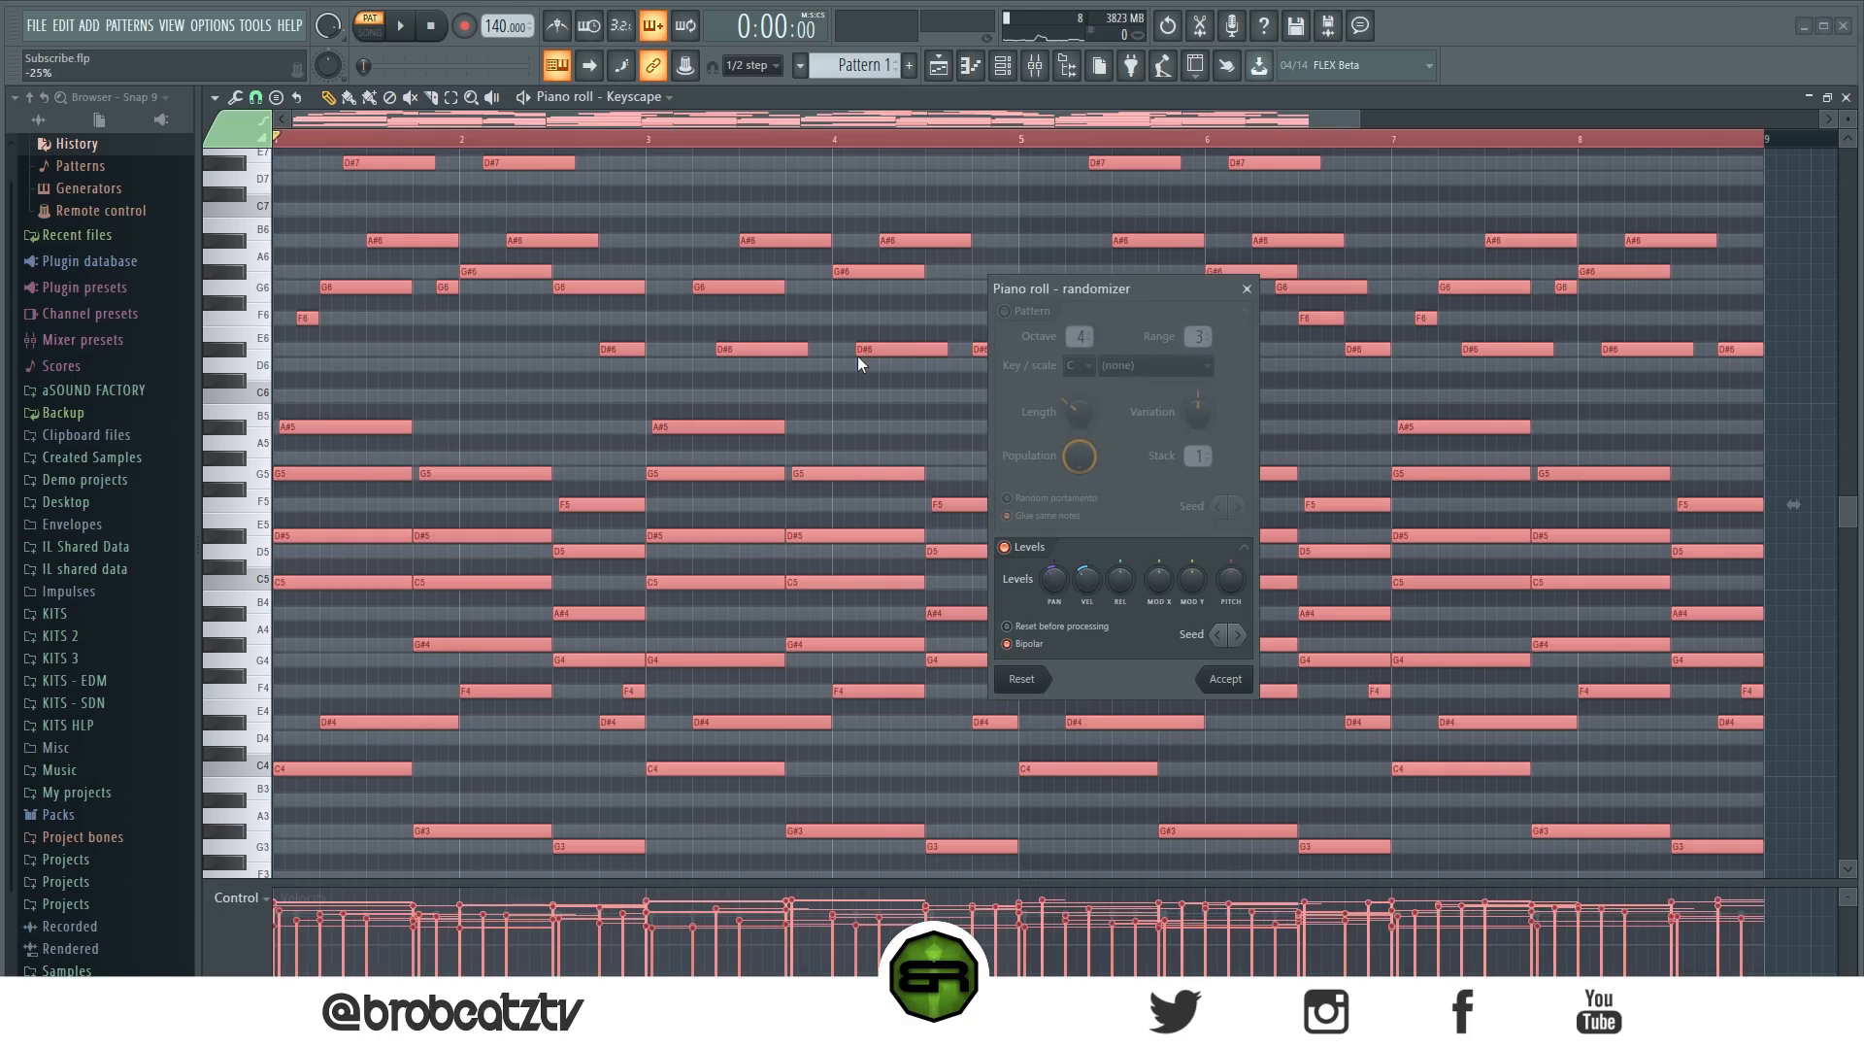
drag(1052, 587, 1052, 600)
drag(1090, 596, 1088, 587)
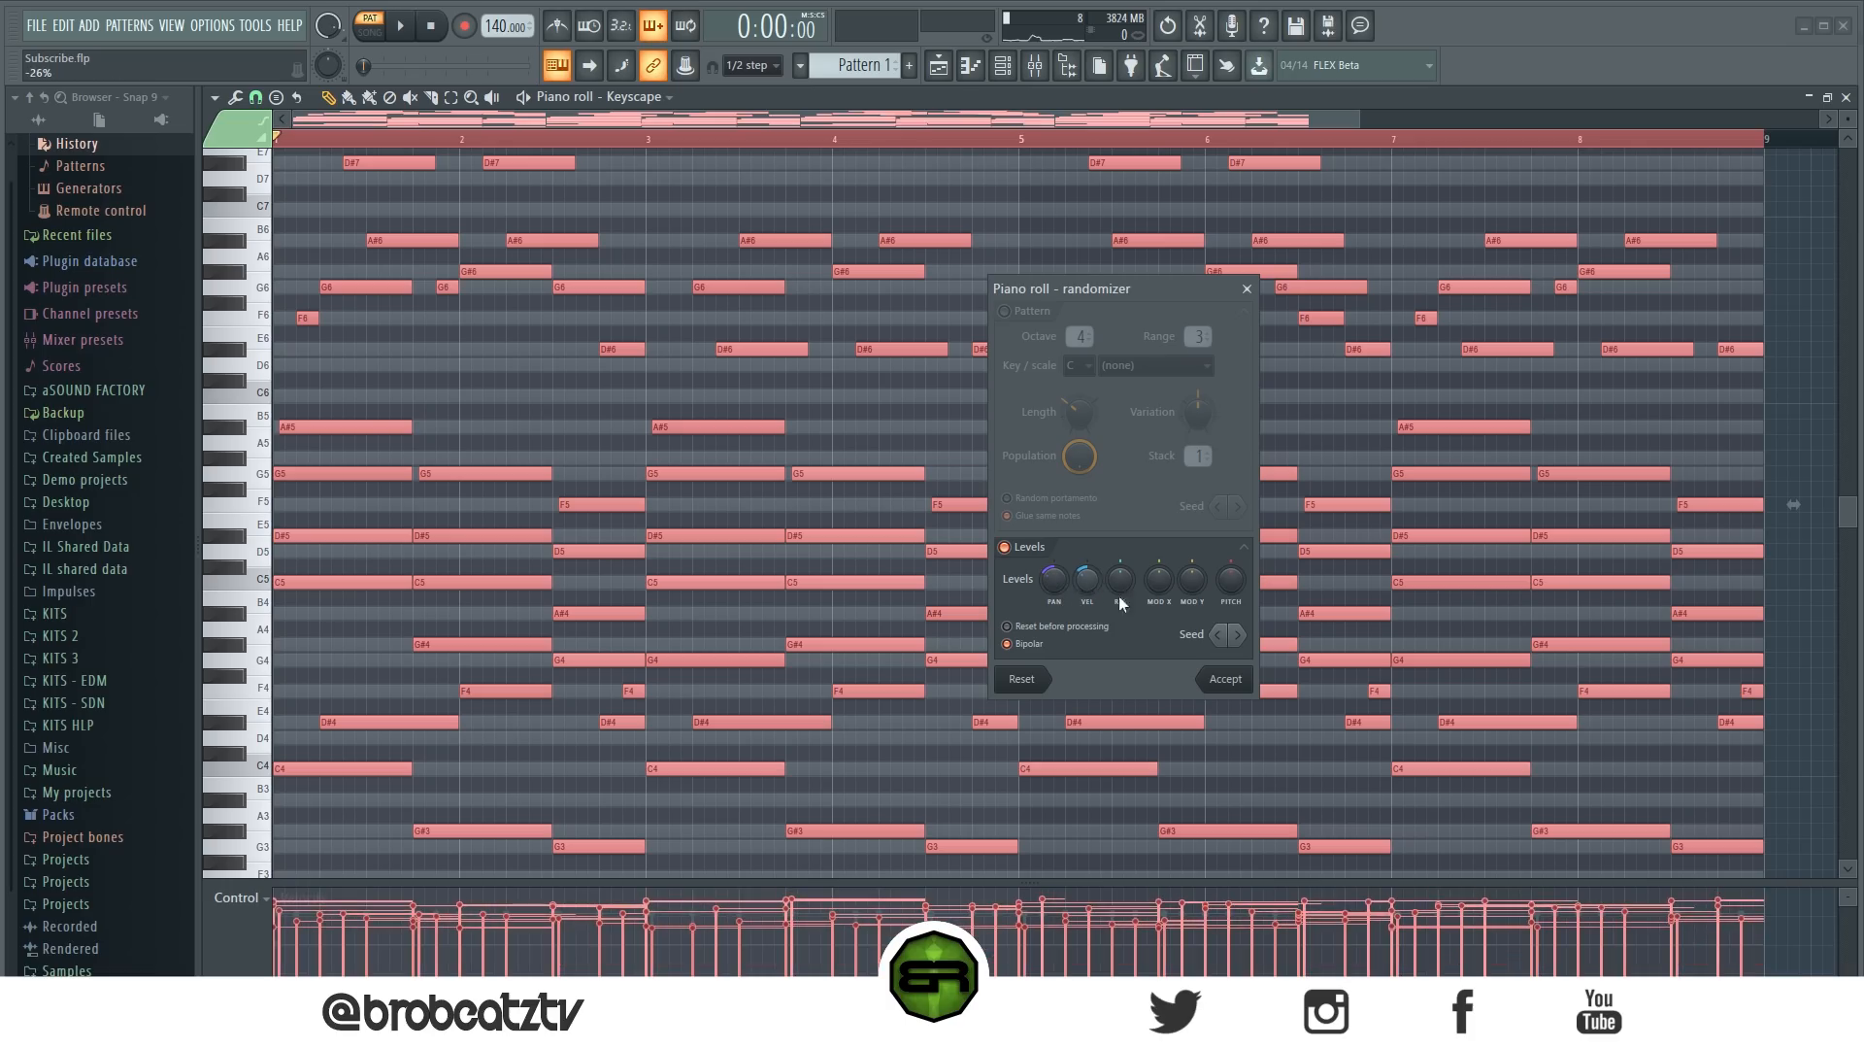
click(1221, 679)
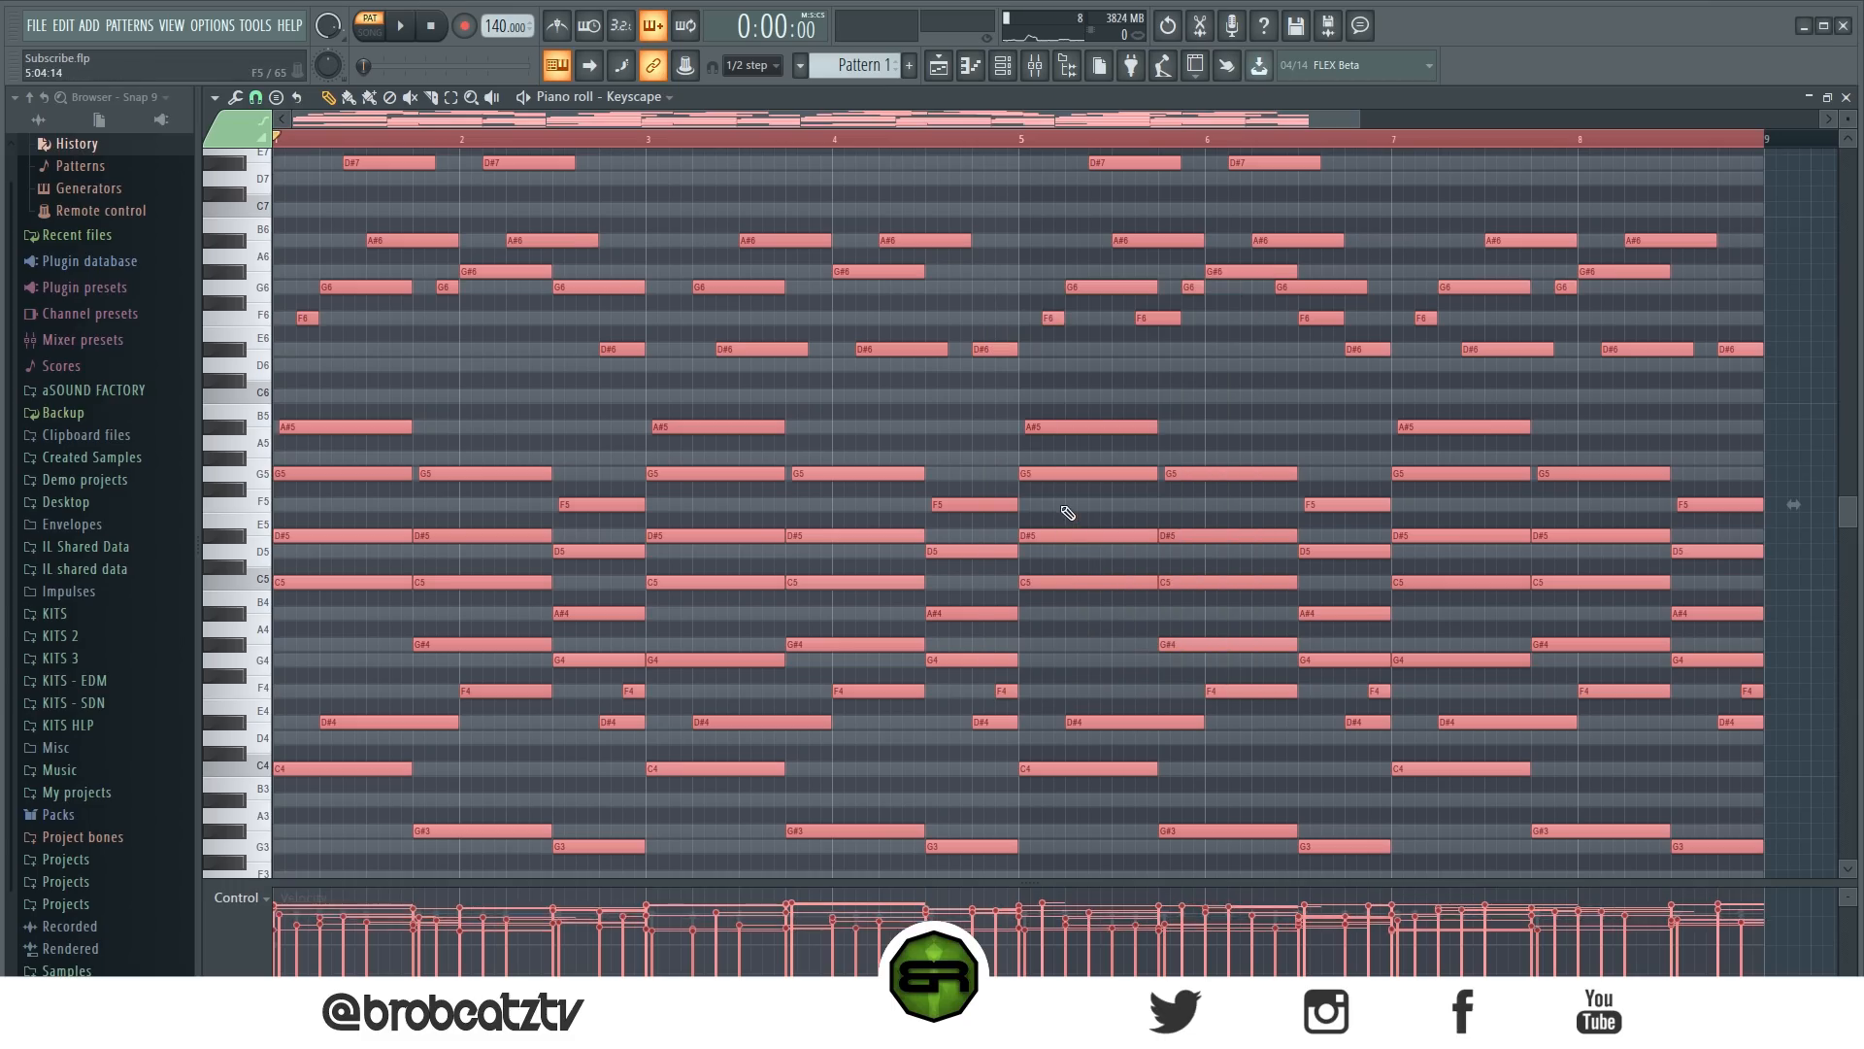
click(1004, 439)
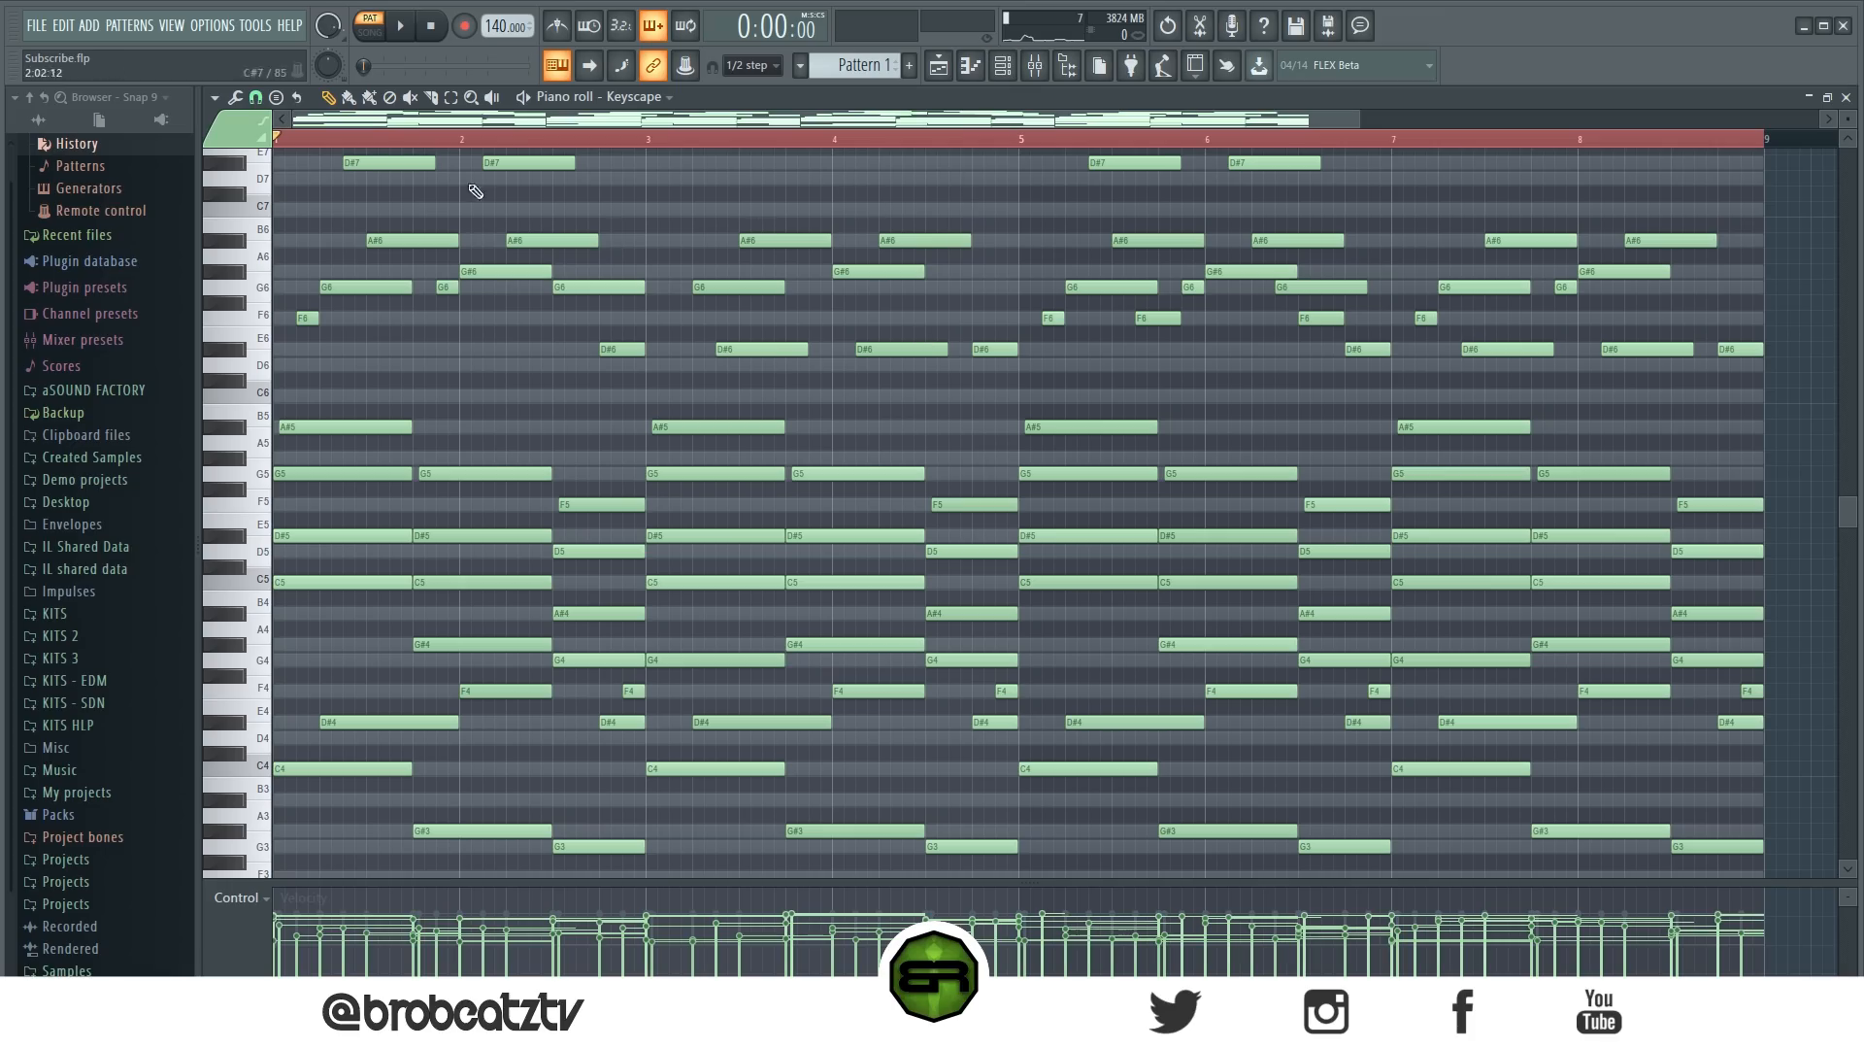
Listen to the eight-bar pattern with its randomized note levels, then stop playback.
key(space)
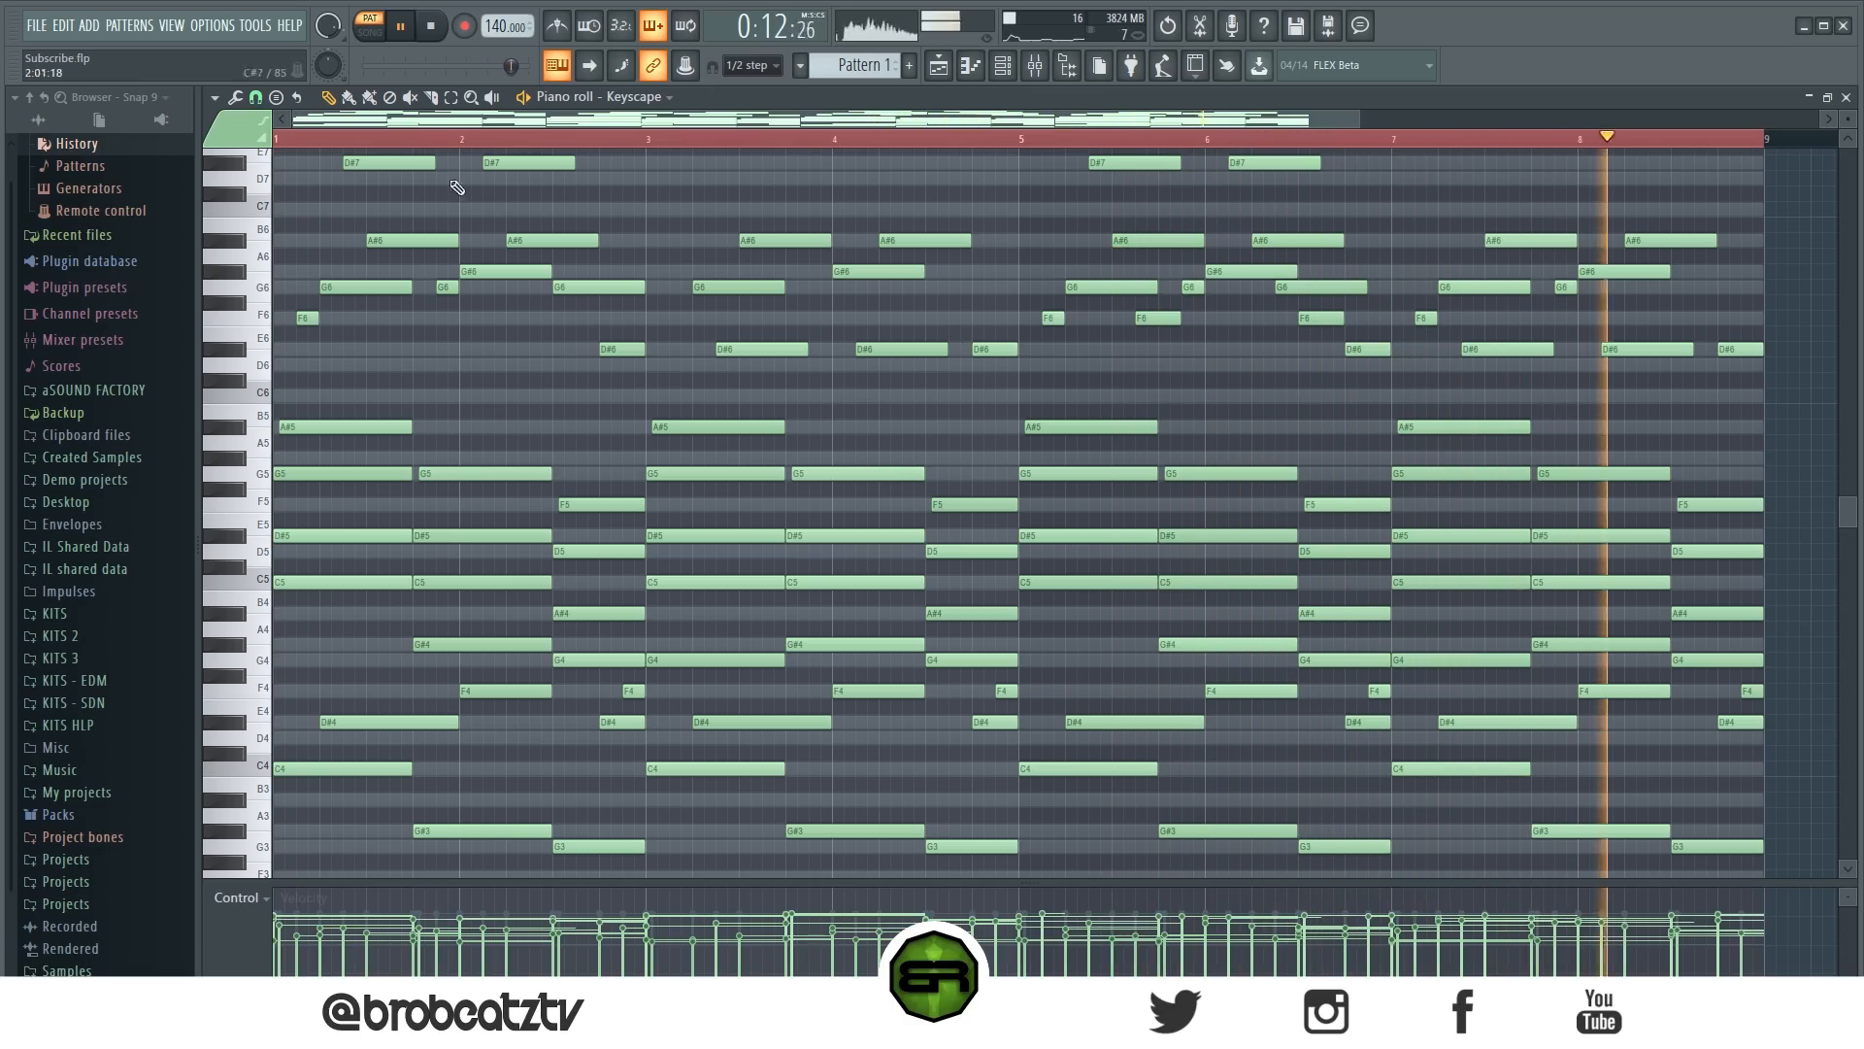
click(430, 26)
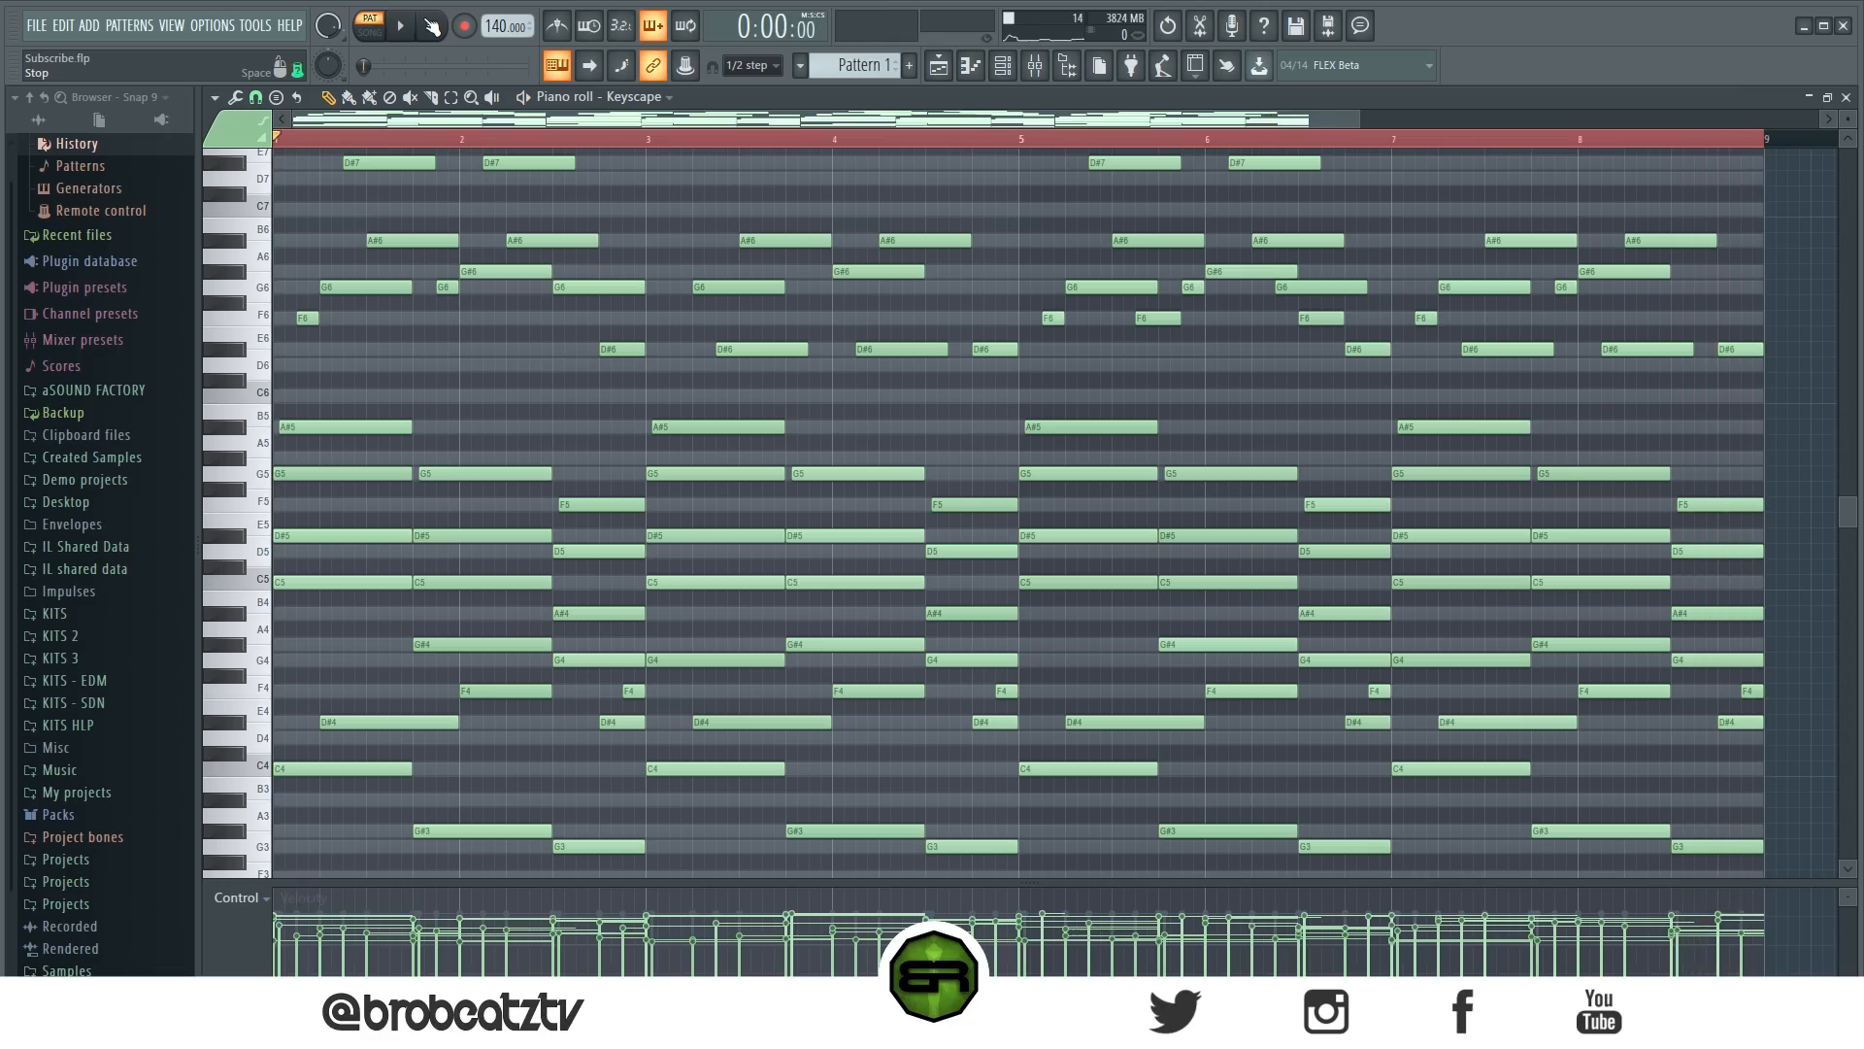